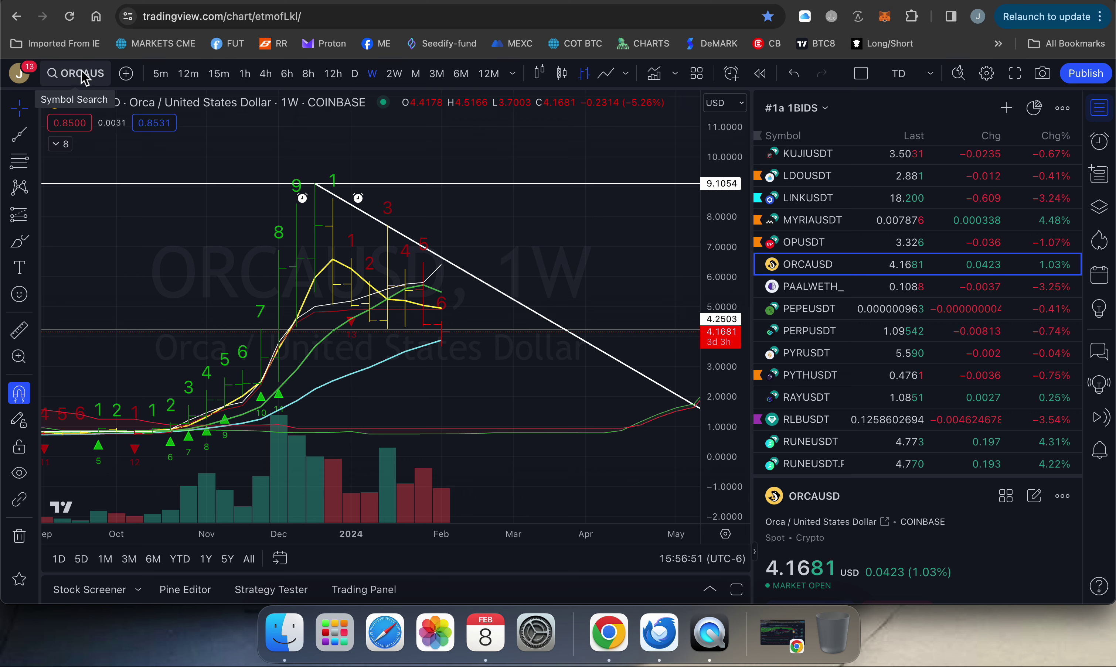
# Open the account's Profile page from the avatar menu and dismiss the Triggered Alerts list.
pyautogui.click(21, 77)
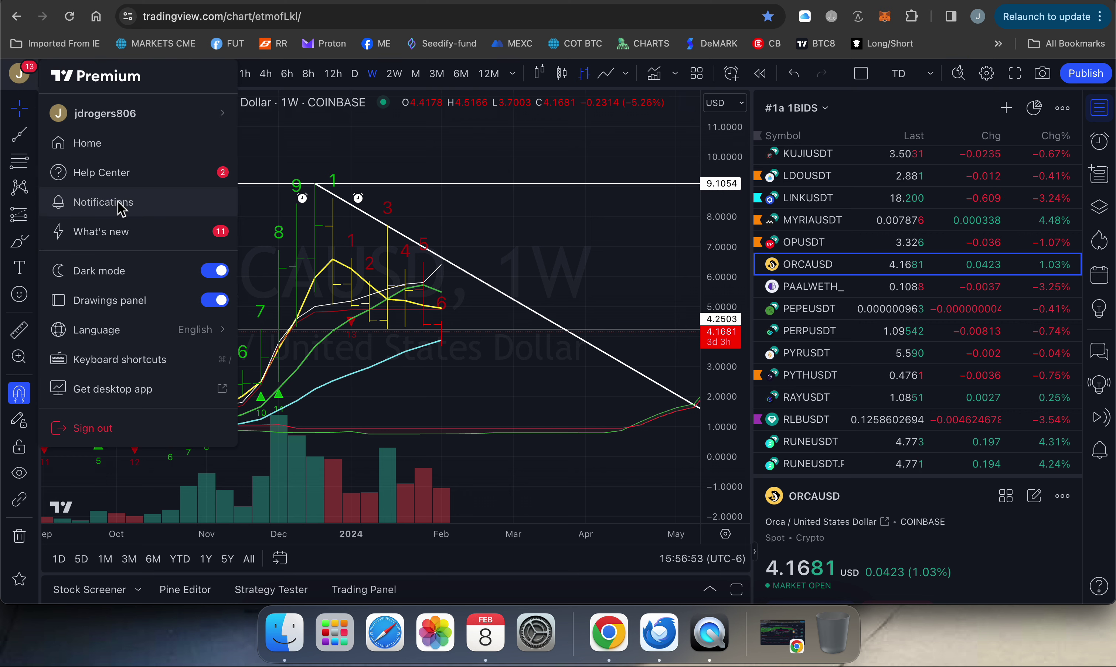
pyautogui.moveTo(127, 112)
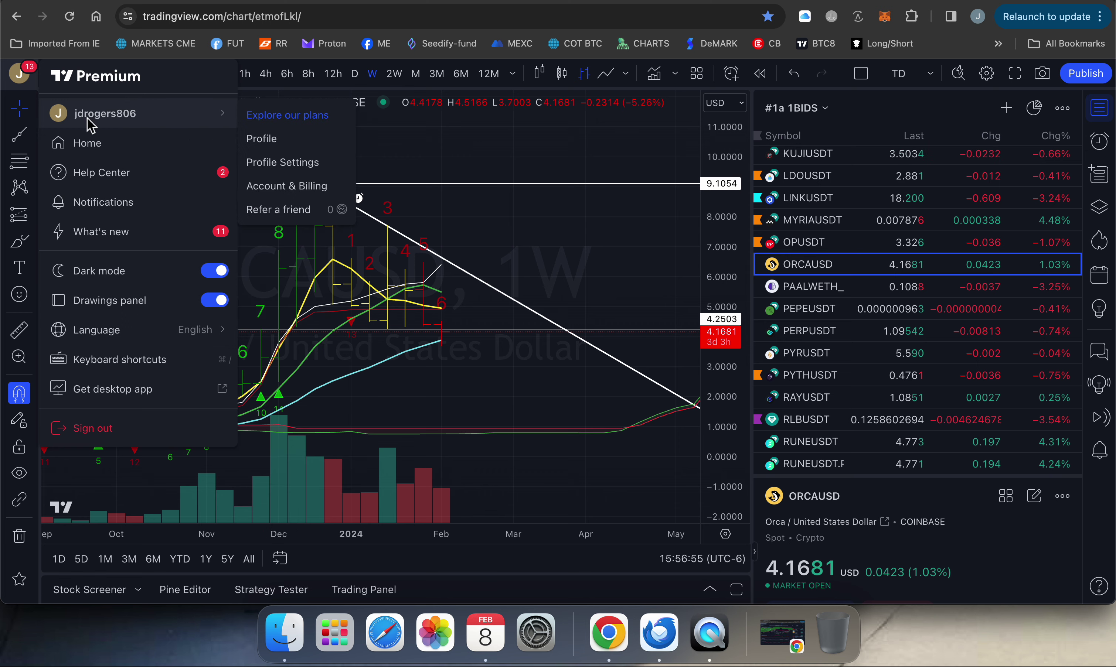
pyautogui.click(267, 140)
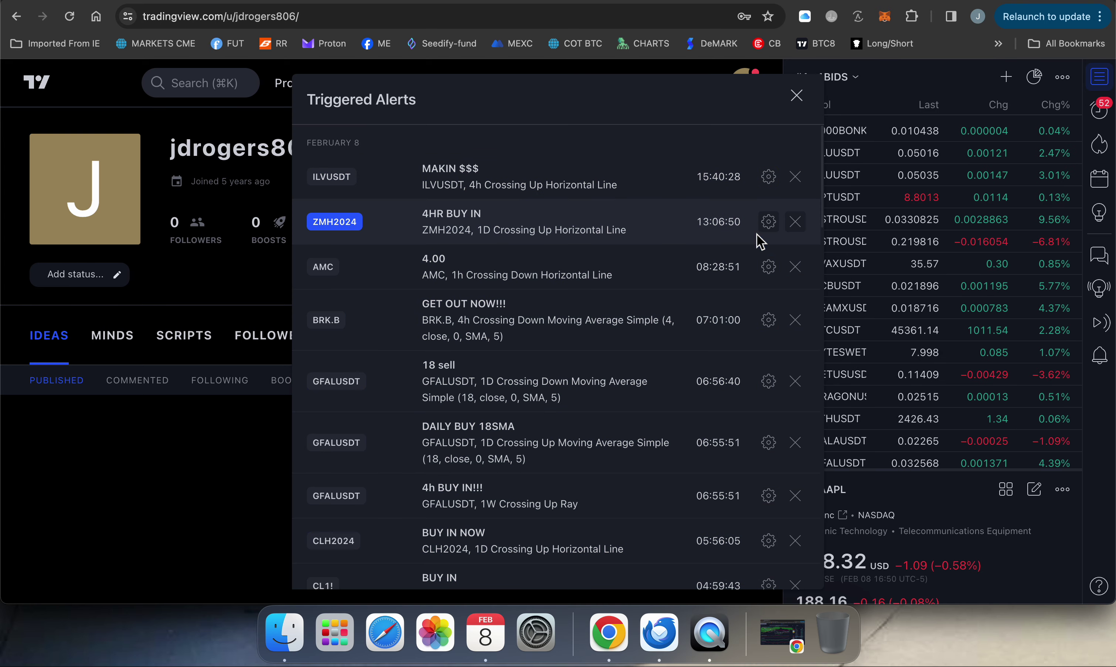
pyautogui.click(798, 98)
pyautogui.click(1099, 76)
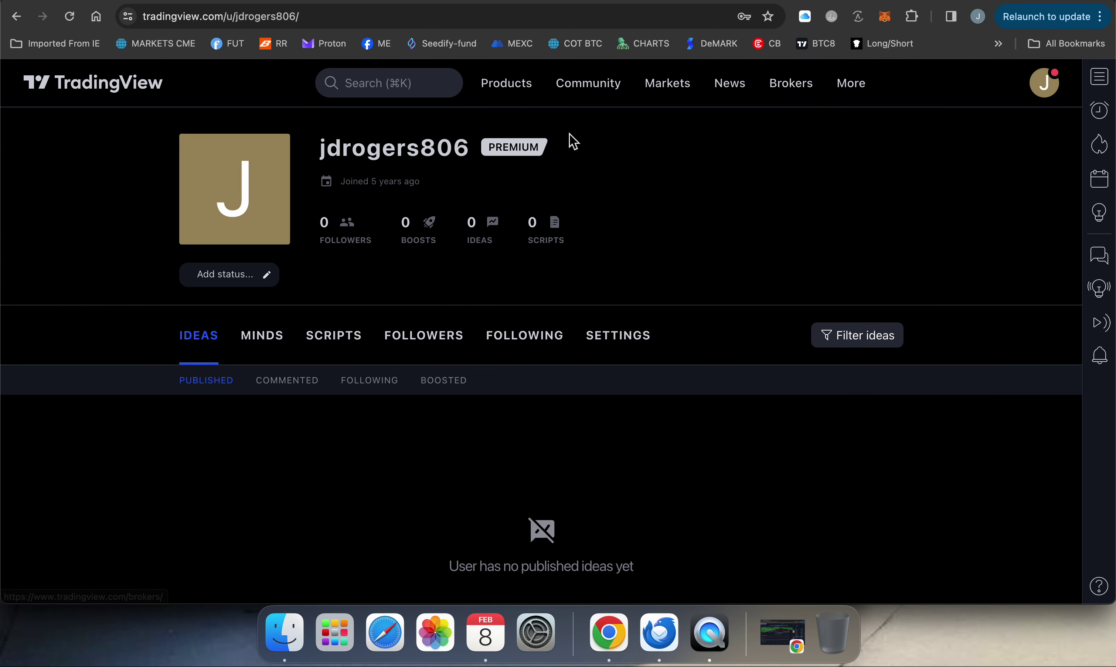
# Return to the ORCAUSD weekly chart via Supercharts, show the watchlist, and maximize the price pane.
pyautogui.moveTo(513, 96)
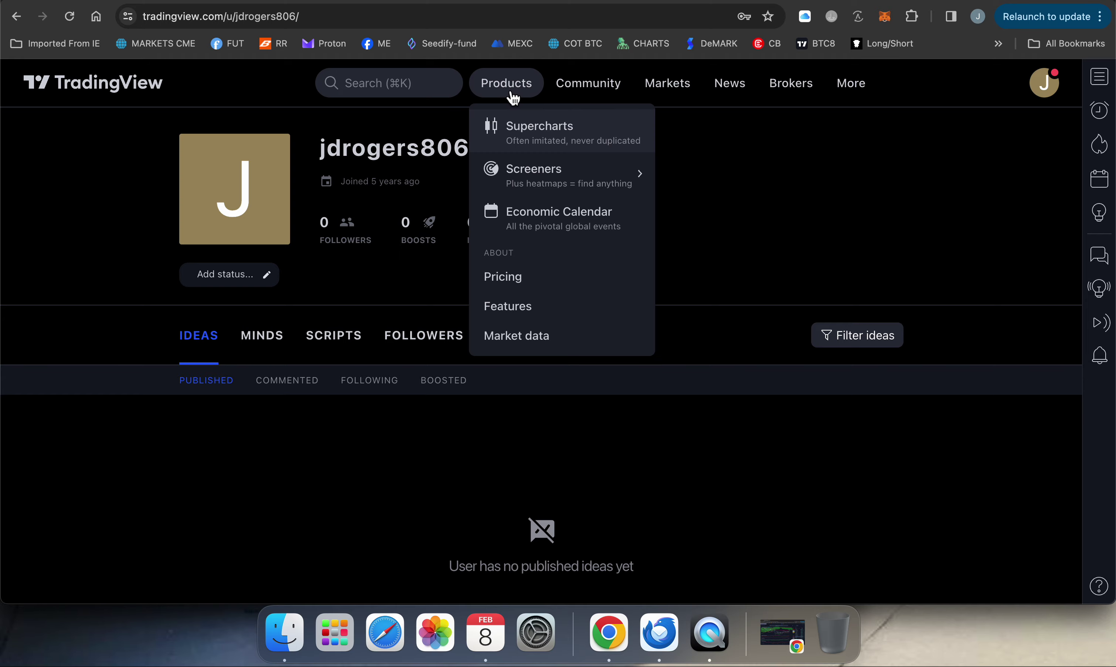
pyautogui.click(532, 136)
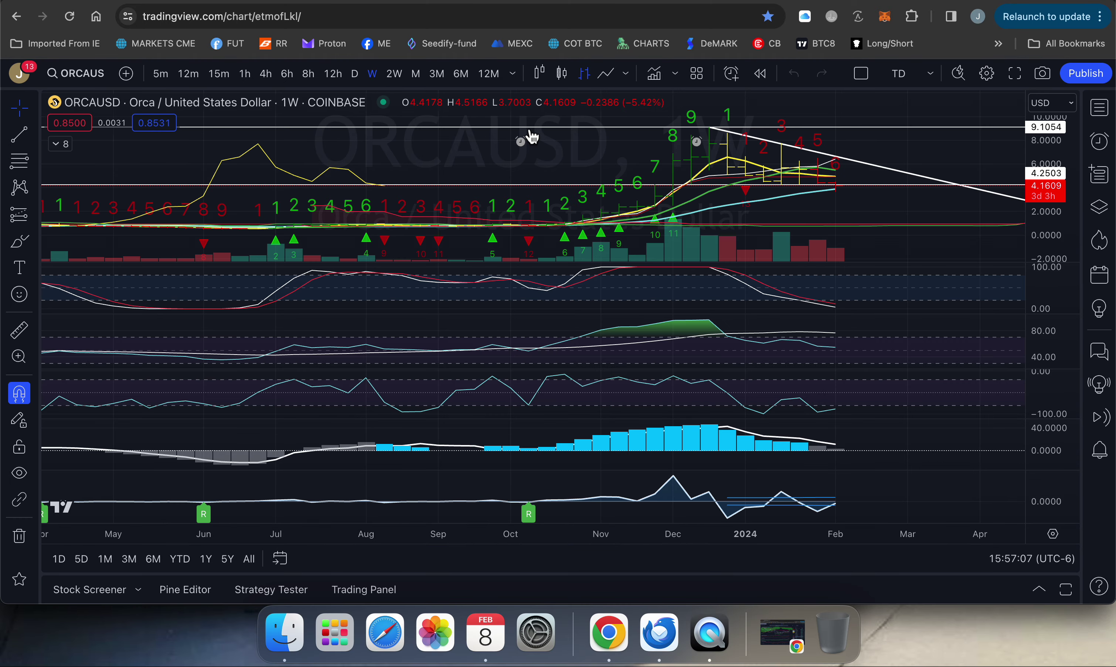
pyautogui.click(1100, 108)
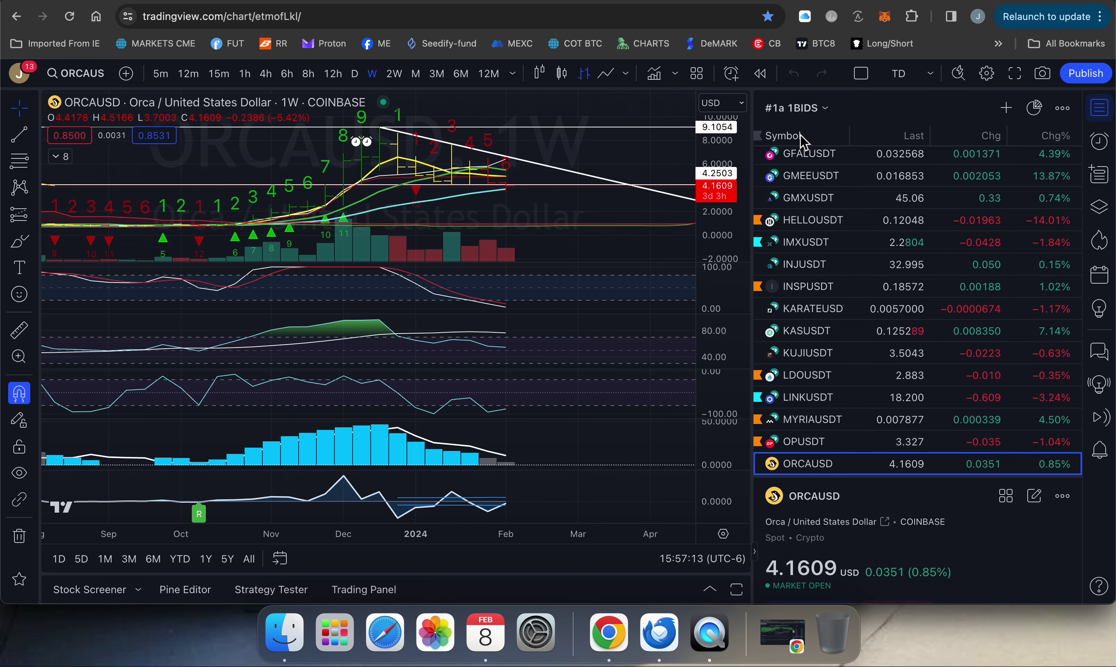
pyautogui.moveTo(630, 164); pyautogui.dragTo(643, 167)
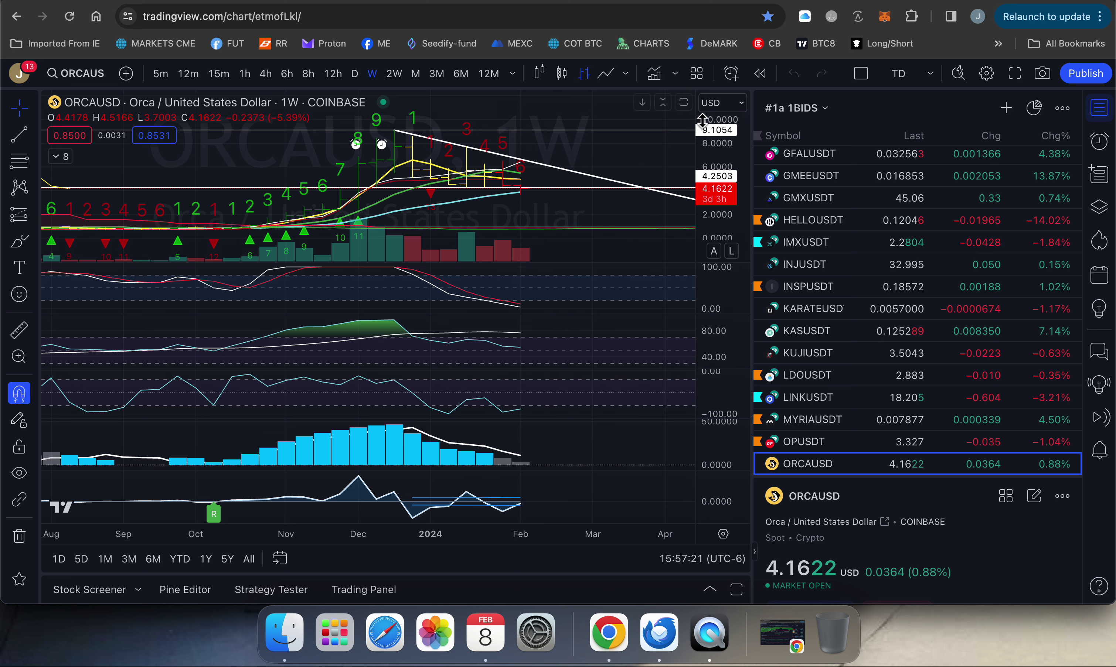
pyautogui.click(684, 103)
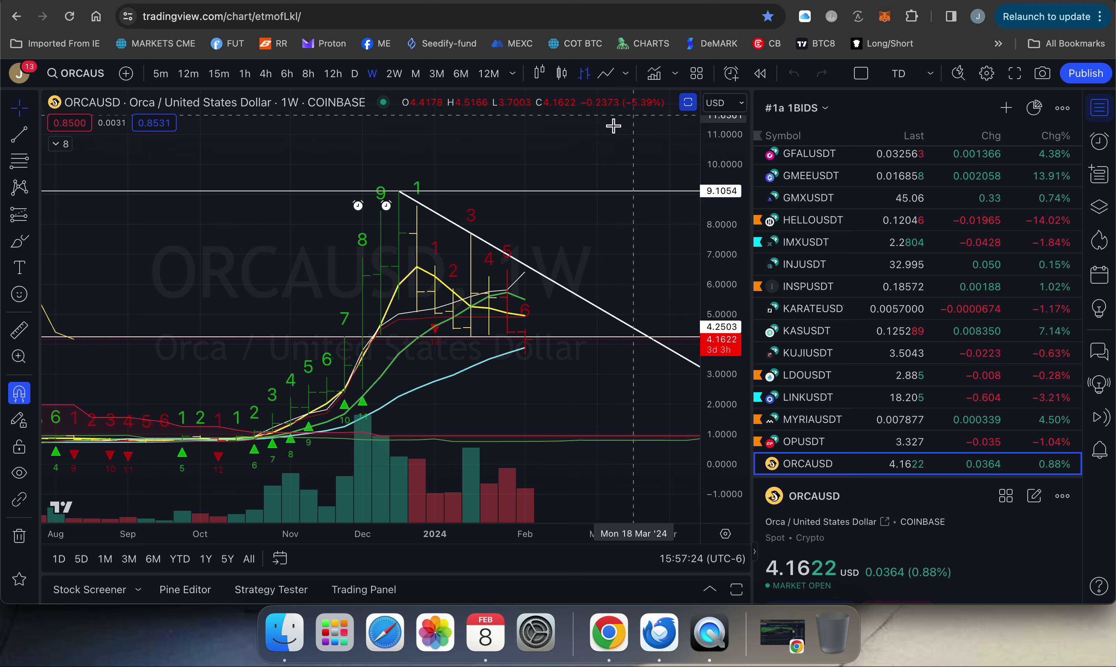
pyautogui.click(514, 77)
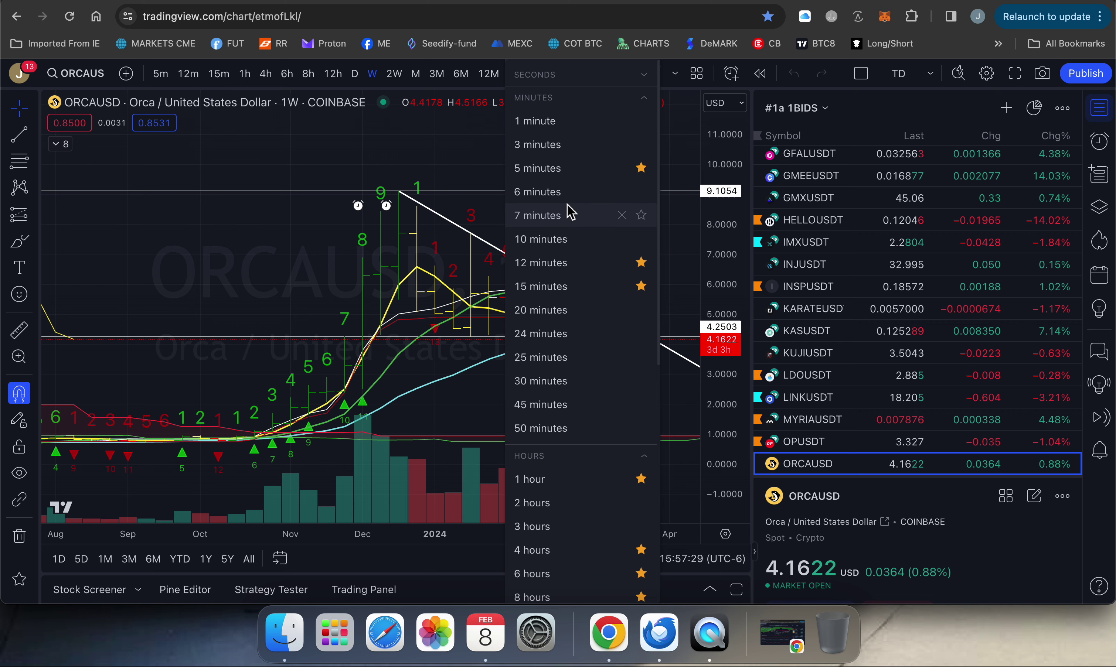
pyautogui.scroll(-2, 569, 211)
pyautogui.scroll(-1, 569, 211)
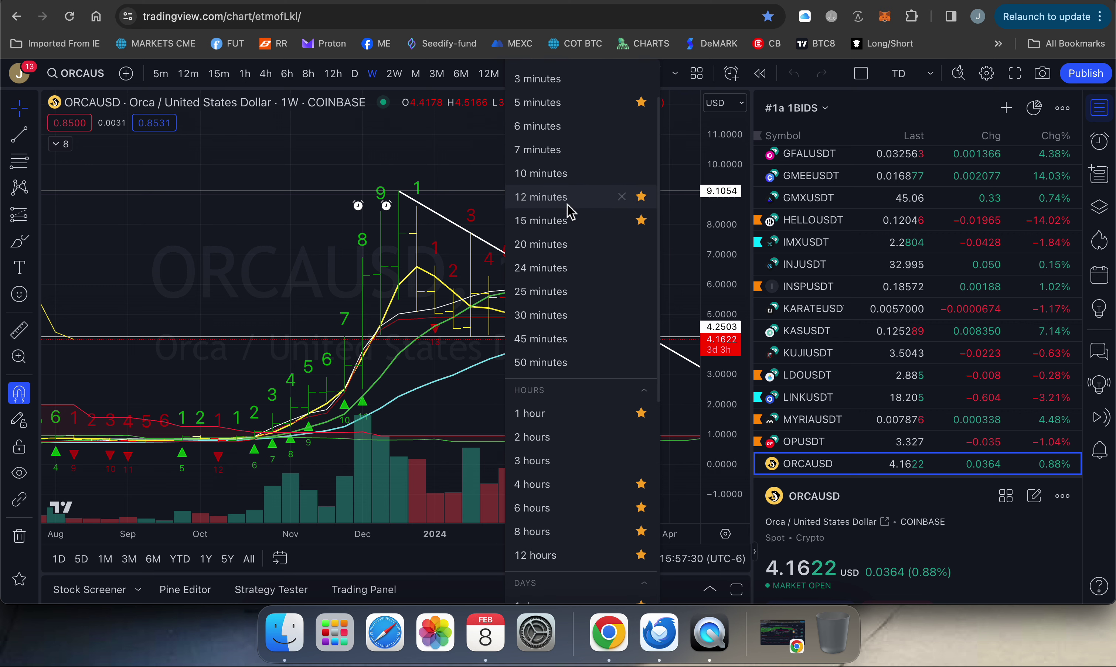
pyautogui.click(462, 153)
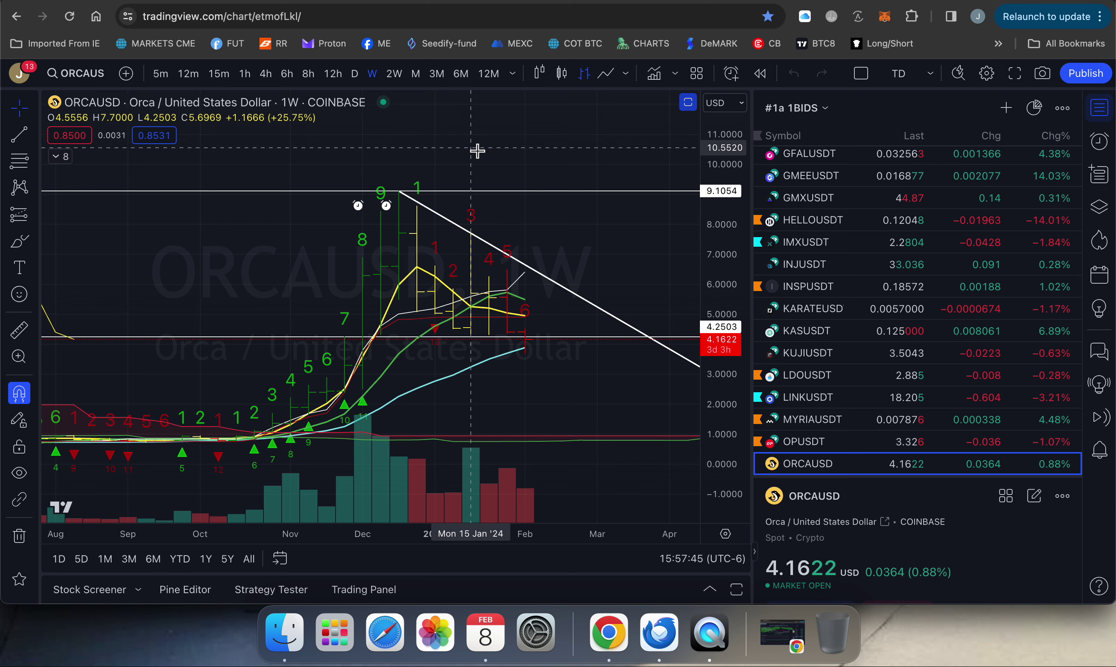
pyautogui.moveTo(481, 150); pyautogui.dragTo(511, 152)
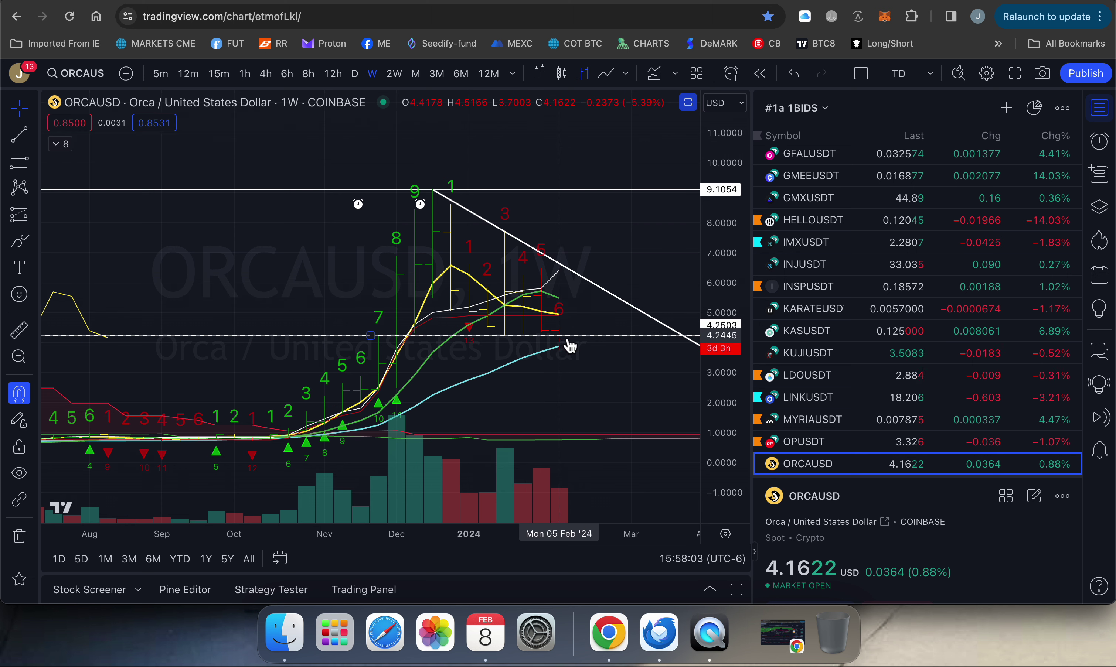
pyautogui.moveTo(651, 238); pyautogui.dragTo(634, 209)
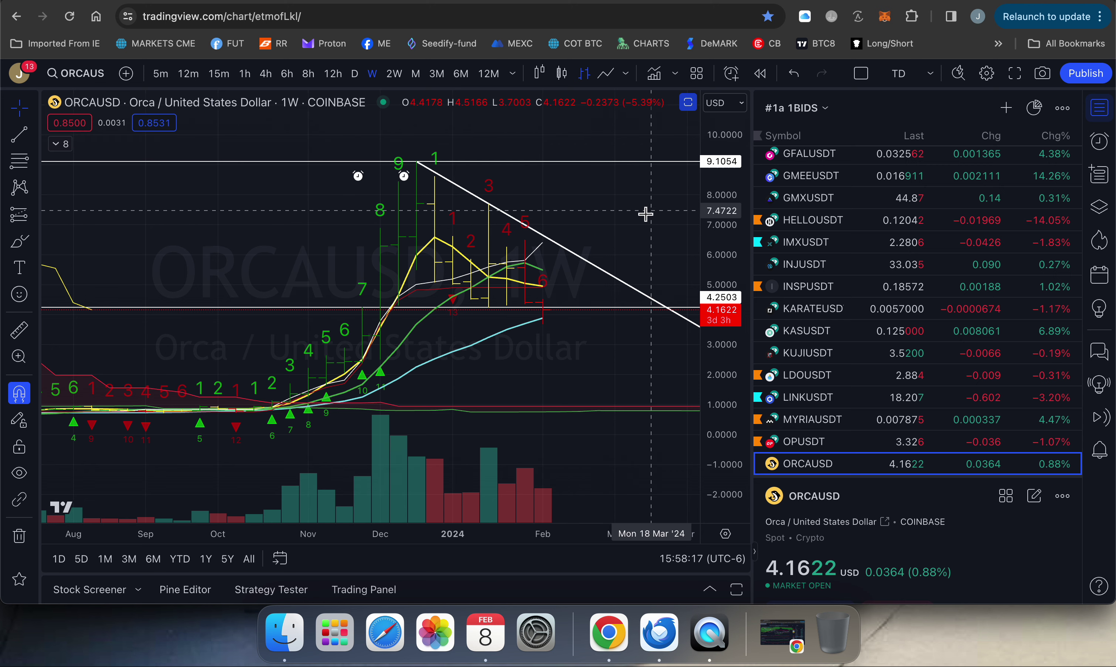
pyautogui.moveTo(645, 214); pyautogui.dragTo(623, 223)
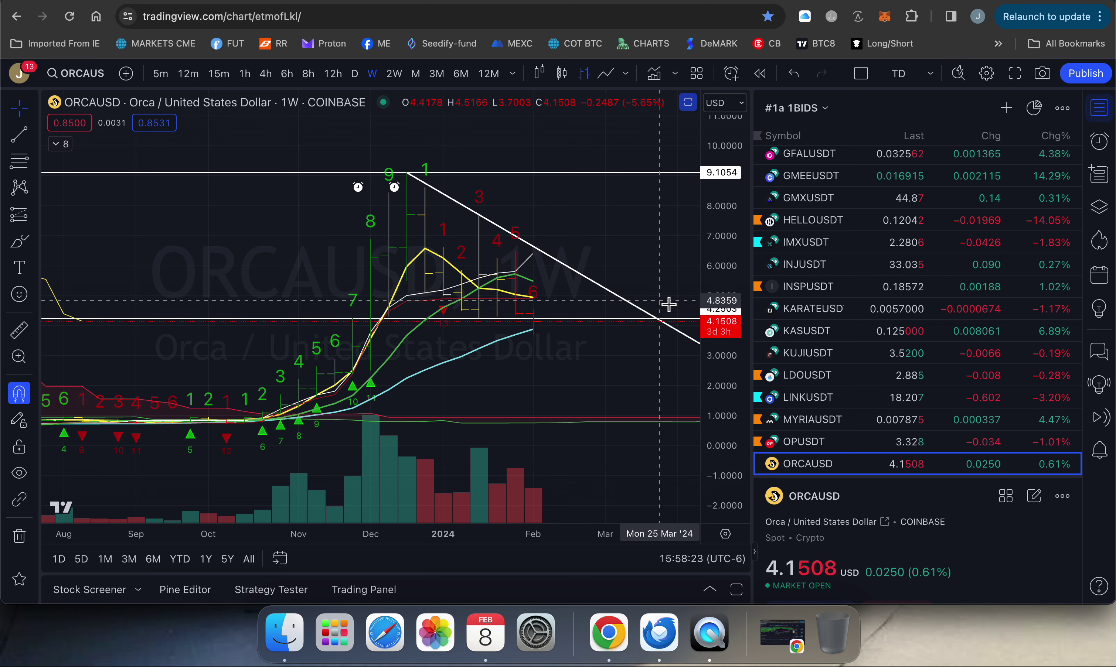
pyautogui.moveTo(664, 262)
pyautogui.mouseDown()
pyautogui.moveTo(640, 256)
pyautogui.moveTo(652, 259)
pyautogui.mouseUp()
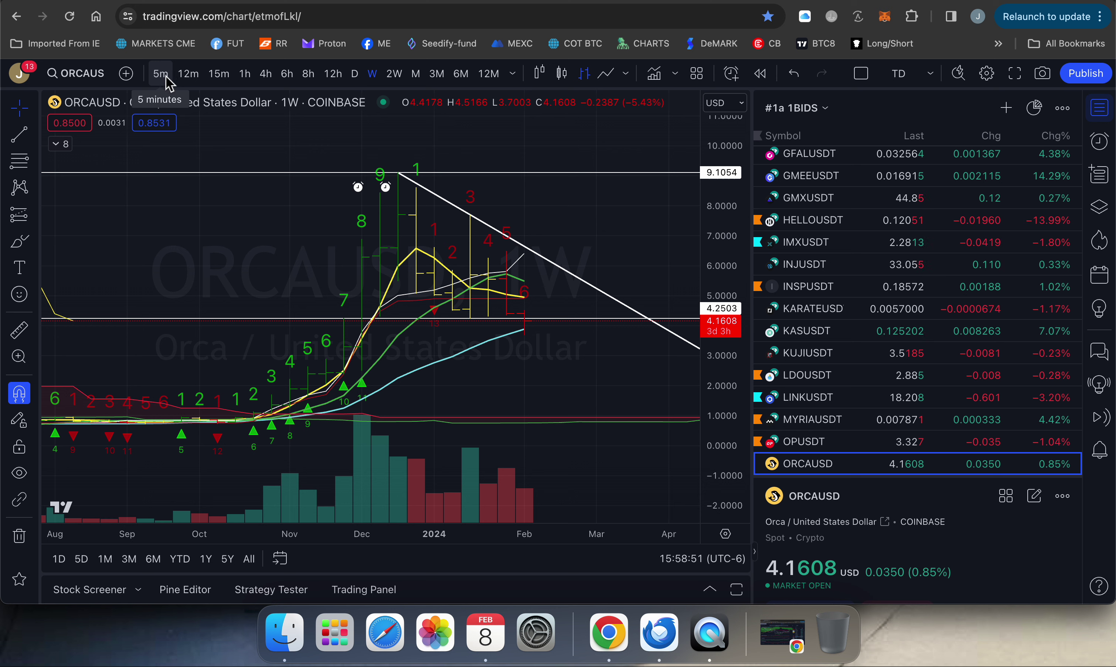
# Switch ORCAUSD to 15-minute candles and fit the price scale to about 4.00–4.32.
pyautogui.click(219, 76)
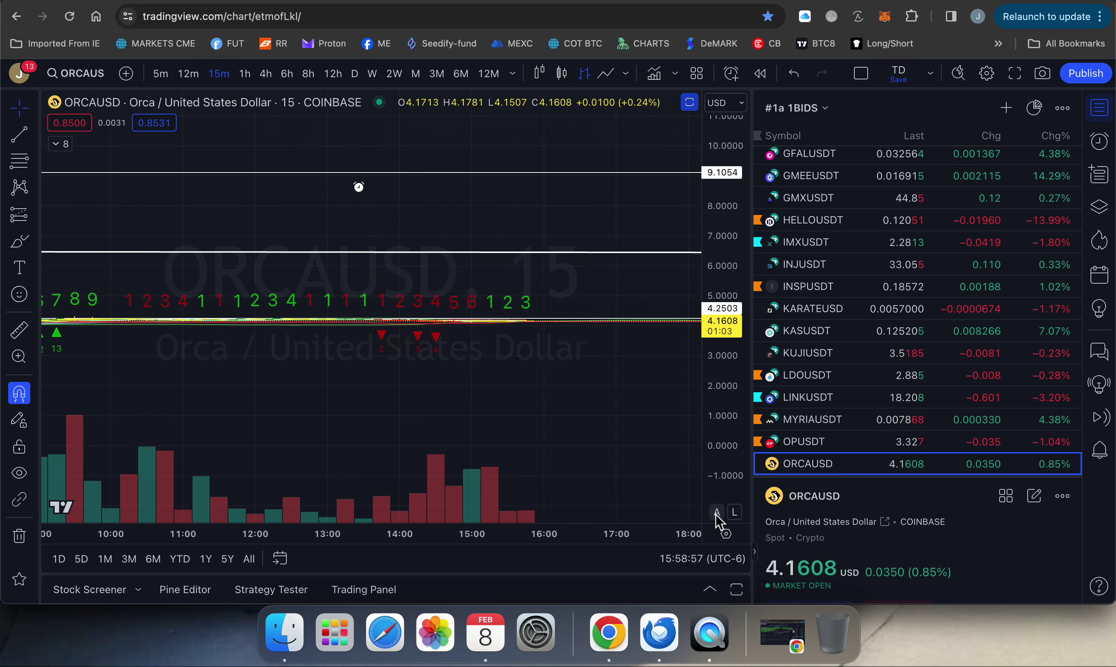
pyautogui.click(719, 513)
pyautogui.moveTo(733, 229); pyautogui.dragTo(729, 256)
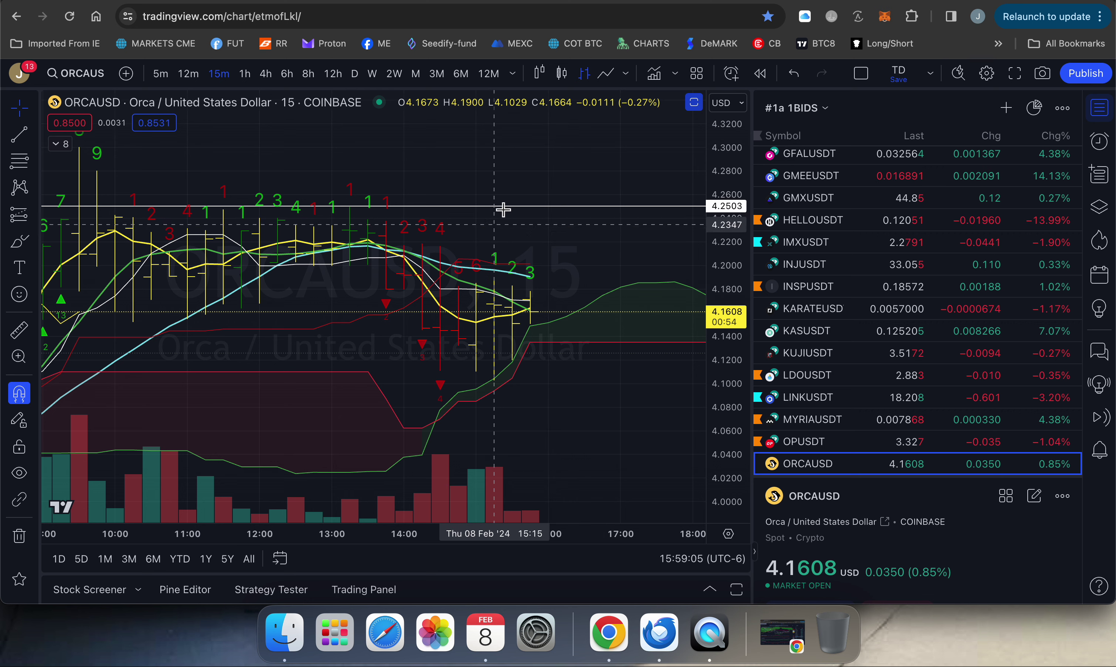
# Switch ORCAUSD to 1-hour candles with the price scale spanning roughly 3.90 to 4.35.
pyautogui.click(245, 73)
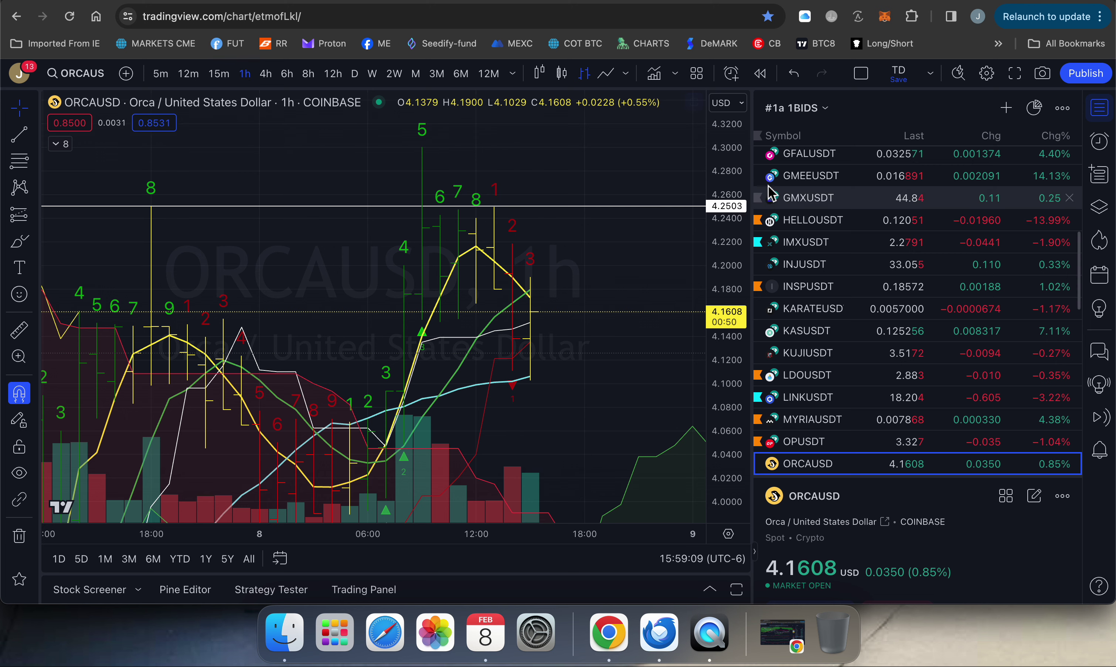
pyautogui.moveTo(737, 166); pyautogui.dragTo(730, 360)
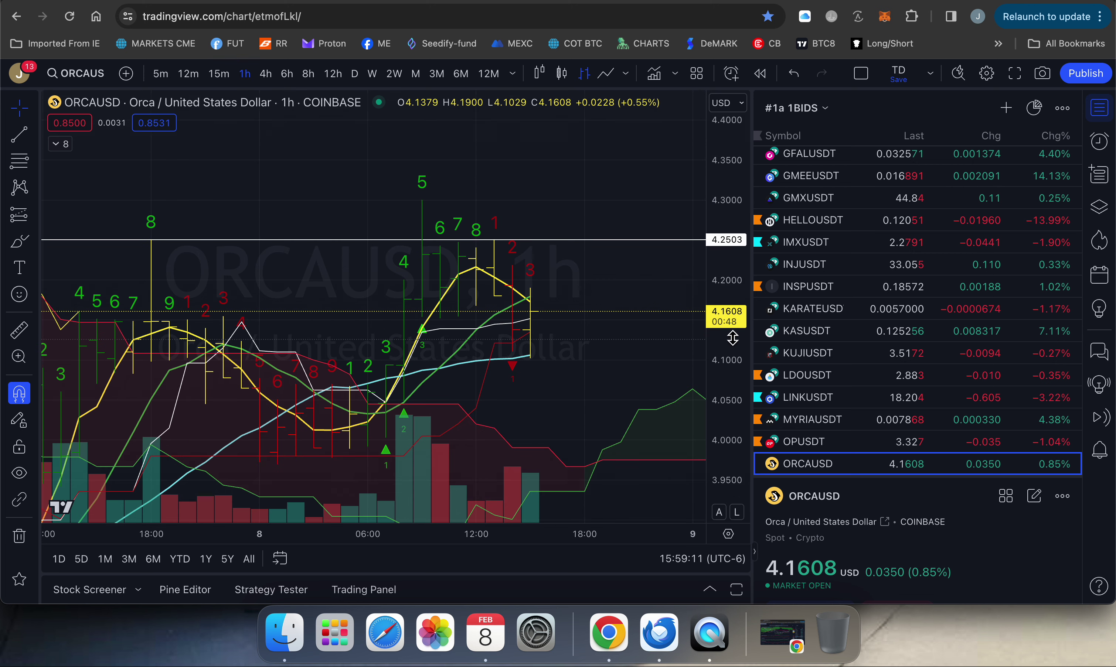
pyautogui.moveTo(622, 355); pyautogui.dragTo(622, 330)
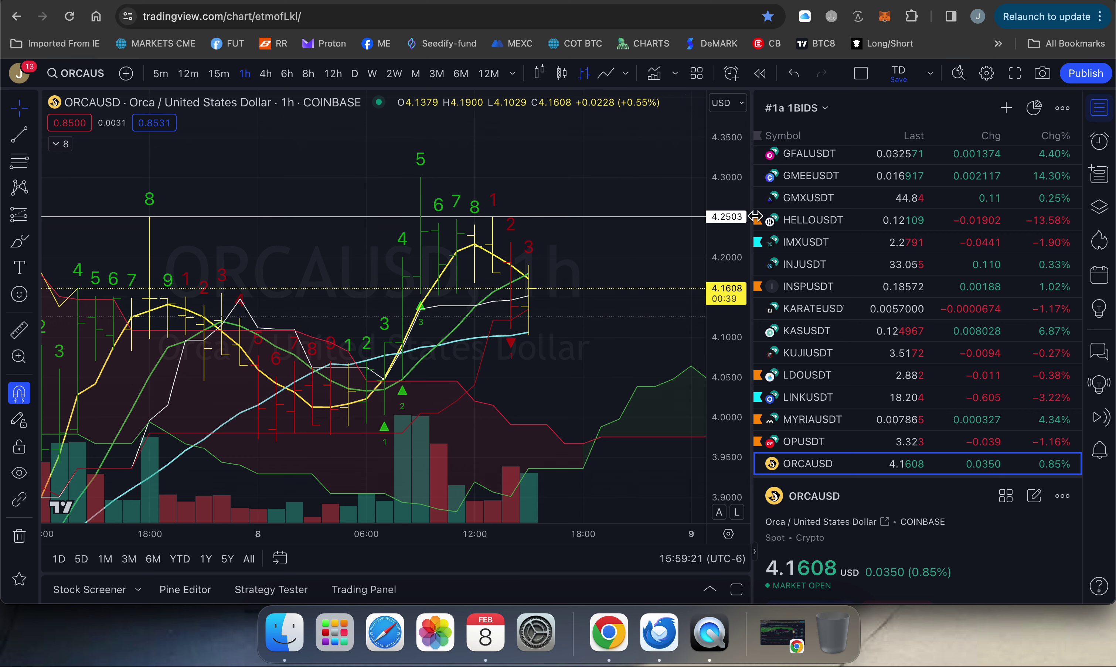
pyautogui.moveTo(732, 165); pyautogui.dragTo(732, 186)
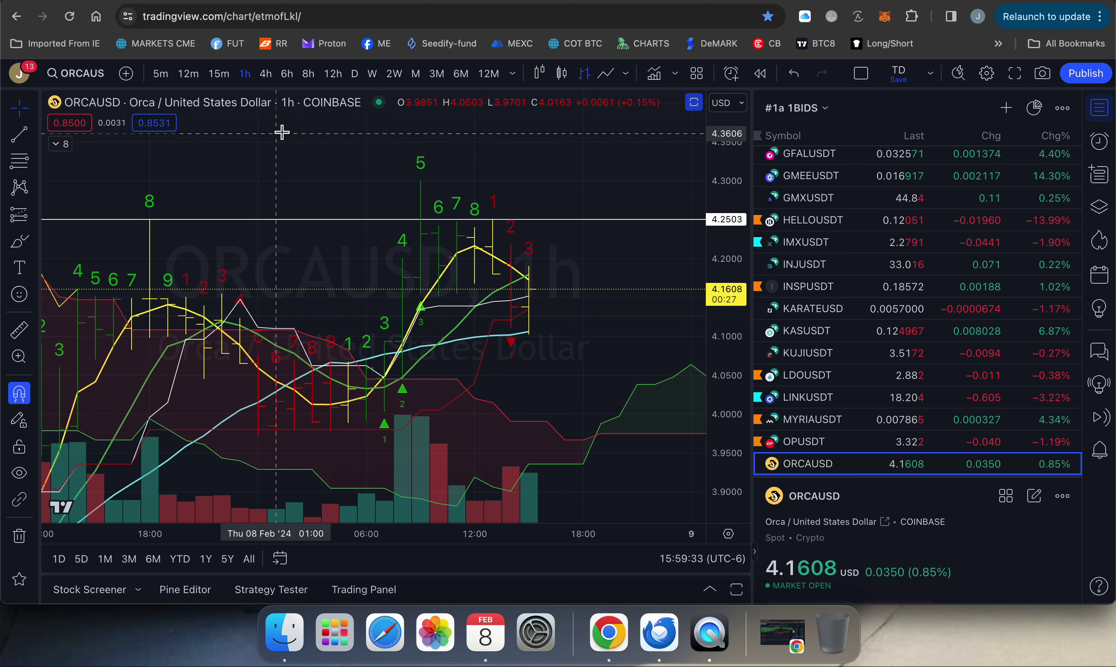
# Switch ORCAUSD to 4-hour candles, rescale the price axis to about 3.4–4.6, and expand the indicator list.
pyautogui.click(265, 73)
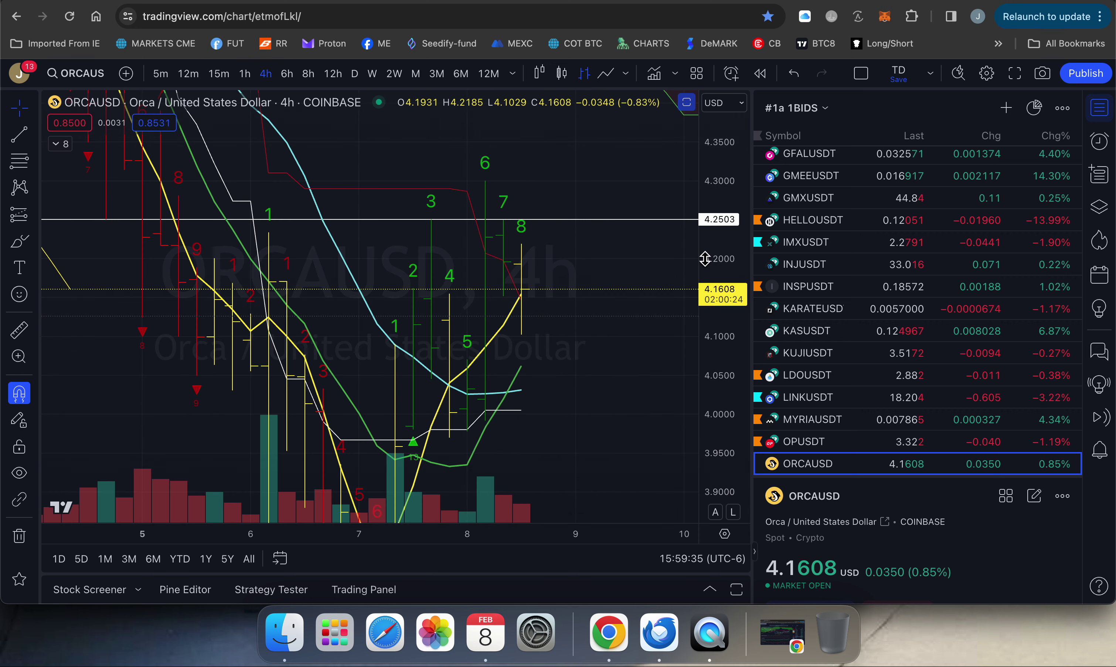
pyautogui.moveTo(734, 184); pyautogui.dragTo(734, 356)
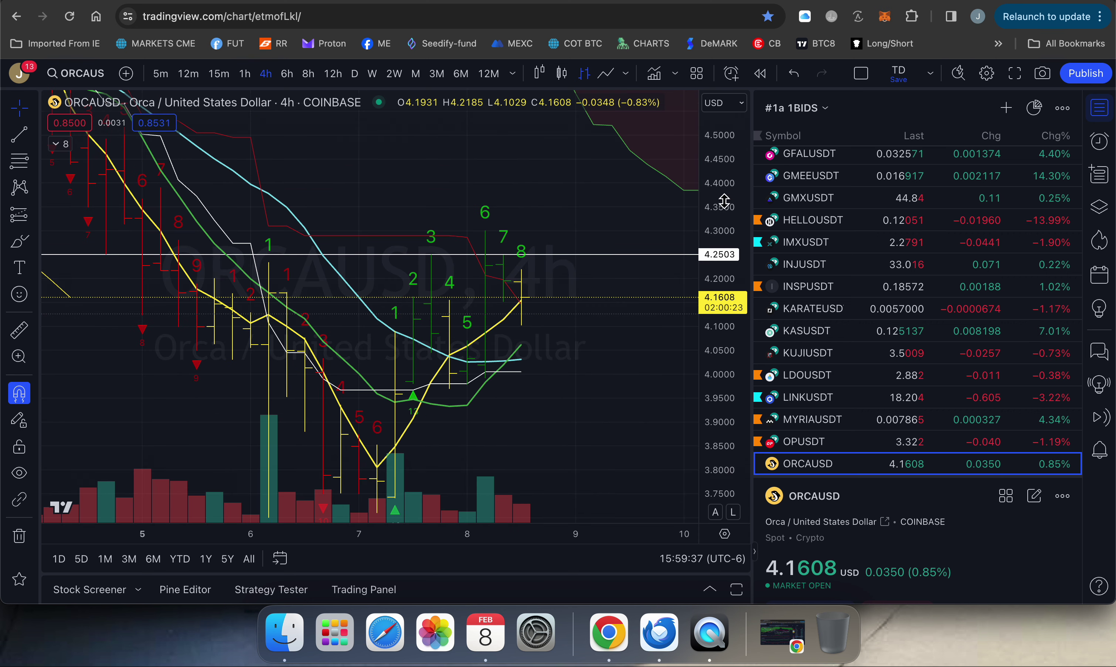
pyautogui.moveTo(720, 185); pyautogui.dragTo(722, 277)
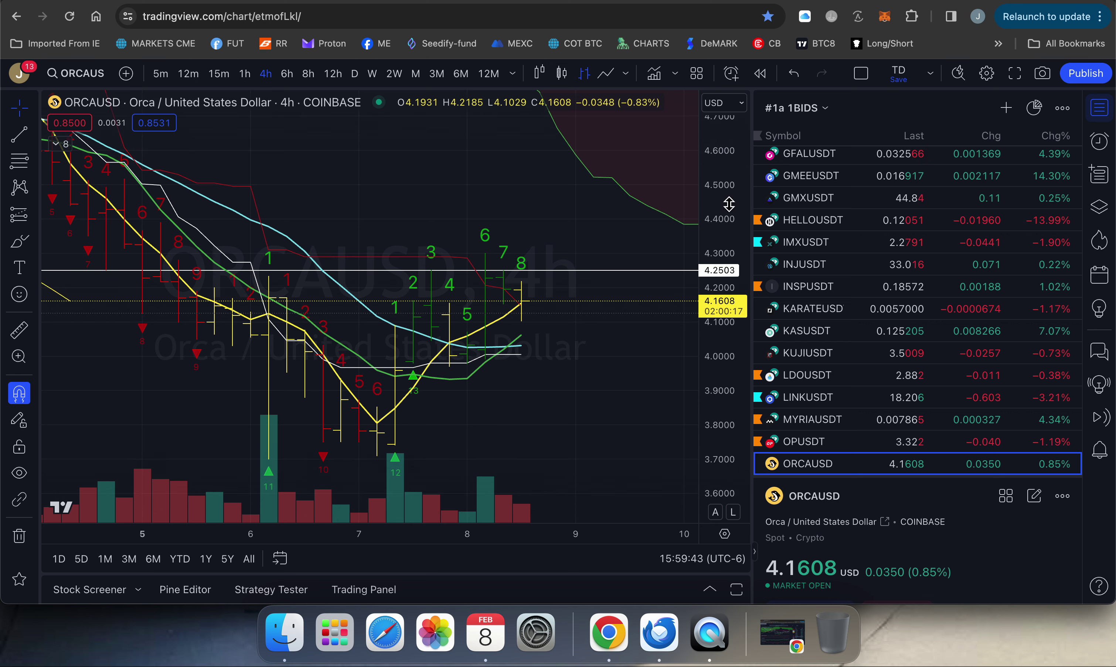
pyautogui.scroll(-3, 615, 370)
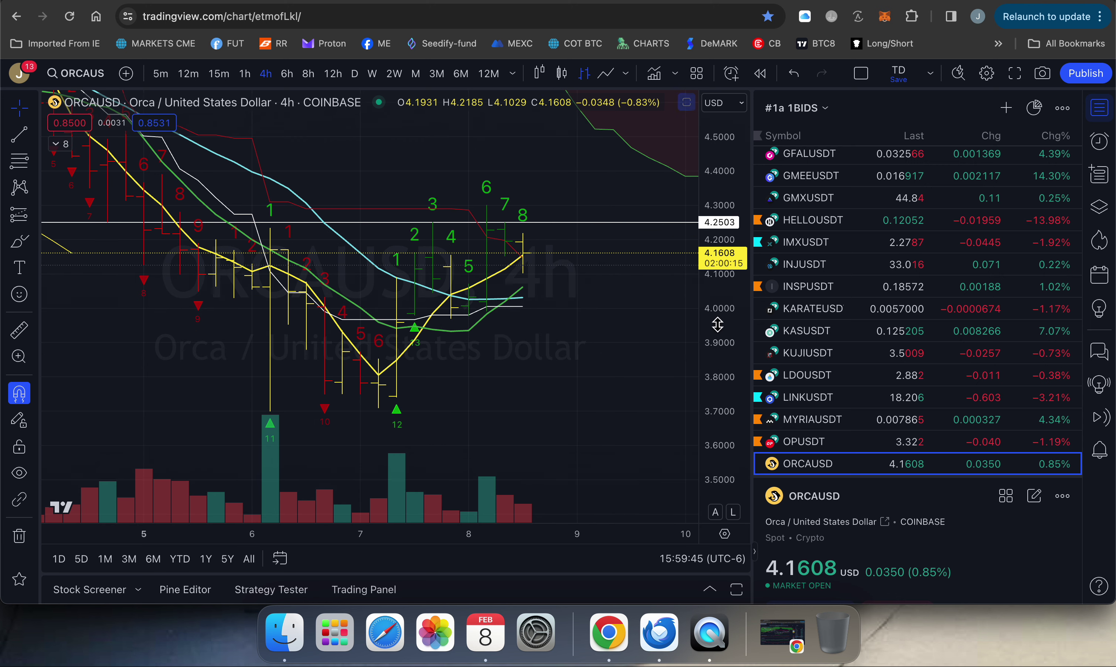
pyautogui.moveTo(705, 408); pyautogui.dragTo(719, 360)
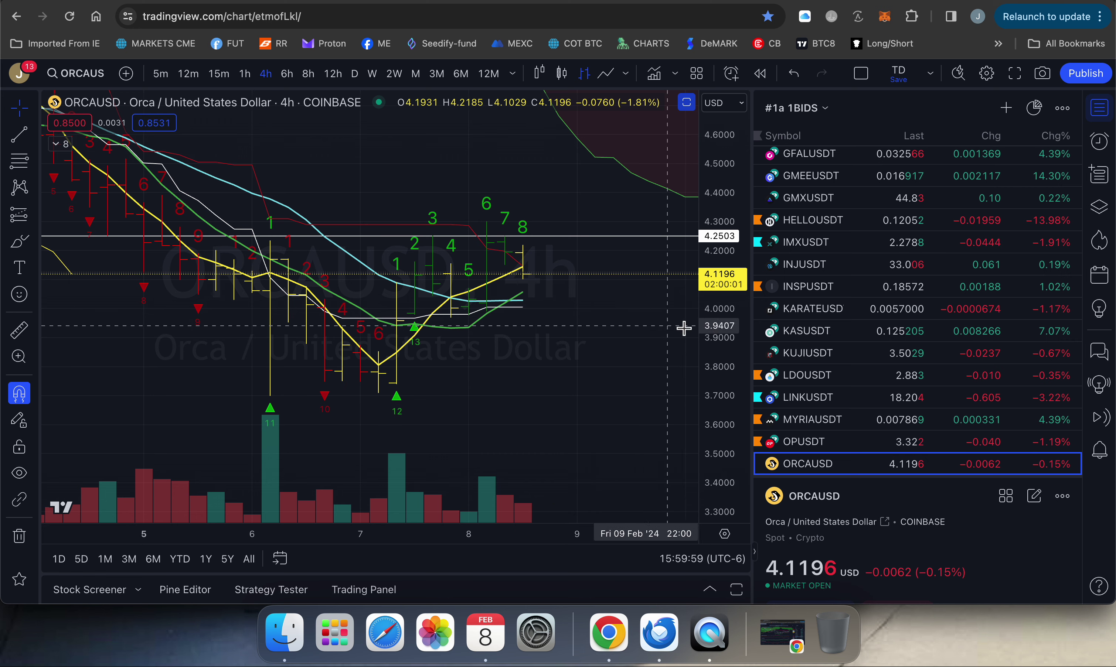
pyautogui.moveTo(698, 322); pyautogui.dragTo(696, 314)
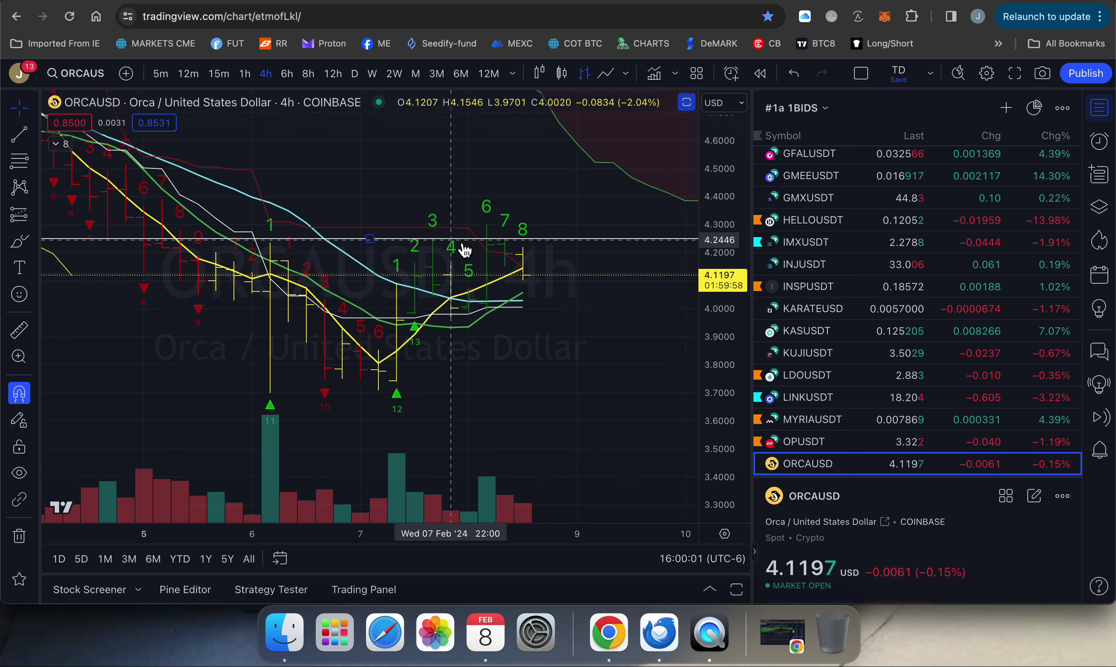
pyautogui.moveTo(726, 354); pyautogui.dragTo(727, 361)
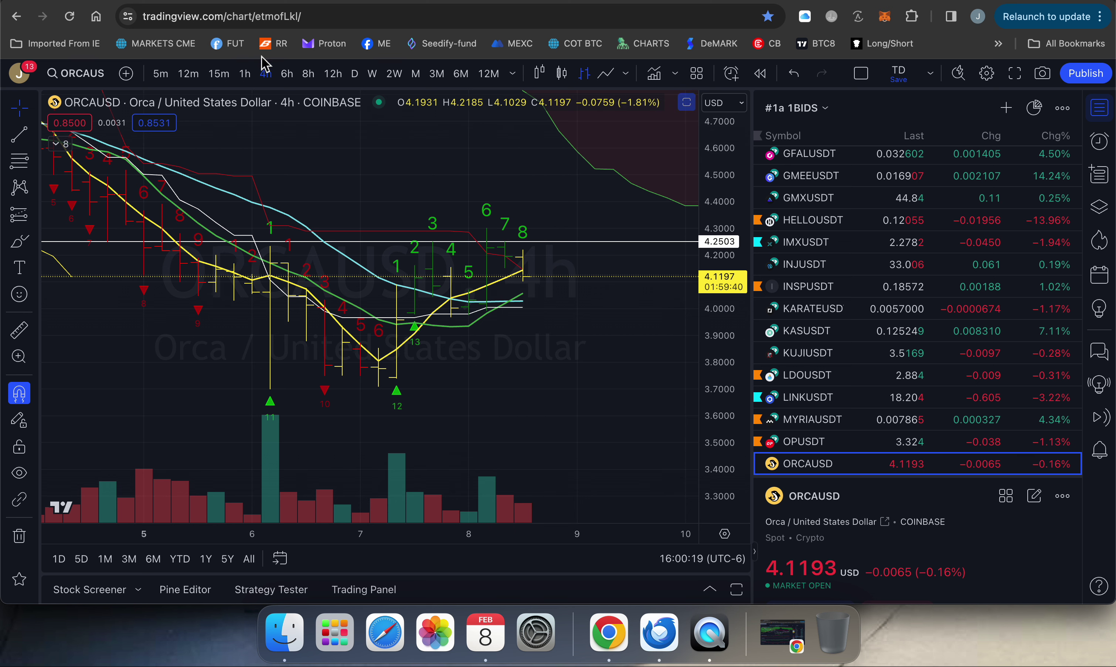
pyautogui.click(55, 143)
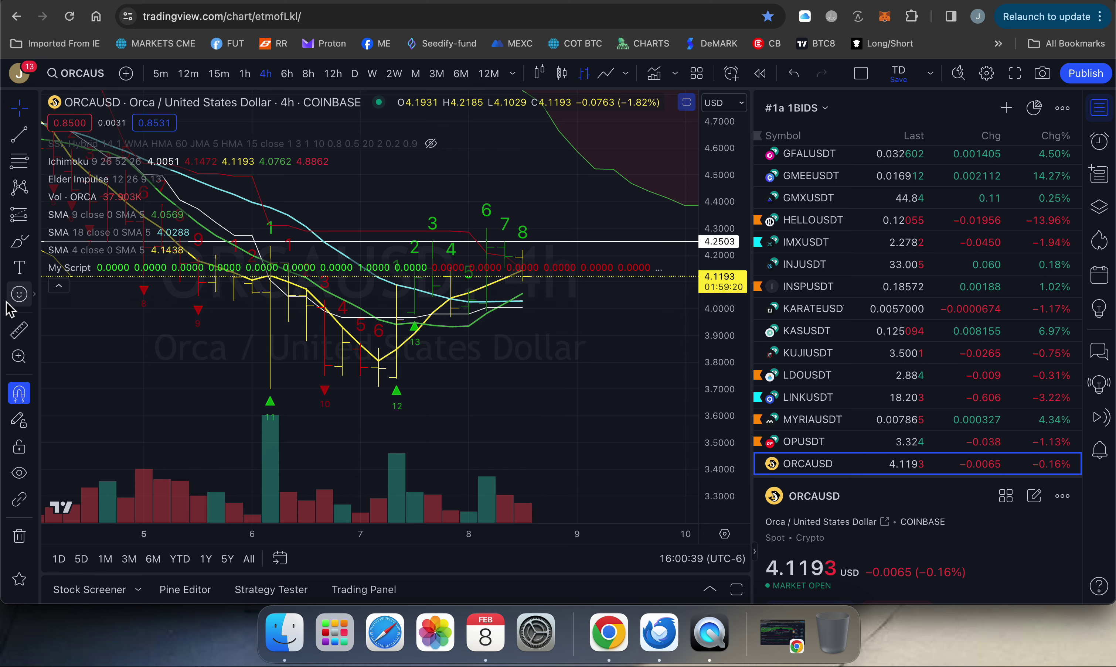
# Collapse the indicator legend and select the white horizontal line at 4.2503.
pyautogui.click(60, 289)
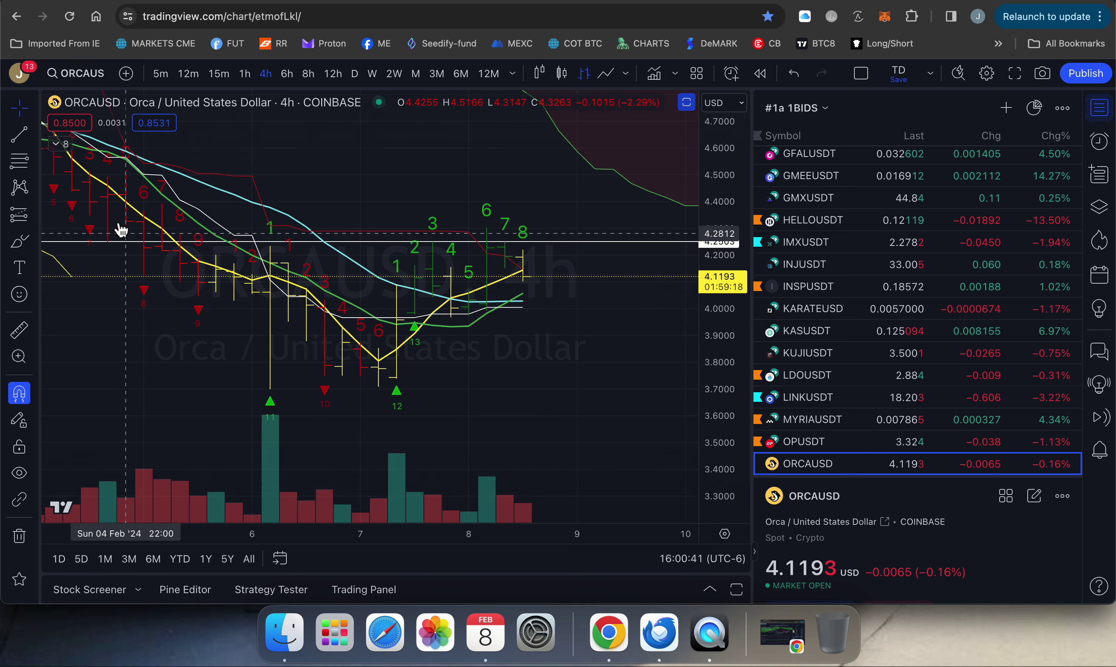
pyautogui.click(177, 248)
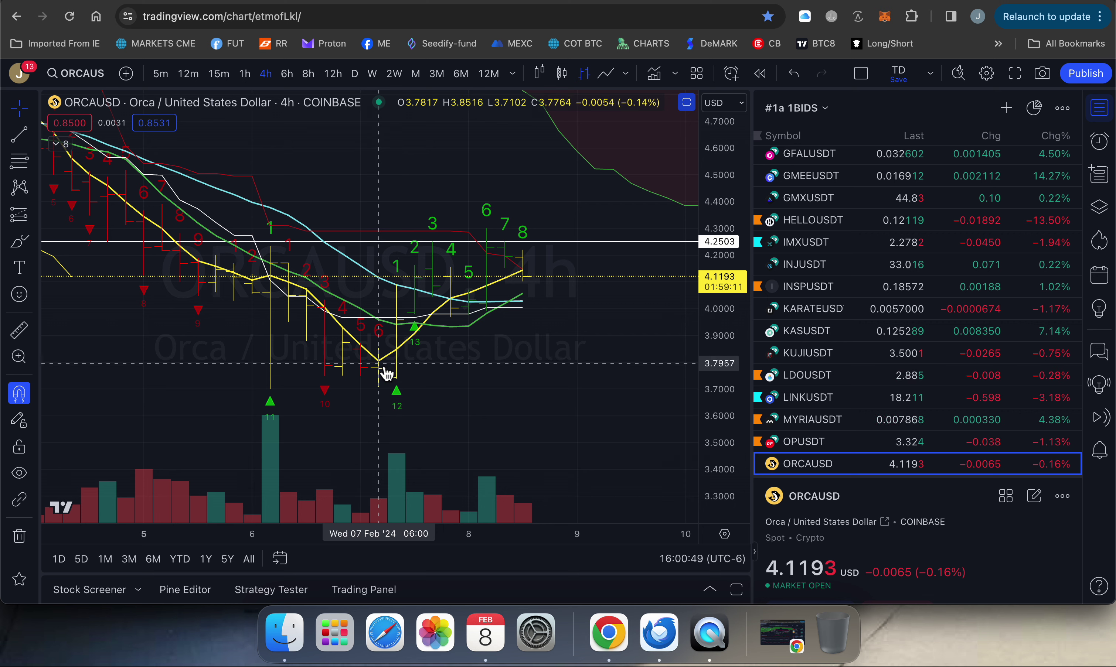
# Change the 4-hour chart to Heikin Ashi candles and restore the oscillator and histogram panes.
pyautogui.click(542, 75)
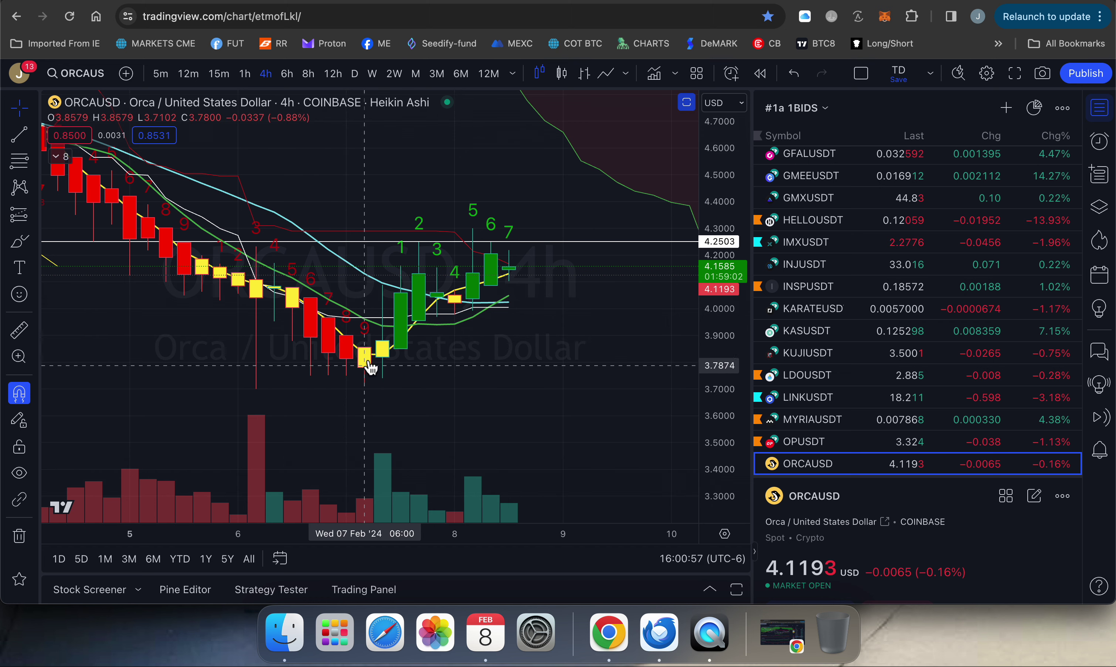
pyautogui.moveTo(398, 403); pyautogui.dragTo(513, 418)
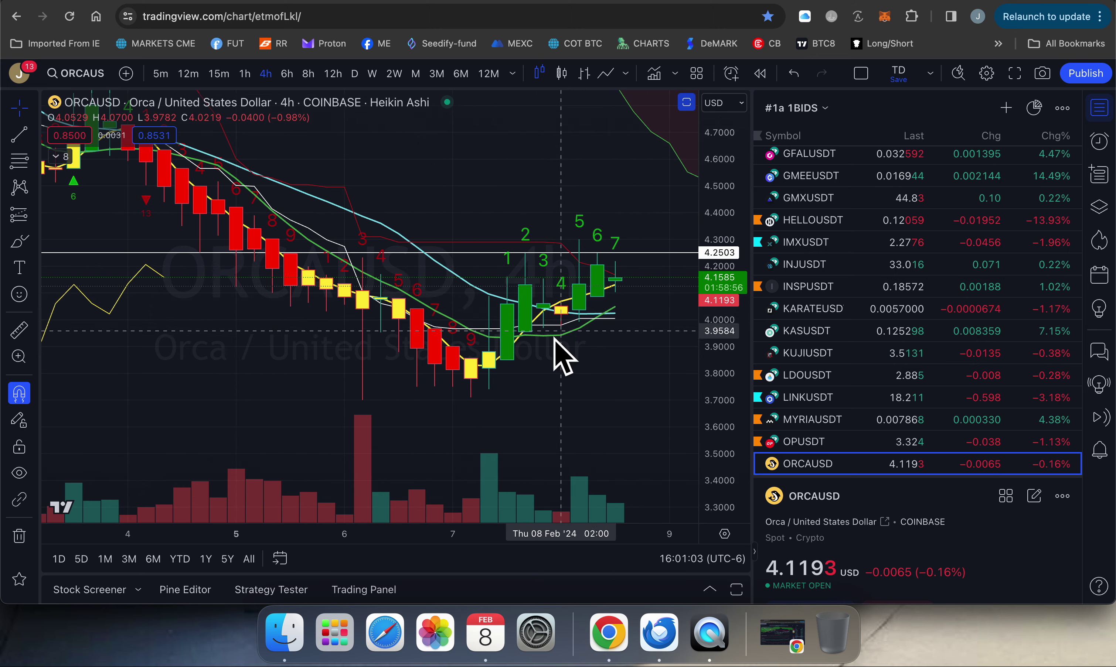
pyautogui.moveTo(608, 361); pyautogui.dragTo(560, 375)
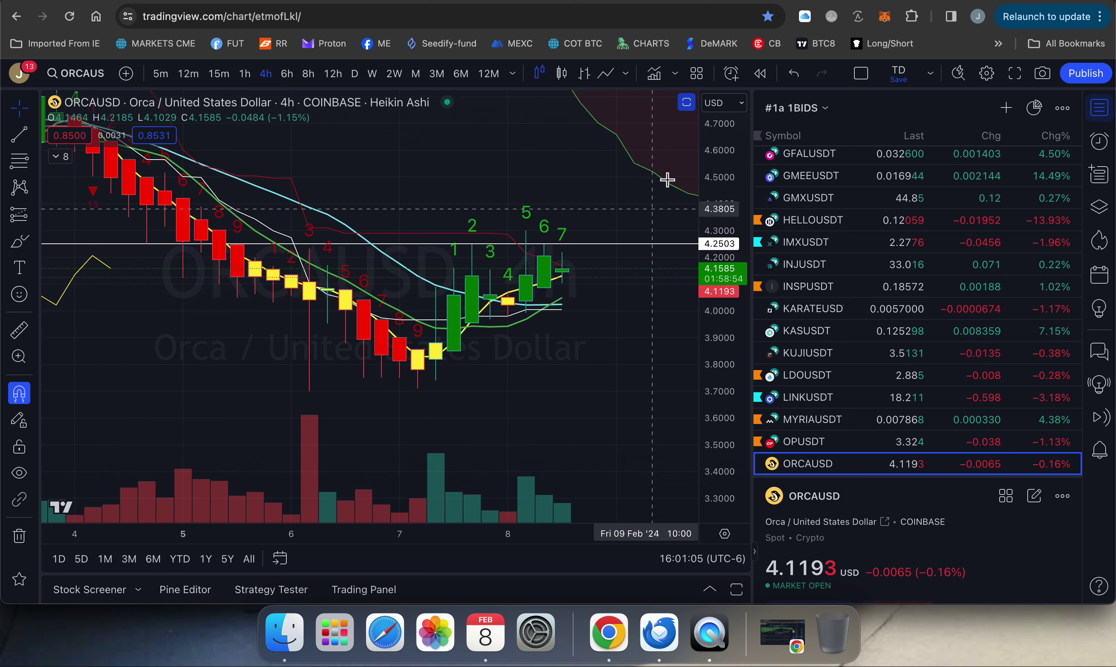
pyautogui.click(687, 102)
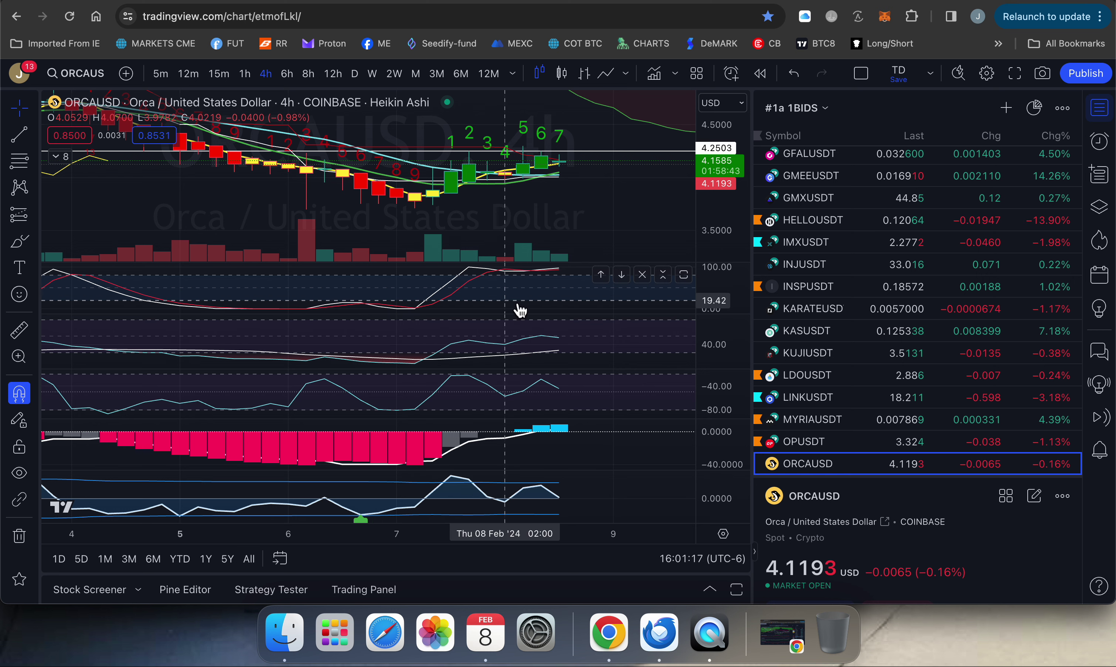
# Maximize the 0–100 oscillator pane to fill the chart area.
pyautogui.click(683, 277)
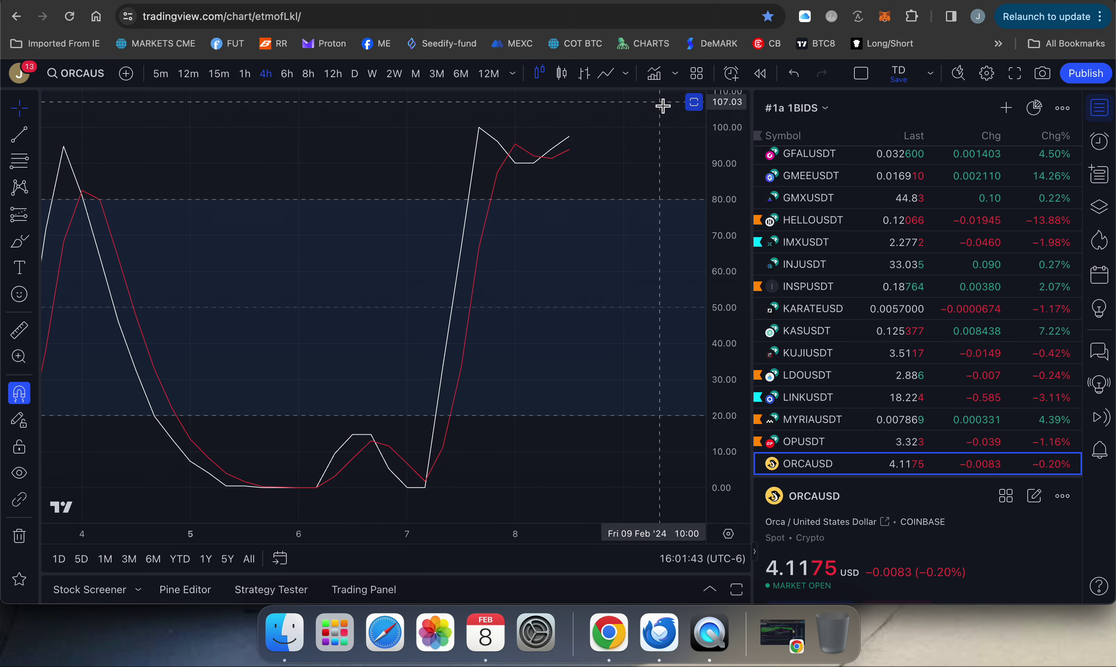
# Restore the oscillator pane so price and all indicator panes show together.
pyautogui.click(693, 103)
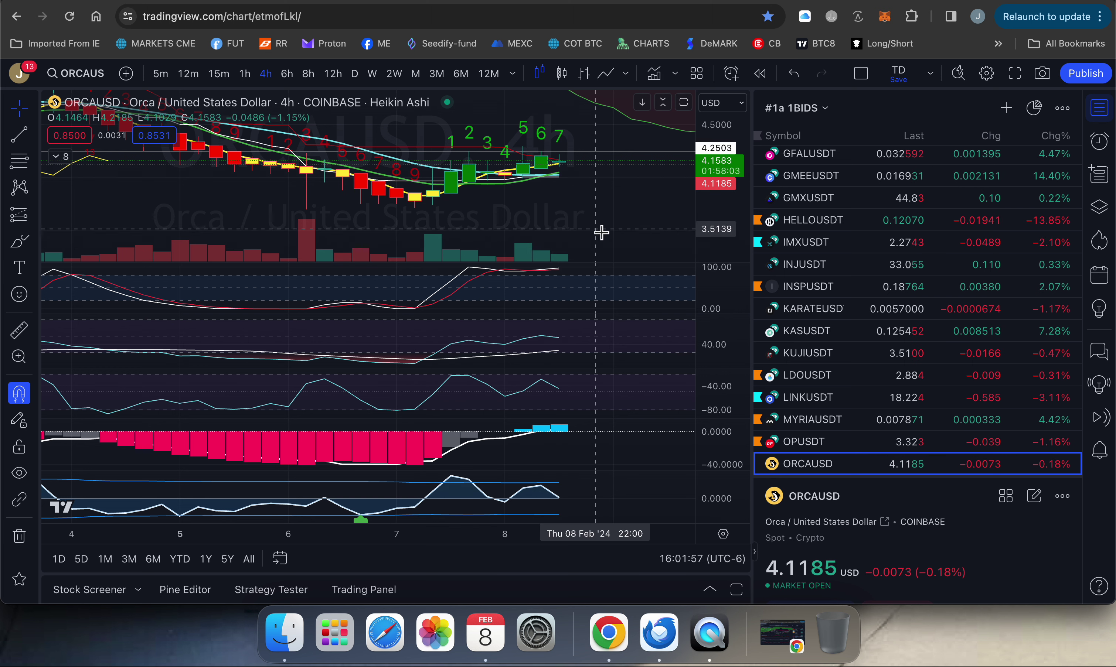
# Switch the 4-hour chart back to OHLC bars and maximize the price pane.
pyautogui.hscroll(-1, 602, 225)
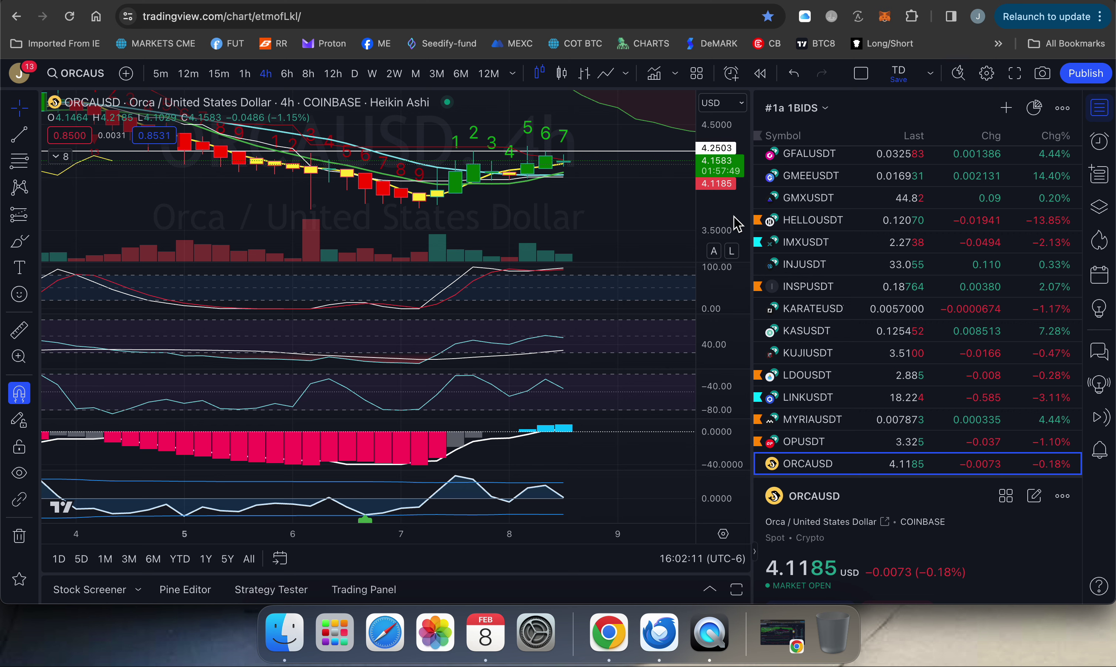
pyautogui.moveTo(661, 205); pyautogui.dragTo(658, 204)
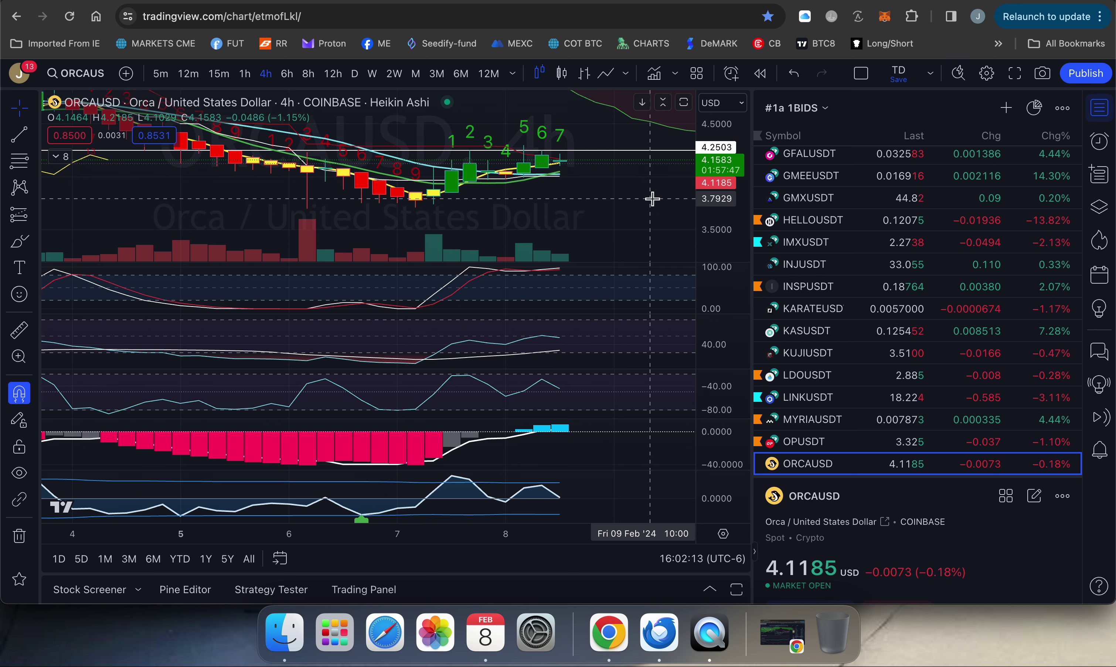
pyautogui.click(584, 73)
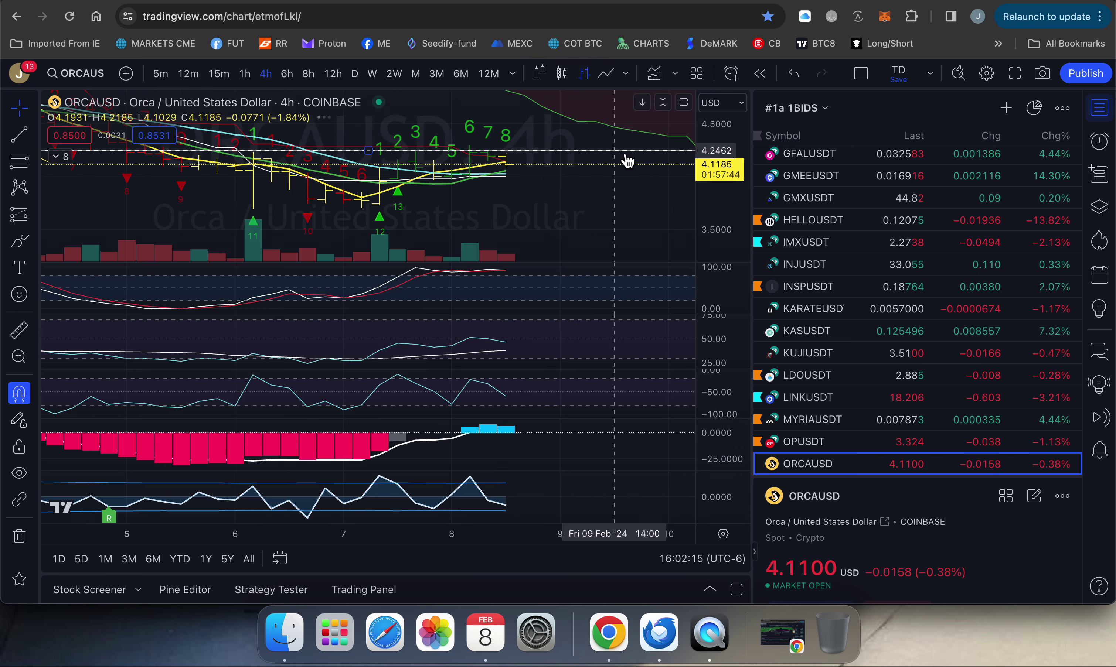
pyautogui.moveTo(587, 189); pyautogui.dragTo(615, 195)
pyautogui.click(686, 103)
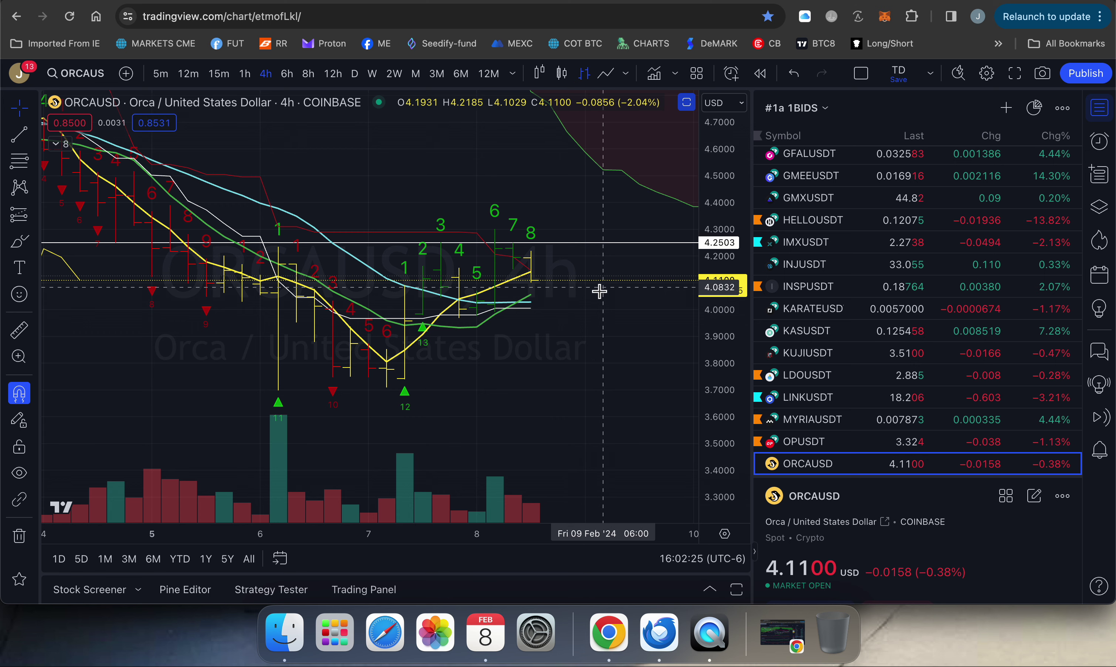
# Check the weekly ORCAUSD range, then return to daily candles, auto-scaled with a compressed price axis.
pyautogui.click(373, 75)
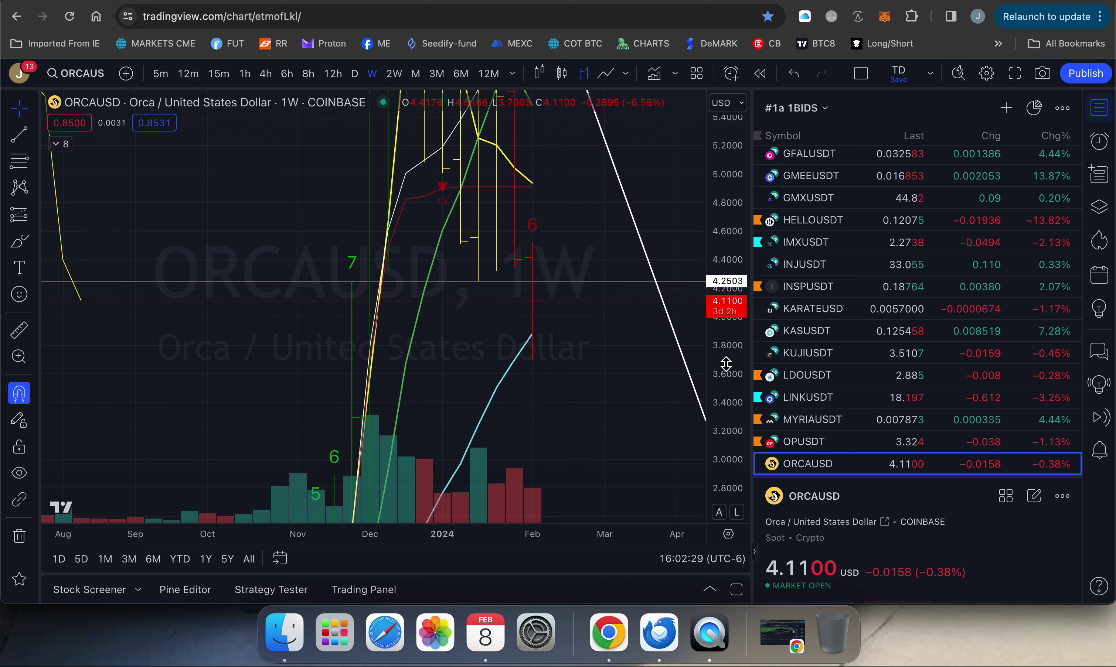
pyautogui.moveTo(729, 232); pyautogui.dragTo(633, 266)
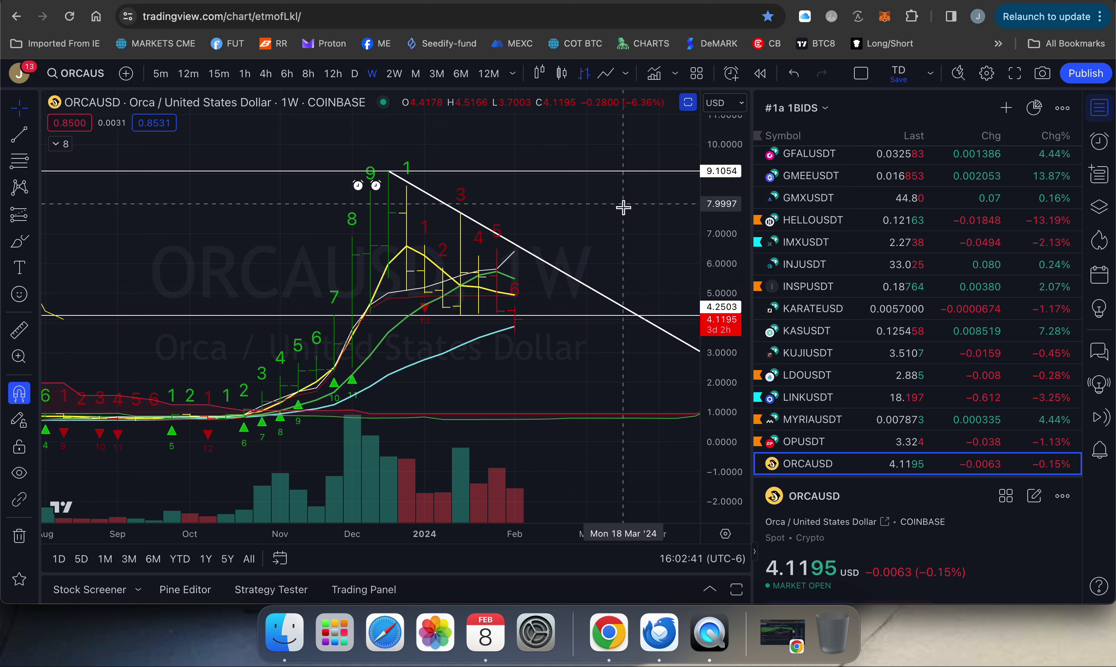
pyautogui.click(355, 74)
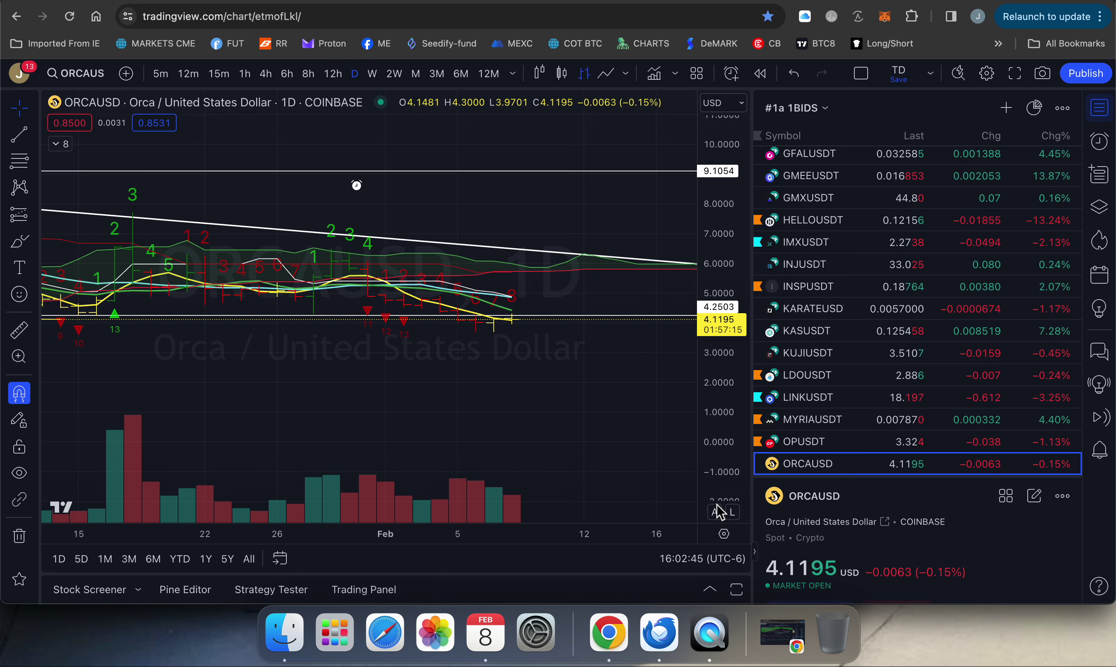
pyautogui.click(719, 512)
pyautogui.moveTo(723, 247); pyautogui.dragTo(642, 282)
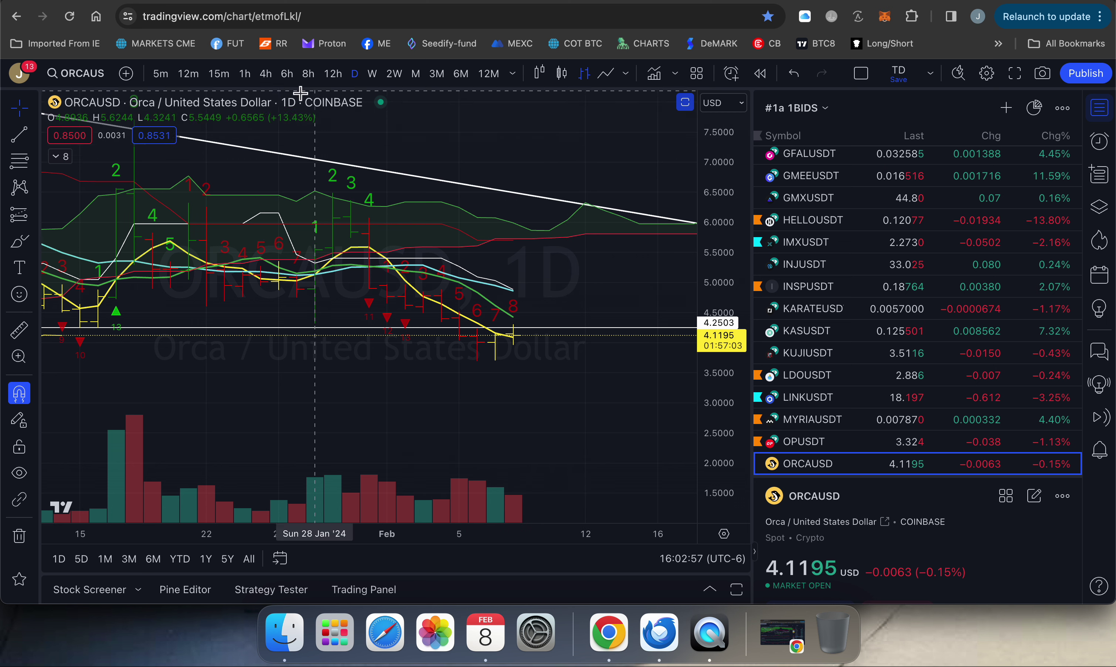
pyautogui.click(266, 76)
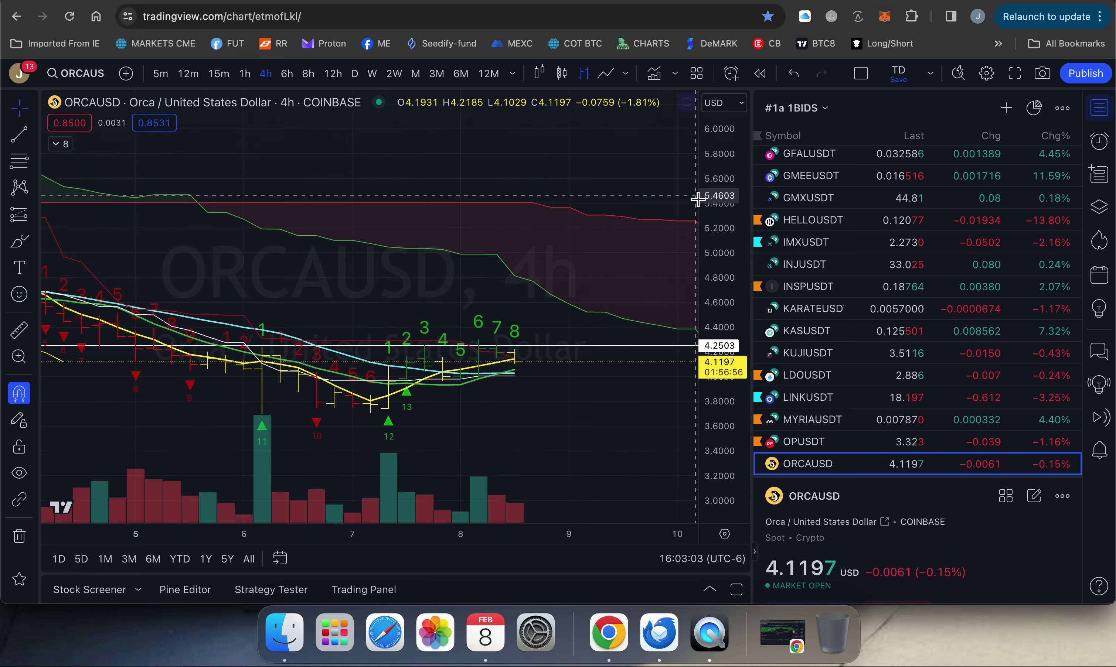
pyautogui.hscroll(-3, 598, 229)
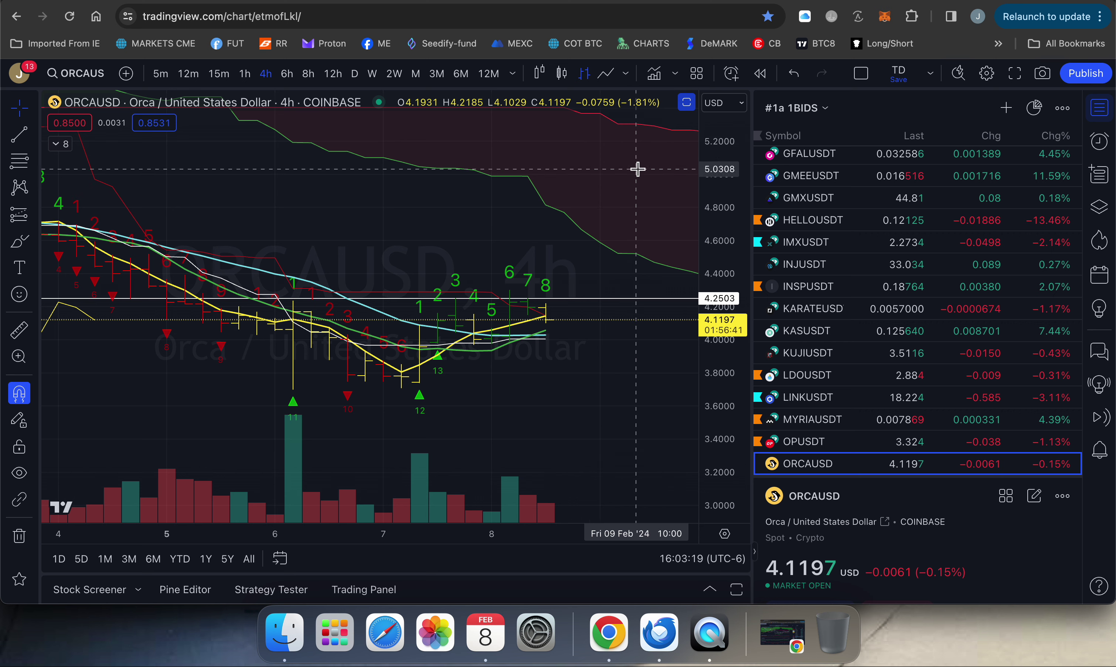
pyautogui.hscroll(2, 633, 195)
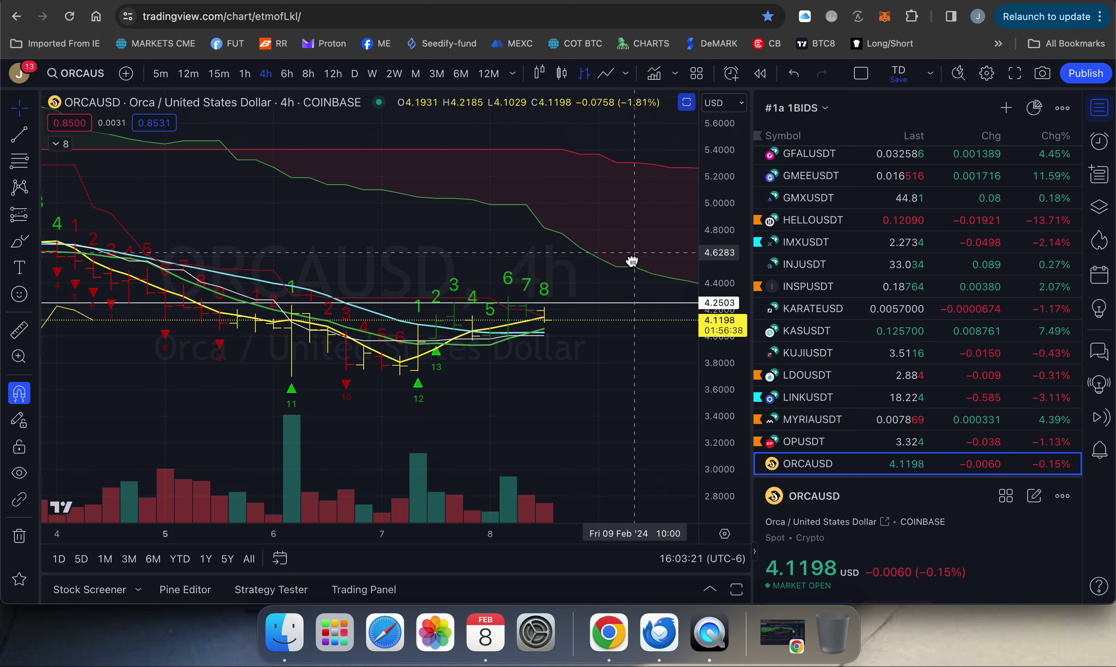
pyautogui.click(354, 74)
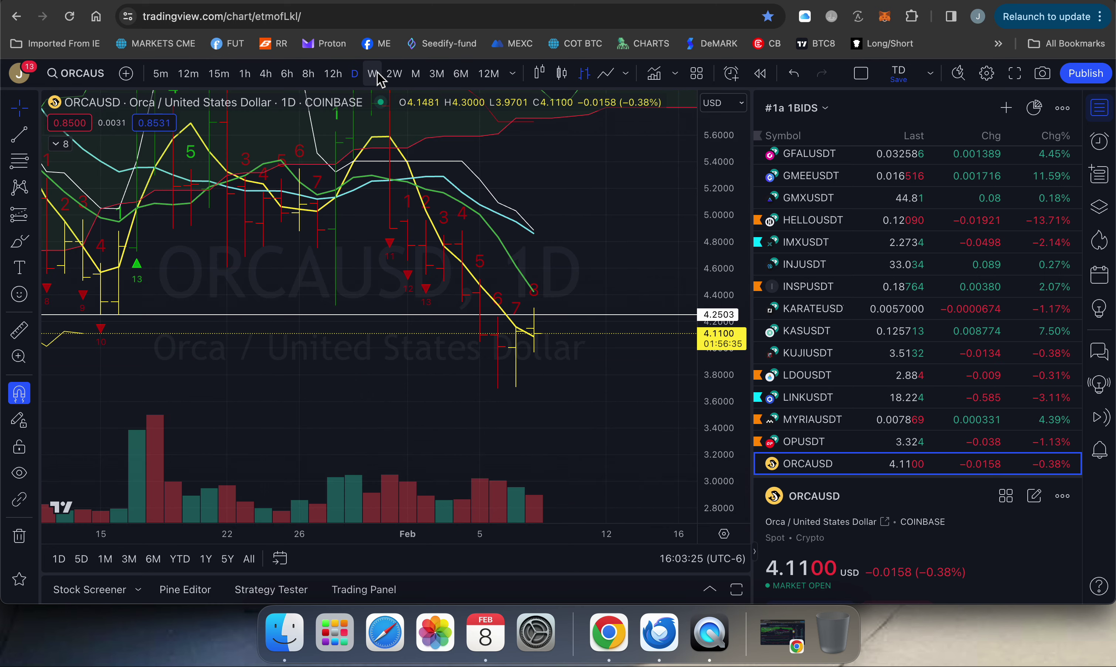
# Show ORCAUSD weekly with a compressed price scale, then maximize the price pane after checking indicators.
pyautogui.click(373, 74)
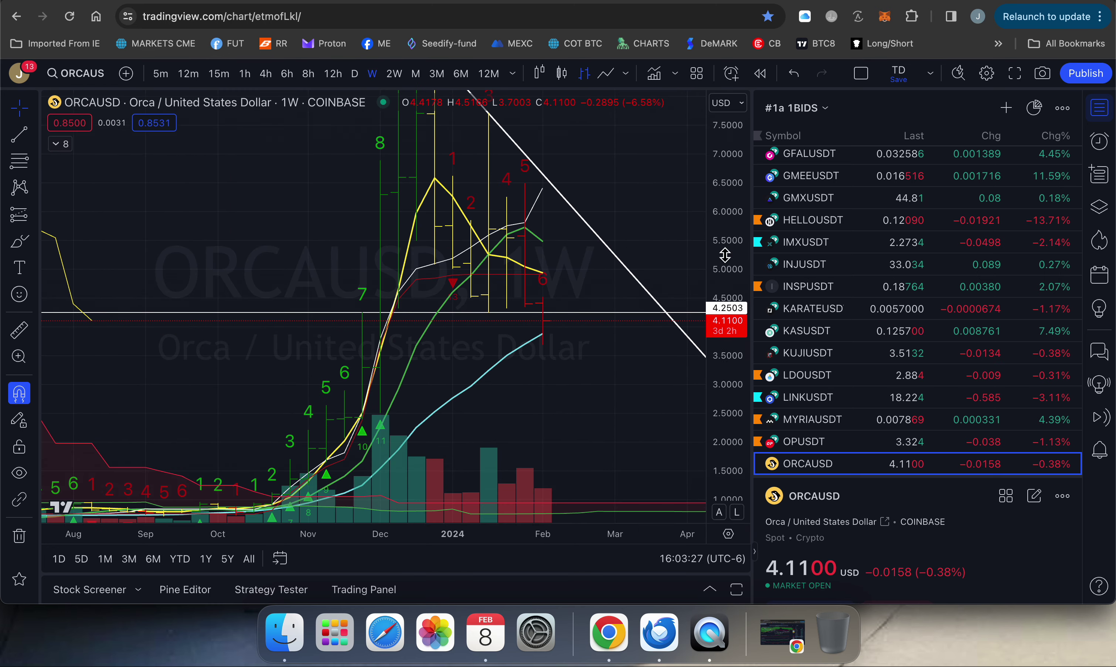
pyautogui.moveTo(727, 246); pyautogui.dragTo(672, 393)
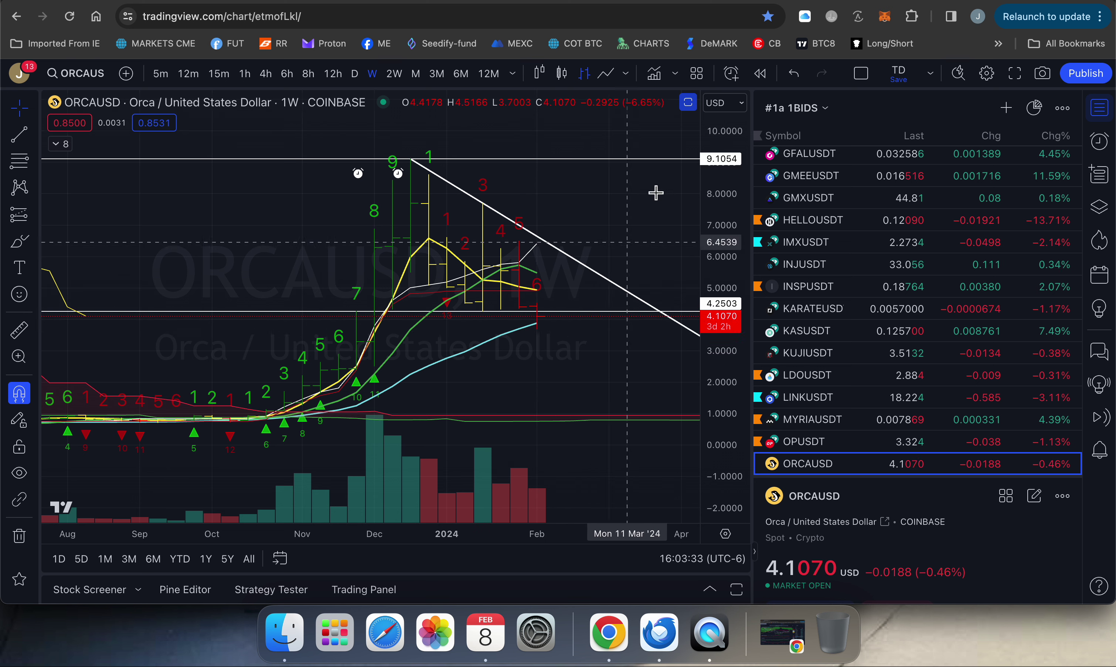
pyautogui.click(688, 103)
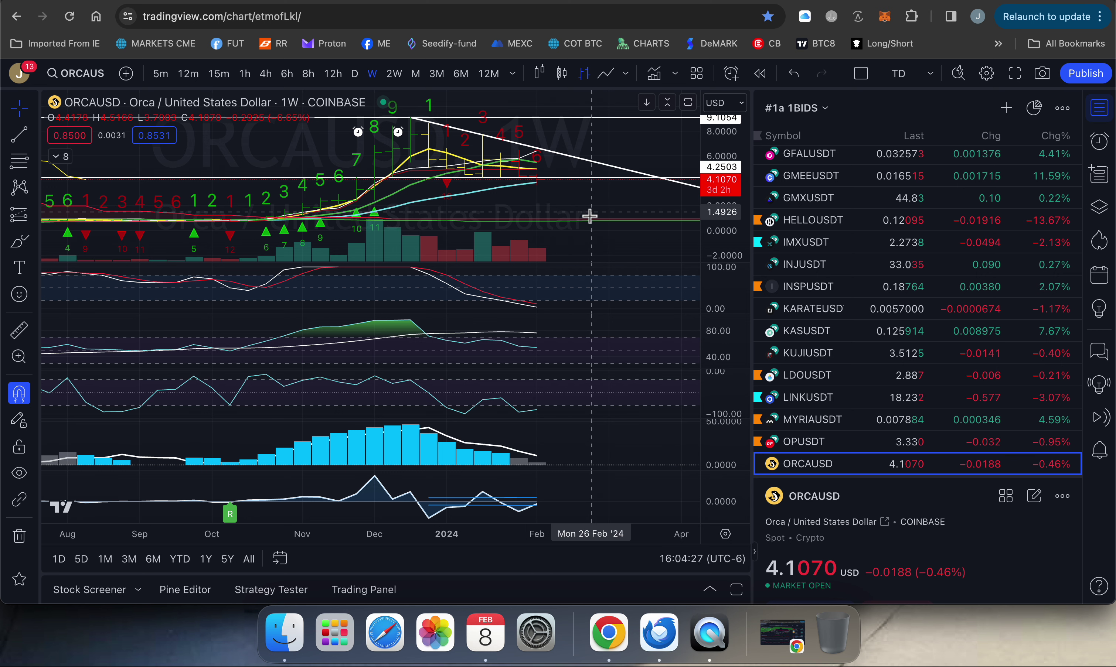
pyautogui.click(687, 102)
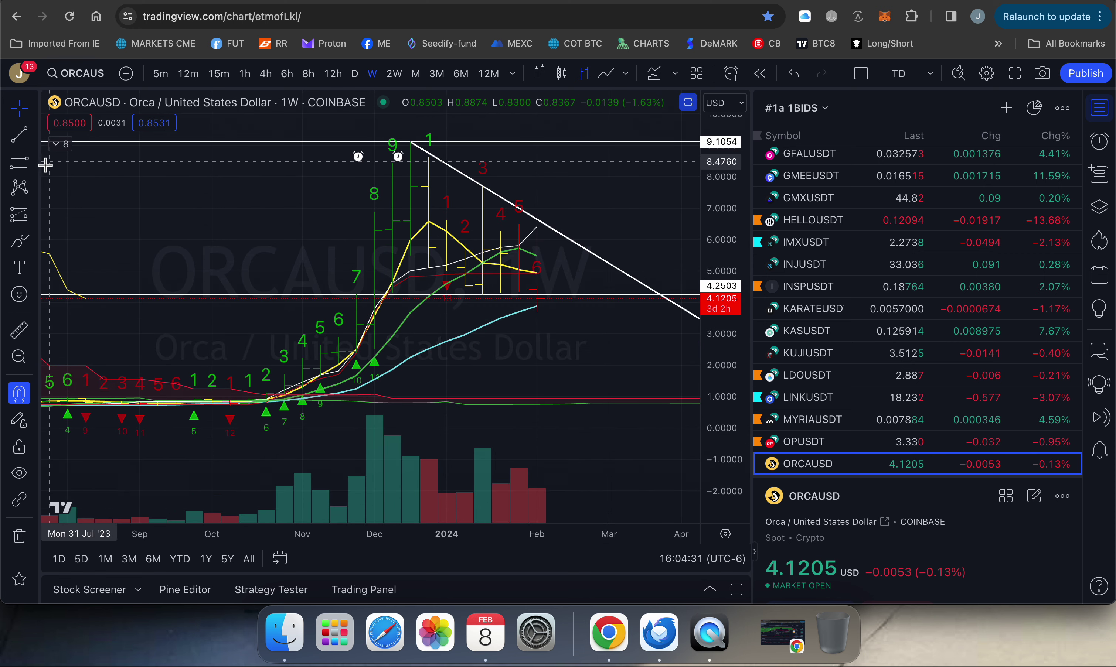
# Draw a Fib retracement from the 0.7802 October low to the 9.1054 December high.
pyautogui.click(19, 160)
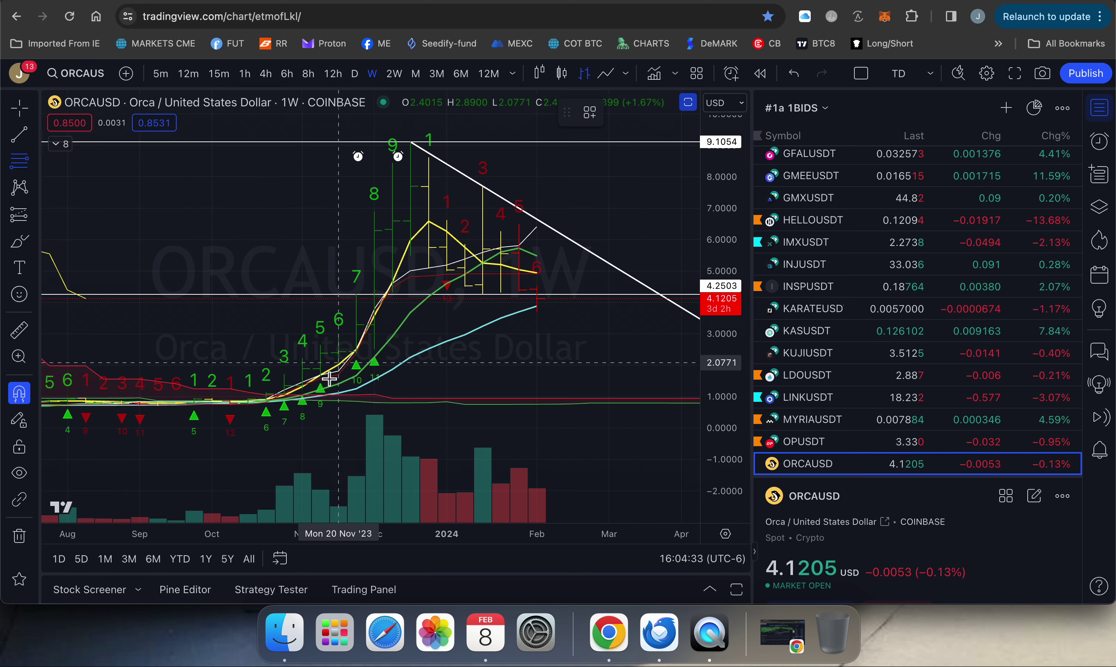
pyautogui.click(252, 413)
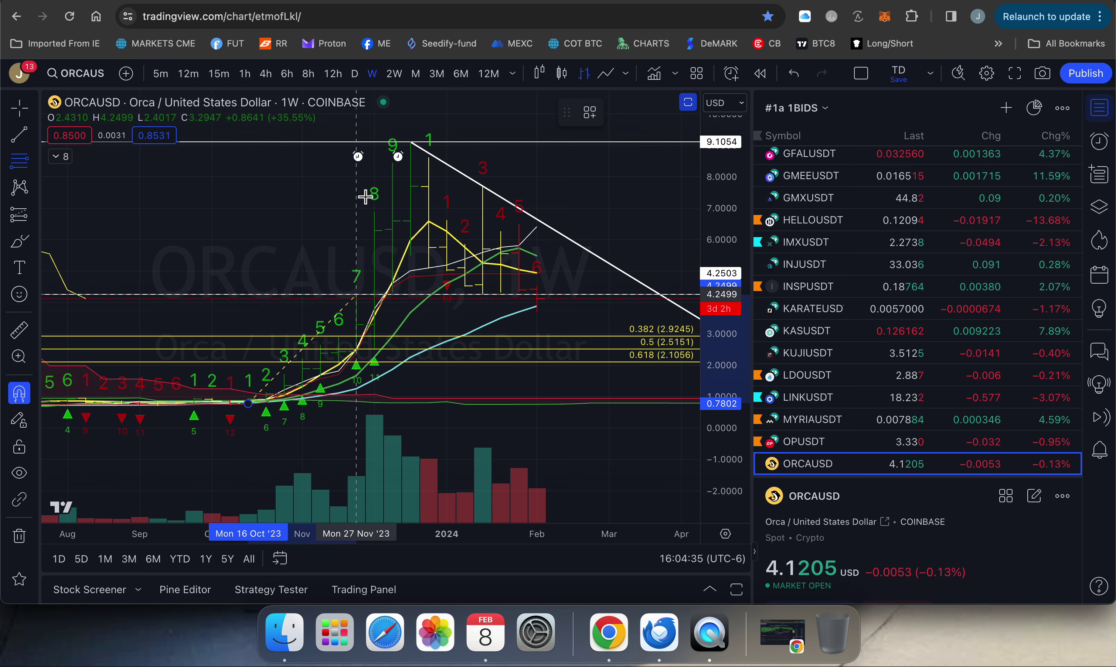
pyautogui.click(416, 145)
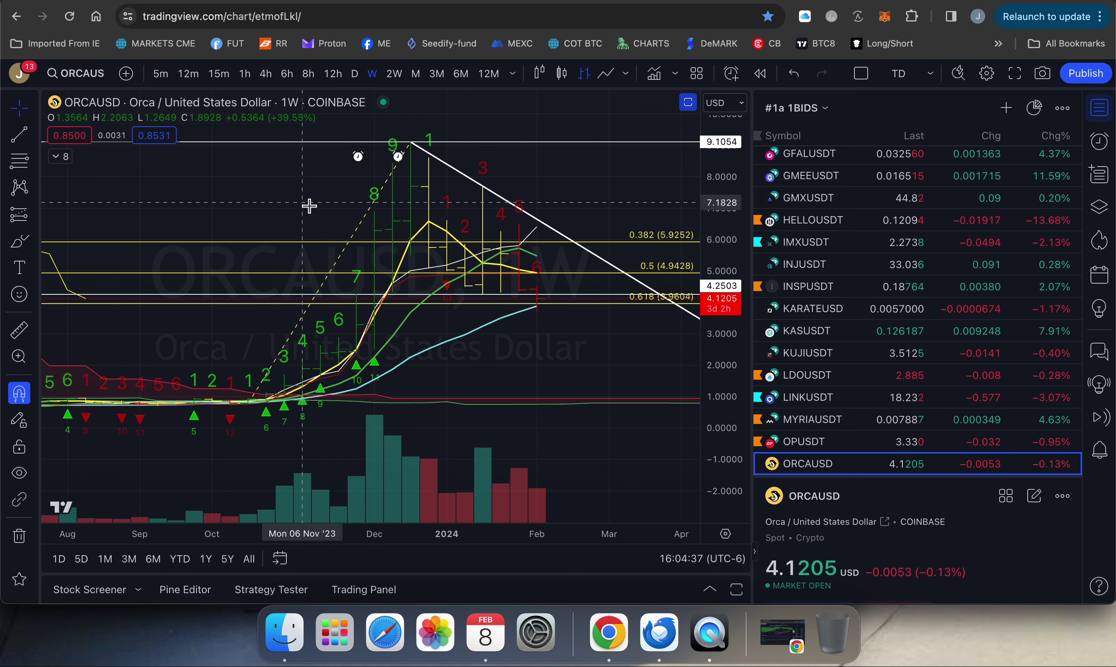
pyautogui.moveTo(652, 364); pyautogui.dragTo(619, 365)
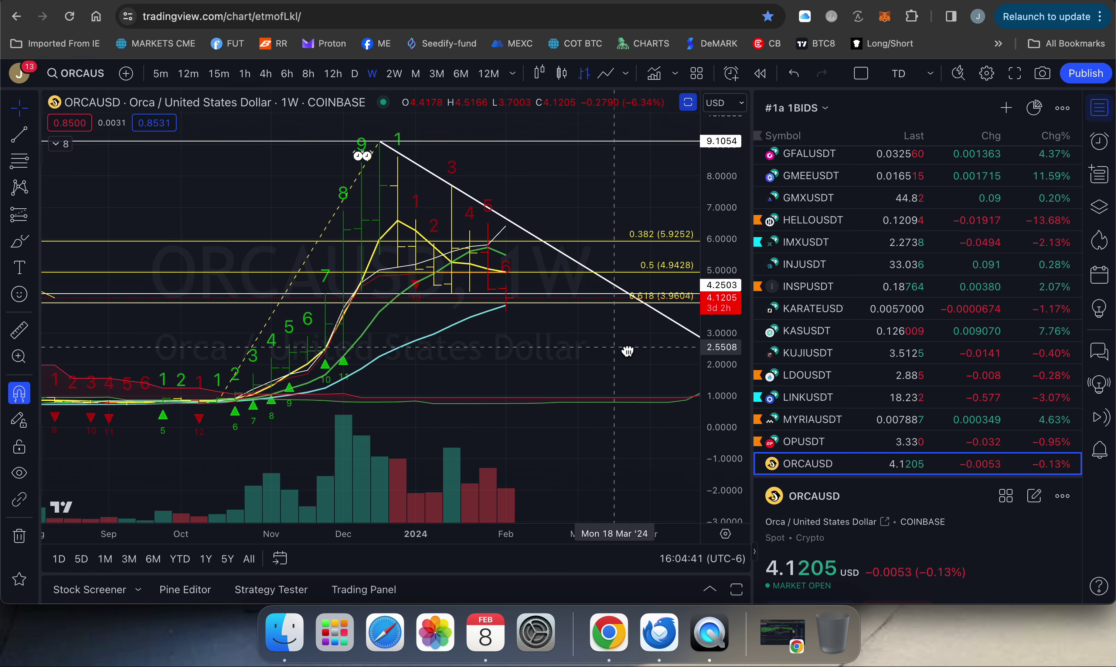
pyautogui.click(678, 271)
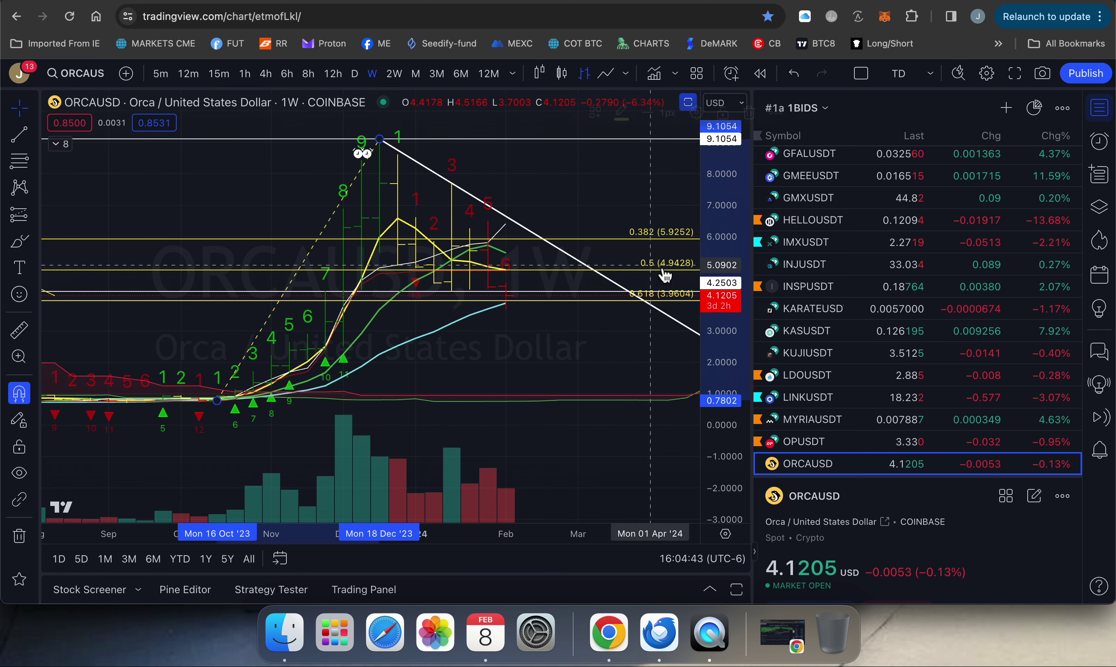
# Enable the 0.786 and 0.702 levels in the Fib retracement settings.
pyautogui.click(703, 118)
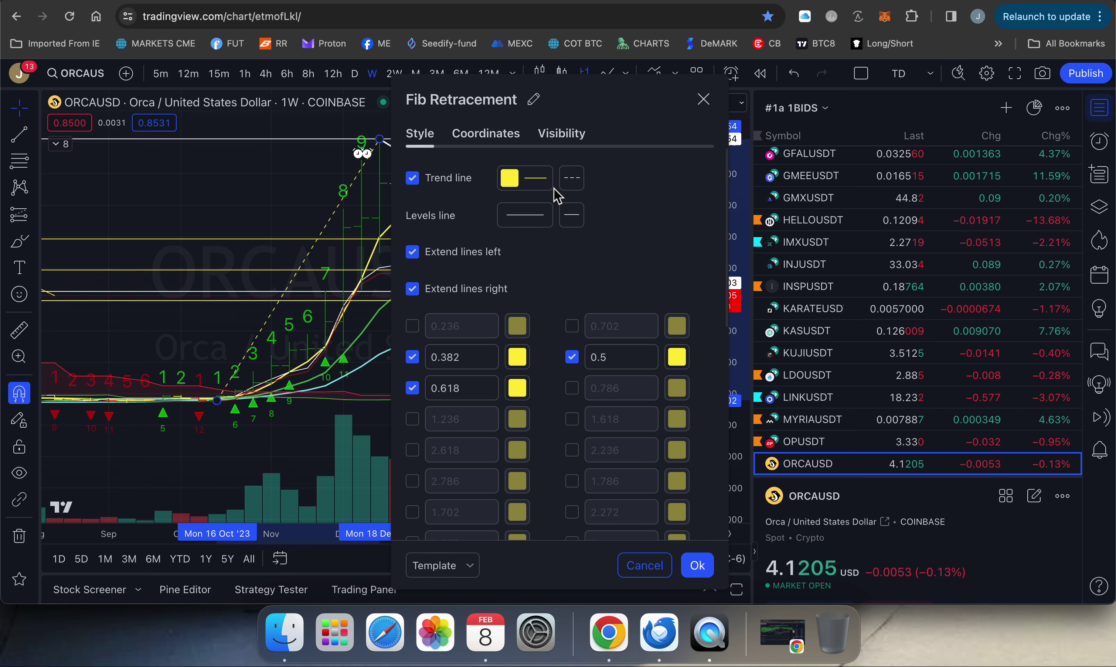
pyautogui.click(572, 389)
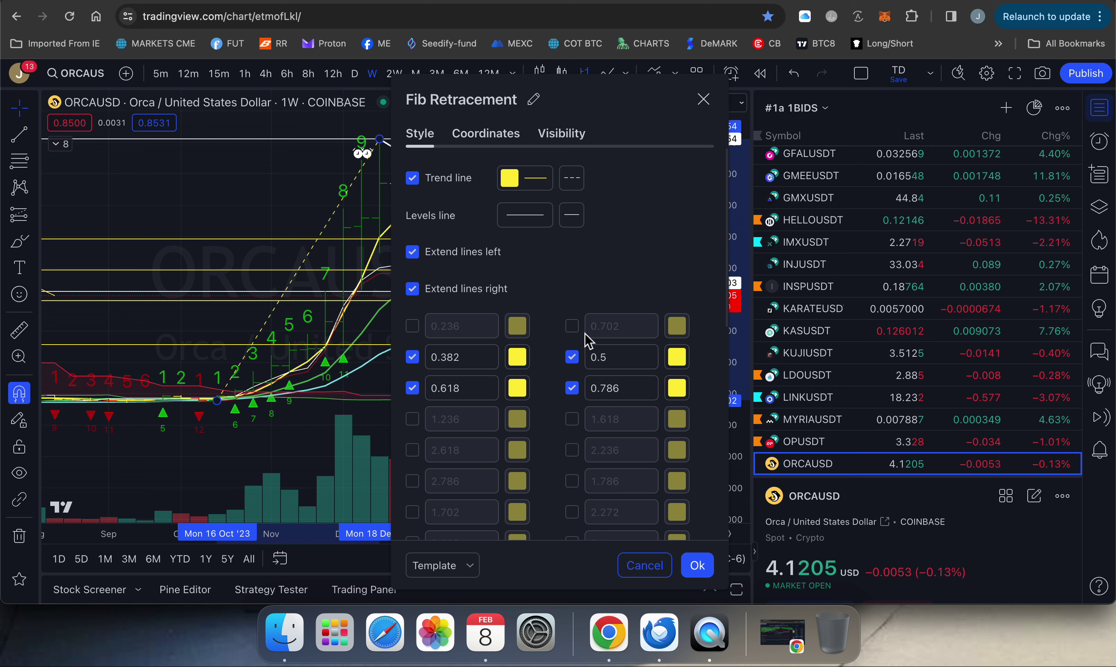
pyautogui.click(573, 327)
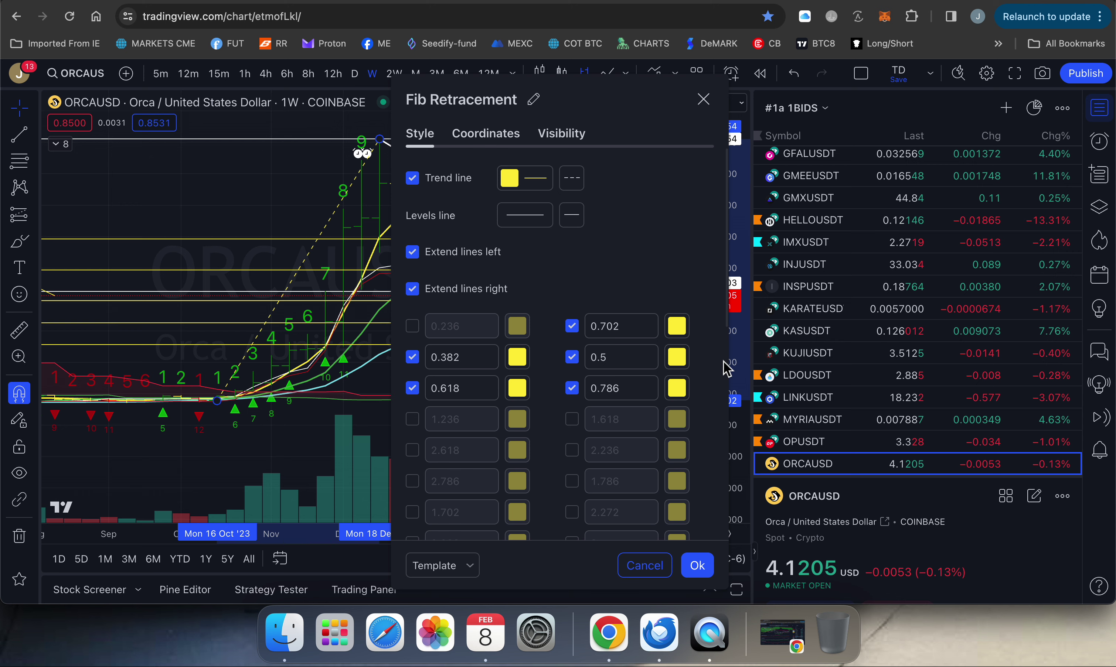
pyautogui.click(696, 566)
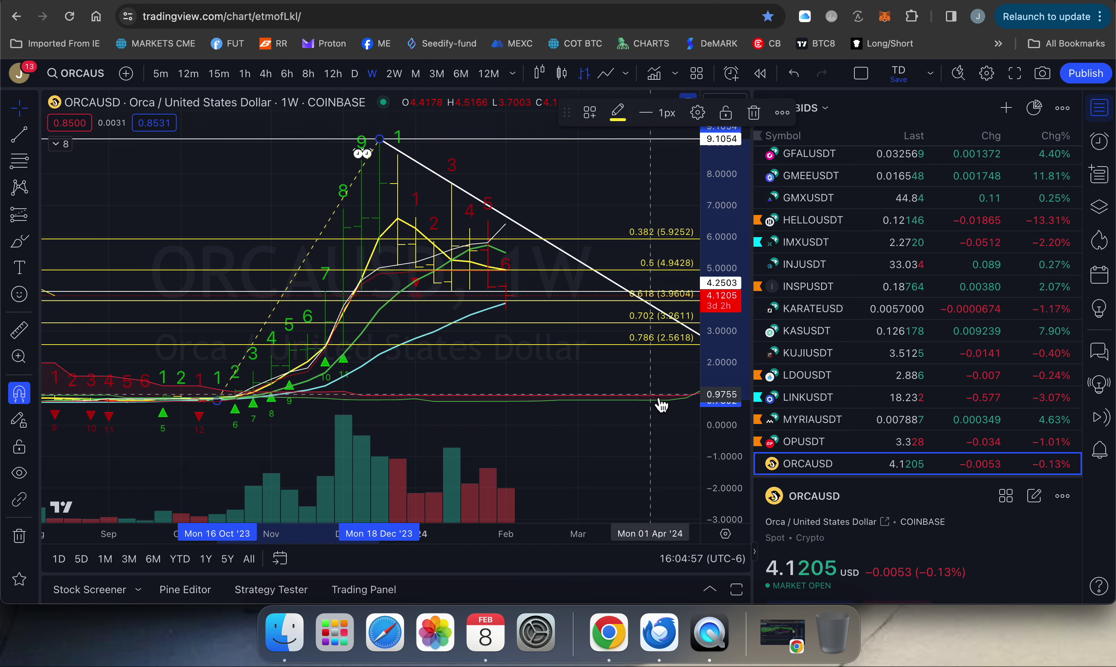
pyautogui.moveTo(660, 403); pyautogui.dragTo(634, 421)
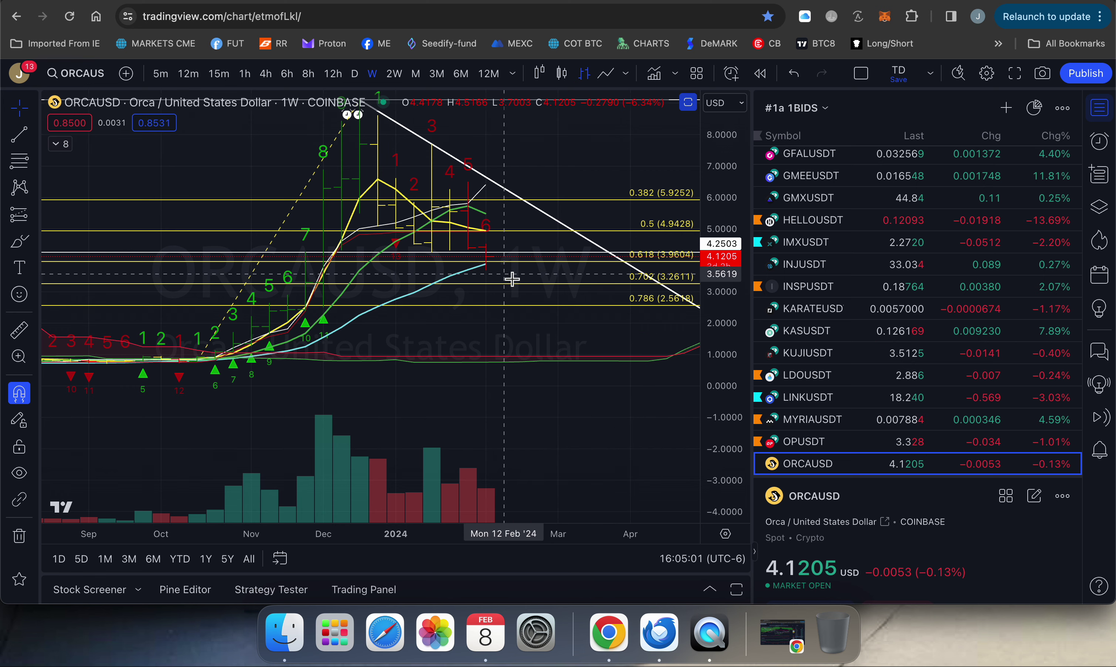
pyautogui.hscroll(2, 560, 368)
pyautogui.scroll(2, 560, 369)
pyautogui.scroll(1, 555, 370)
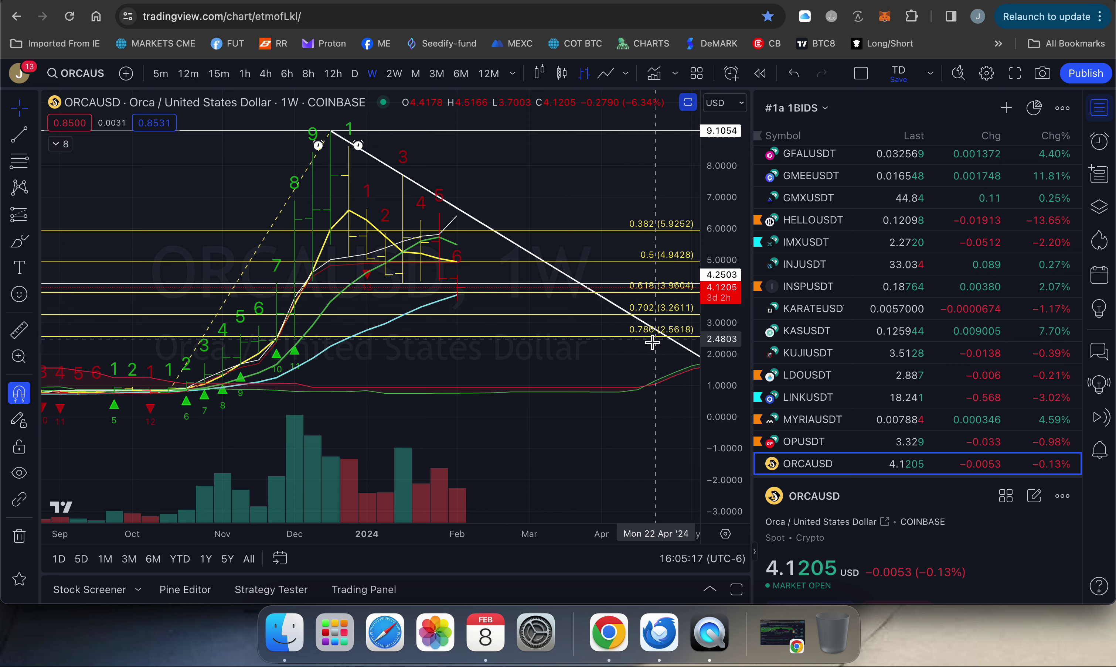
pyautogui.moveTo(462, 435); pyautogui.dragTo(516, 444)
# Switch ORCAUSD to Heikin Ashi candles and hide the Ichimoku indicator.
pyautogui.click(539, 75)
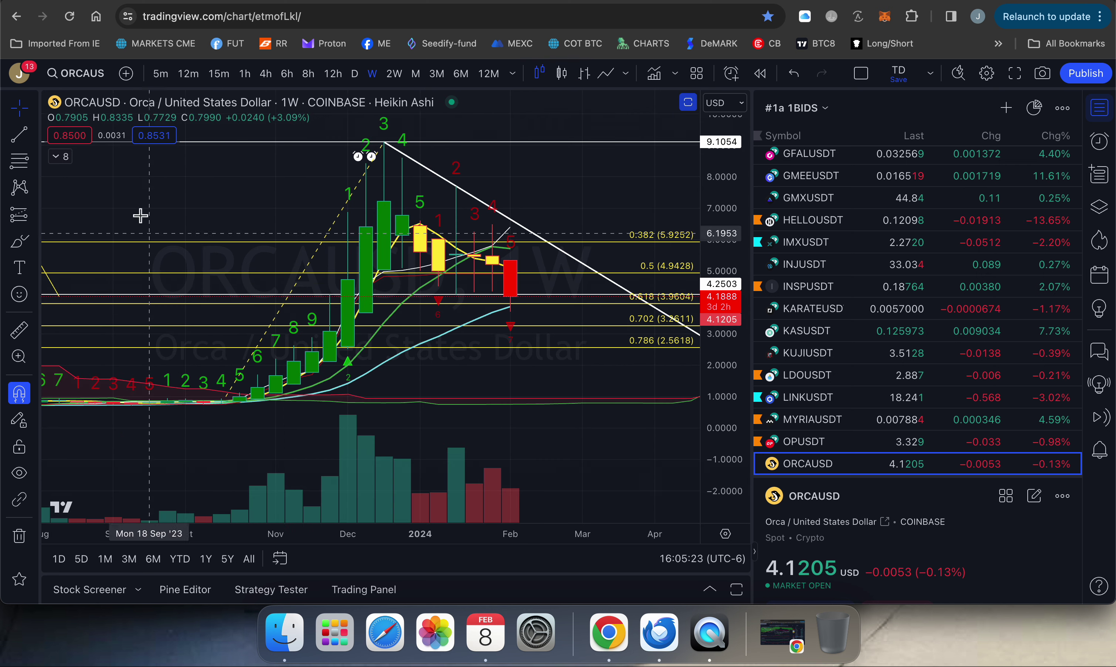
pyautogui.click(61, 156)
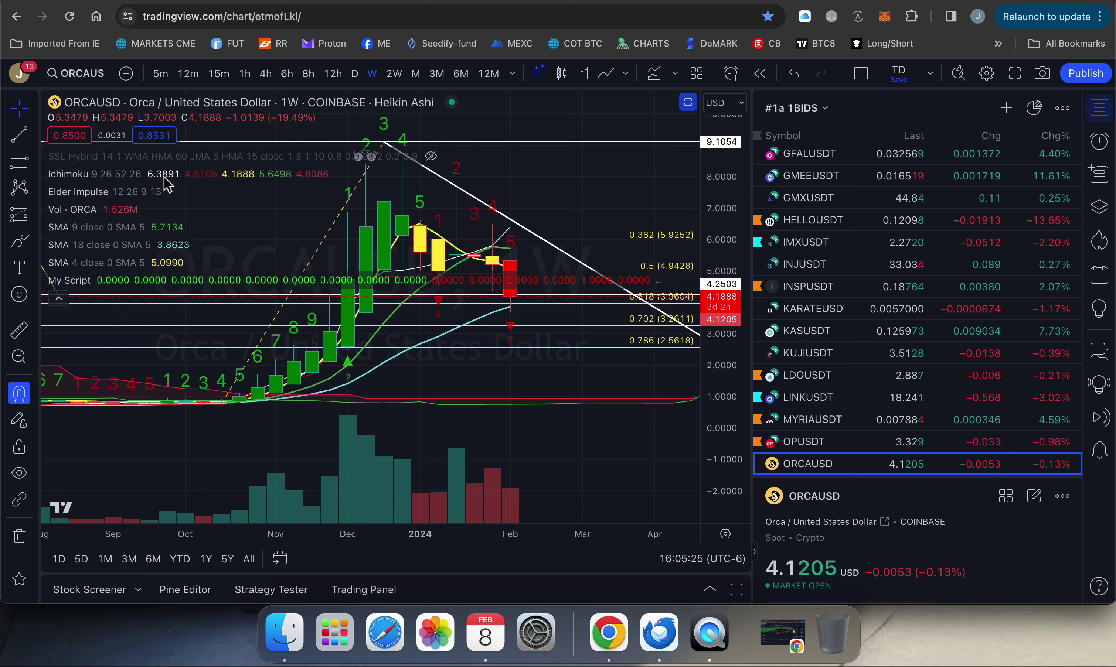
pyautogui.click(153, 175)
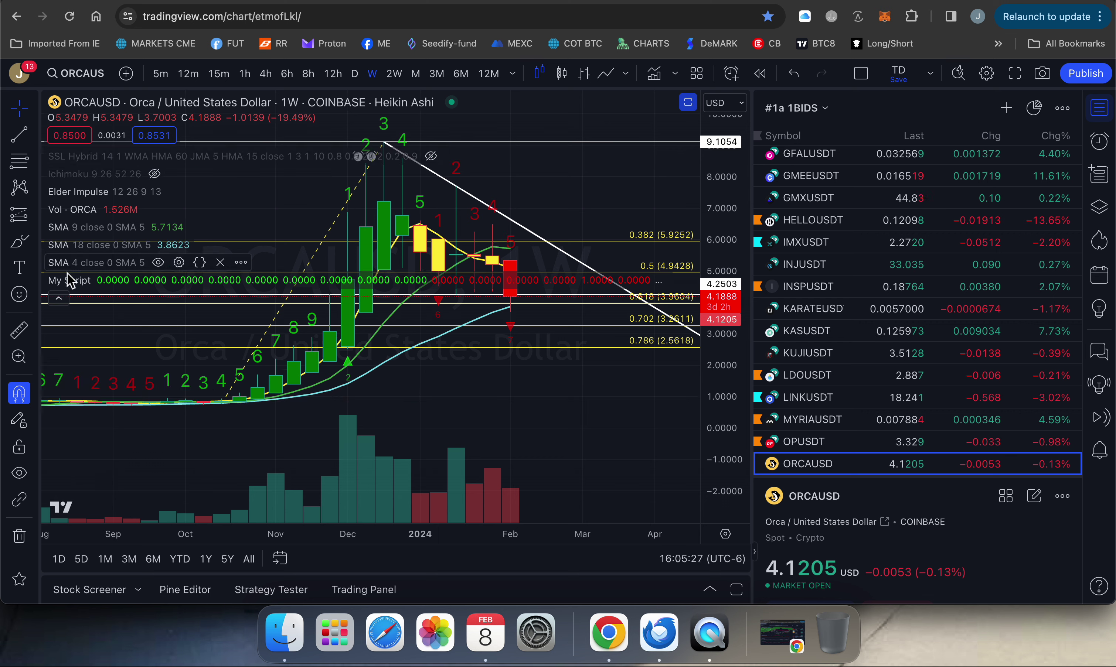
pyautogui.click(59, 298)
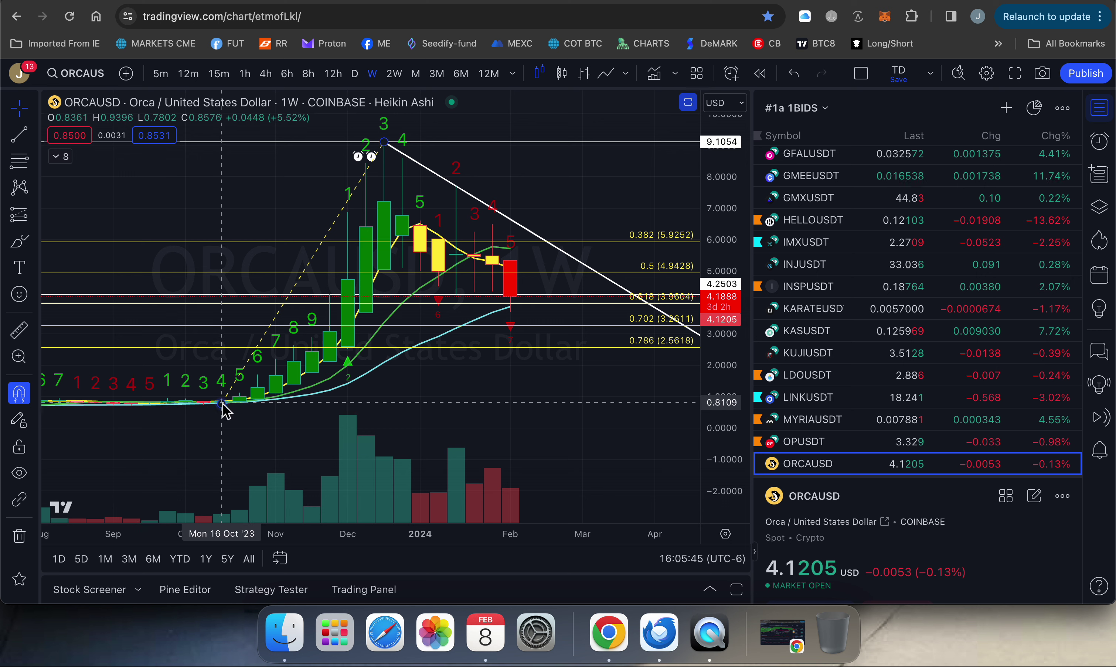
# Move the Fib retracement's low anchor to the 25 Sep low, putting 0.618 at 3.9660.
pyautogui.moveTo(225, 401); pyautogui.dragTo(171, 418)
pyautogui.click(176, 418)
pyautogui.moveTo(589, 428); pyautogui.dragTo(619, 424)
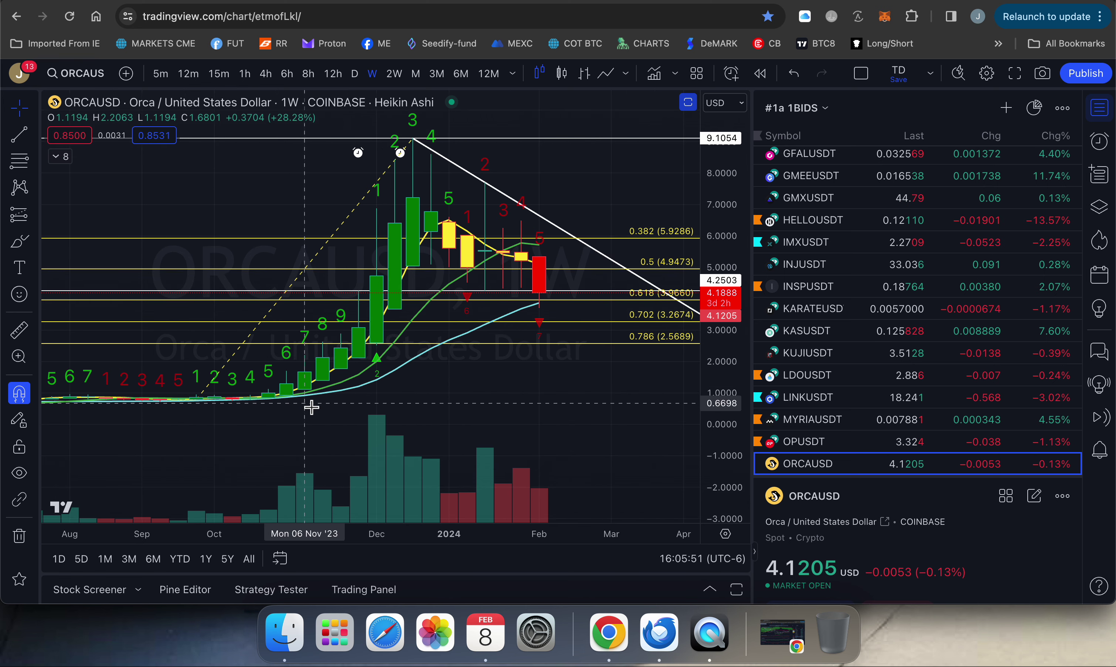
pyautogui.moveTo(520, 411); pyautogui.dragTo(506, 440)
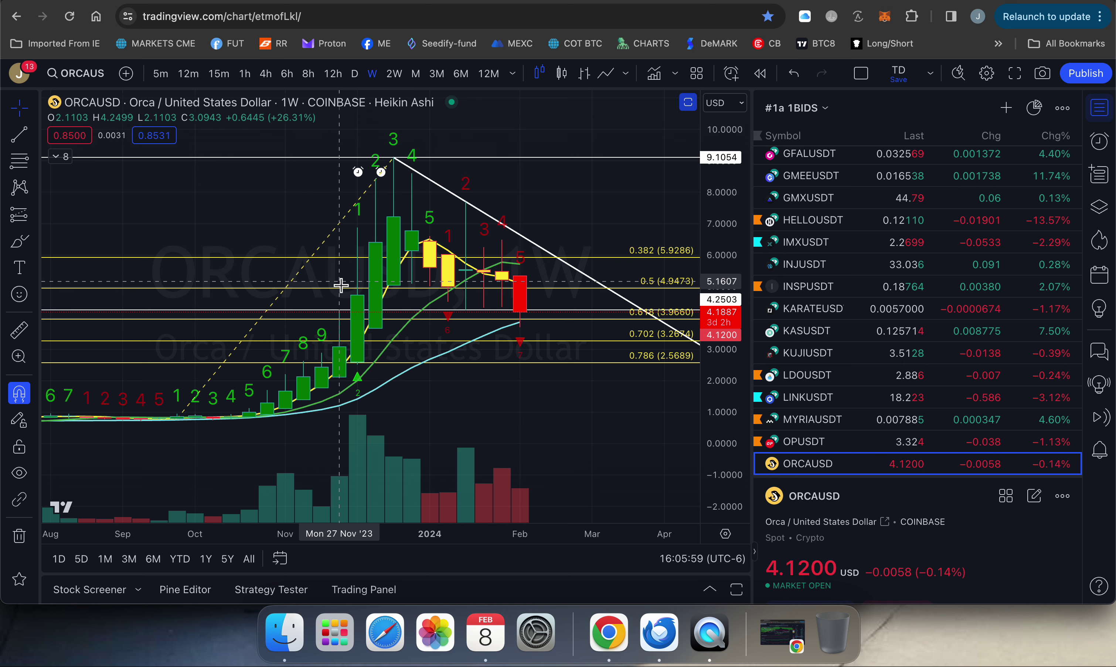
pyautogui.moveTo(586, 202); pyautogui.dragTo(605, 207)
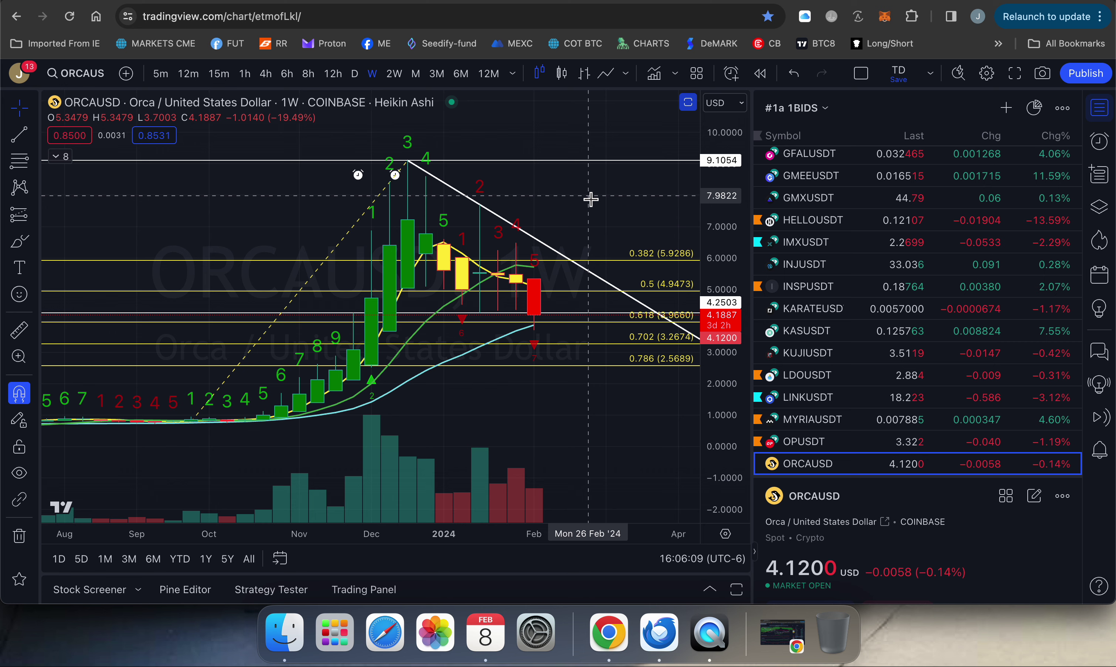
# Return ORCAUSD to standard bars and switch the watchlist to MY PORTFOLIO 2023.
pyautogui.click(584, 73)
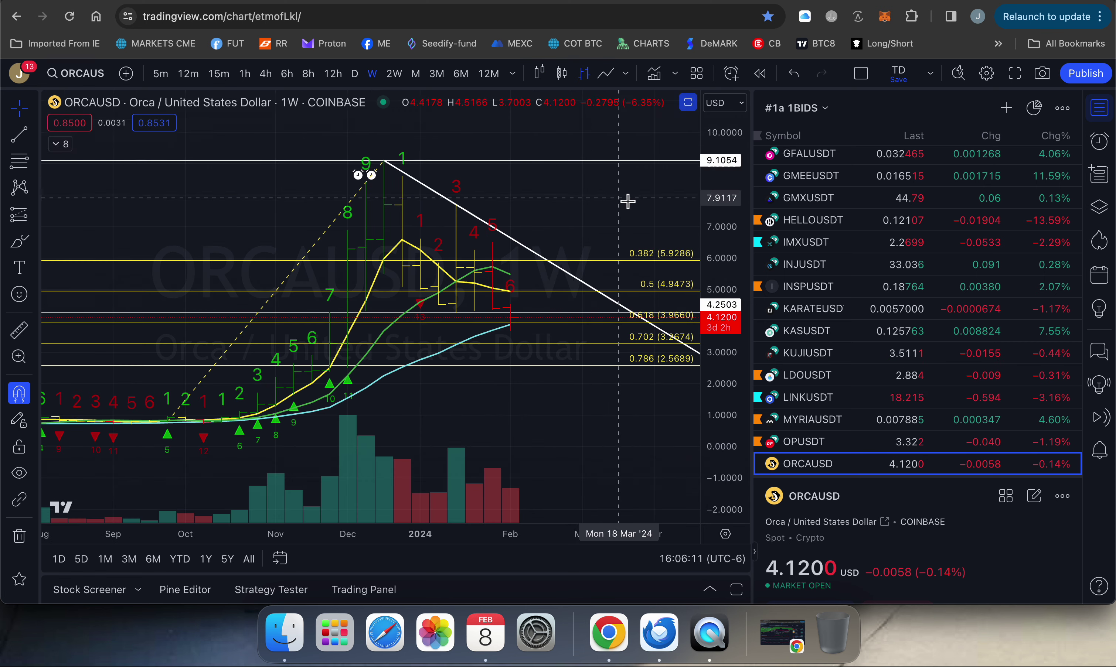
pyautogui.scroll(2, 627, 201)
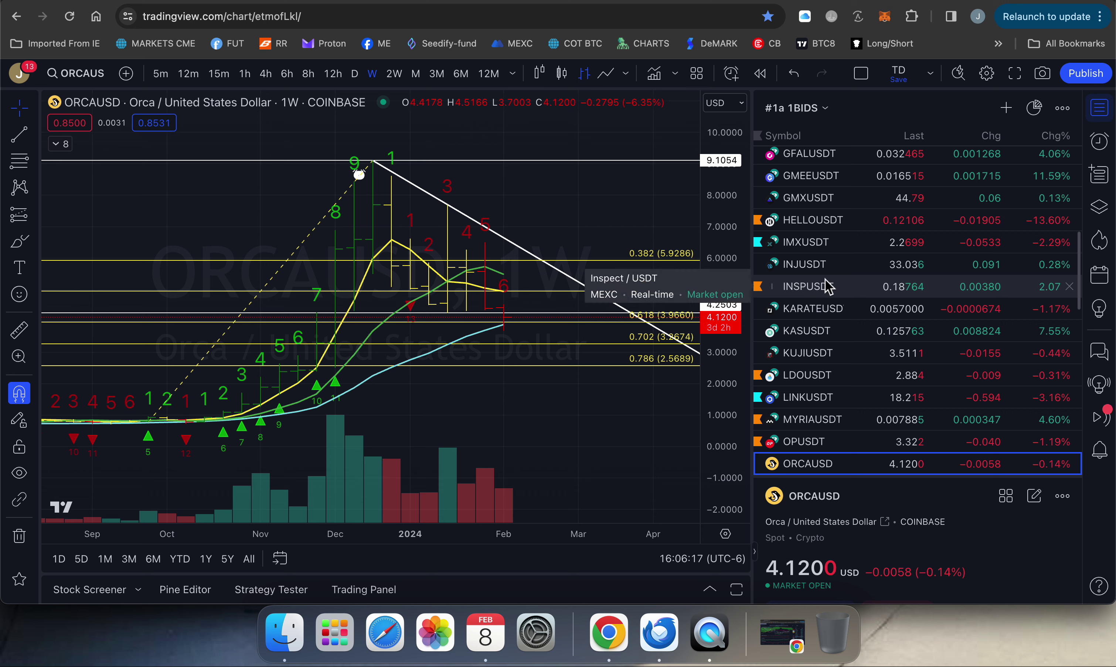
pyautogui.click(799, 107)
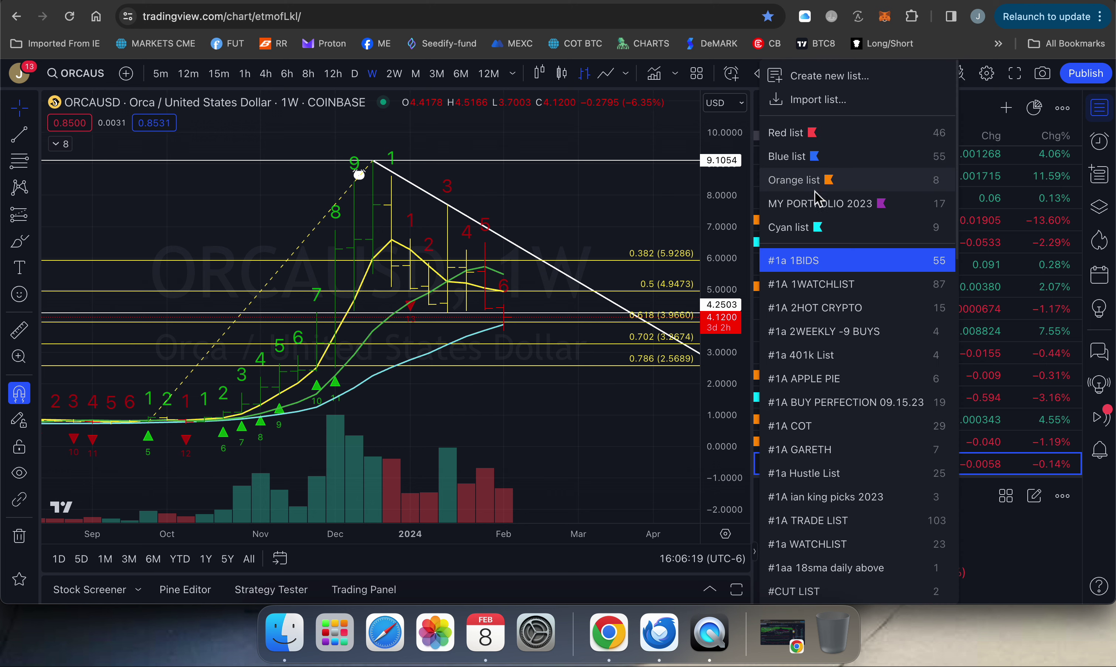
pyautogui.click(815, 206)
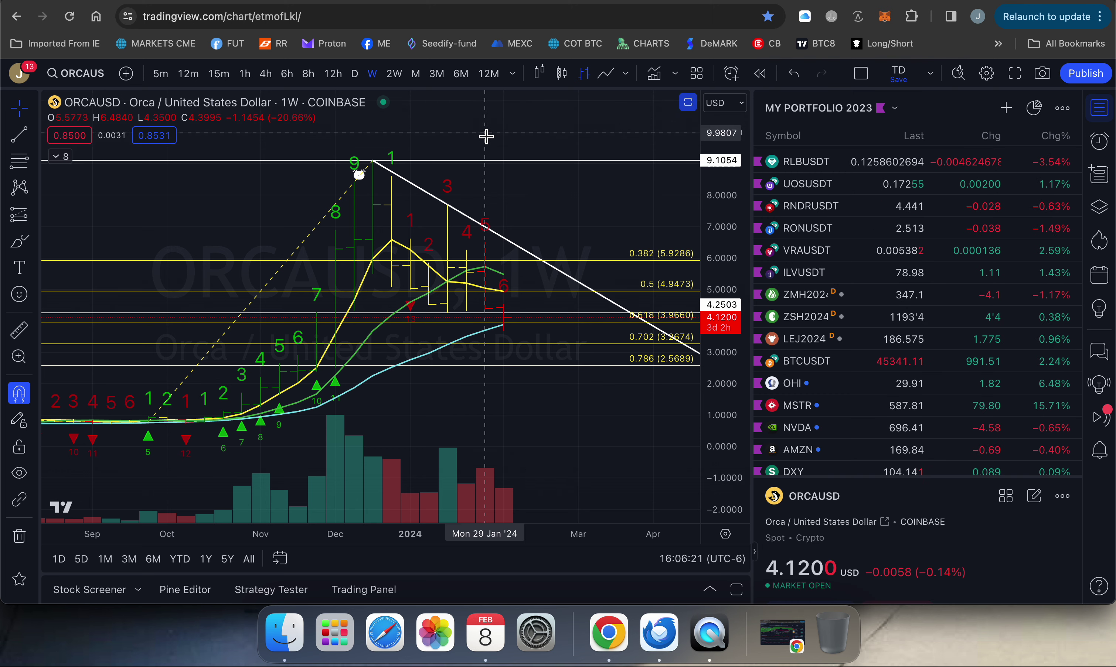
pyautogui.click(512, 73)
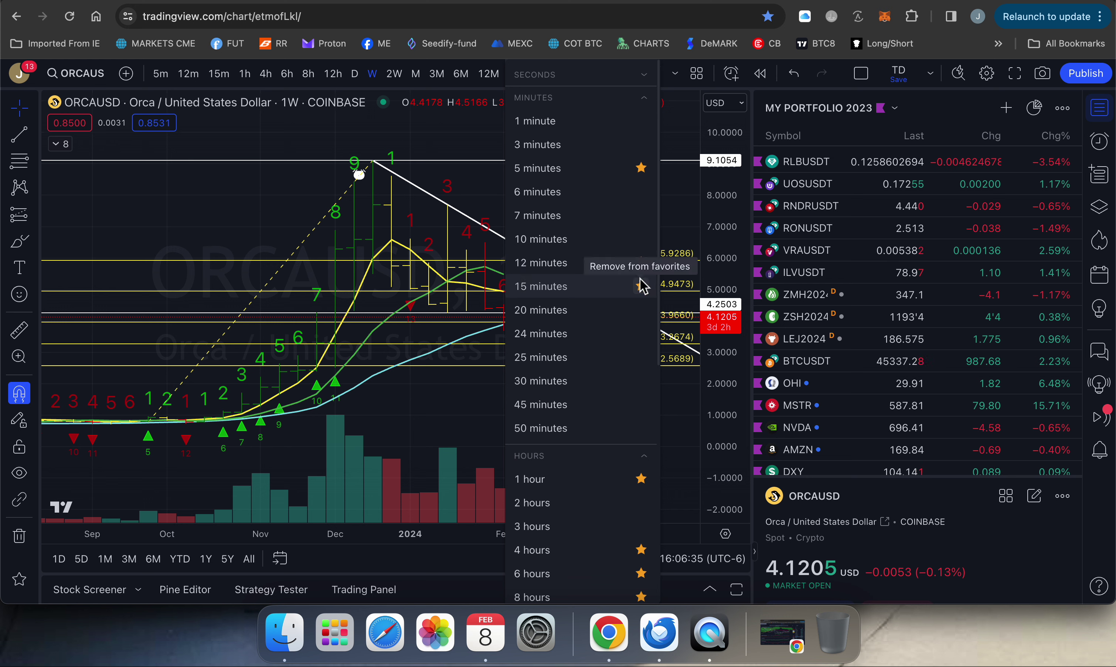
# Unfavourite the 12-minute, 6-, 8- and 12-hour, and 2-week intervals, then close the list.
pyautogui.click(641, 263)
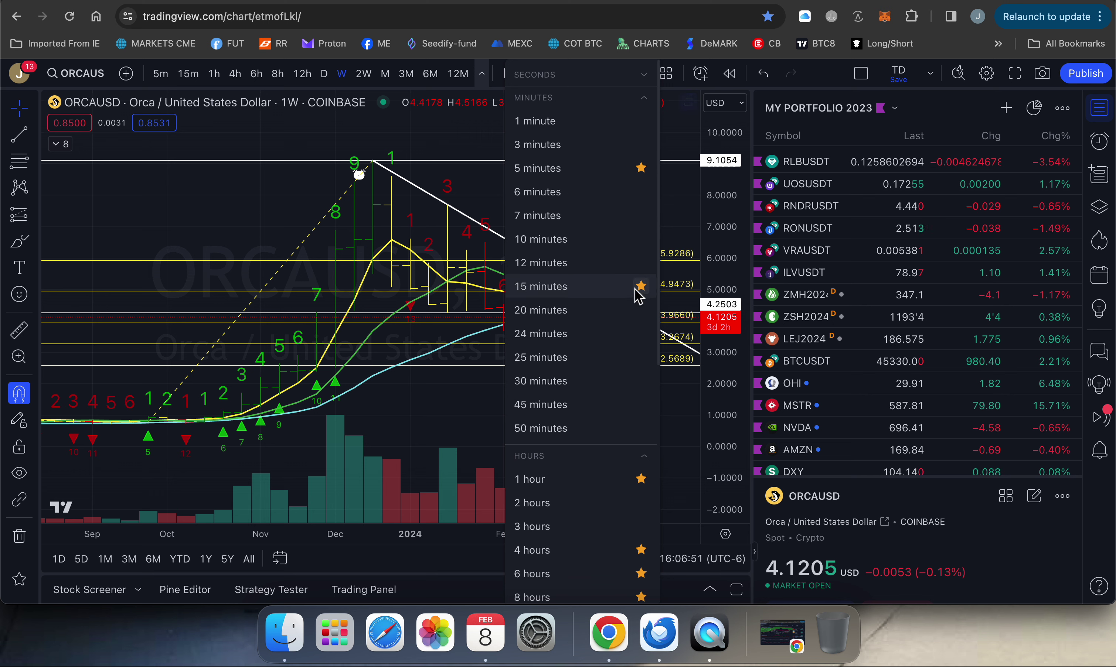
pyautogui.scroll(-5, 623, 352)
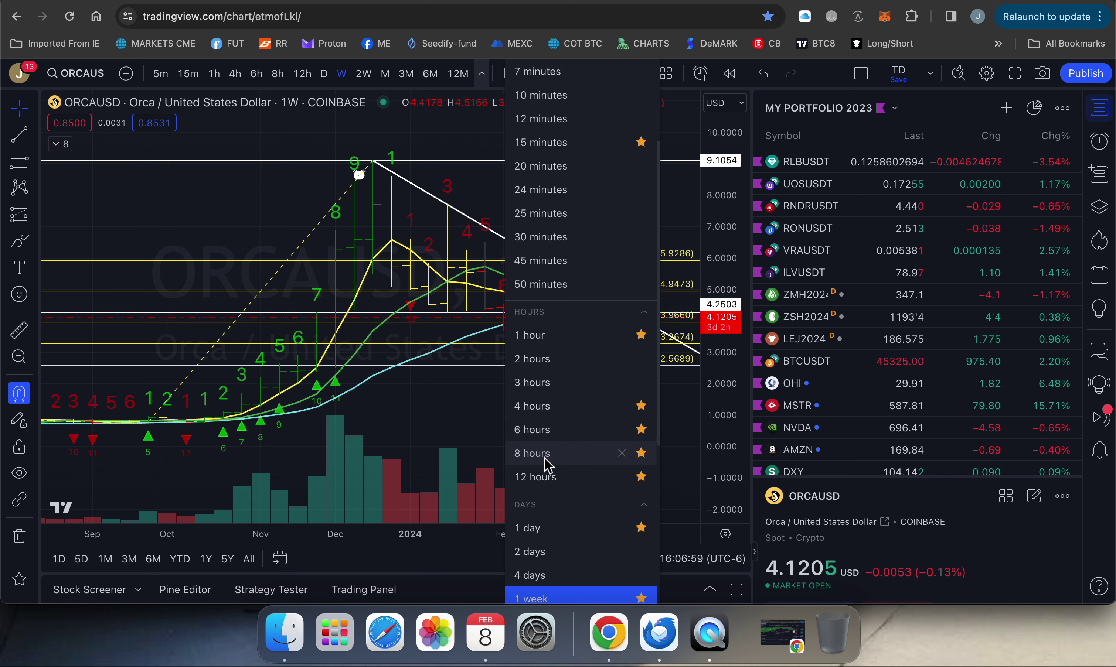
pyautogui.scroll(-2, 564, 430)
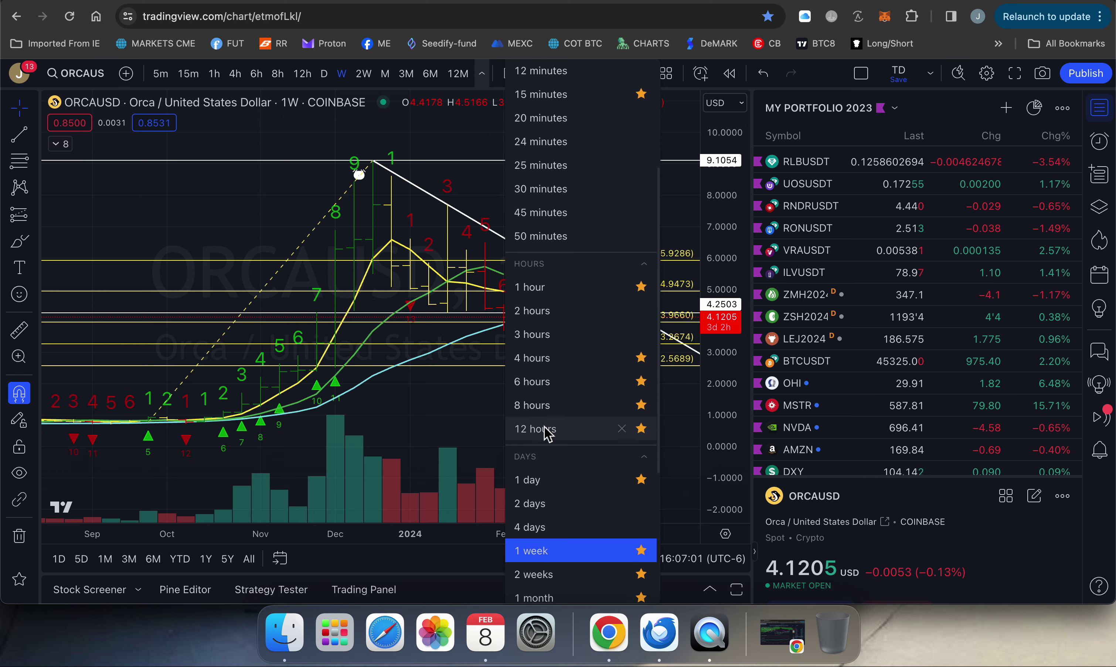
pyautogui.scroll(-3, 578, 437)
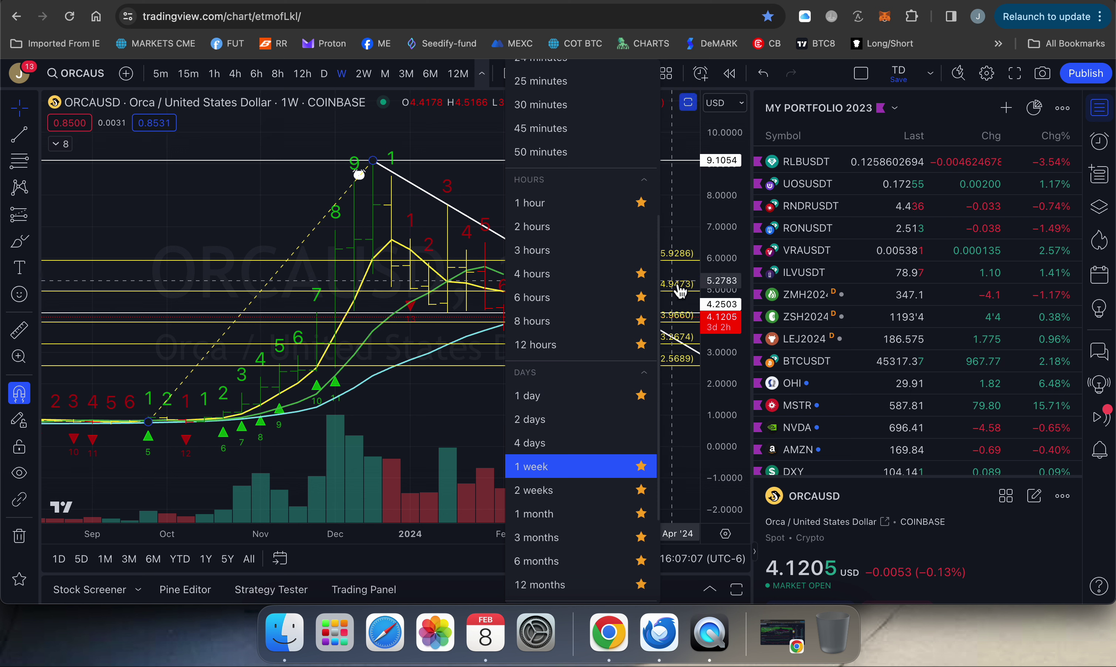
pyautogui.click(641, 297)
pyautogui.click(641, 321)
pyautogui.click(641, 345)
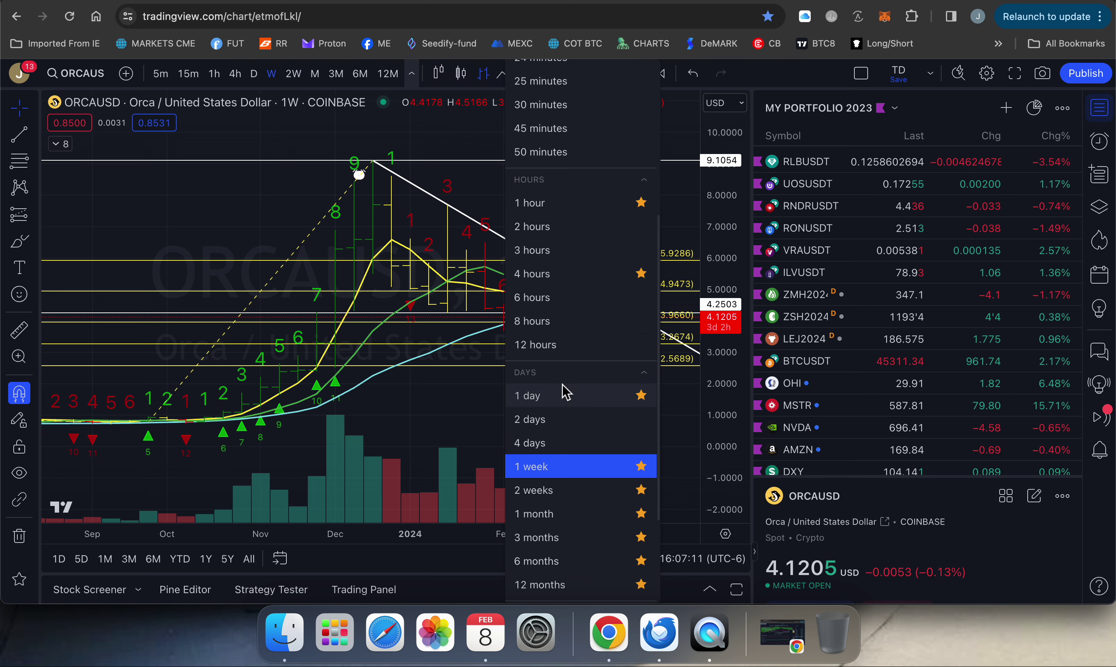
pyautogui.scroll(-1, 596, 400)
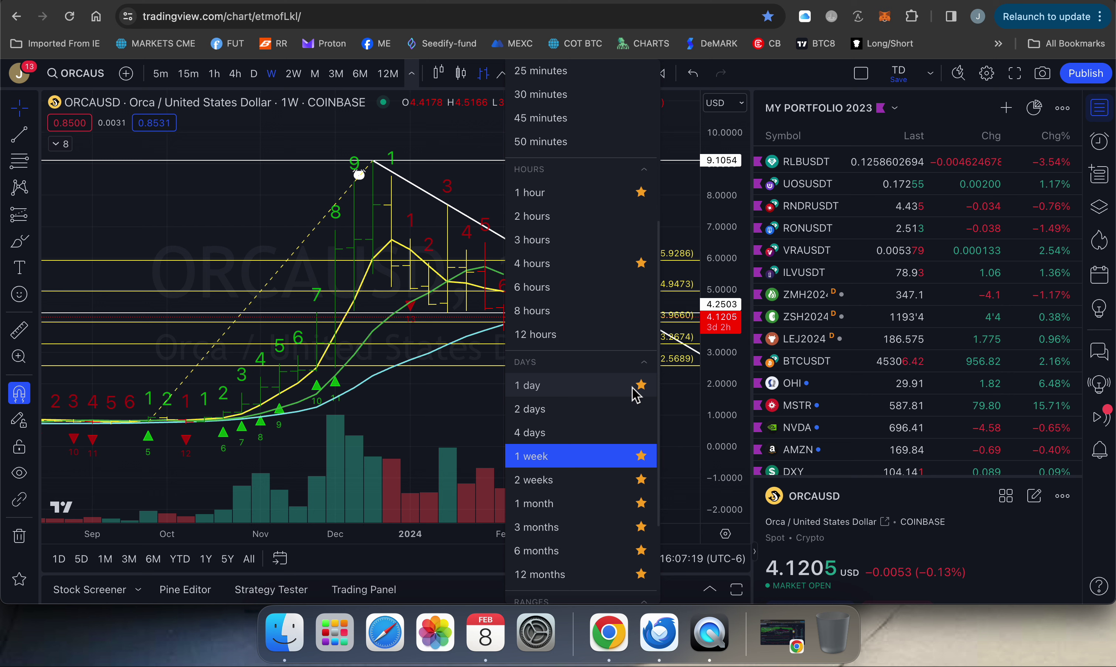
pyautogui.scroll(-5, 610, 454)
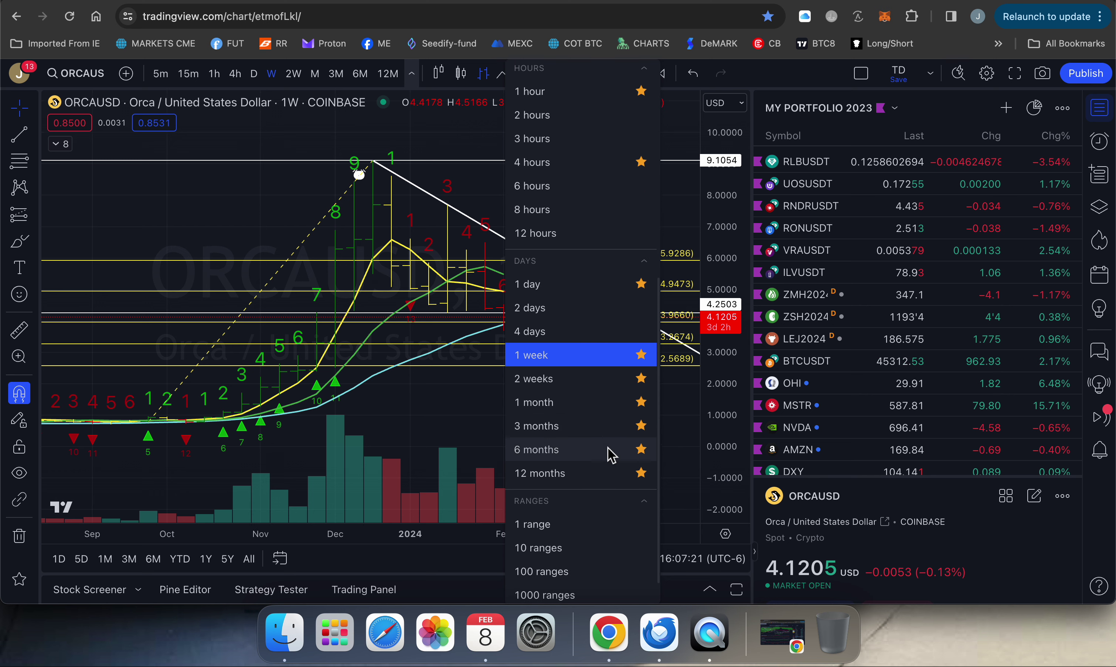
pyautogui.click(640, 378)
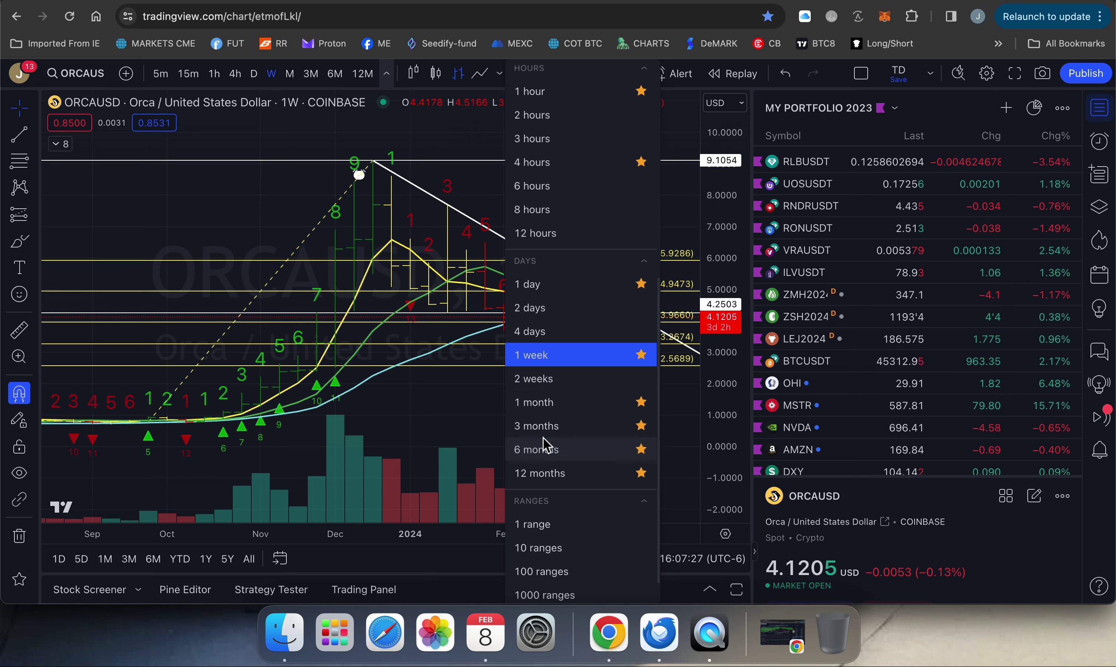
pyautogui.scroll(-2, 597, 436)
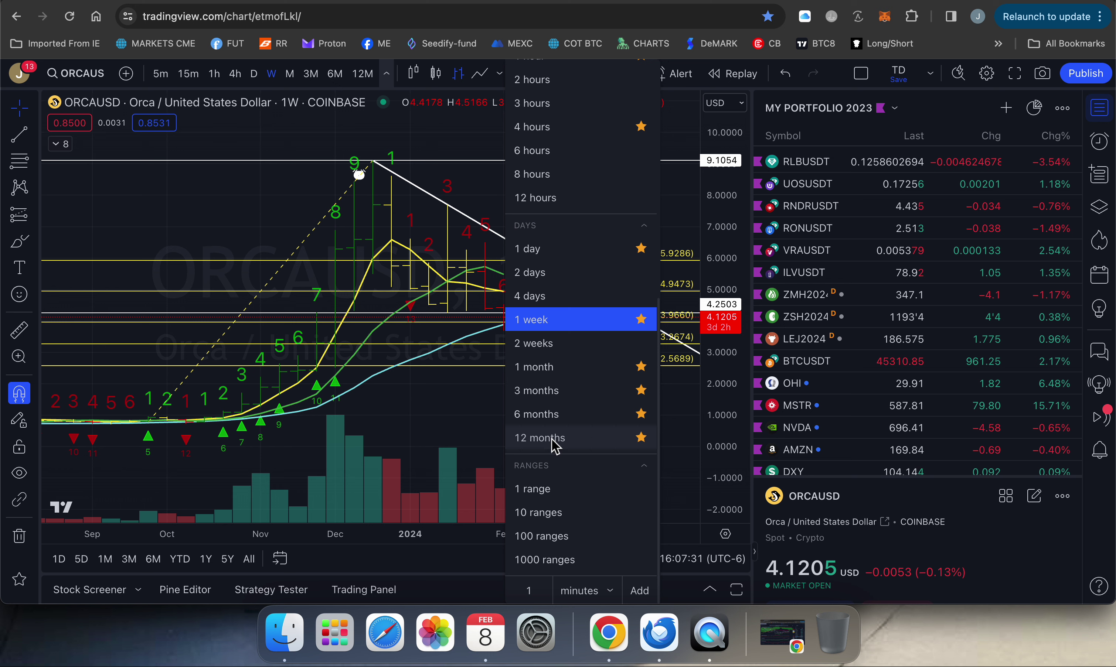
pyautogui.click(475, 142)
pyautogui.hscroll(2, 560, 195)
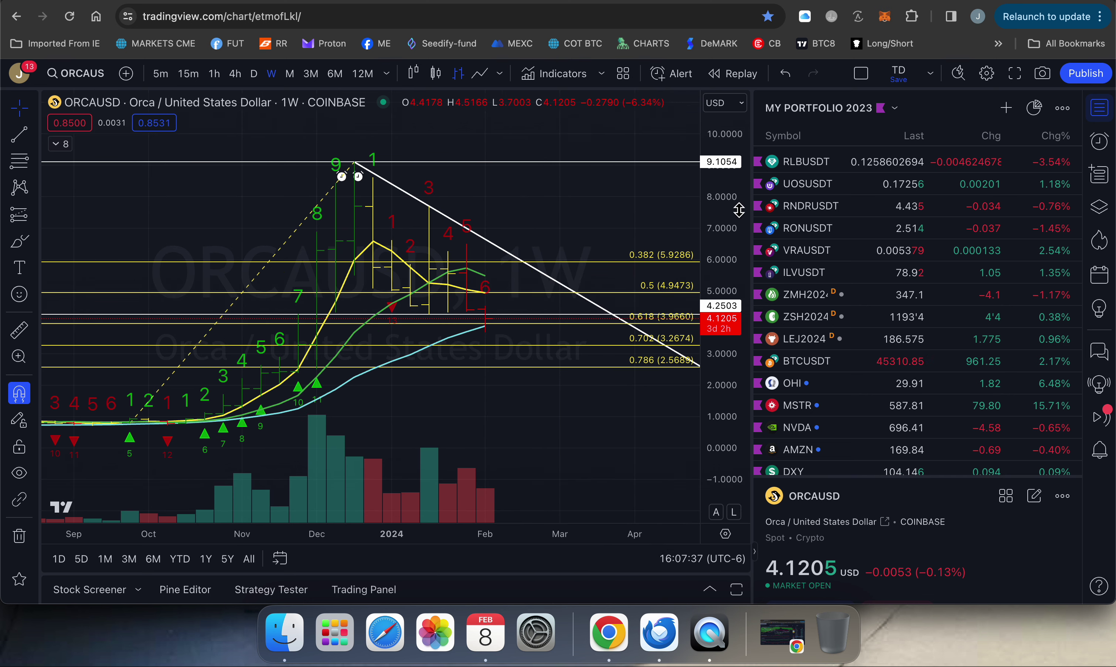
# Slightly compress the price scale, then open ILVUSDT from the MY PORTFOLIO 2023 watchlist.
pyautogui.moveTo(723, 219); pyautogui.dragTo(733, 228)
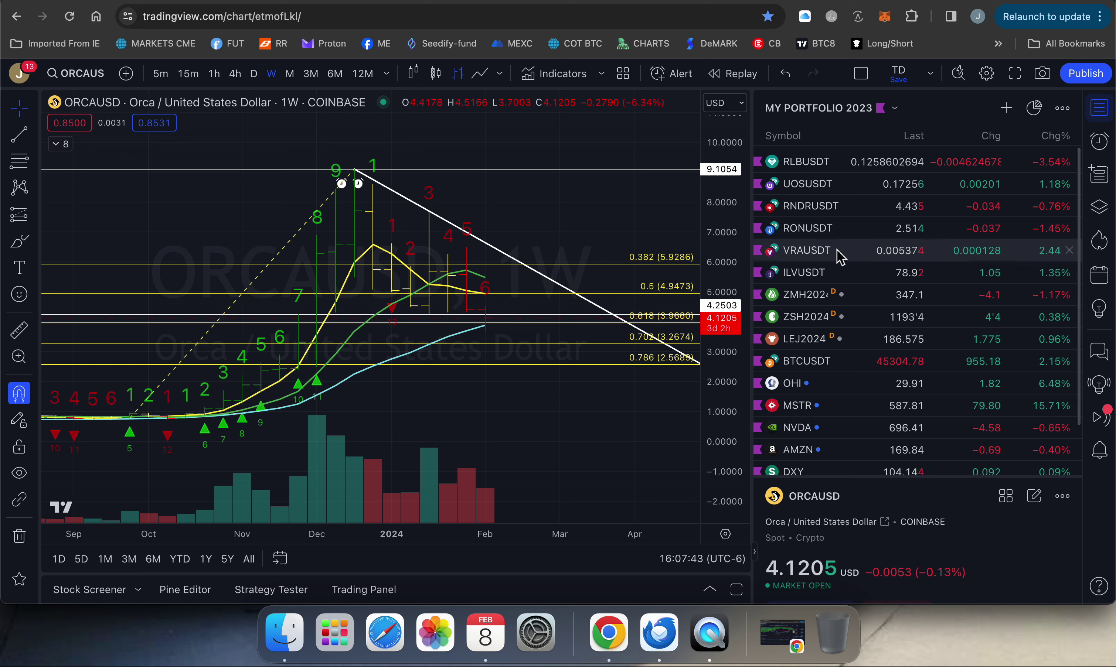
pyautogui.click(815, 273)
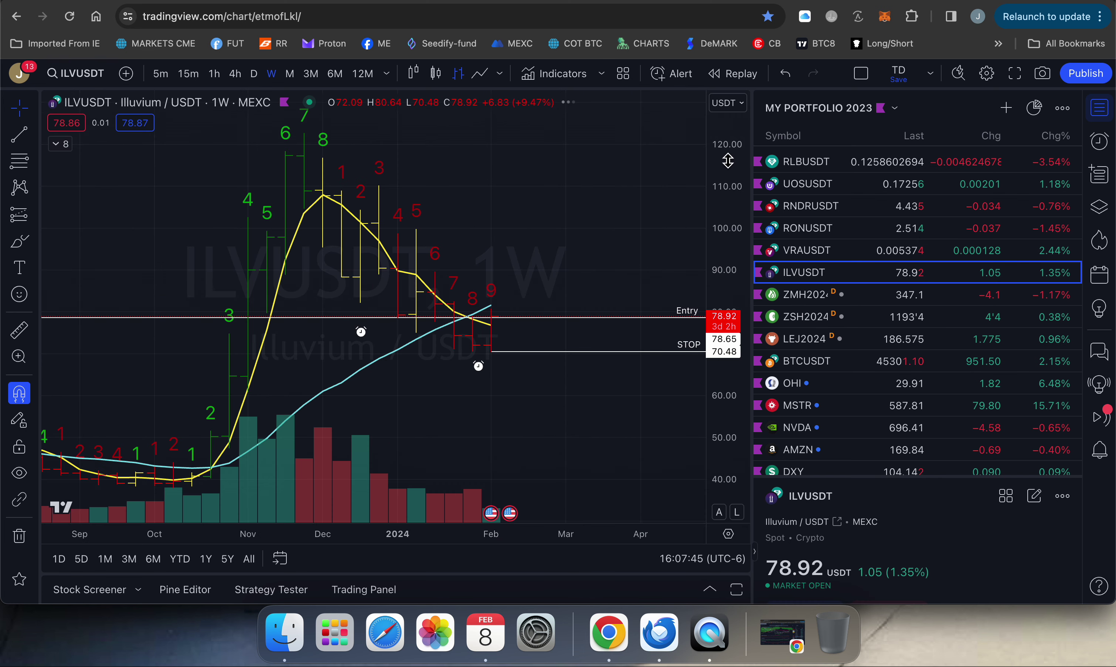
# Rescale the ILVUSDT weekly price axis to frame the Entry 78.65 and STOP 70.48 lines.
pyautogui.moveTo(728, 161); pyautogui.dragTo(726, 253)
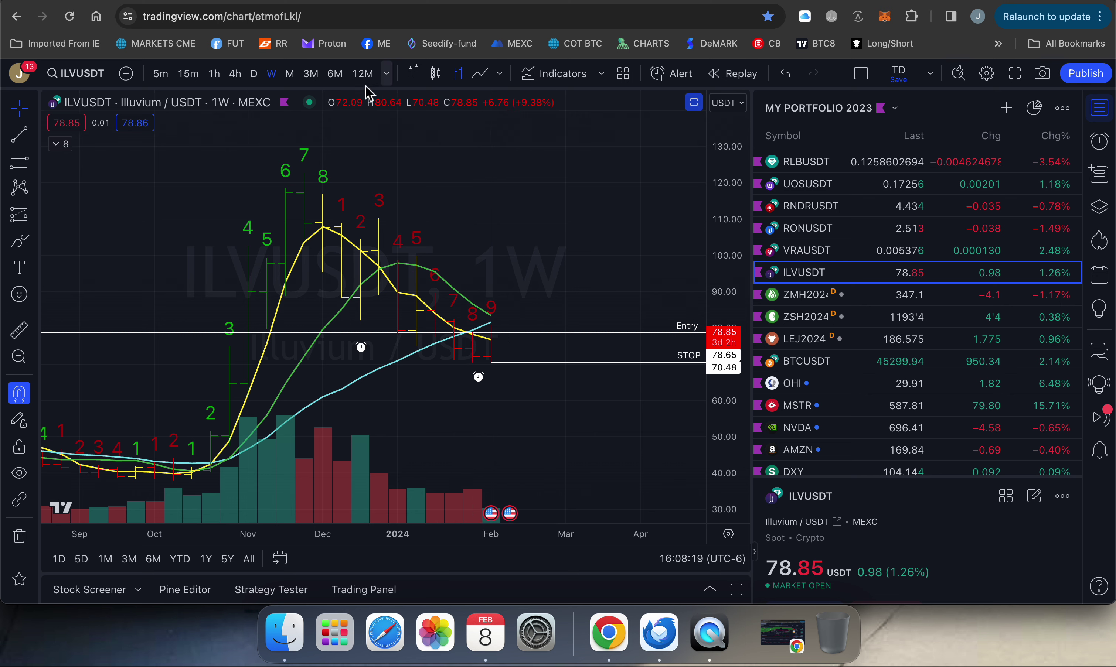
# Show ILVUSDT on daily candles, auto-scaled and reframed around Entry 78.65 and STOP 70.48.
pyautogui.click(254, 73)
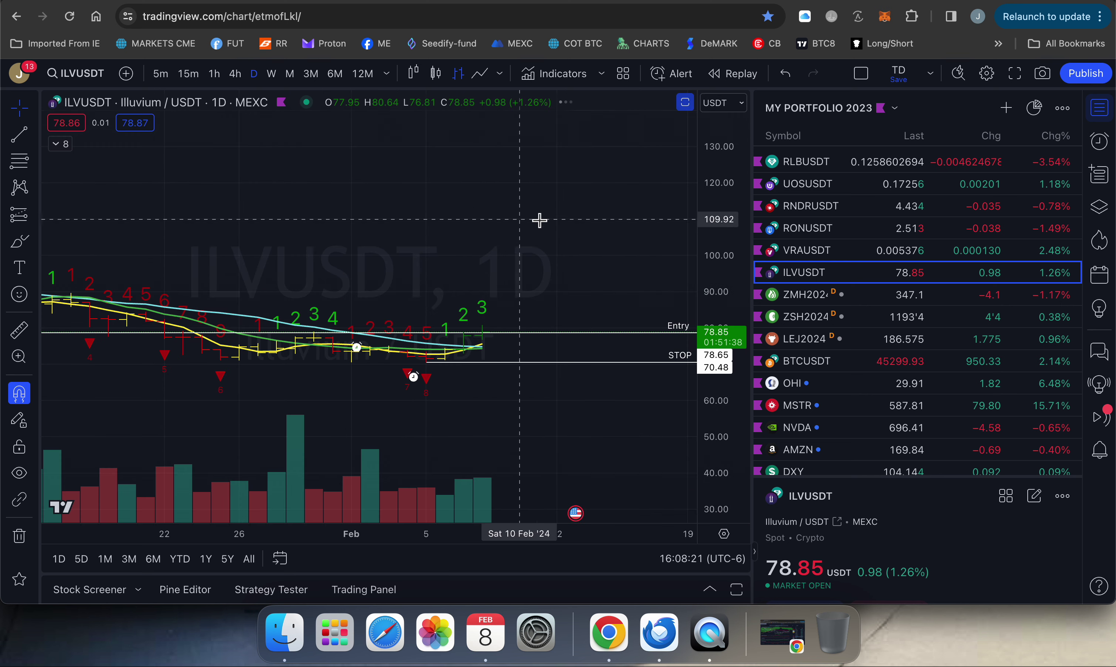
pyautogui.click(714, 512)
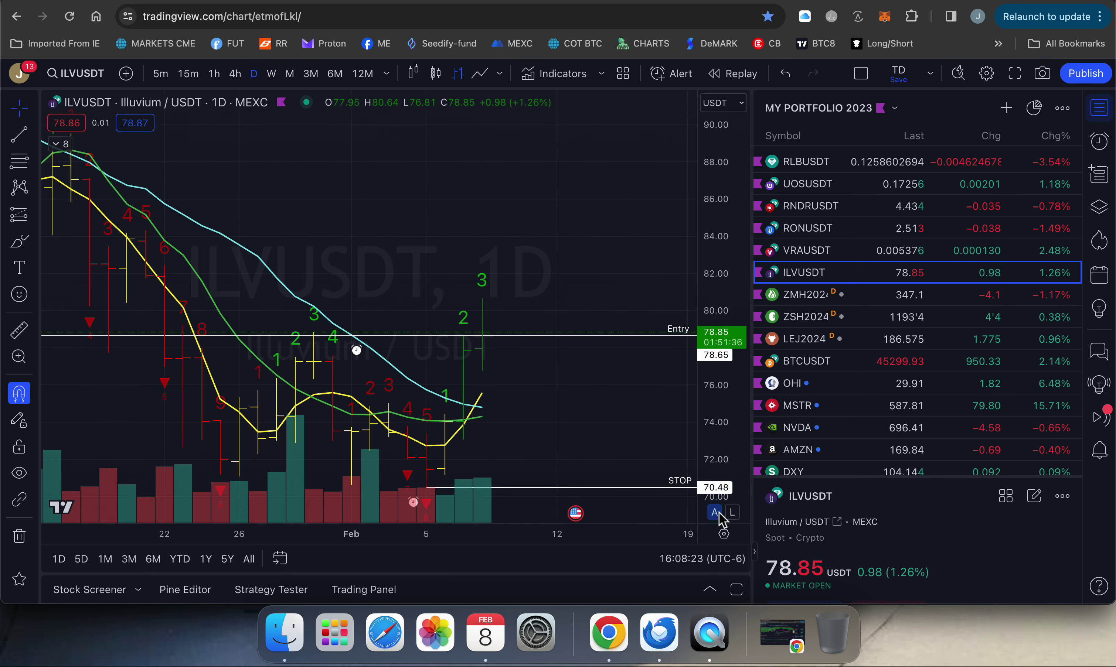
pyautogui.hscroll(-1, 617, 204)
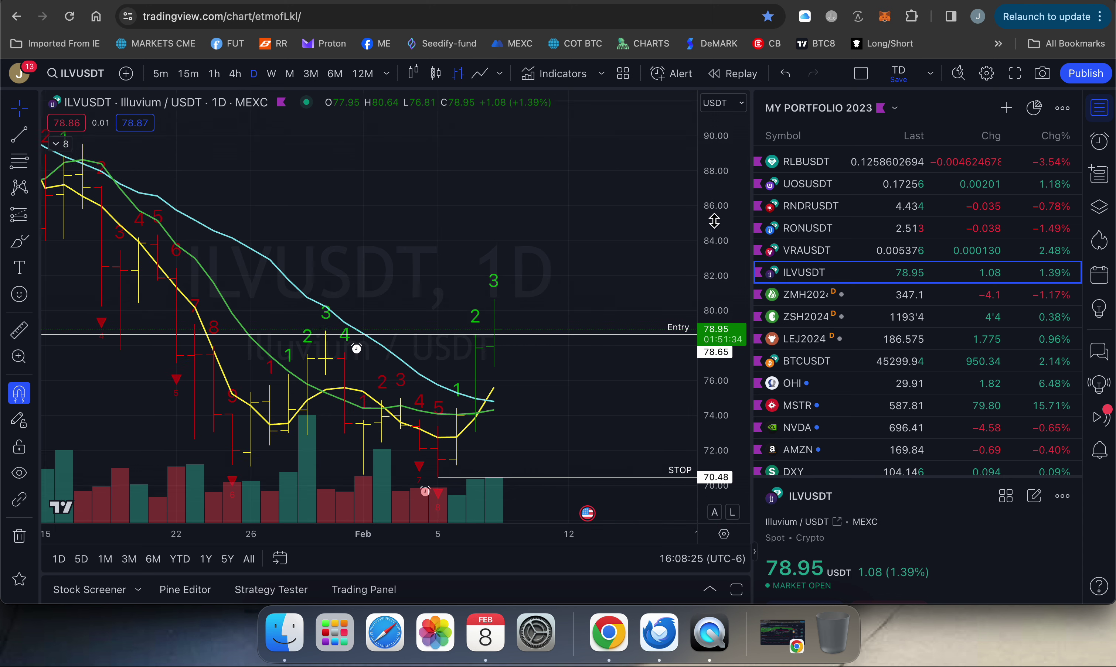
pyautogui.moveTo(592, 266); pyautogui.dragTo(598, 159)
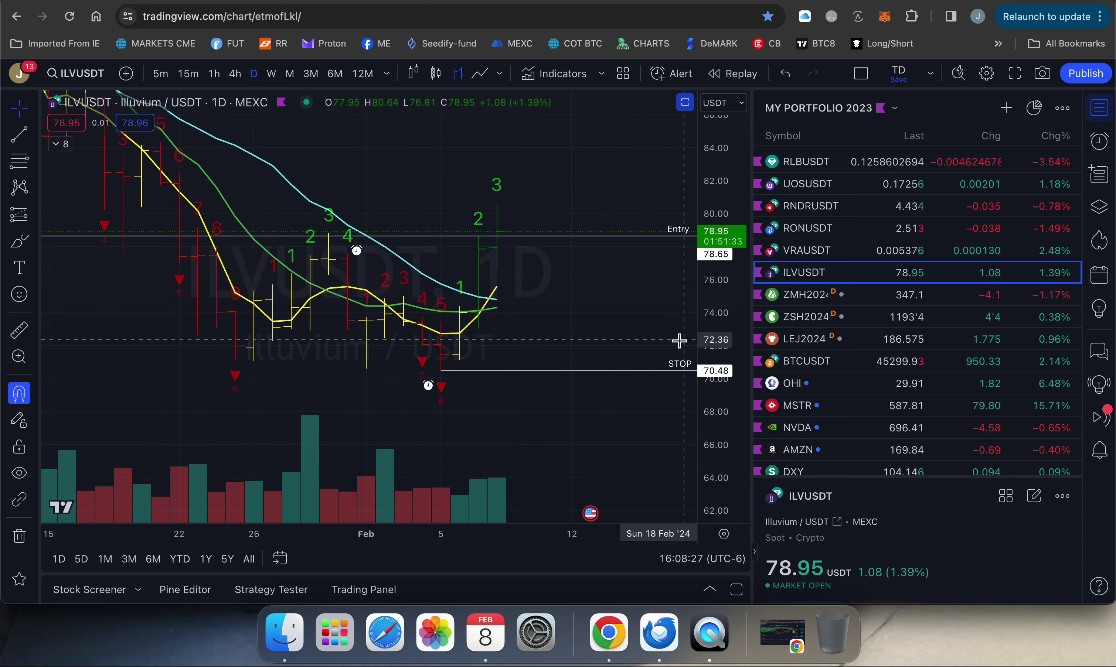
pyautogui.moveTo(714, 337); pyautogui.dragTo(716, 358)
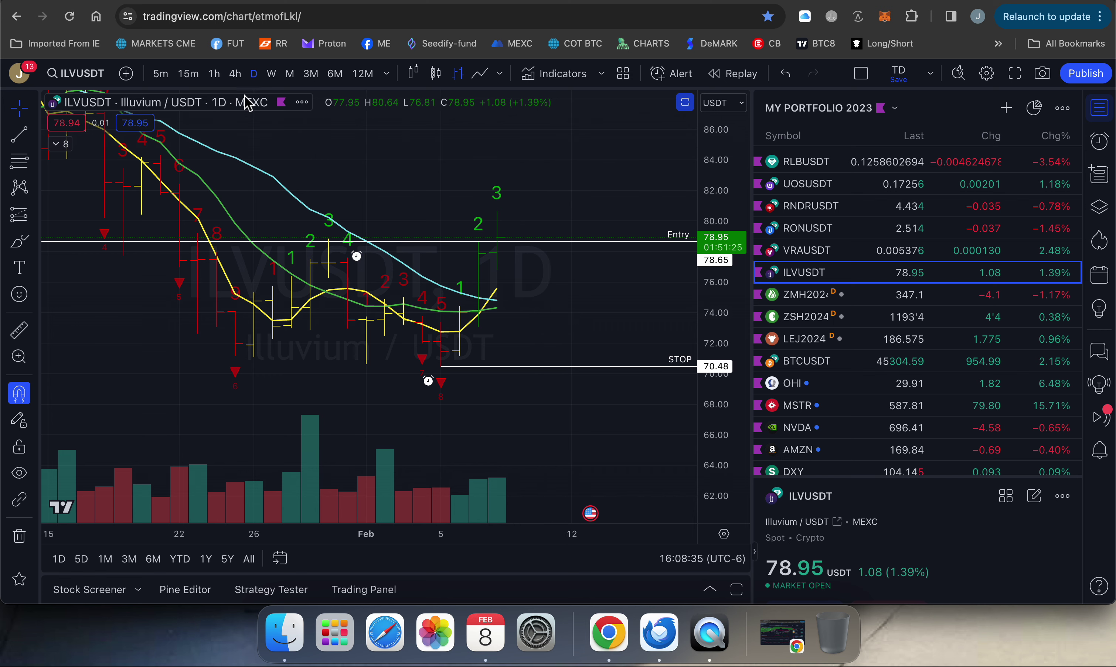
# Switch ILVUSDT to 4-hour candles and zoom on early February with Entry and STOP lines visible.
pyautogui.click(239, 78)
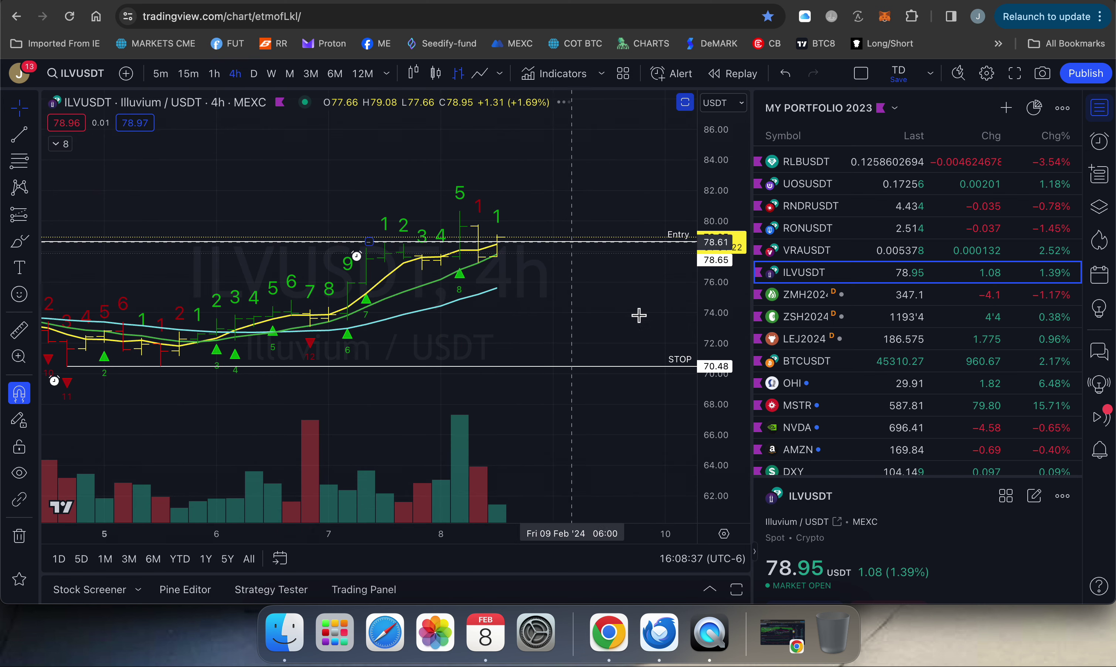
pyautogui.moveTo(719, 484); pyautogui.dragTo(722, 347)
pyautogui.moveTo(640, 365); pyautogui.dragTo(526, 333)
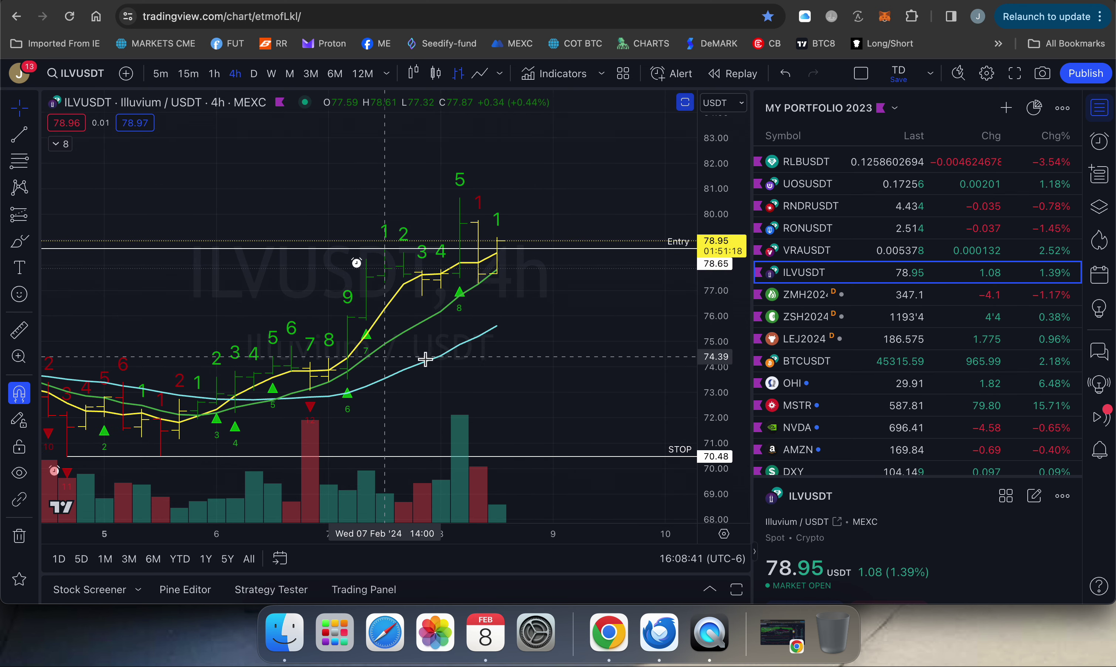
pyautogui.scroll(-5, 512, 342)
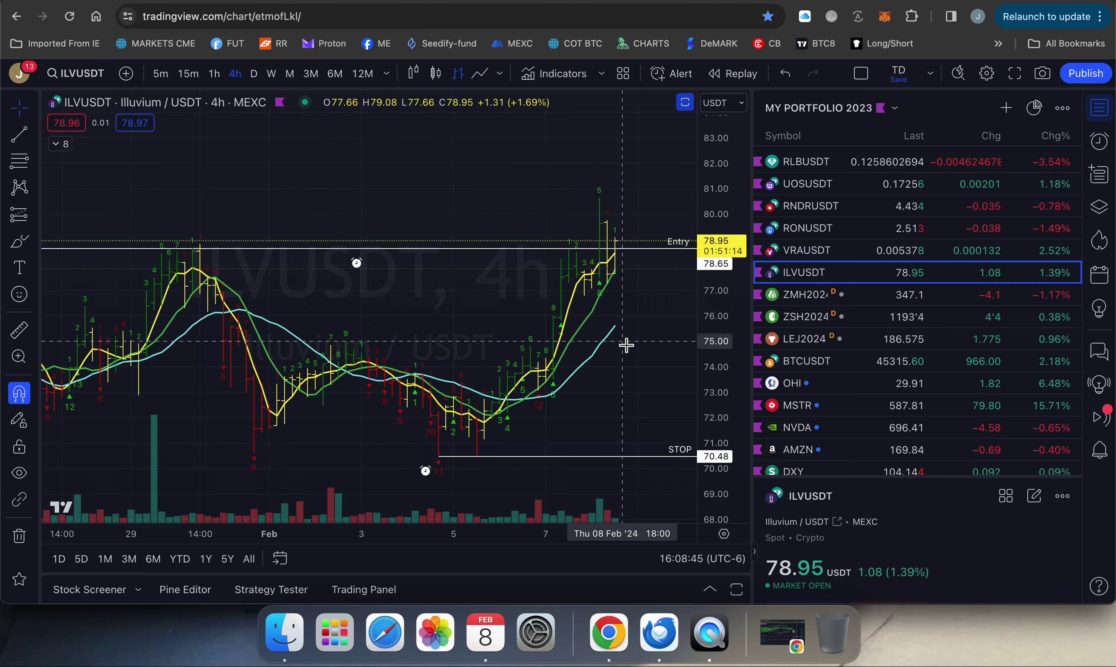
pyautogui.scroll(2, 626, 346)
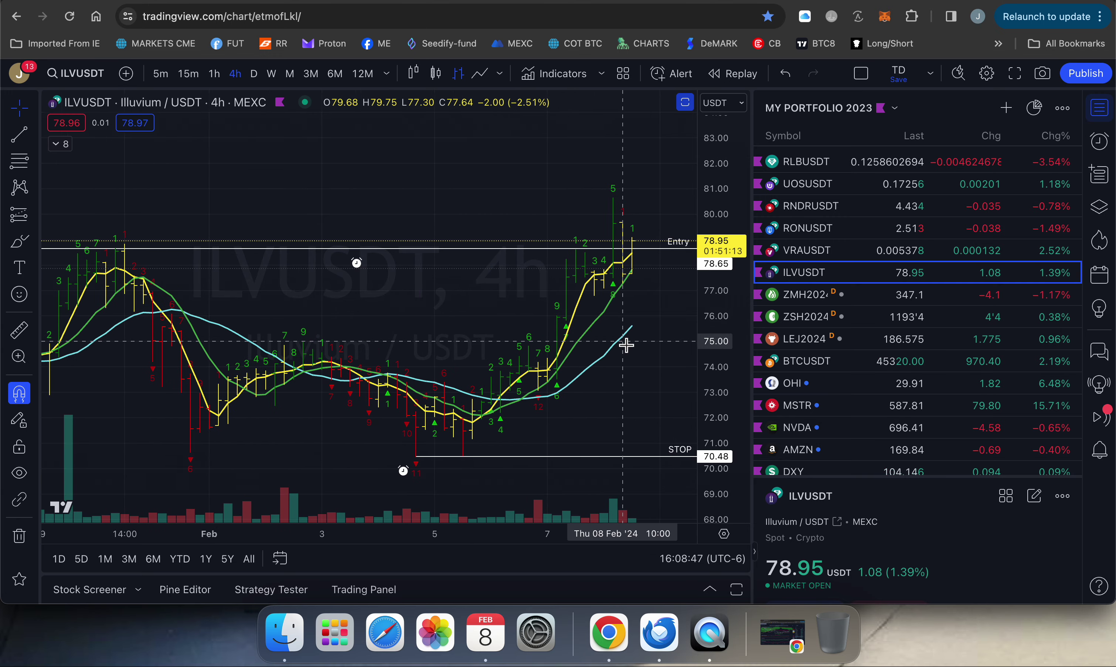
pyautogui.scroll(2, 626, 345)
pyautogui.moveTo(678, 364); pyautogui.dragTo(562, 338)
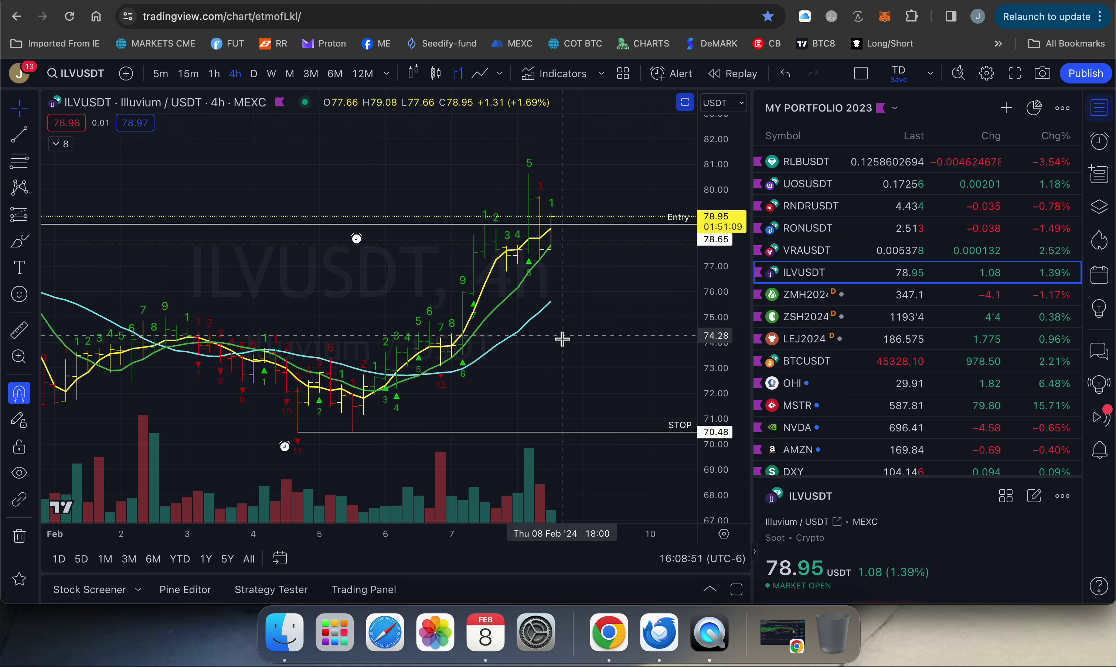
pyautogui.hscroll(2, 612, 361)
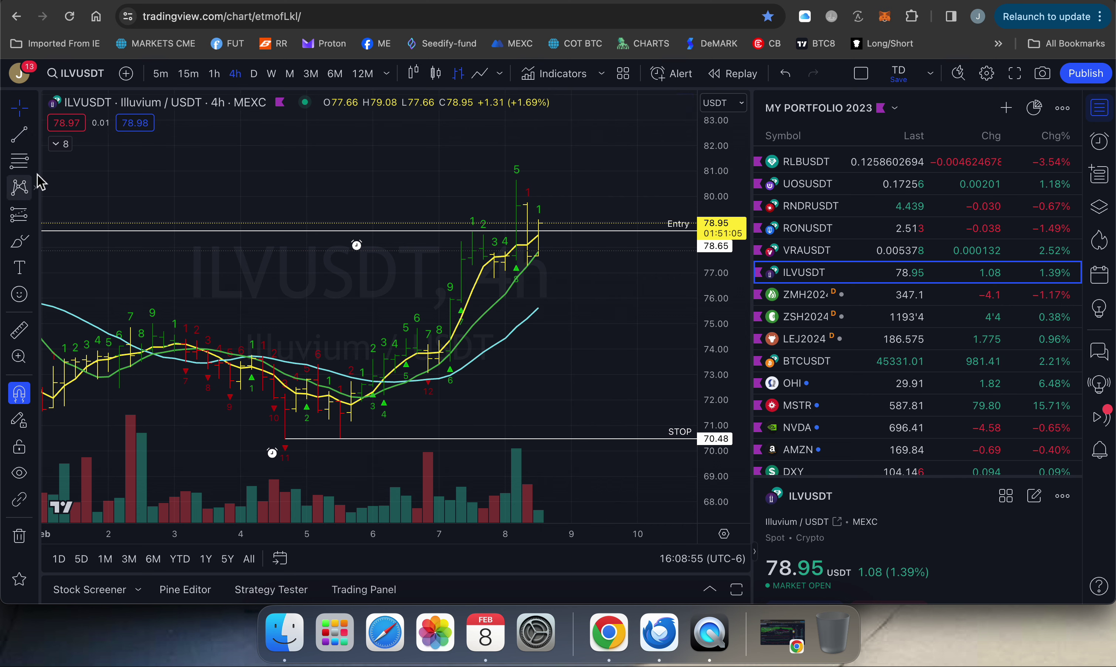
pyautogui.click(20, 169)
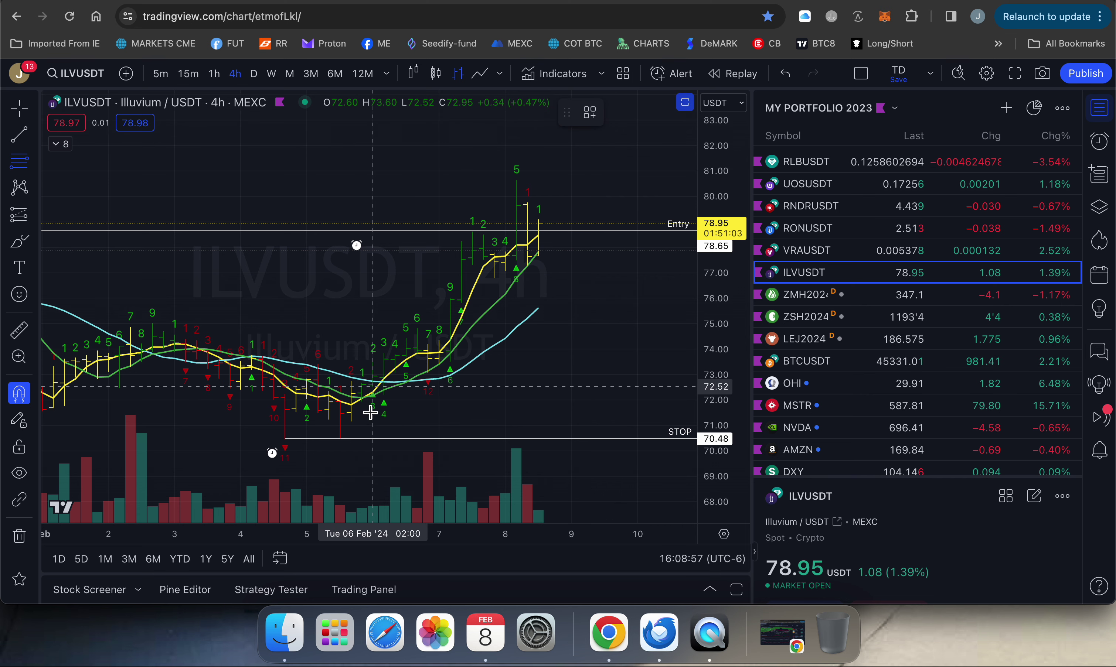
# Draw a Fib retracement from the early-February low to the 78.61 high, levels 76.07 to 73.38.
pyautogui.click(361, 402)
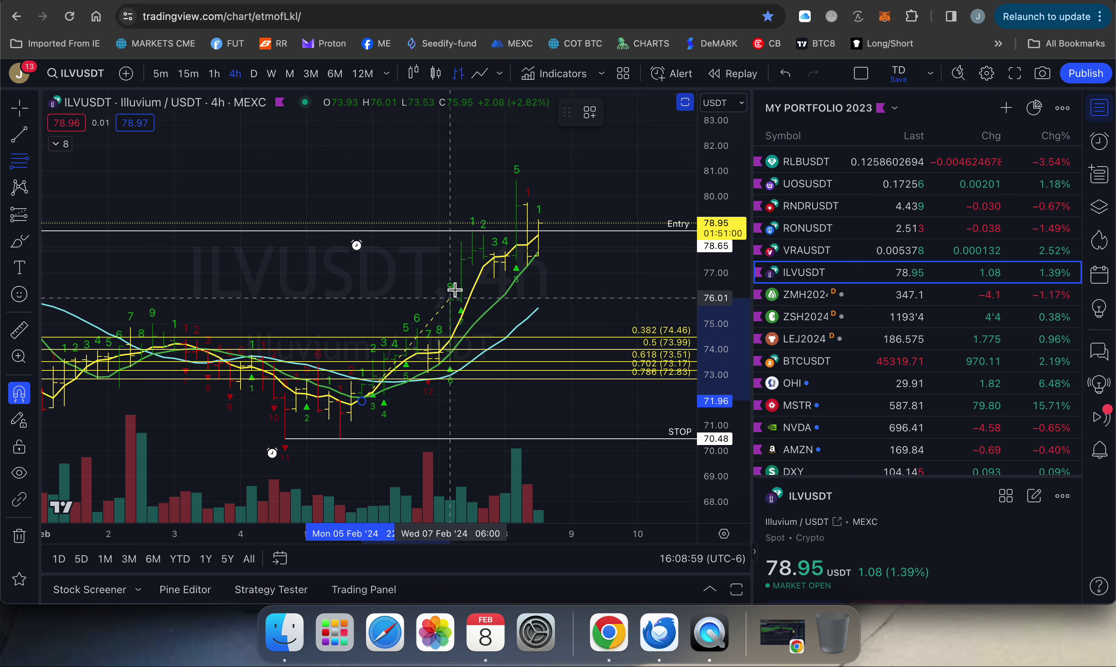
pyautogui.click(475, 233)
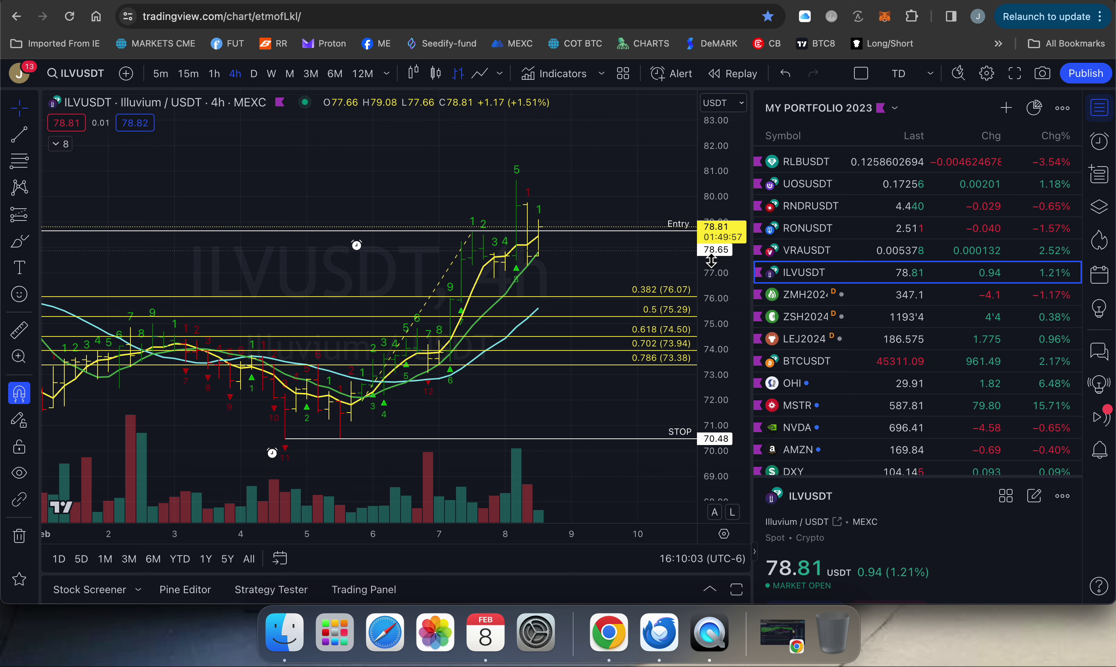
pyautogui.moveTo(609, 244); pyautogui.dragTo(608, 233)
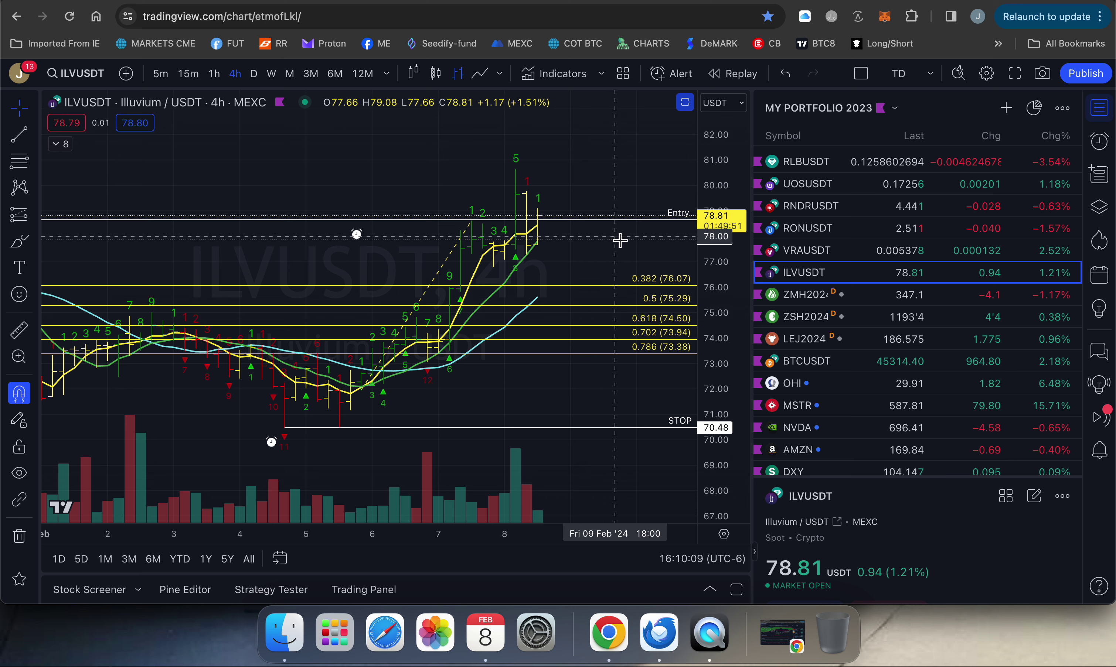
pyautogui.moveTo(625, 248); pyautogui.dragTo(616, 245)
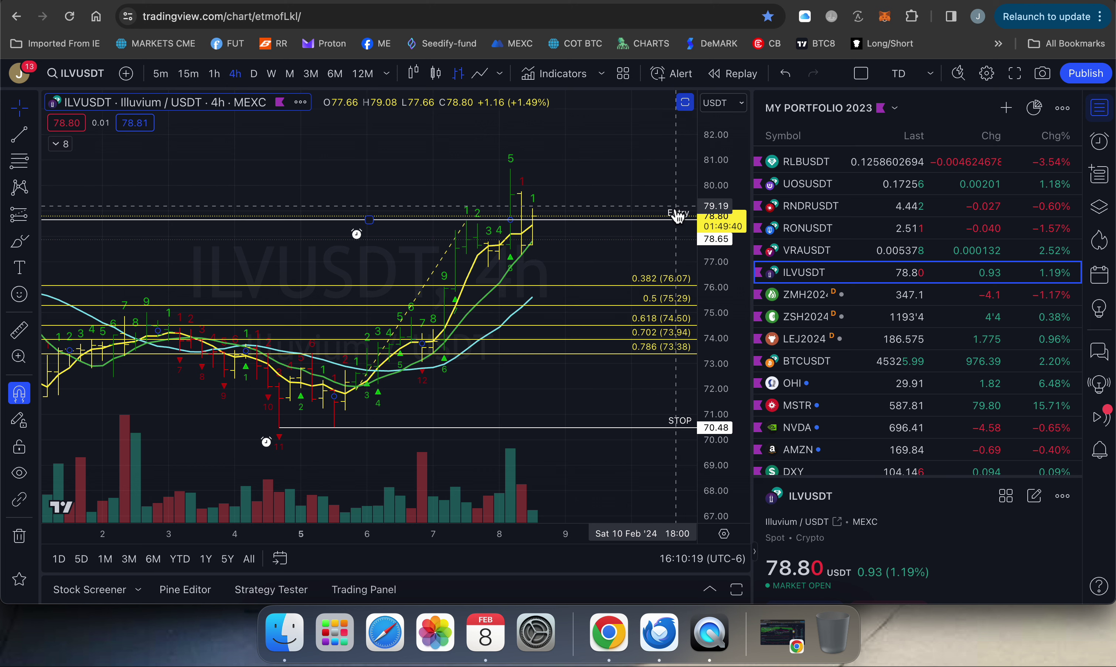
pyautogui.click(34, 135)
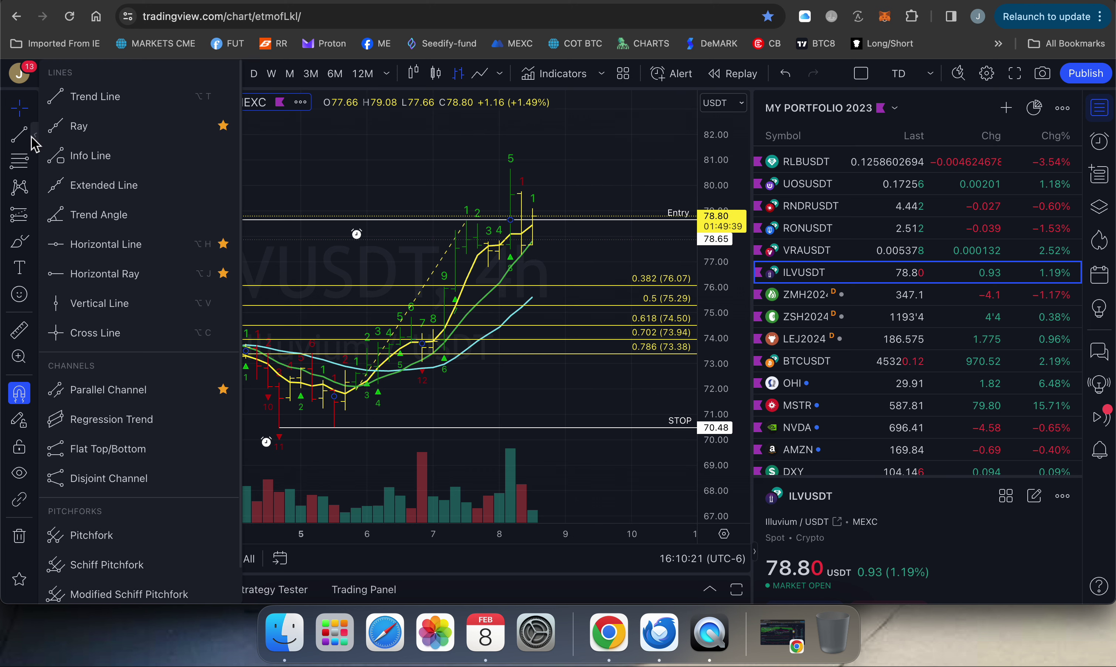
pyautogui.click(92, 245)
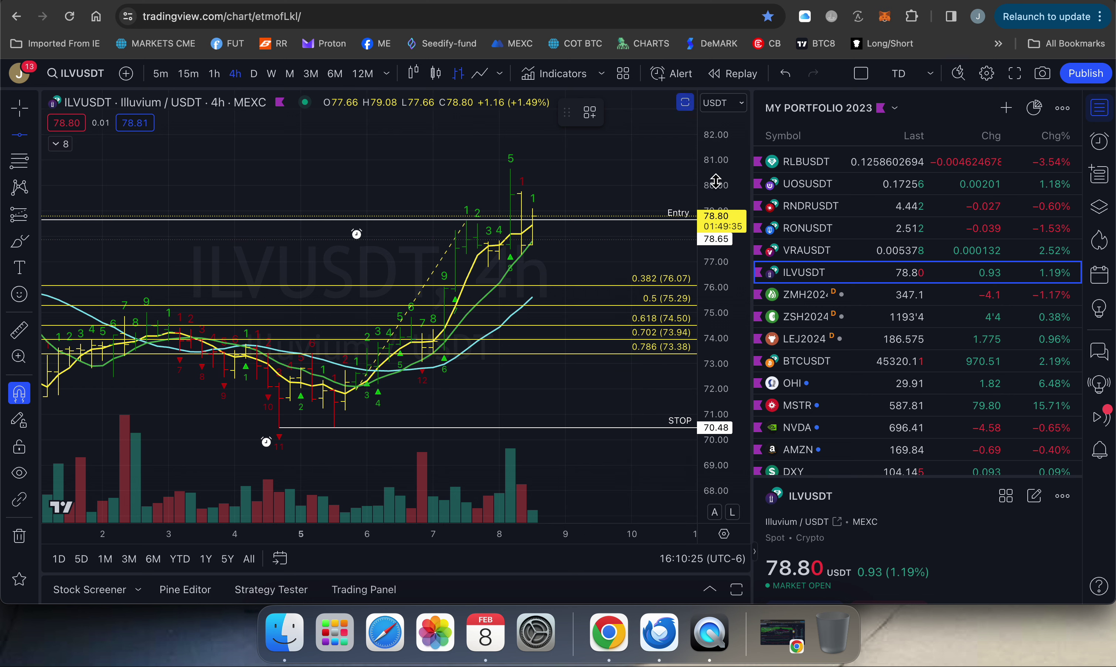
pyautogui.click(19, 108)
pyautogui.click(685, 218)
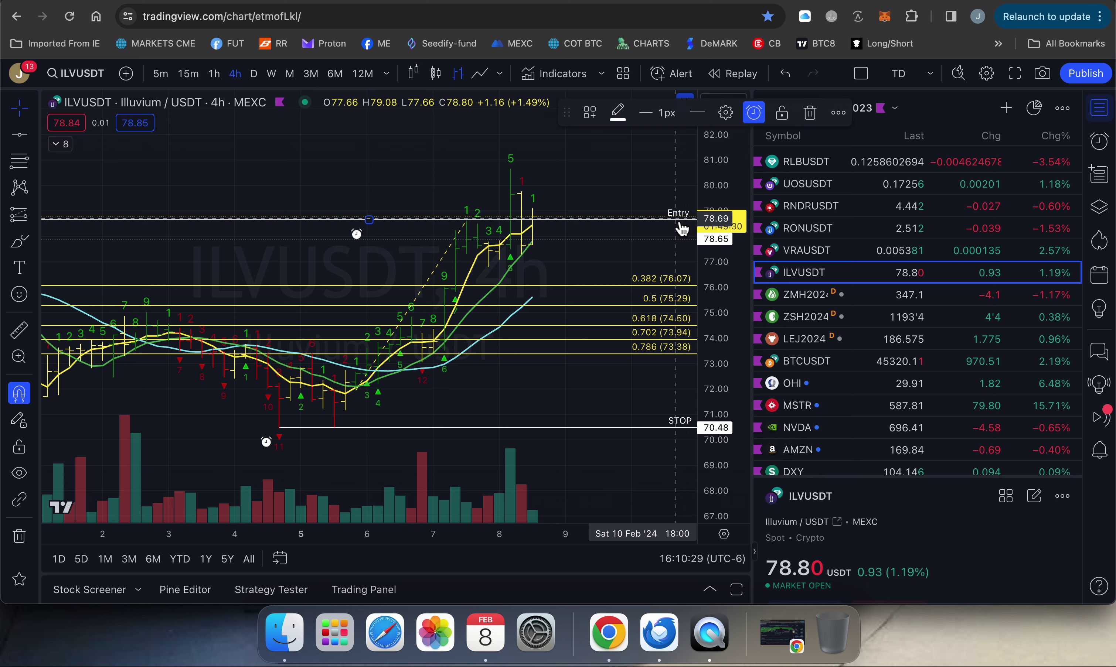
pyautogui.click(732, 118)
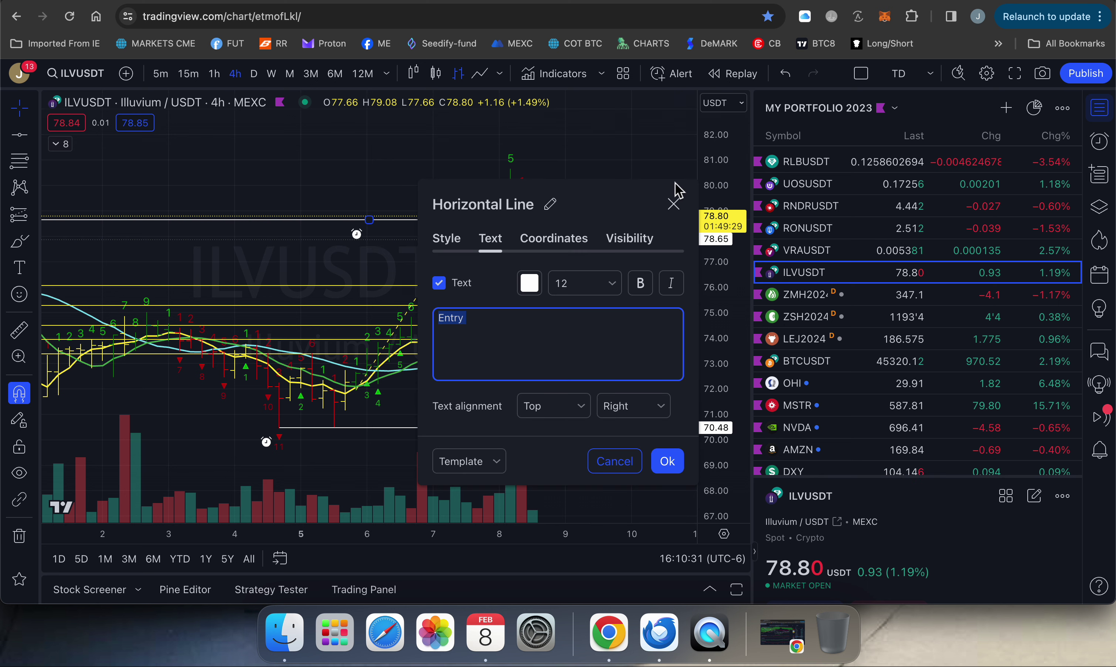
pyautogui.click(564, 239)
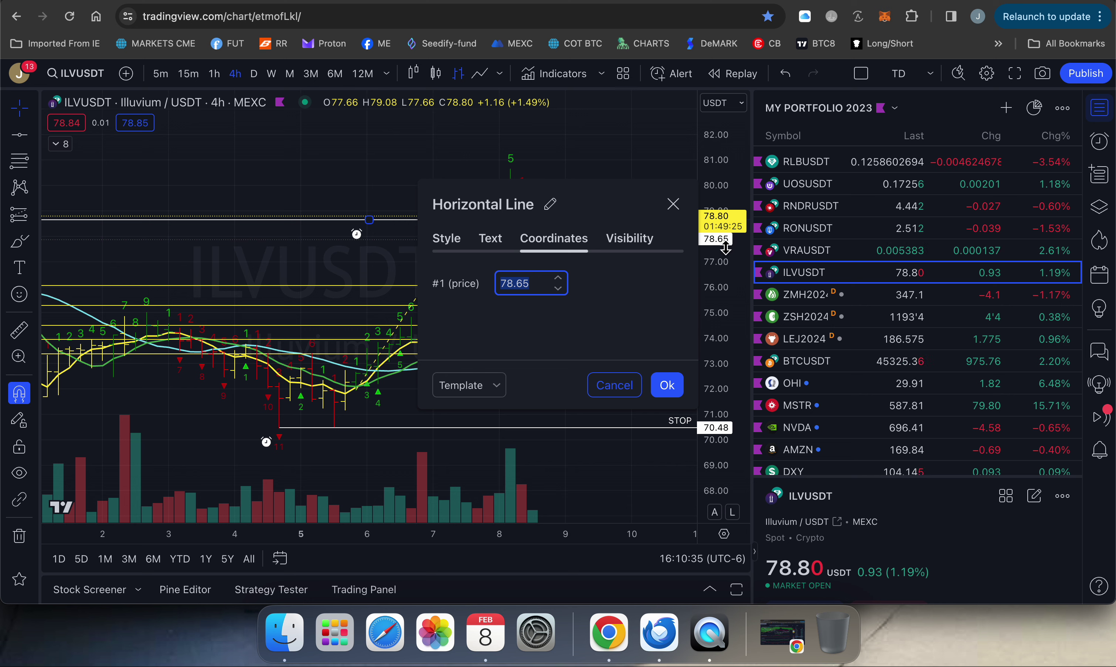
pyautogui.click(491, 240)
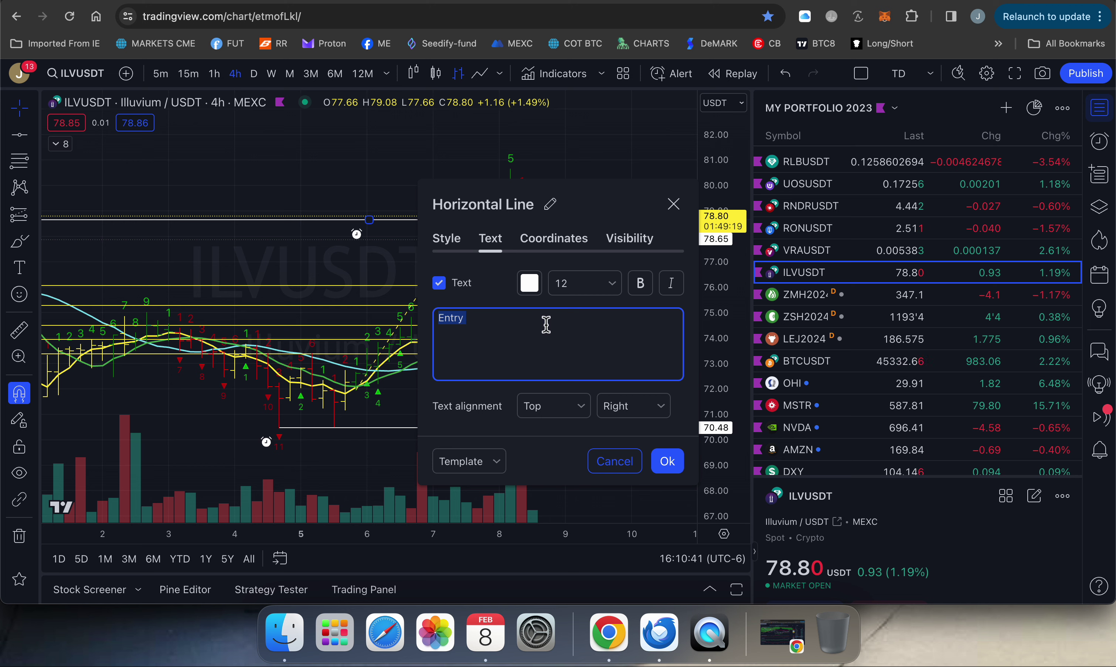
pyautogui.click(667, 461)
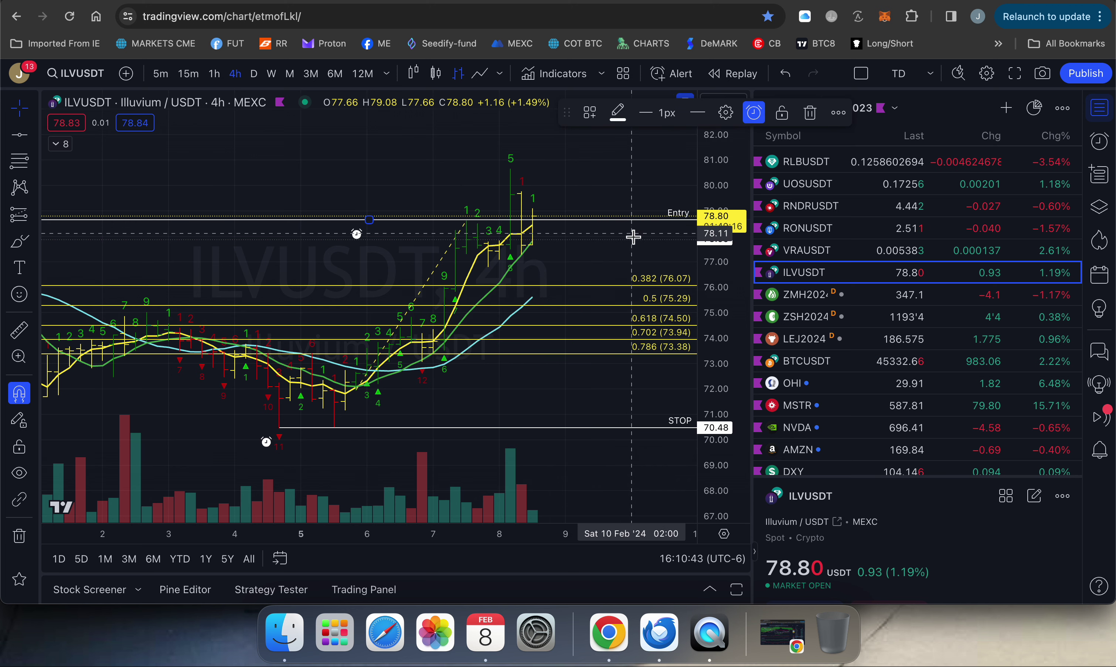
# Re-save the Entry line's crossing-up alert, keeping its name MAKIN $$$.
pyautogui.rightClick(616, 221)
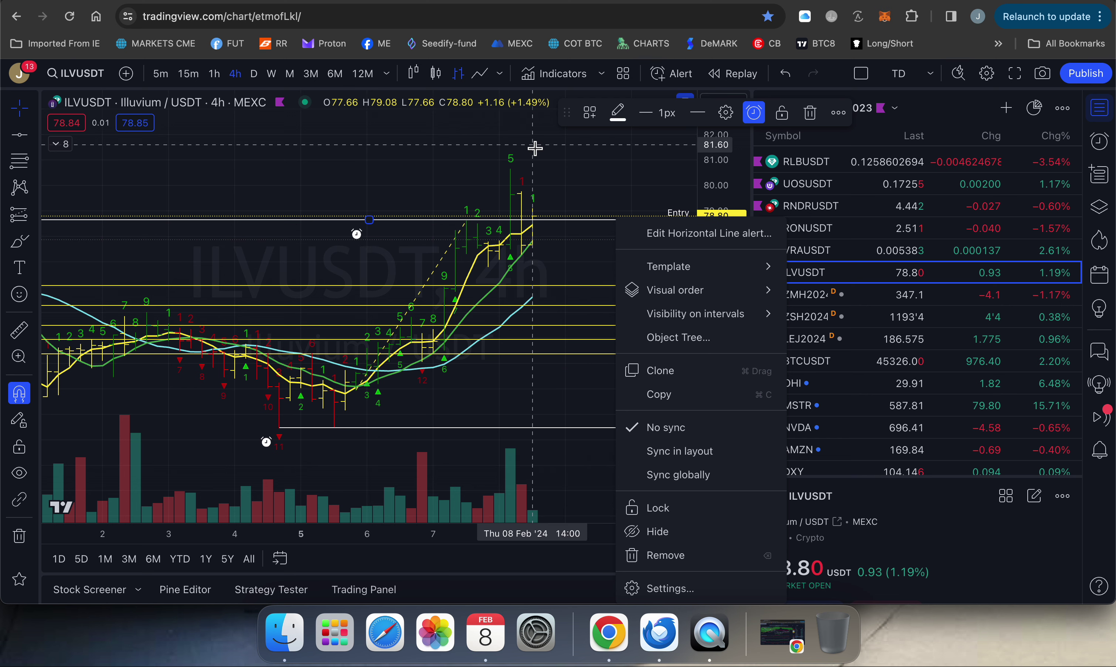
pyautogui.click(729, 233)
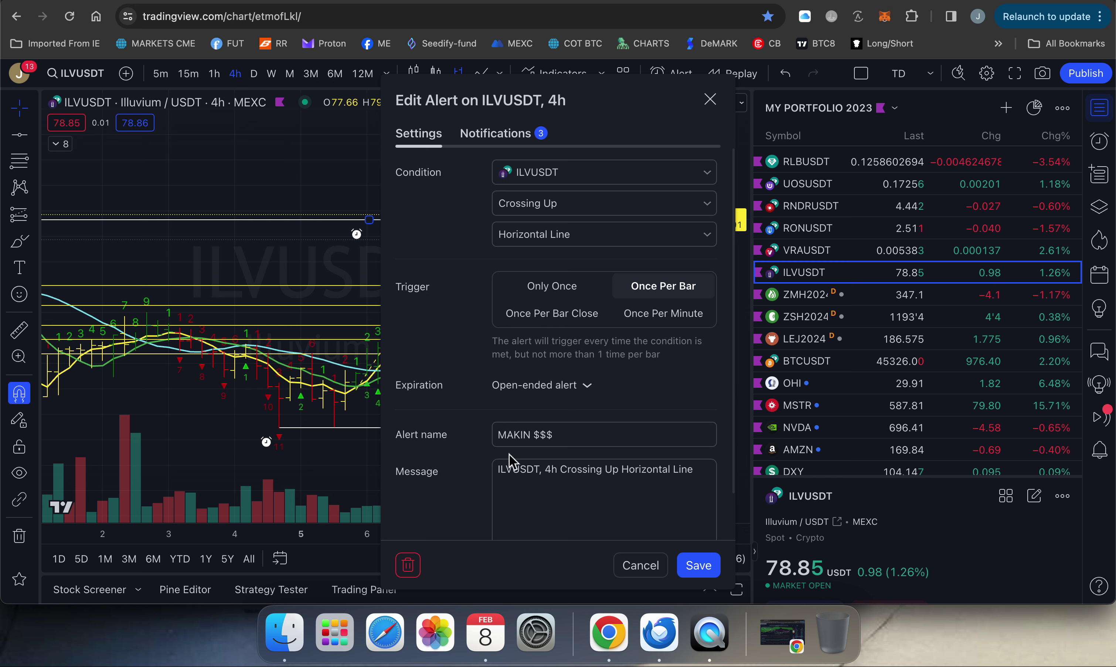
pyautogui.click(503, 442)
pyautogui.moveTo(563, 434); pyautogui.dragTo(490, 442)
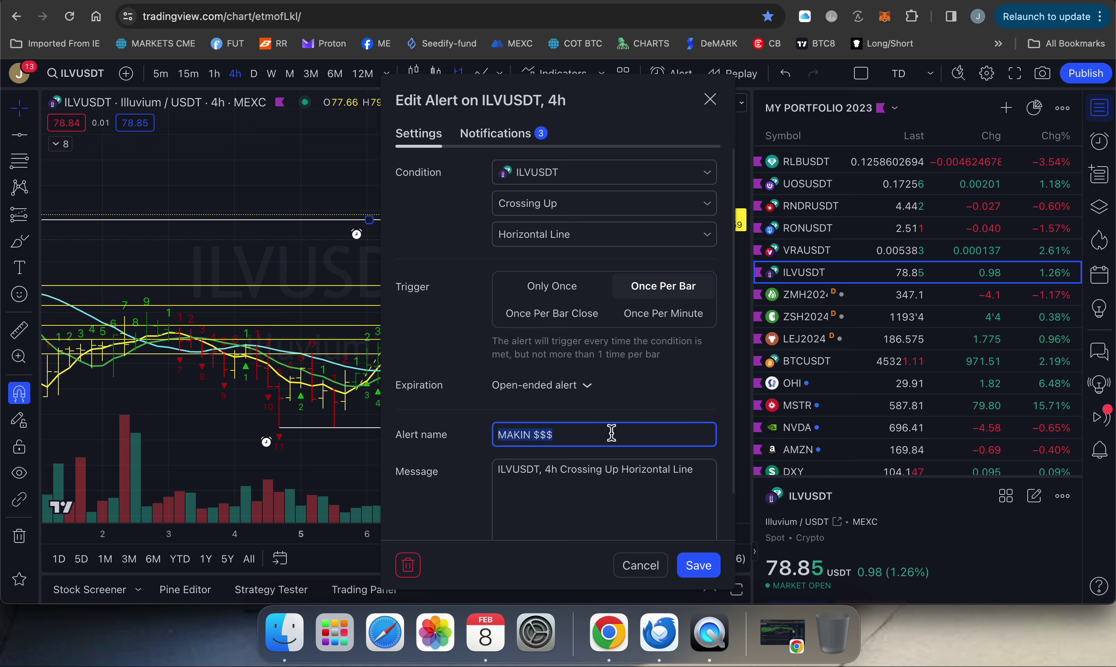
pyautogui.click(650, 408)
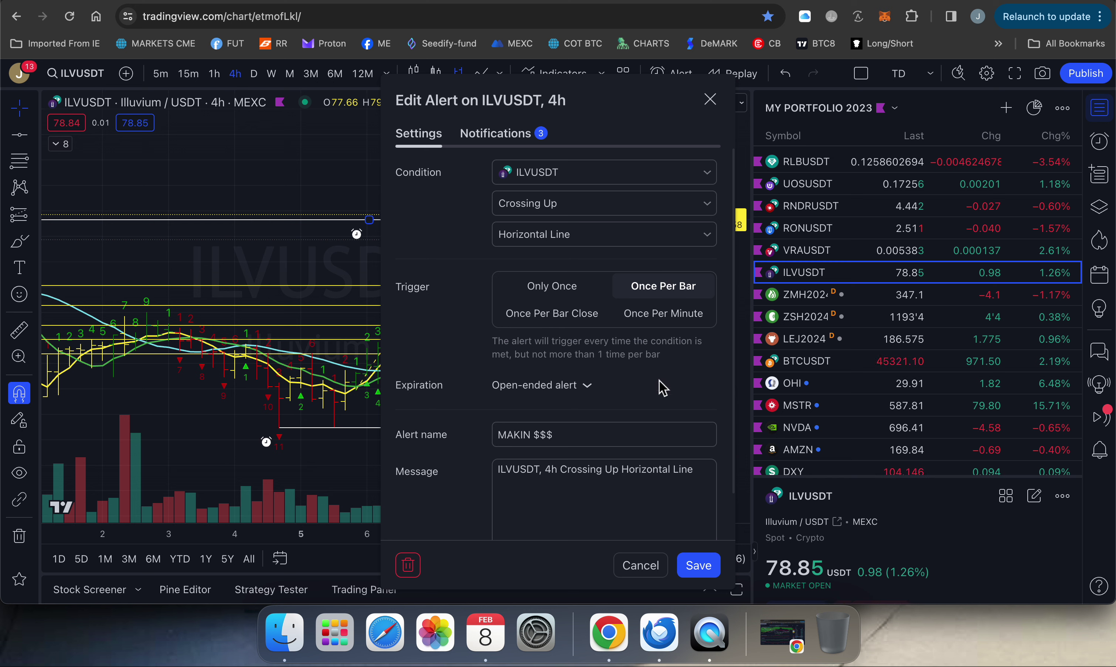
pyautogui.click(698, 566)
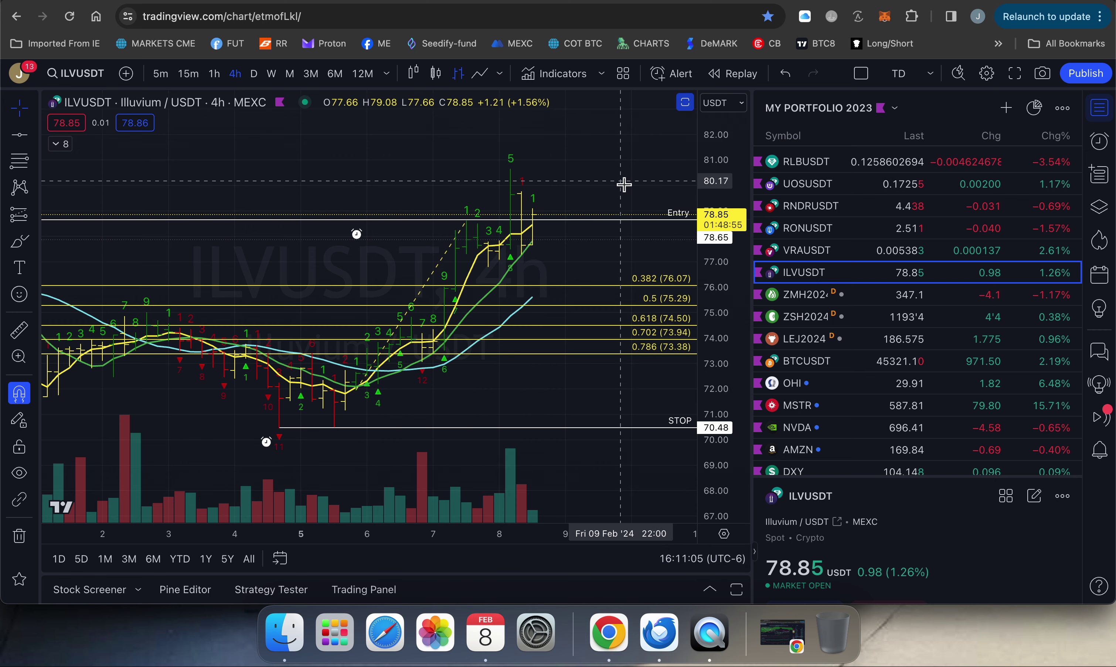
pyautogui.click(1101, 142)
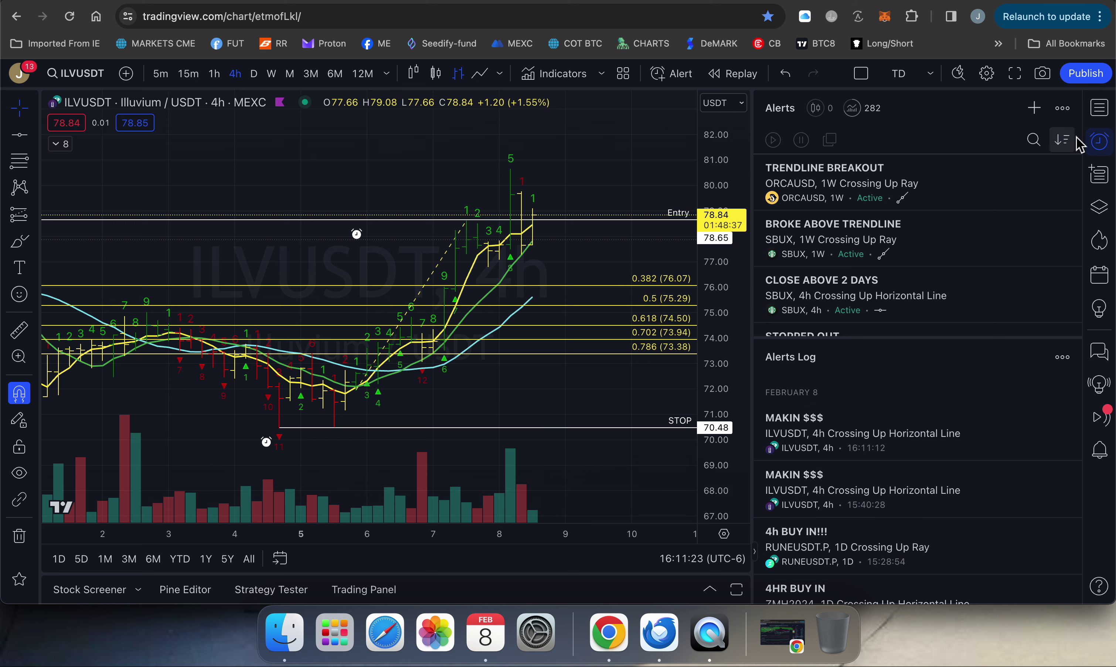
pyautogui.click(1100, 108)
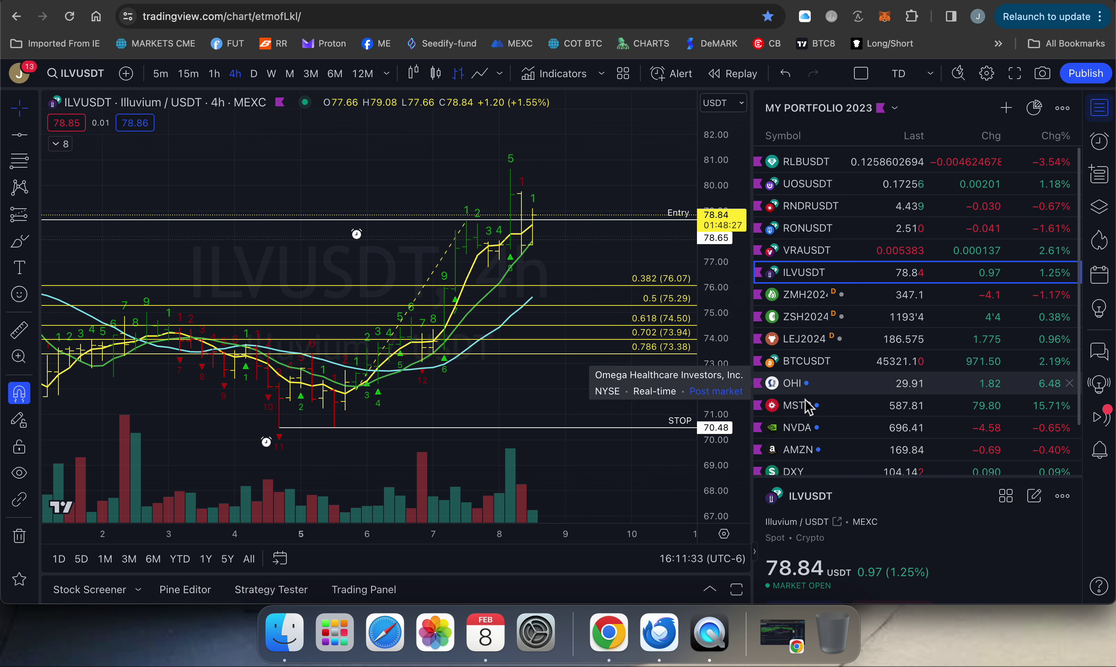
pyautogui.scroll(-2, 837, 399)
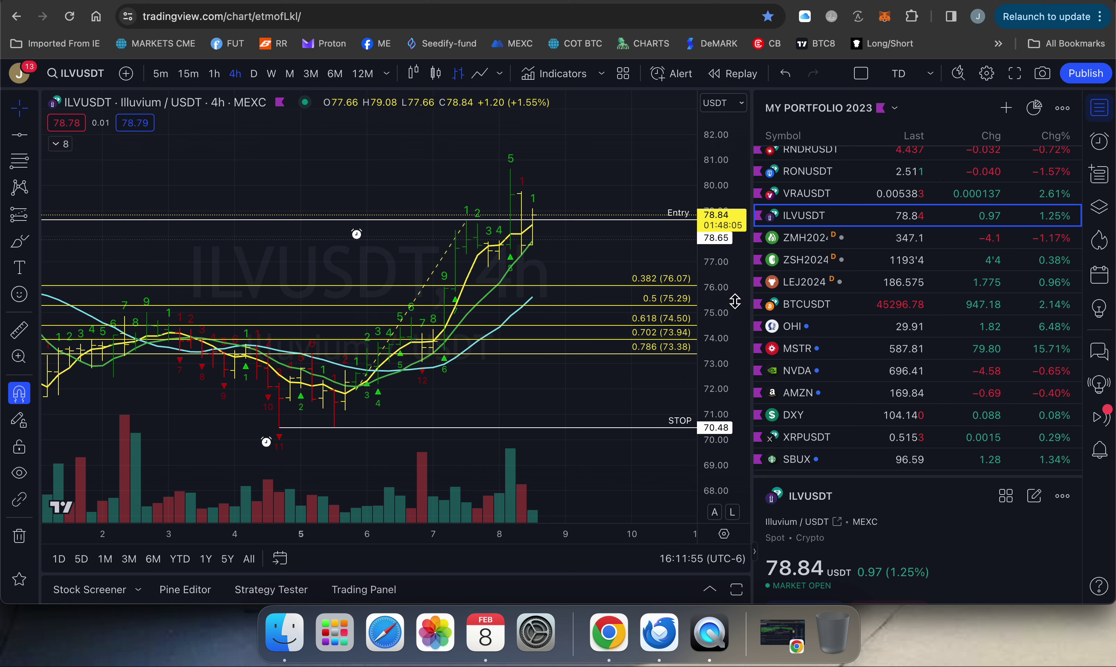
# Switch ILVUSDT to daily candles and frame recent bars with Entry, Fib levels and STOP 70.48.
pyautogui.moveTo(734, 313); pyautogui.dragTo(735, 322)
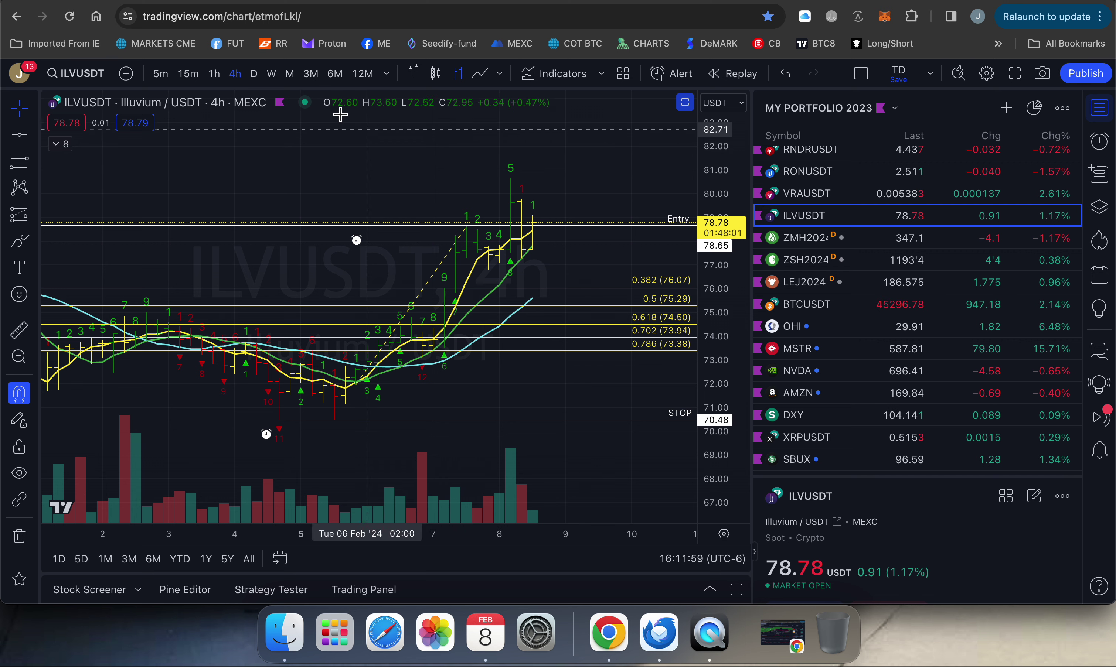
pyautogui.click(255, 75)
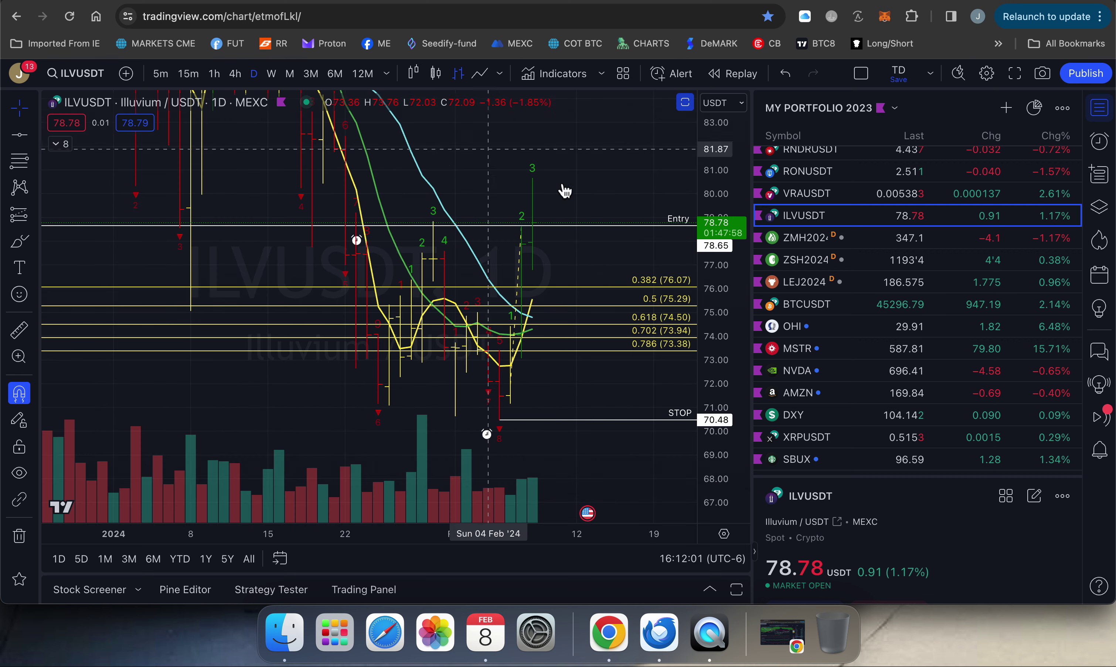
pyautogui.moveTo(712, 200); pyautogui.dragTo(715, 322)
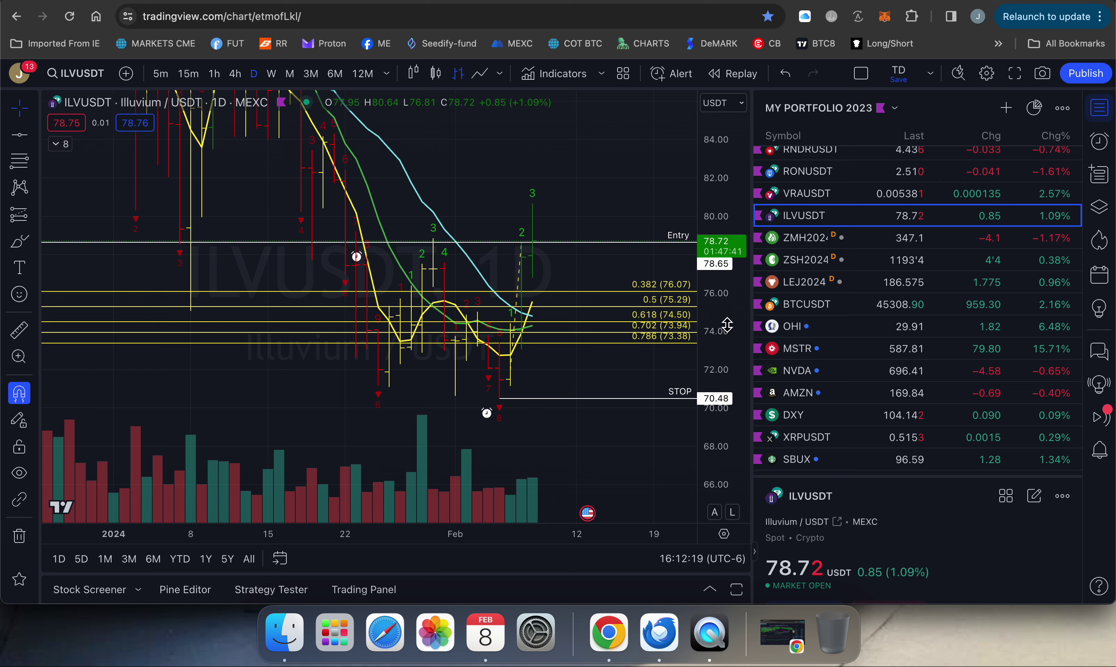
pyautogui.click(715, 512)
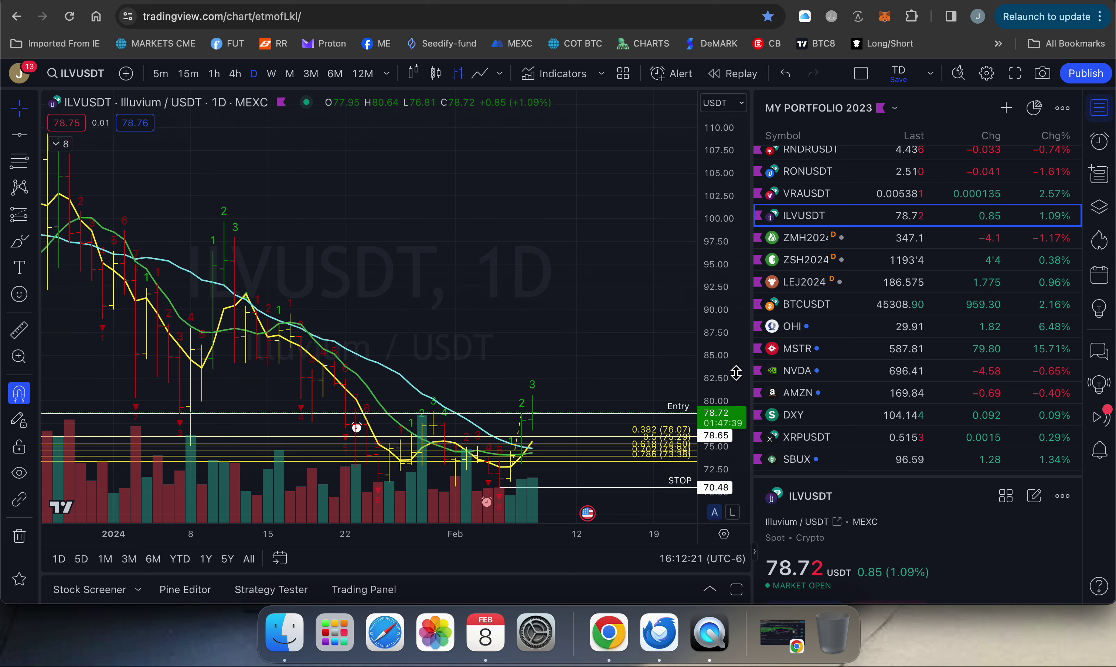
pyautogui.moveTo(736, 373); pyautogui.dragTo(735, 408)
pyautogui.moveTo(605, 375); pyautogui.dragTo(606, 90)
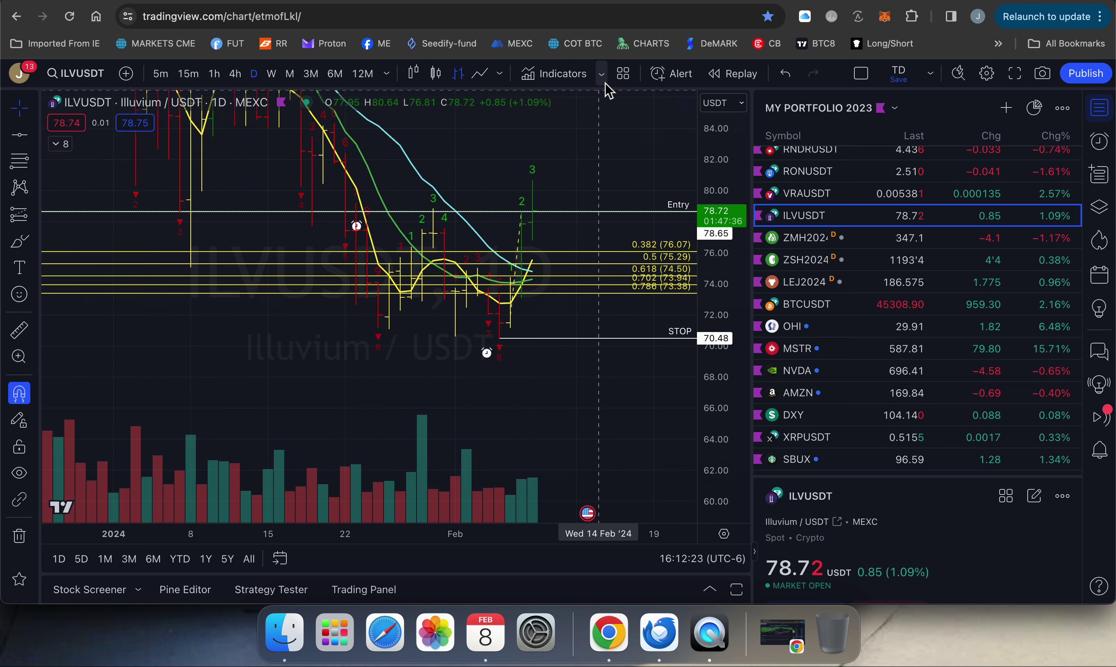
pyautogui.moveTo(720, 362); pyautogui.dragTo(722, 313)
pyautogui.moveTo(653, 316); pyautogui.dragTo(618, 398)
pyautogui.moveTo(742, 290); pyautogui.dragTo(742, 333)
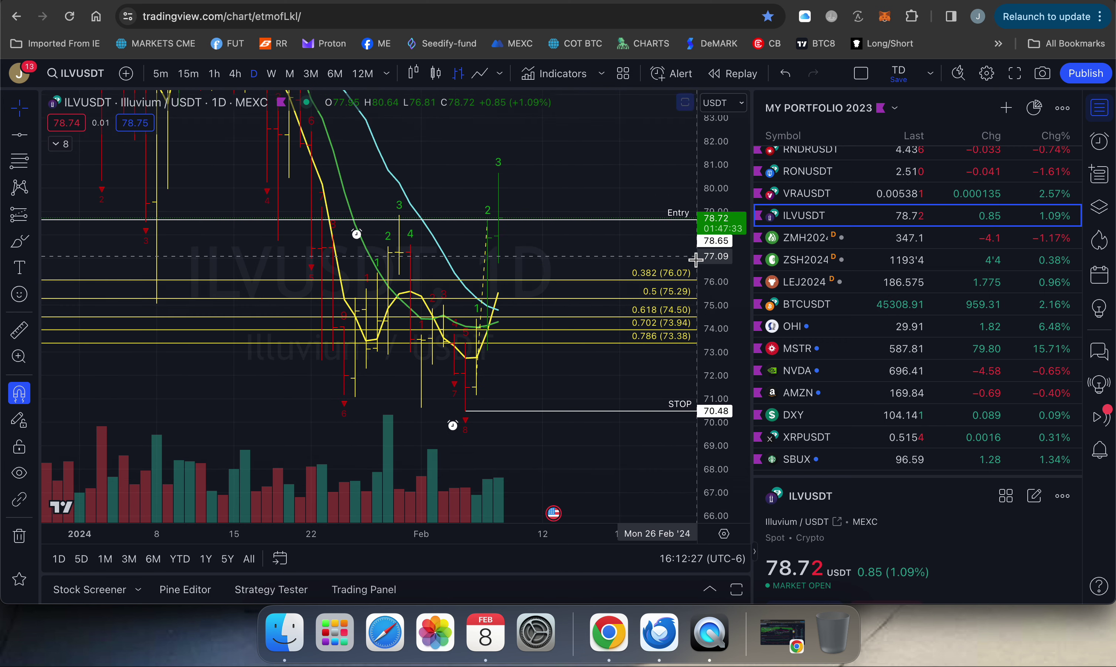
pyautogui.scroll(1, 650, 169)
pyautogui.scroll(2, 650, 169)
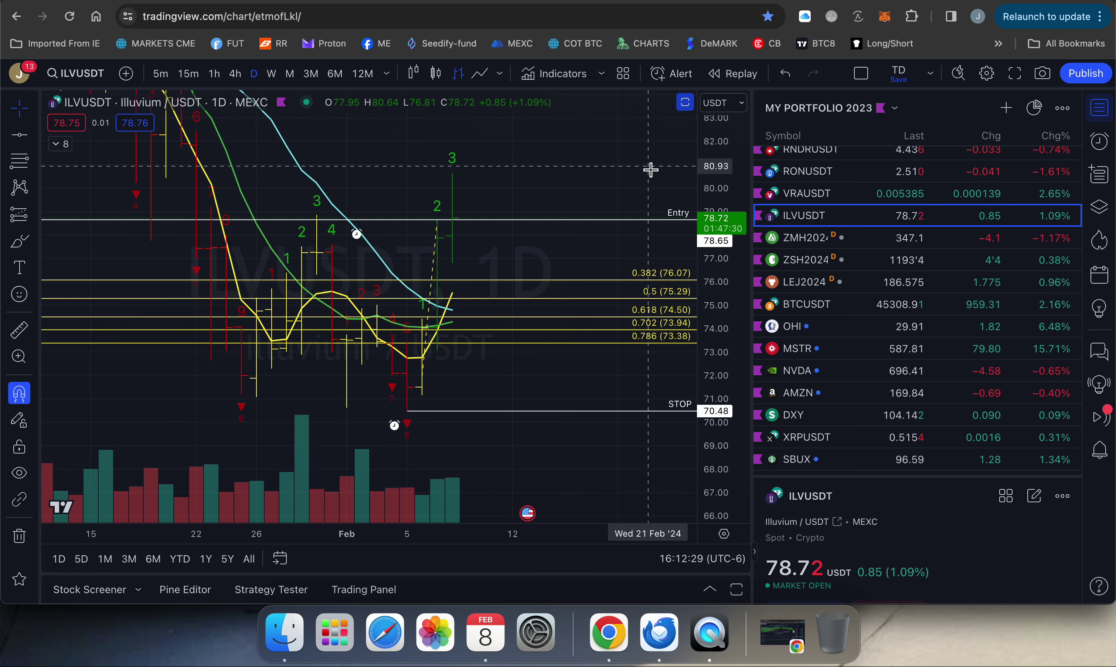
pyautogui.moveTo(647, 169); pyautogui.dragTo(623, 151)
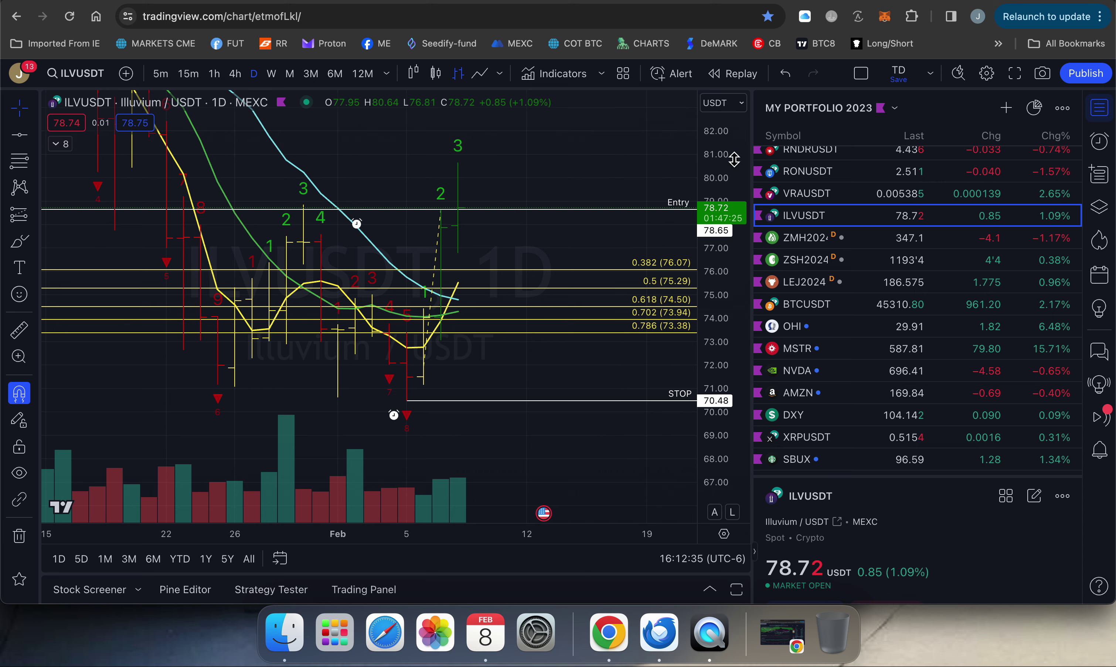
pyautogui.moveTo(733, 179); pyautogui.dragTo(733, 187)
pyautogui.moveTo(728, 297); pyautogui.dragTo(726, 315)
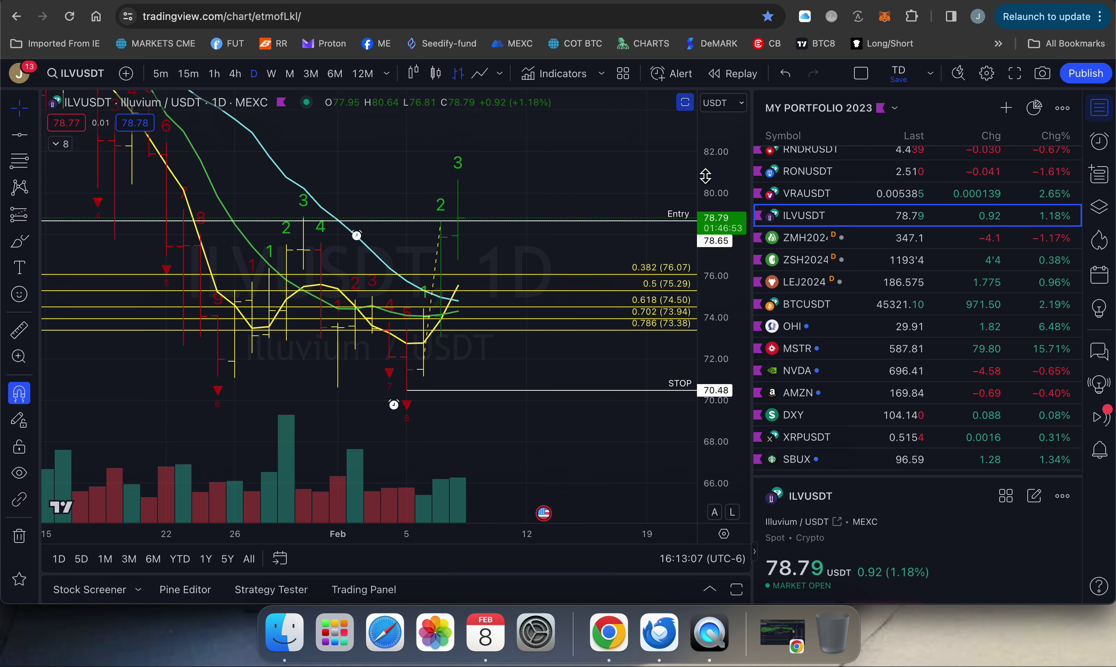
pyautogui.moveTo(723, 150); pyautogui.dragTo(723, 158)
pyautogui.moveTo(650, 176); pyautogui.dragTo(647, 192)
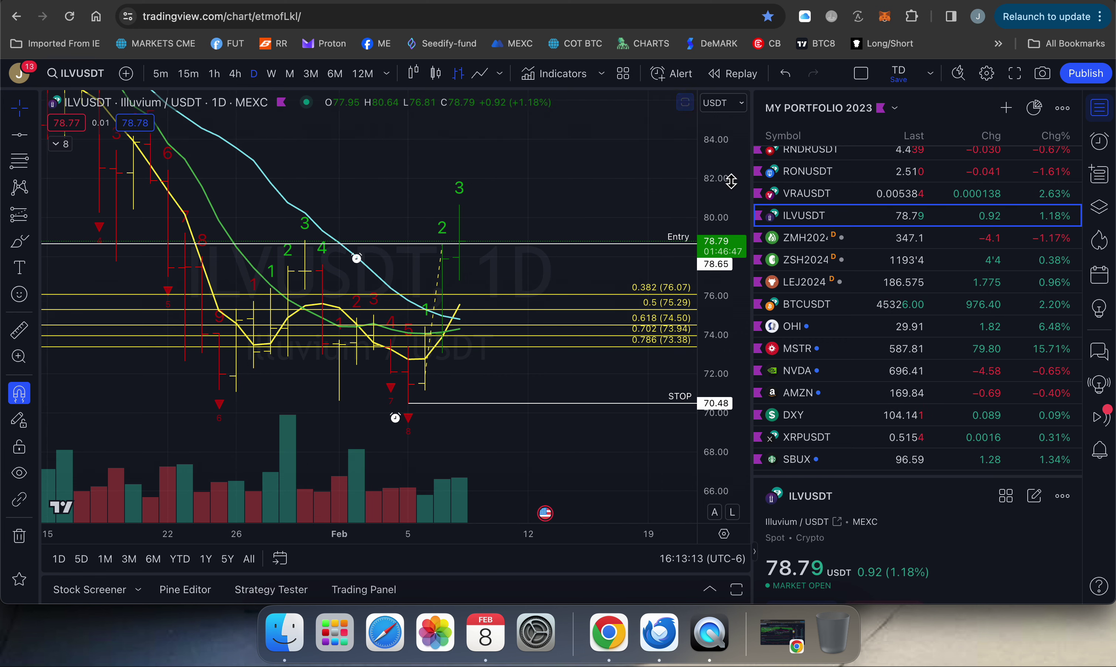
pyautogui.moveTo(728, 181); pyautogui.dragTo(729, 168)
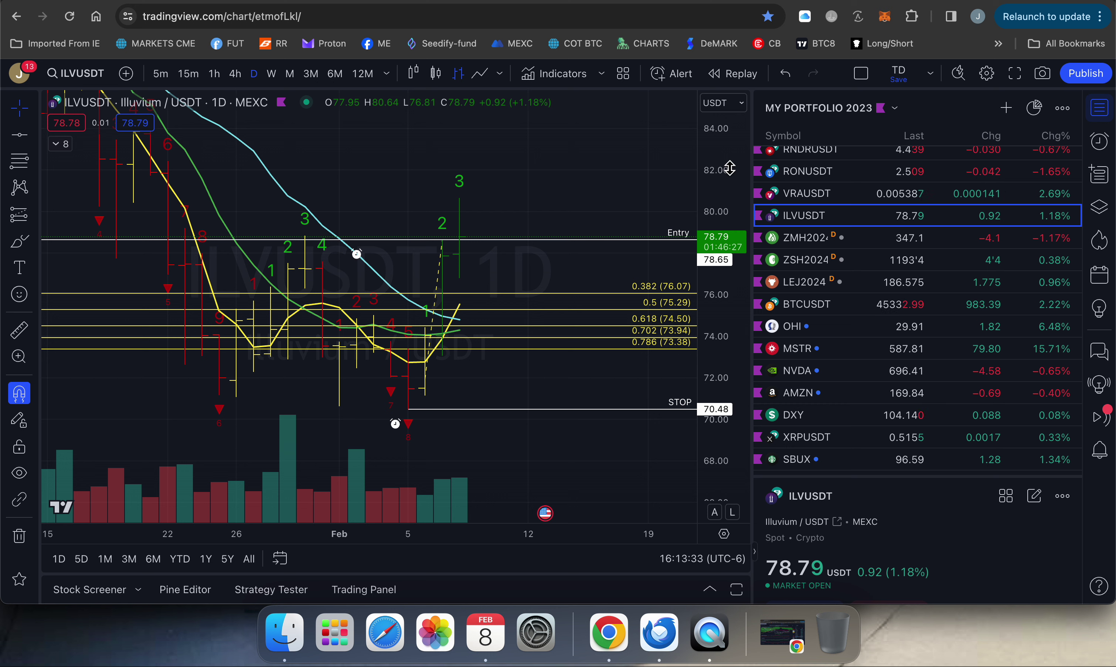
pyautogui.scroll(2, 843, 203)
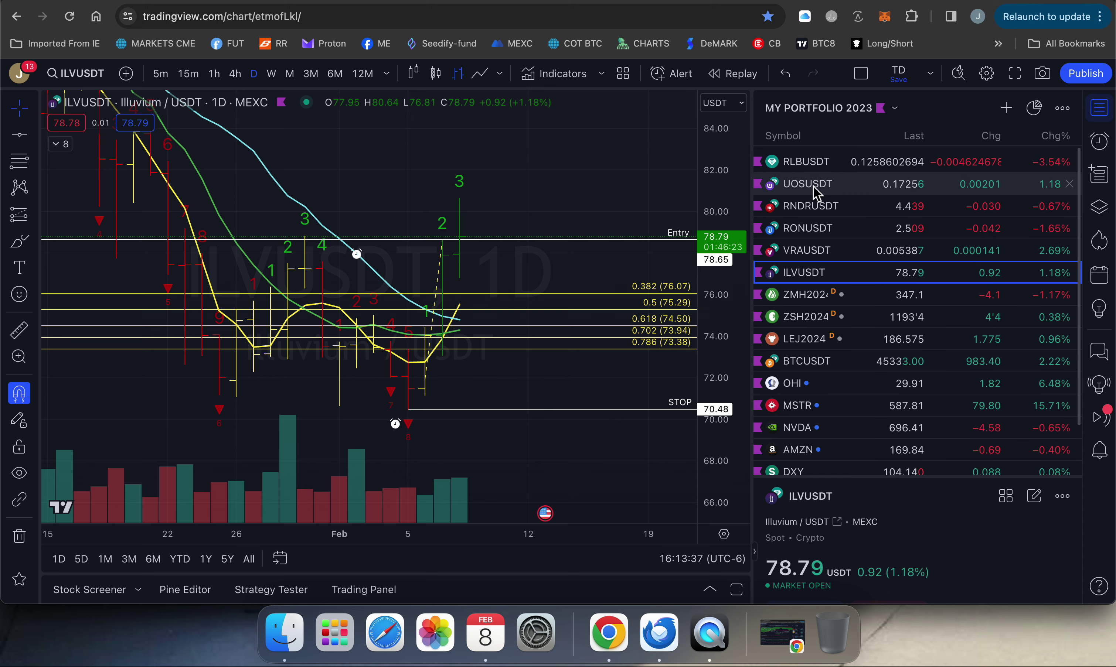
# Chart UOSUSDT from the watchlist on weekly candles with the ENTRY line in view.
pyautogui.click(815, 185)
pyautogui.moveTo(721, 202); pyautogui.dragTo(722, 231)
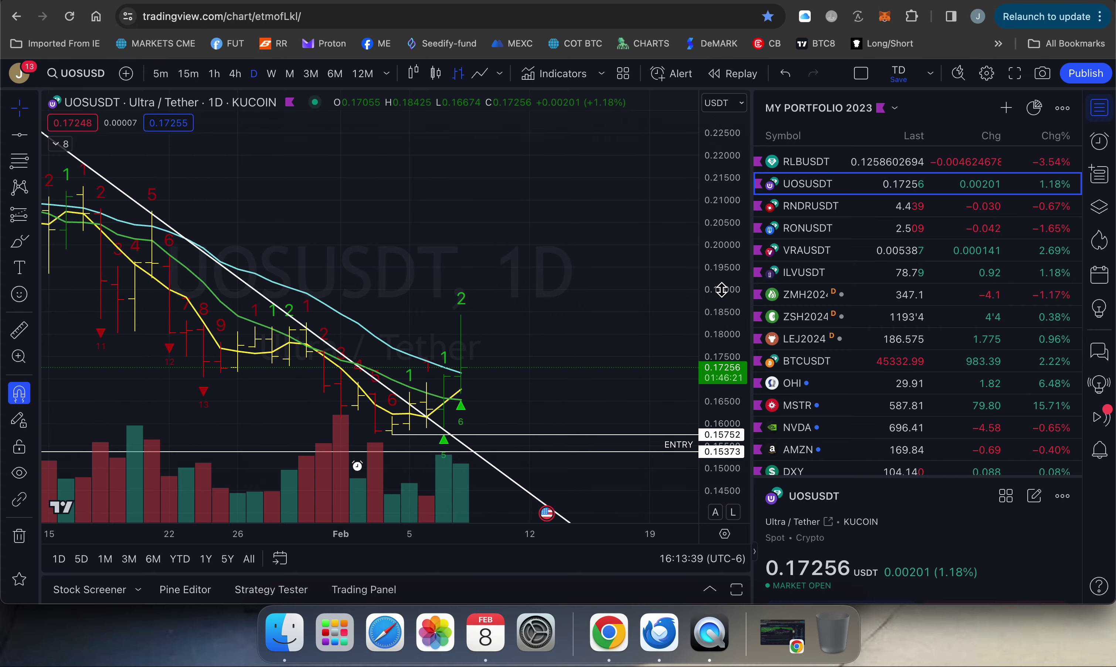
pyautogui.click(271, 74)
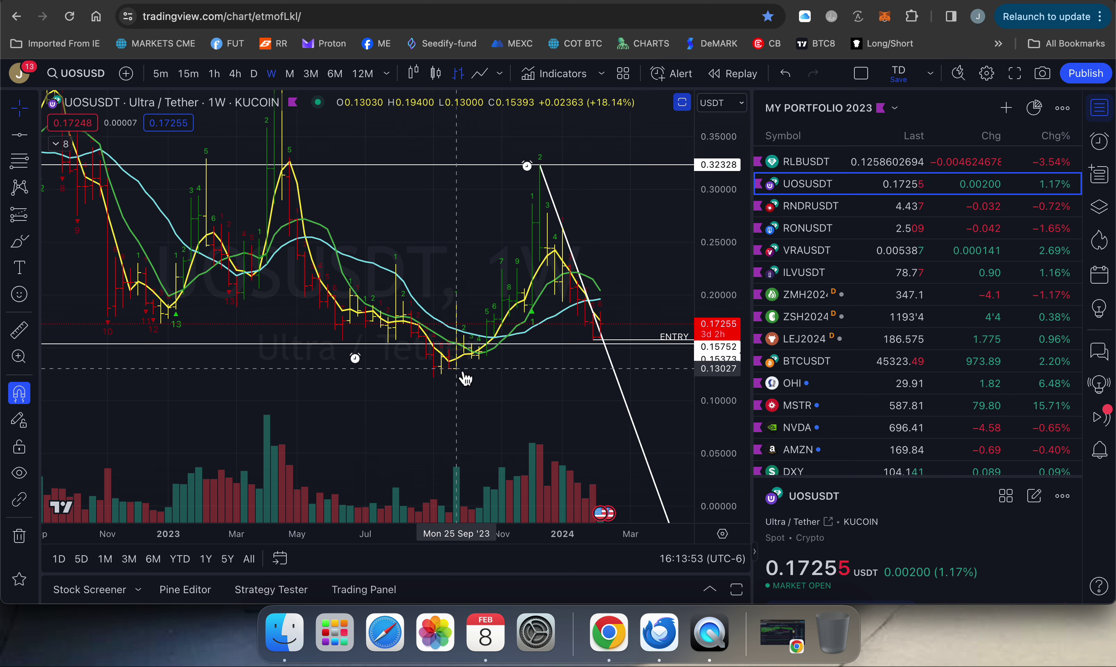
# Inspect the falling trendline from the 0.32328 high, restoring the 0 to 0.35 price range.
pyautogui.hscroll(3, 612, 239)
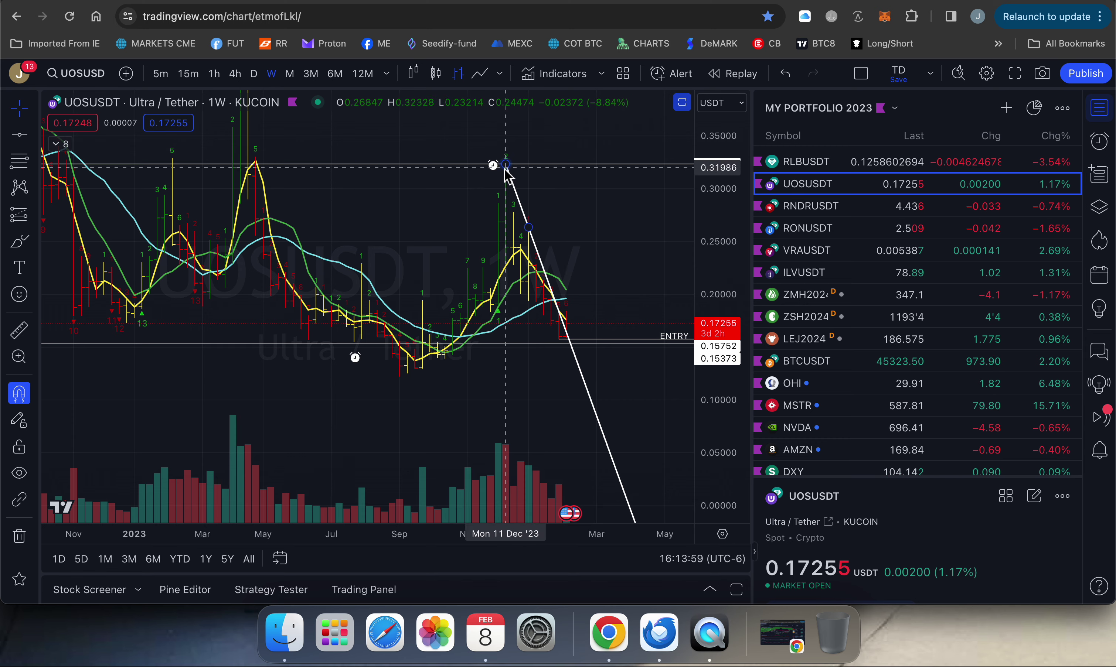
pyautogui.scroll(5, 600, 202)
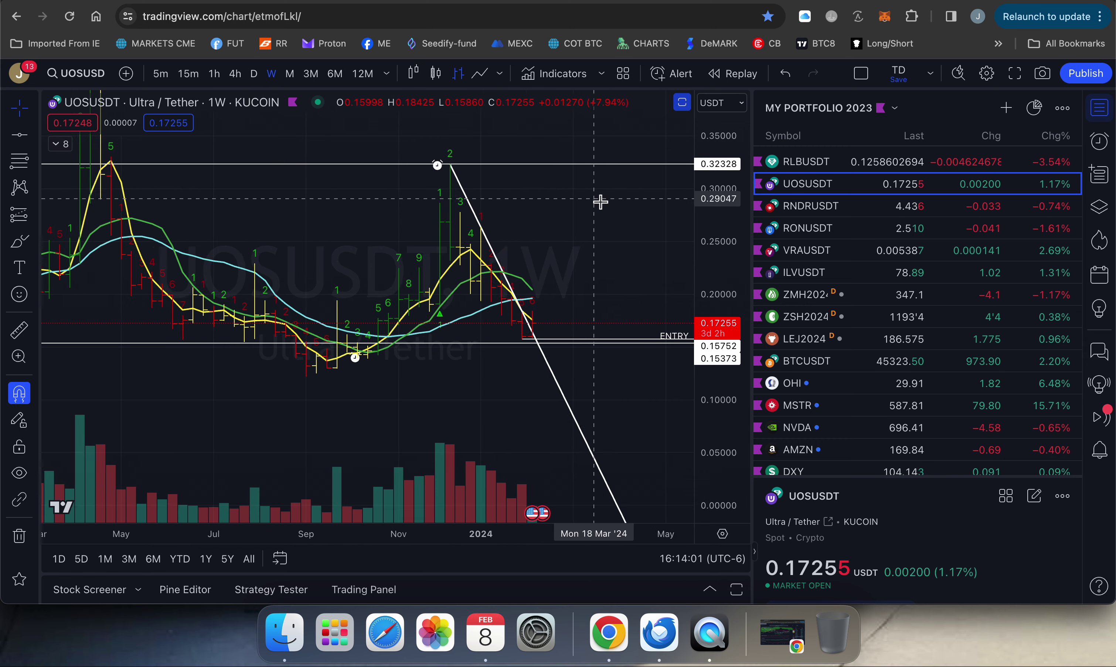
pyautogui.scroll(5, 600, 202)
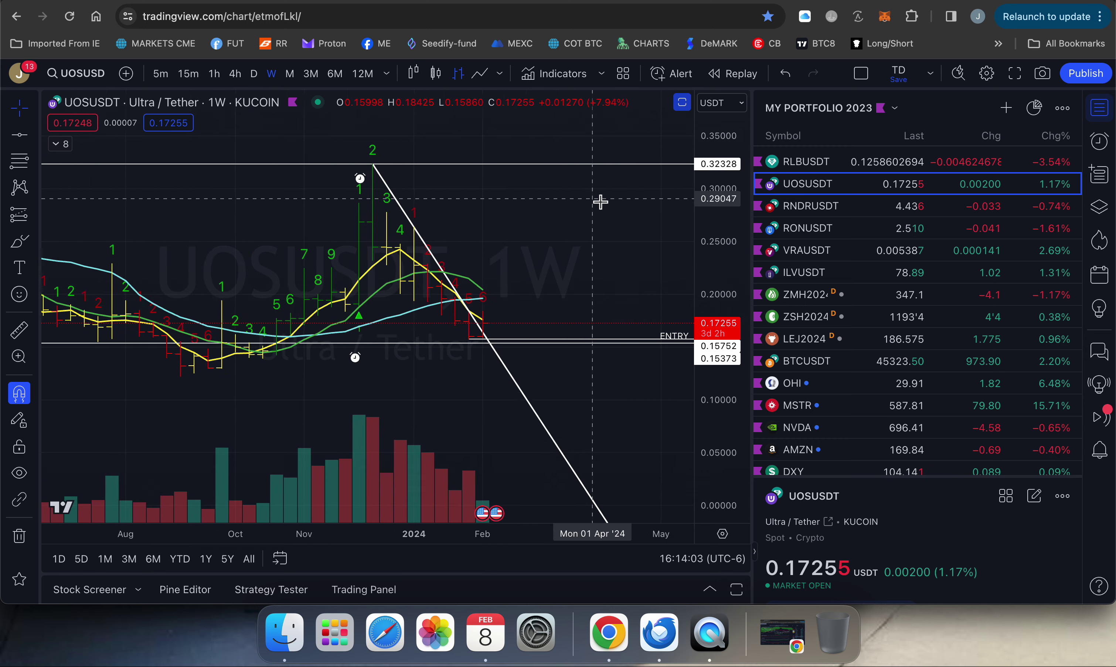
pyautogui.hscroll(-2, 600, 202)
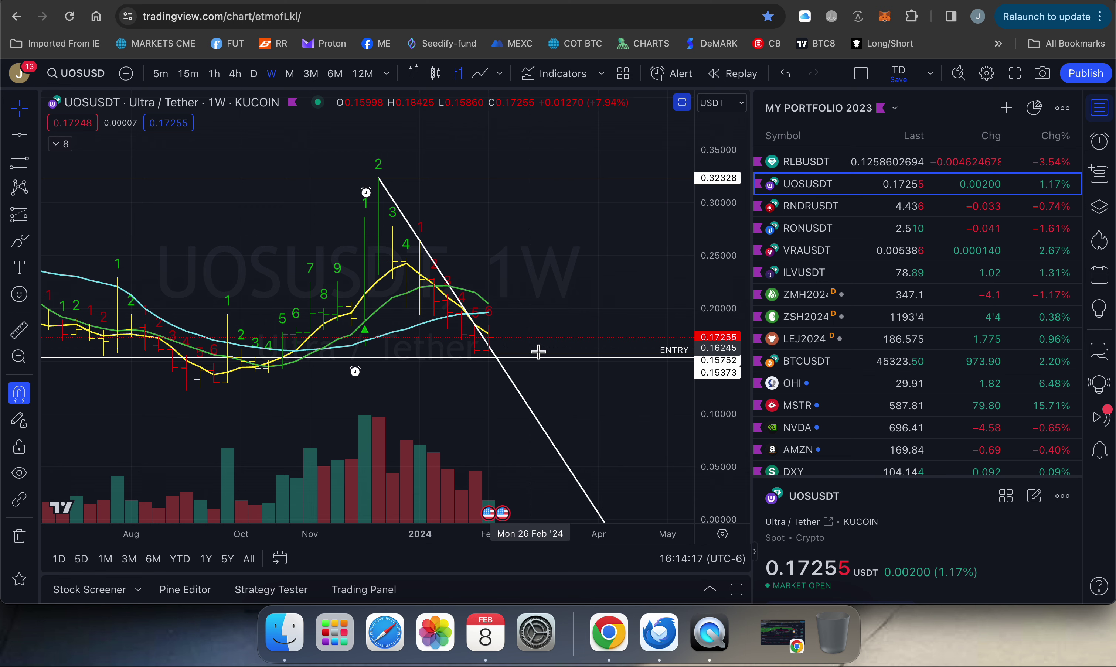
pyautogui.scroll(3, 633, 277)
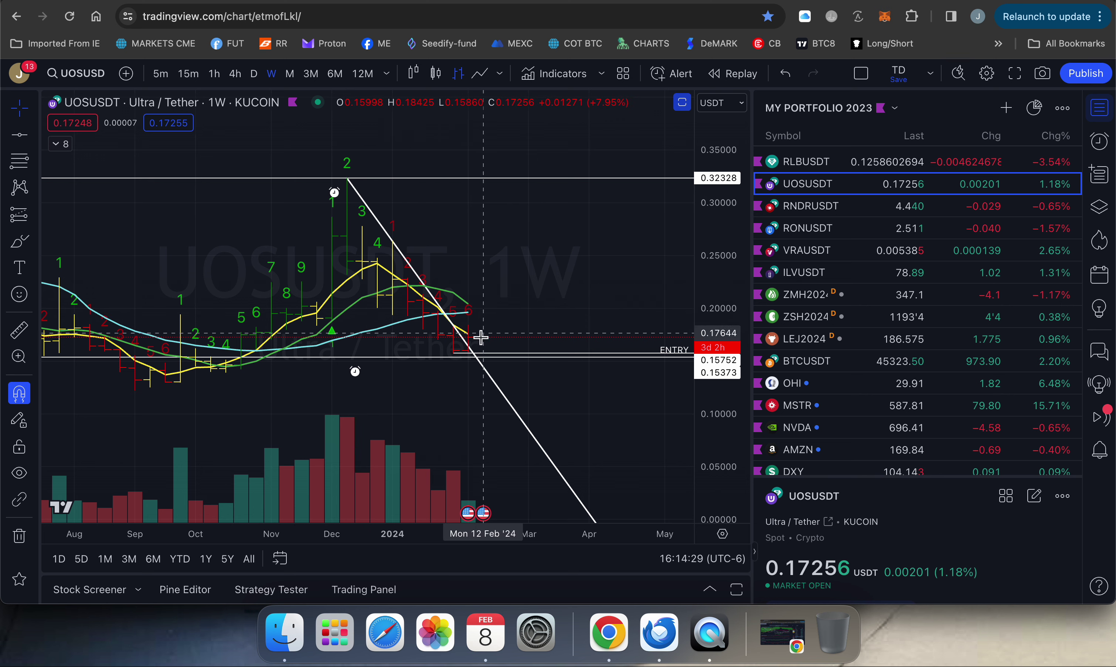
pyautogui.click(376, 219)
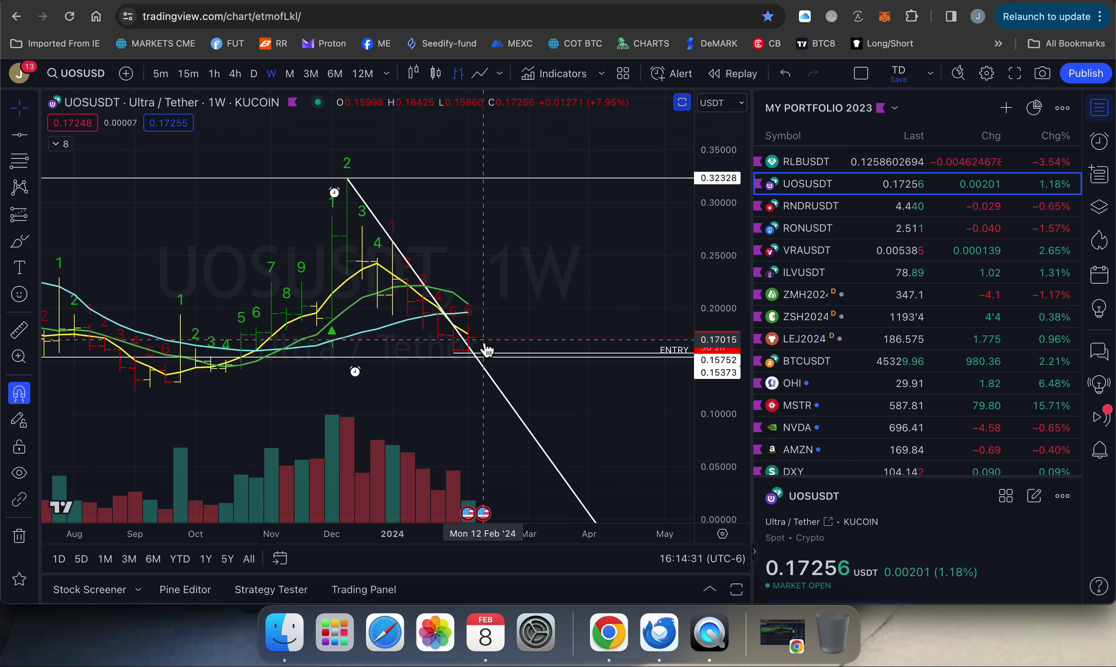
pyautogui.moveTo(549, 318); pyautogui.dragTo(548, 307)
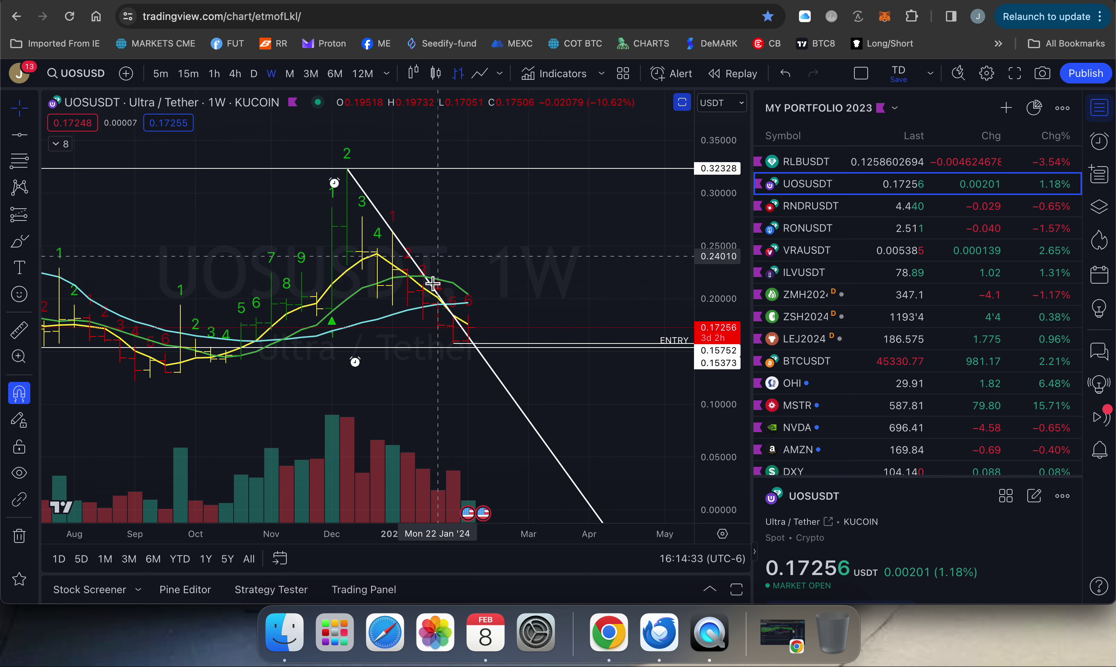
pyautogui.moveTo(730, 437); pyautogui.dragTo(733, 411)
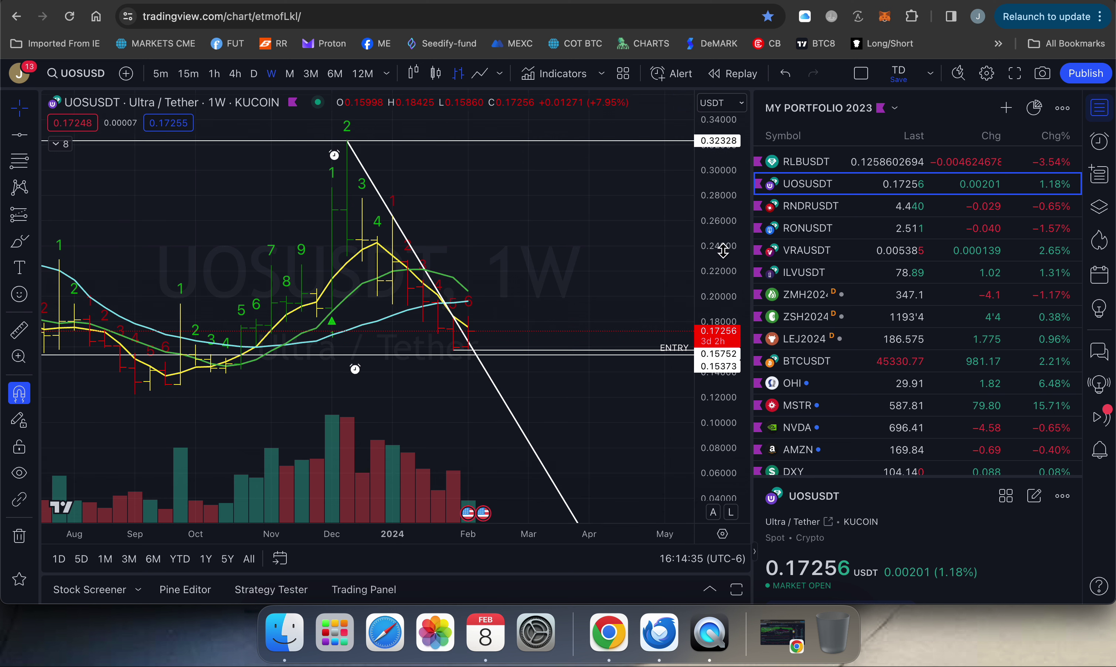
pyautogui.moveTo(723, 248); pyautogui.dragTo(723, 335)
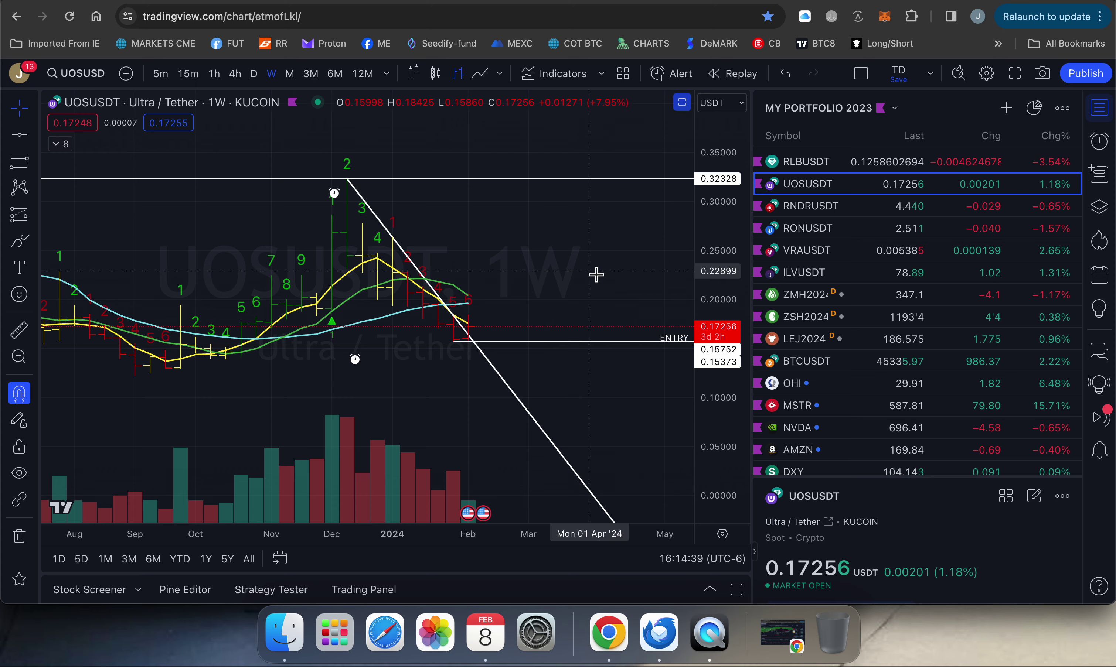
pyautogui.scroll(-5, 598, 274)
# Switch UOSUSDT to monthly candles and rescale to reveal the ALL TIME HIGH line.
pyautogui.click(290, 73)
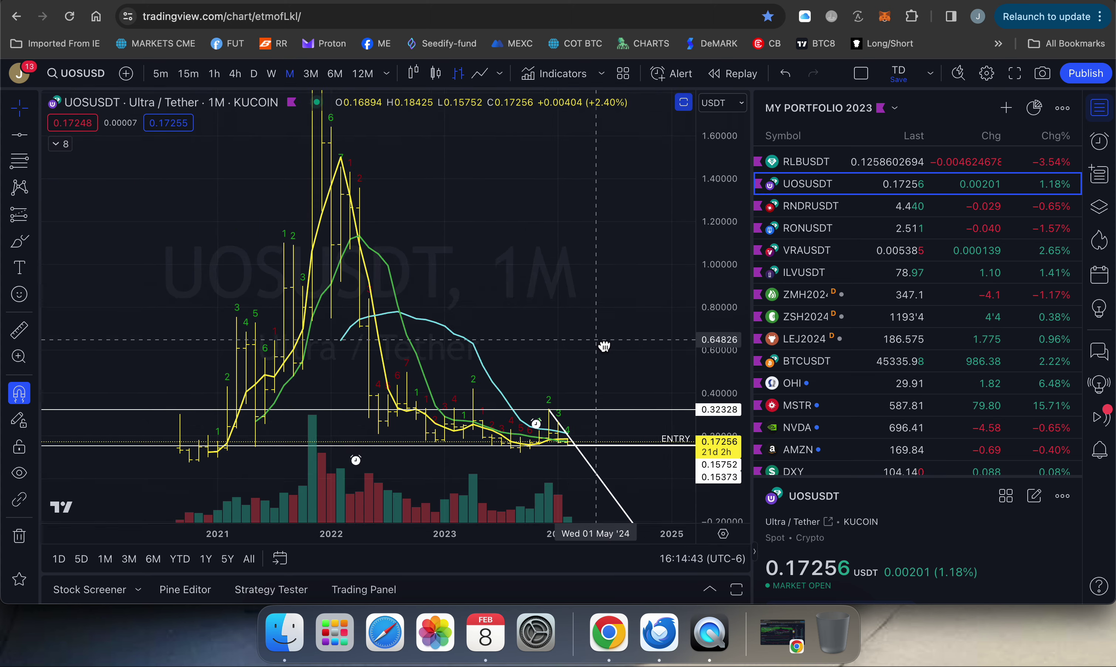
pyautogui.moveTo(706, 172); pyautogui.dragTo(706, 263)
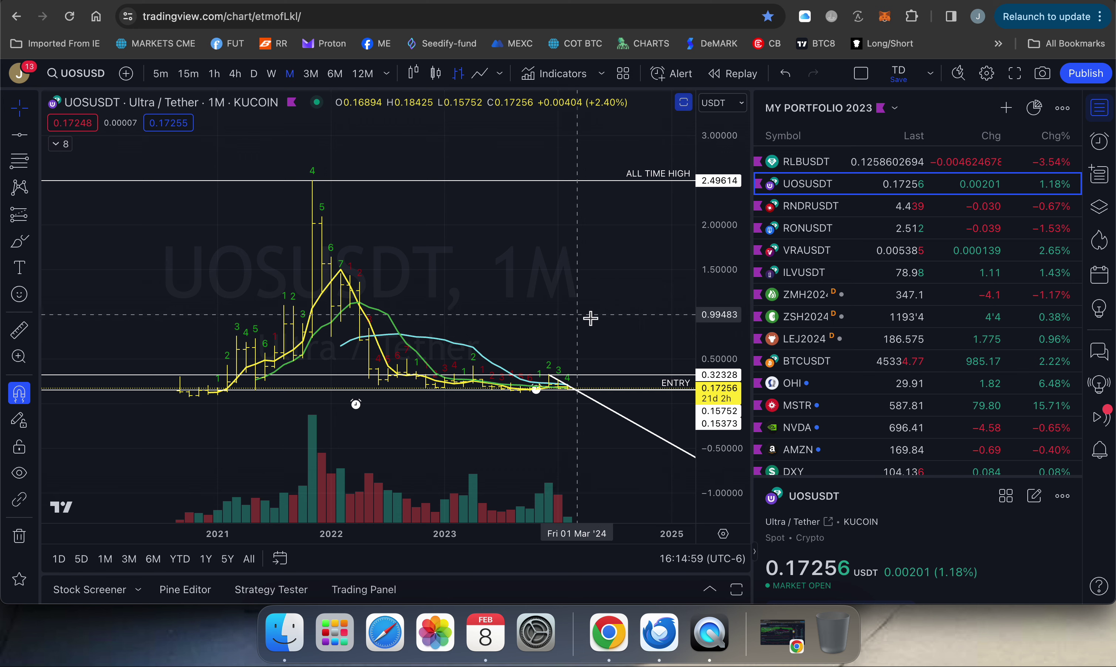
pyautogui.moveTo(731, 449); pyautogui.dragTo(628, 186)
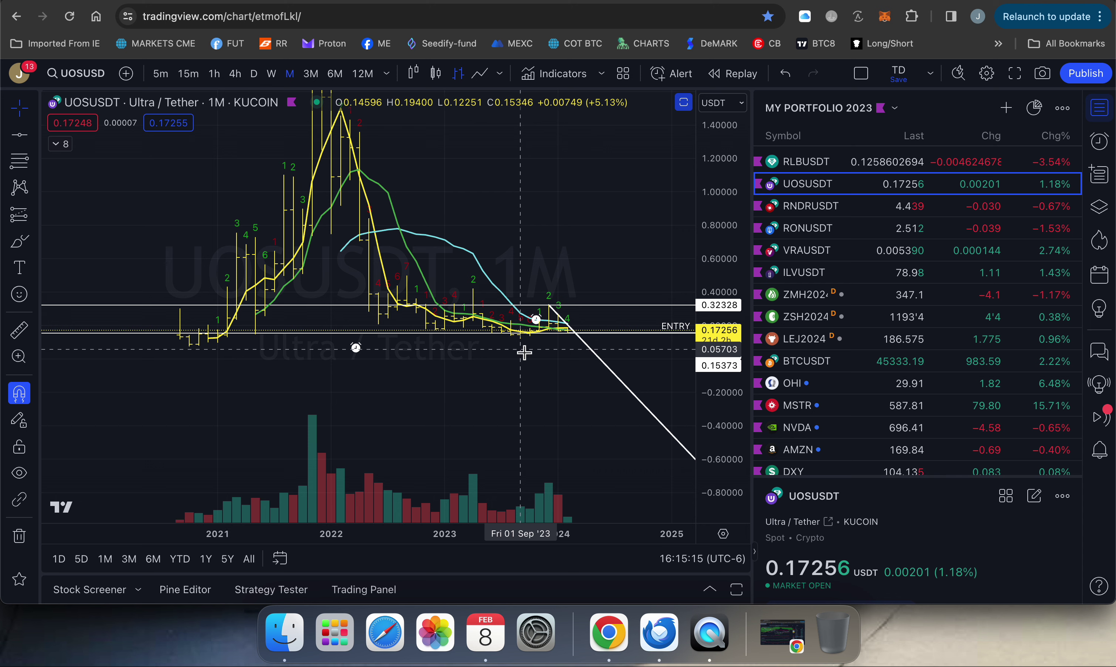
pyautogui.scroll(2, 642, 269)
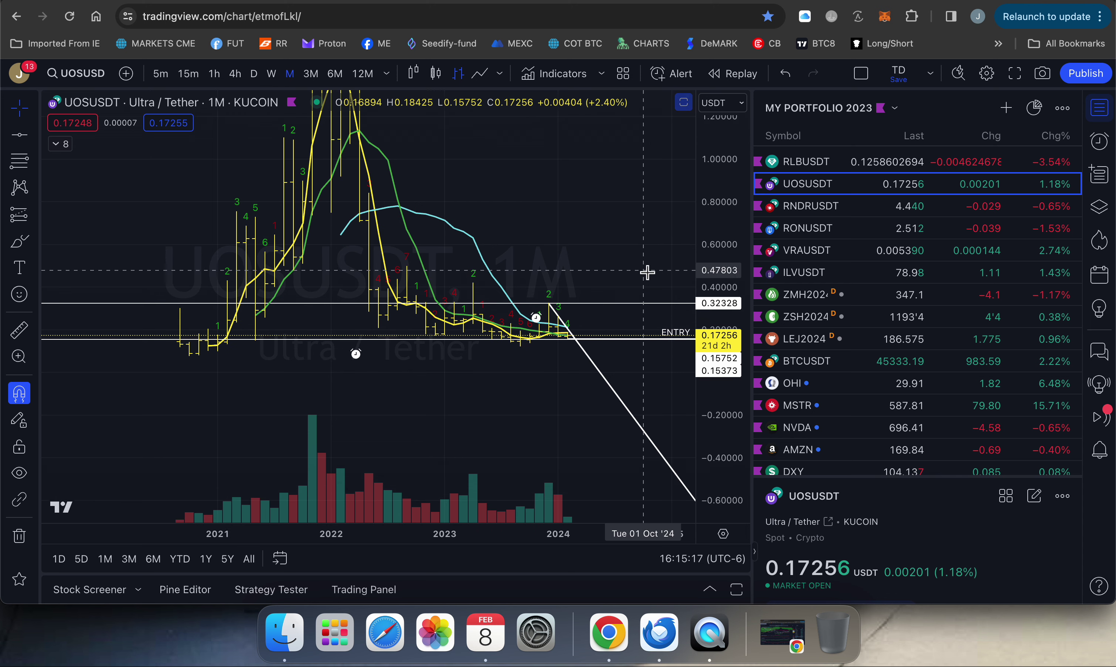
pyautogui.scroll(5, 643, 255)
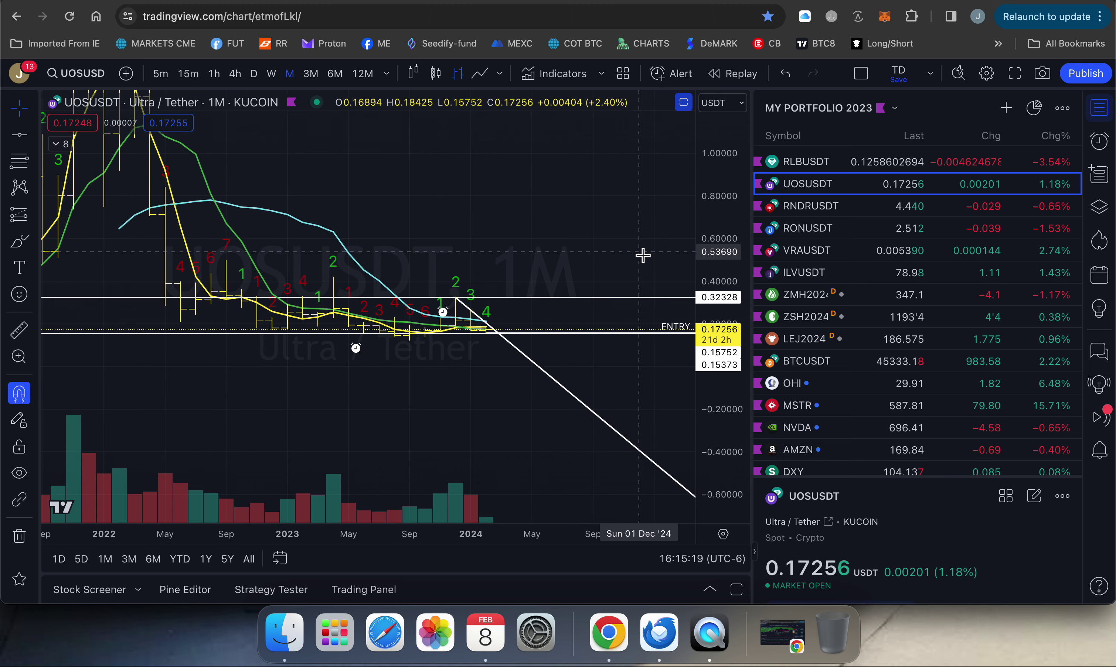
pyautogui.scroll(3, 643, 255)
pyautogui.moveTo(642, 255); pyautogui.dragTo(636, 320)
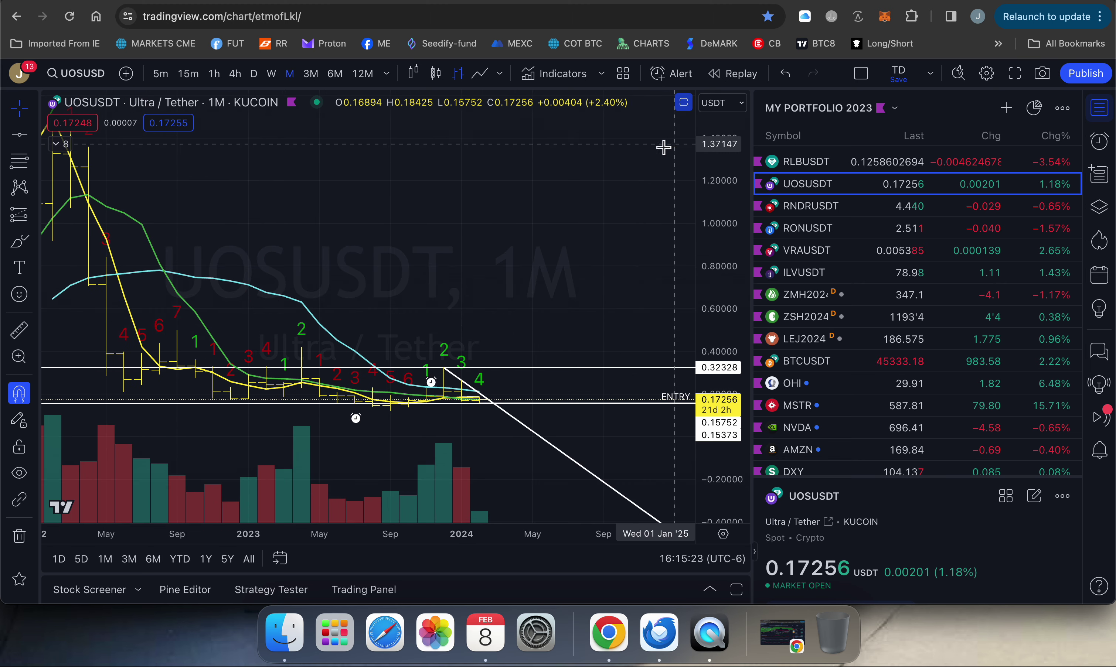
pyautogui.moveTo(797, 161); pyautogui.dragTo(723, 208)
pyautogui.moveTo(620, 258); pyautogui.dragTo(620, 266)
# Fit the 2.49614 all-time high on the price scale, then return to weekly candles.
pyautogui.scroll(-4, 594, 261)
pyautogui.scroll(-2, 625, 267)
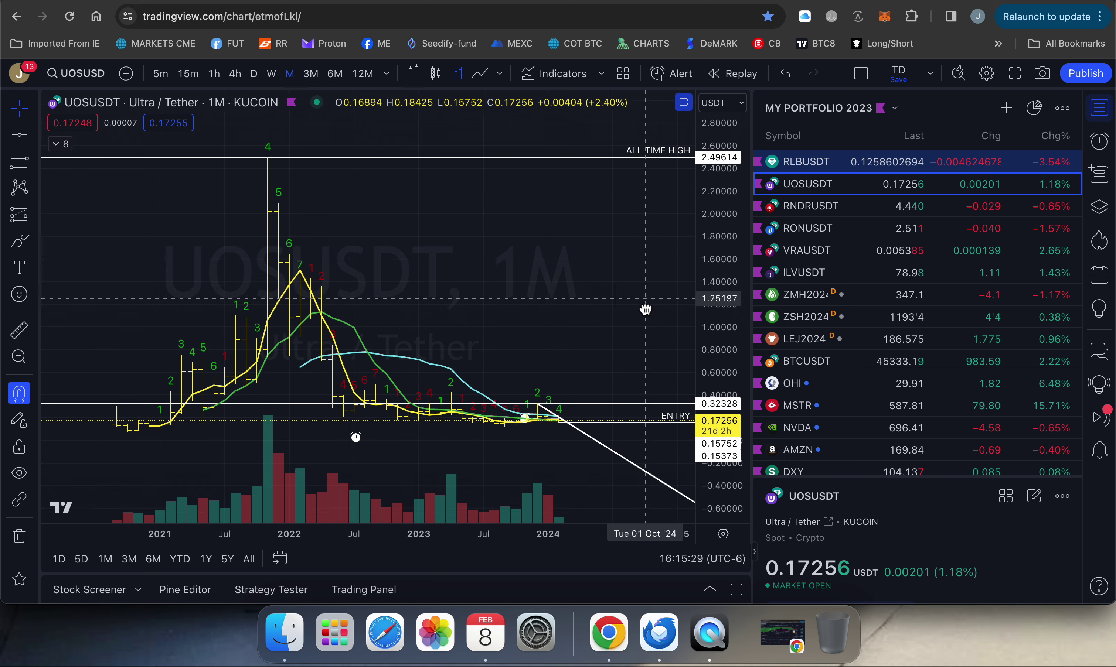
pyautogui.moveTo(709, 239); pyautogui.dragTo(709, 260)
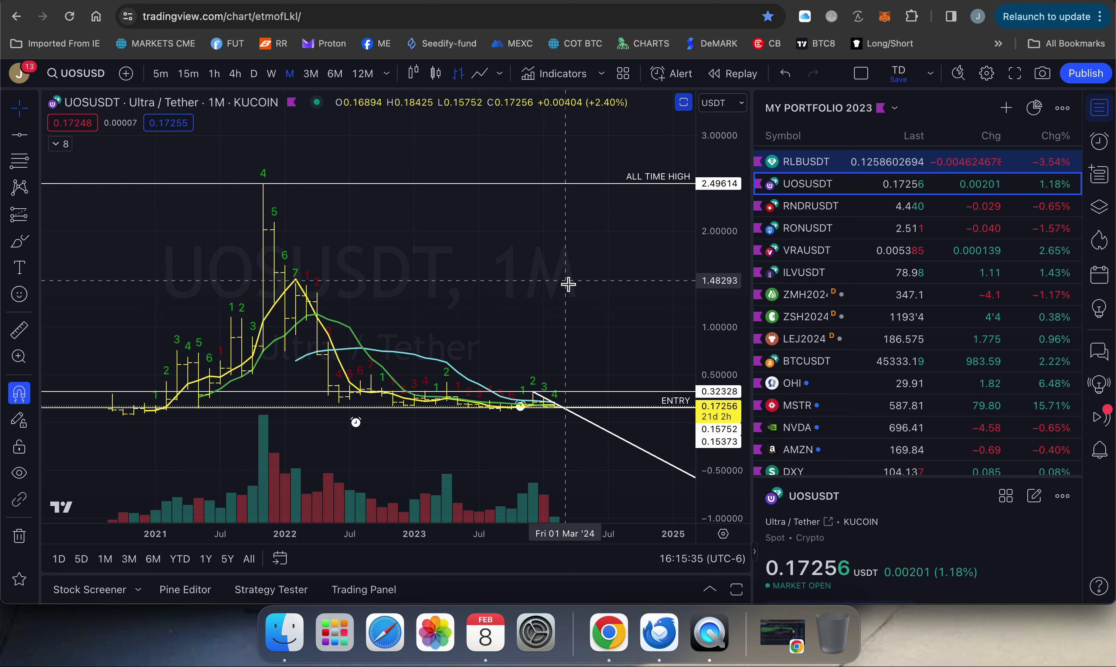
pyautogui.moveTo(722, 293); pyautogui.dragTo(722, 285)
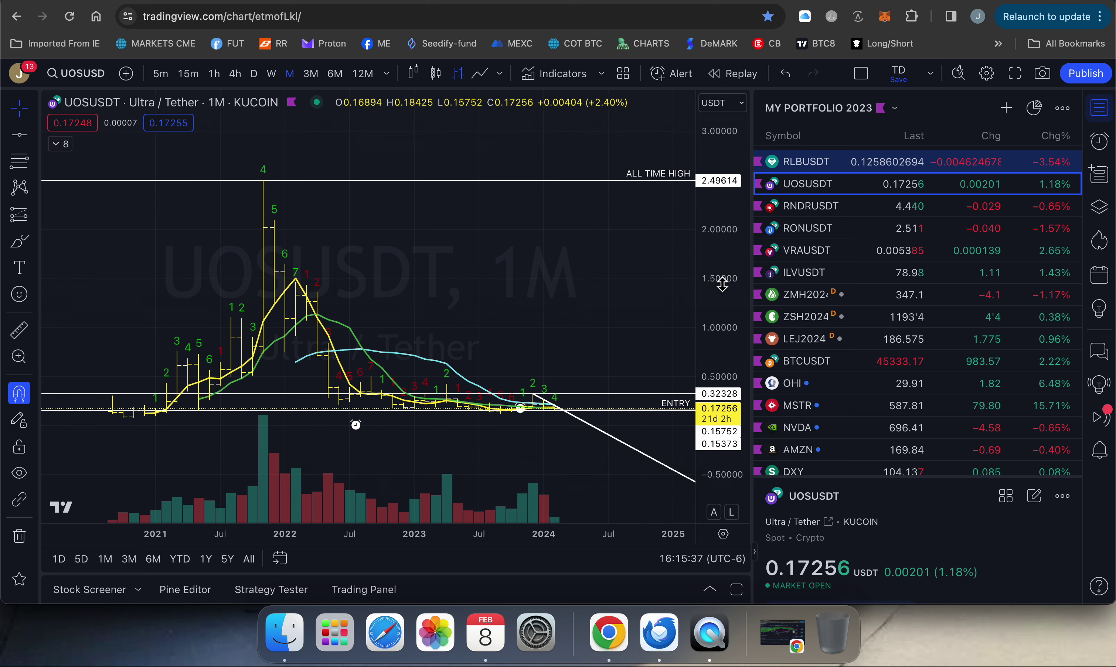
pyautogui.click(270, 75)
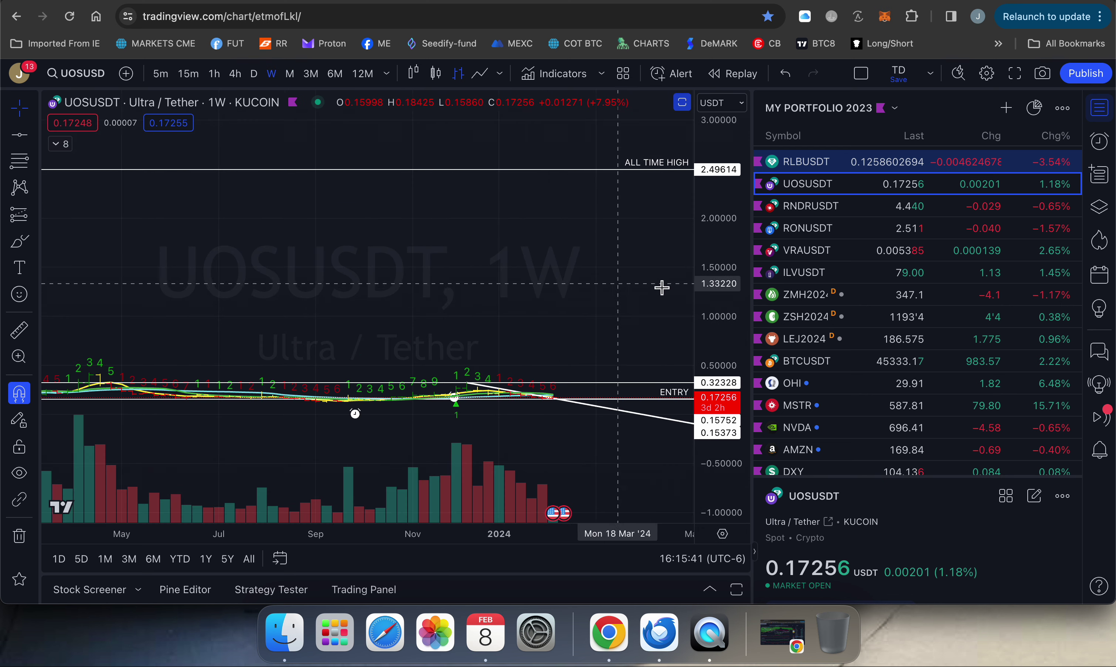
# Auto-scale the weekly UOSUSDT chart and zoom into recent months, trendline heading toward ENTRY.
pyautogui.click(713, 513)
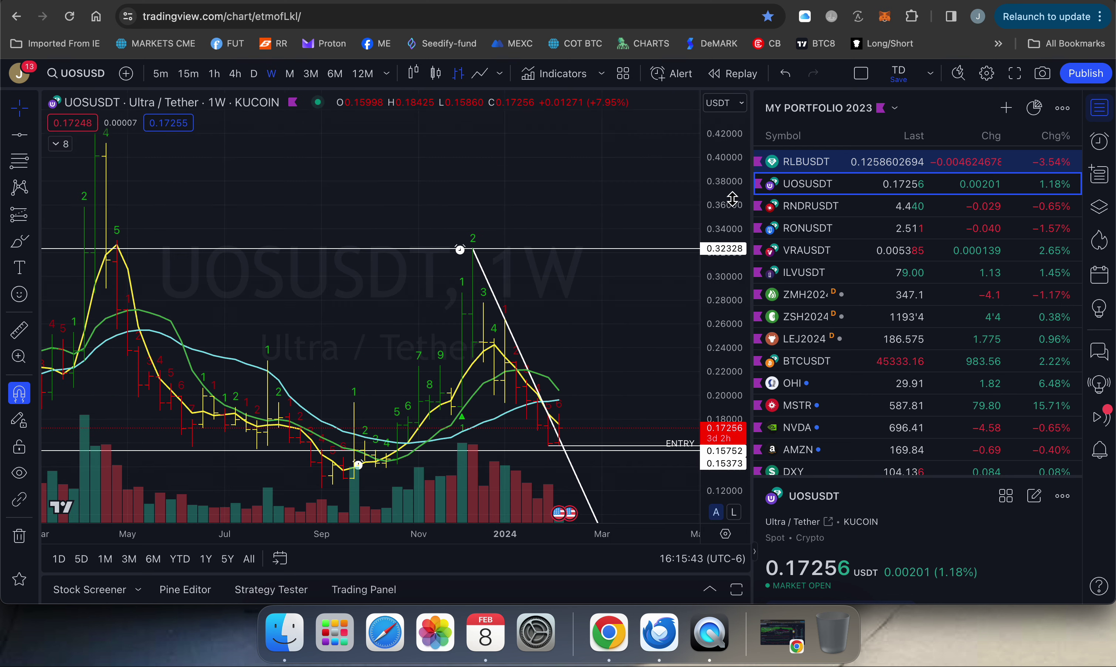
pyautogui.moveTo(733, 194); pyautogui.dragTo(729, 280)
pyautogui.moveTo(635, 349); pyautogui.dragTo(635, 267)
pyautogui.scroll(3, 633, 272)
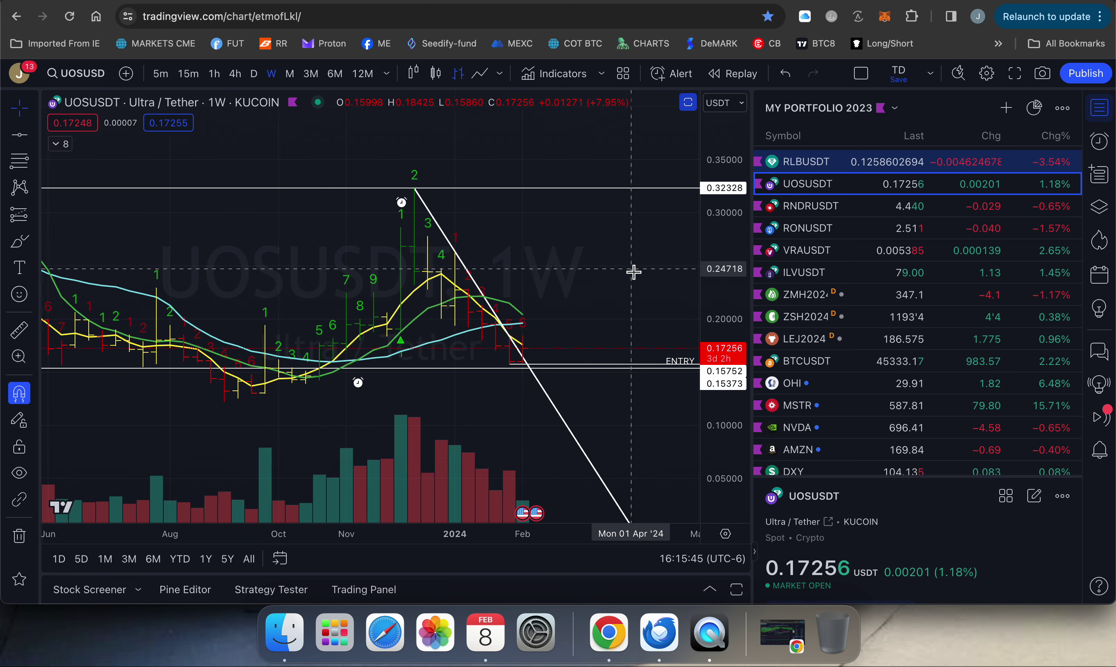
pyautogui.scroll(5, 633, 271)
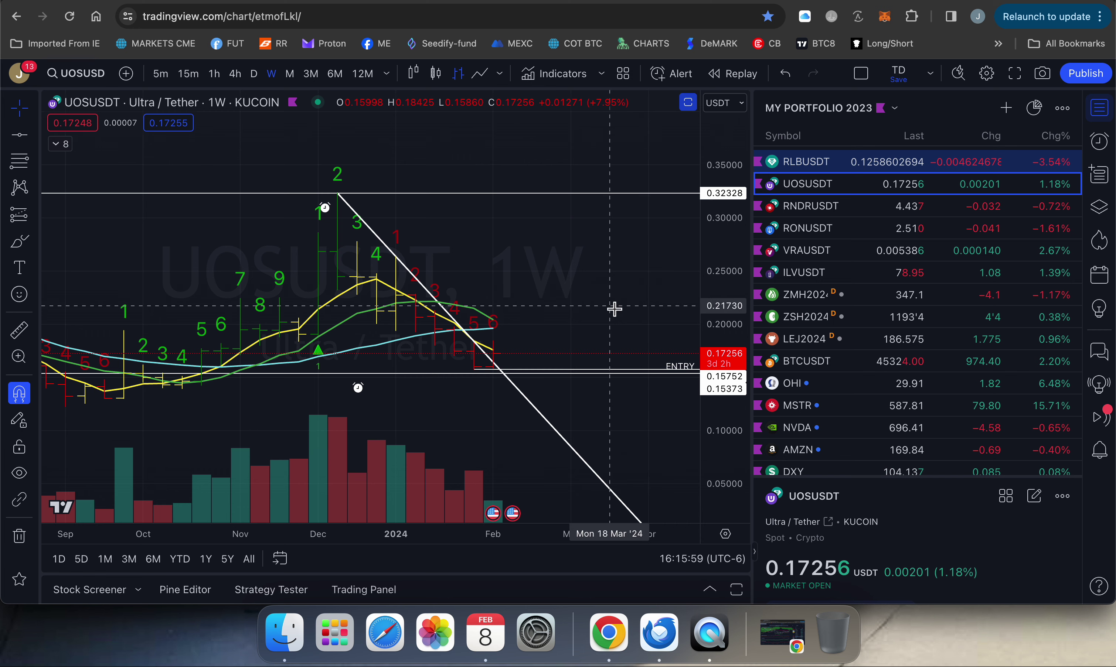
pyautogui.scroll(-2, 613, 309)
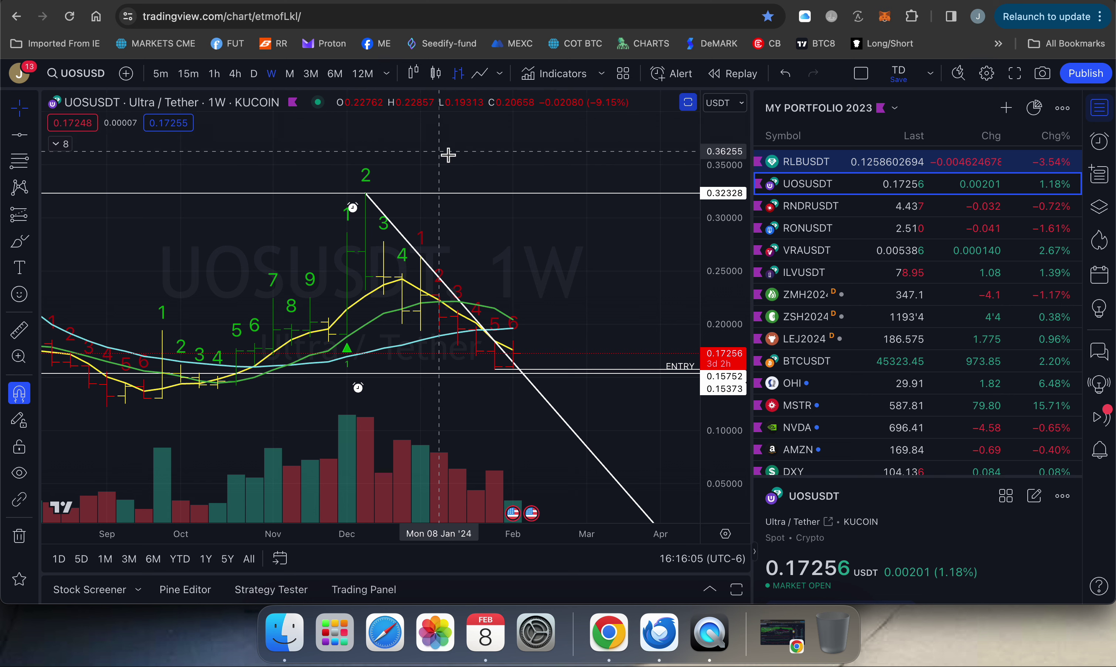
# Switch UOSUSDT back to monthly candles and pan to center the recent bars.
pyautogui.click(291, 74)
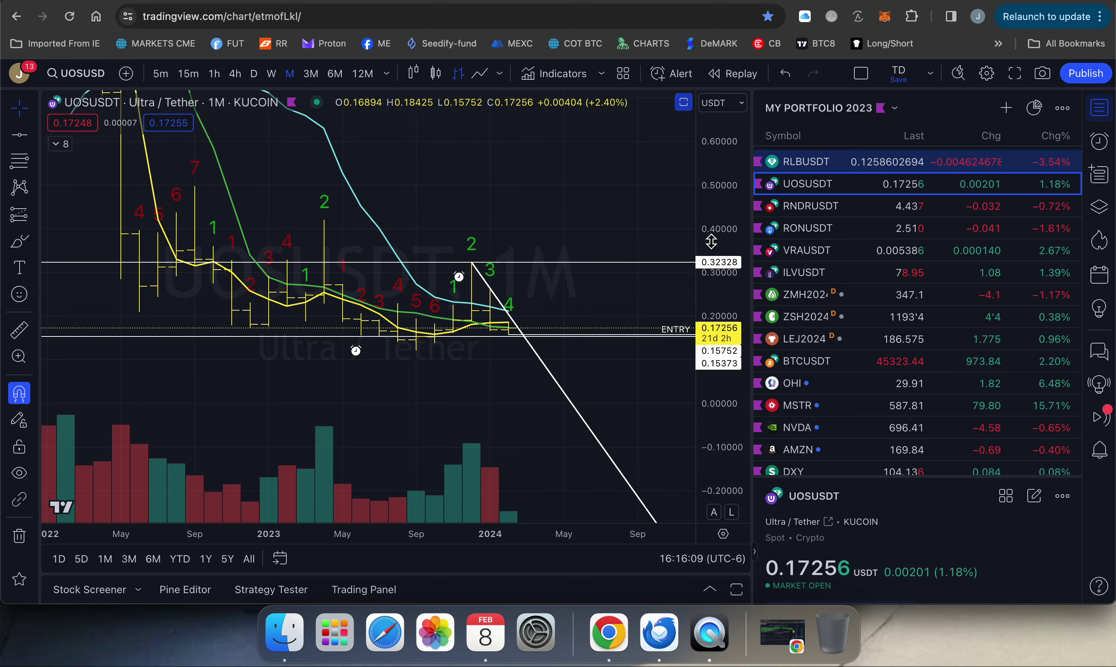
pyautogui.moveTo(720, 232); pyautogui.dragTo(721, 243)
pyautogui.moveTo(540, 184); pyautogui.dragTo(588, 249)
pyautogui.moveTo(726, 182); pyautogui.dragTo(722, 199)
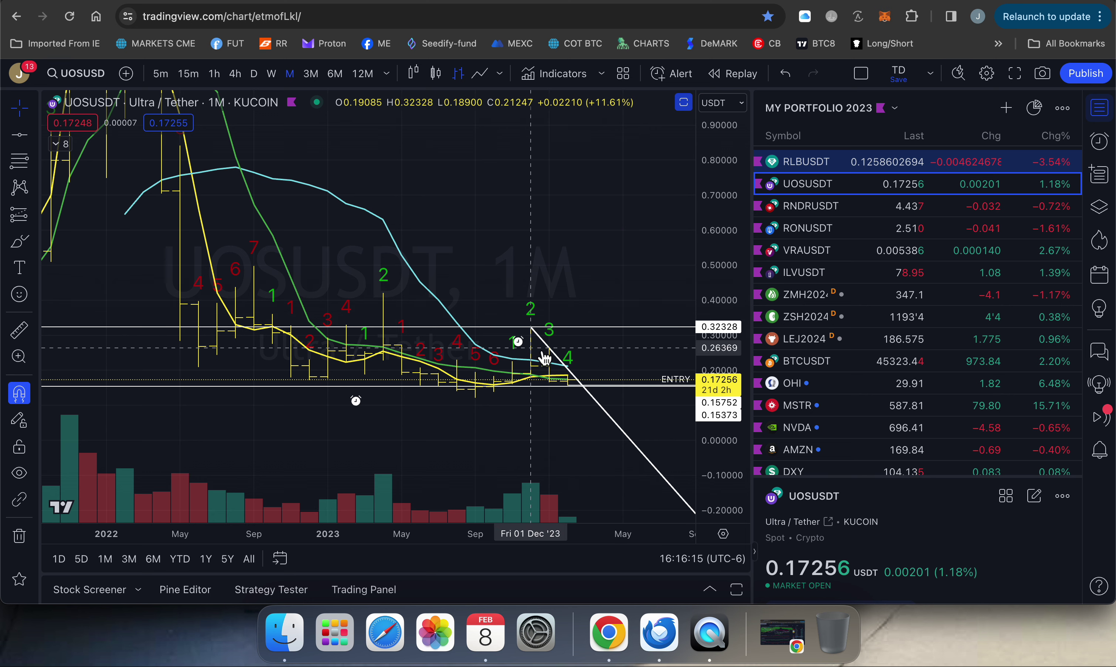
pyautogui.moveTo(620, 238); pyautogui.dragTo(570, 251)
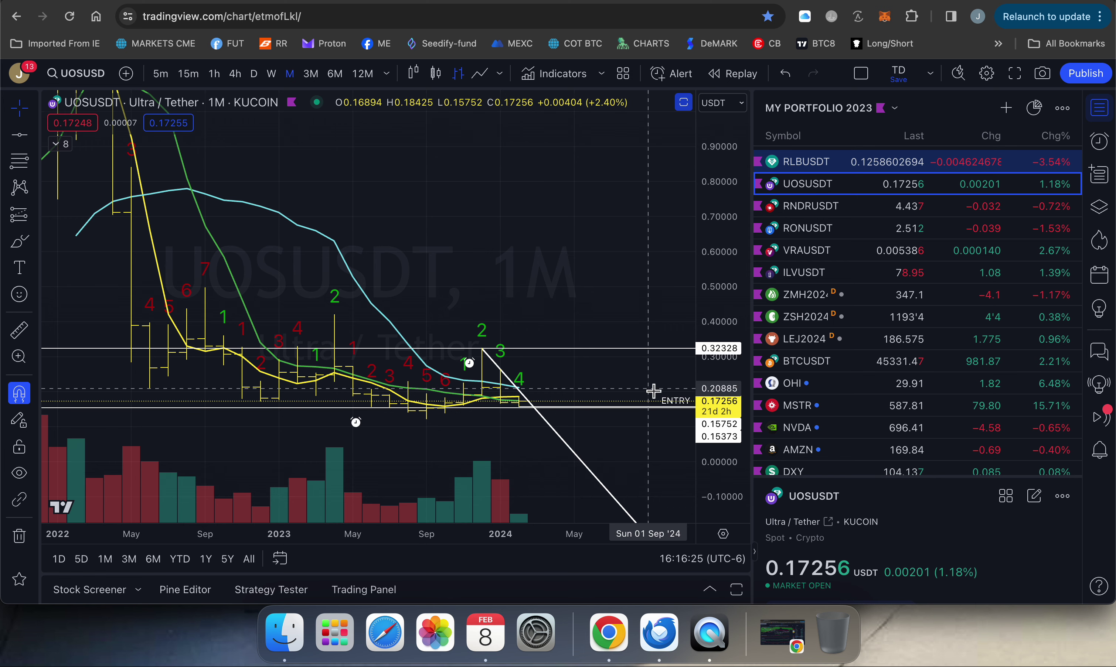
pyautogui.scroll(3, 661, 322)
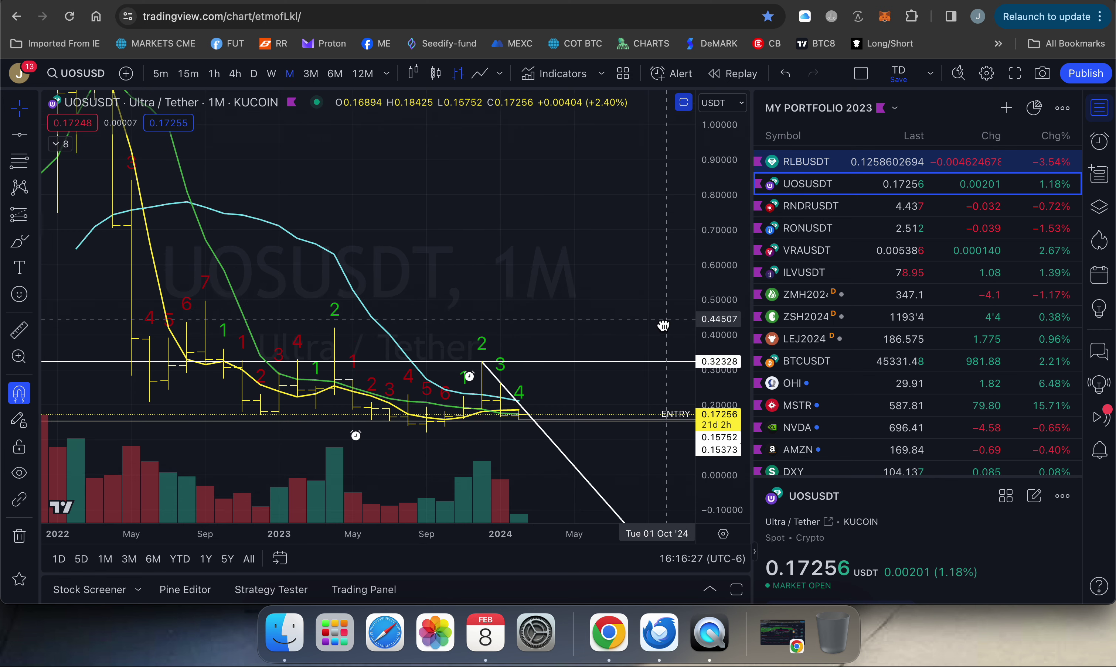
pyautogui.moveTo(580, 230); pyautogui.dragTo(602, 257)
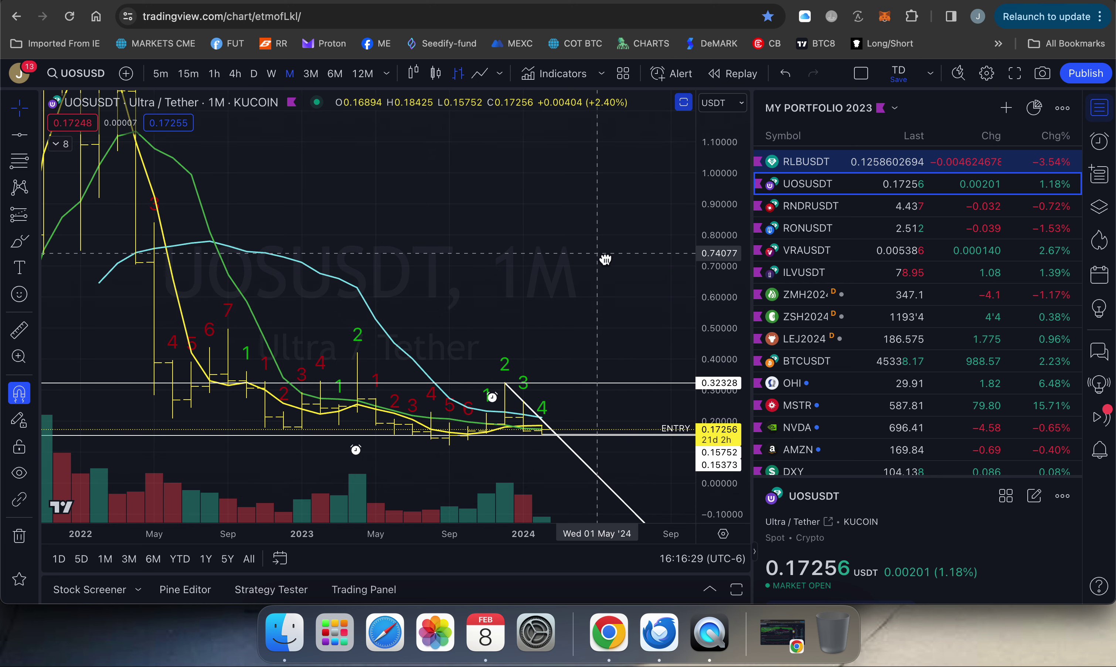
# Restore the indicator panes and chart BTCUSDT from the watchlist.
pyautogui.click(684, 103)
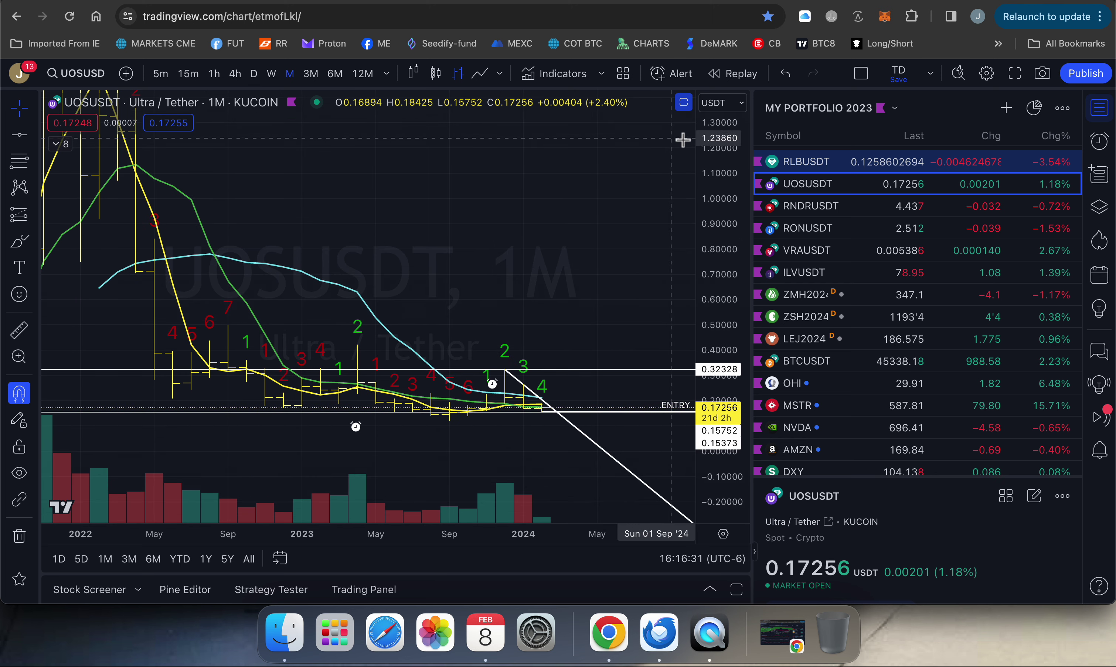
pyautogui.click(683, 105)
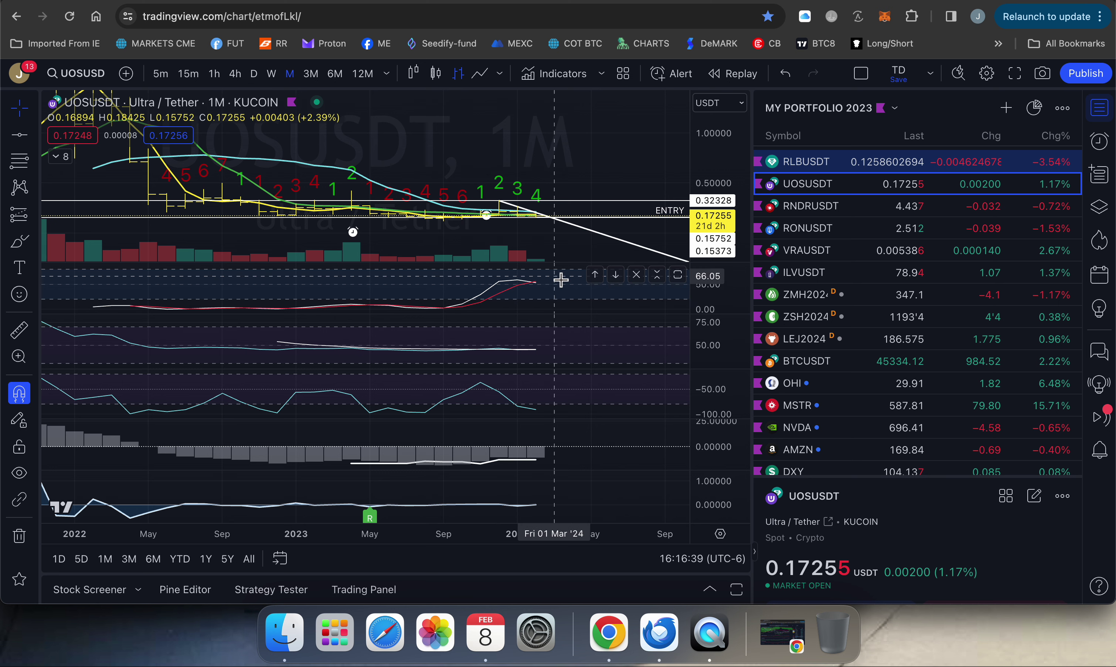
pyautogui.moveTo(635, 159); pyautogui.dragTo(608, 172)
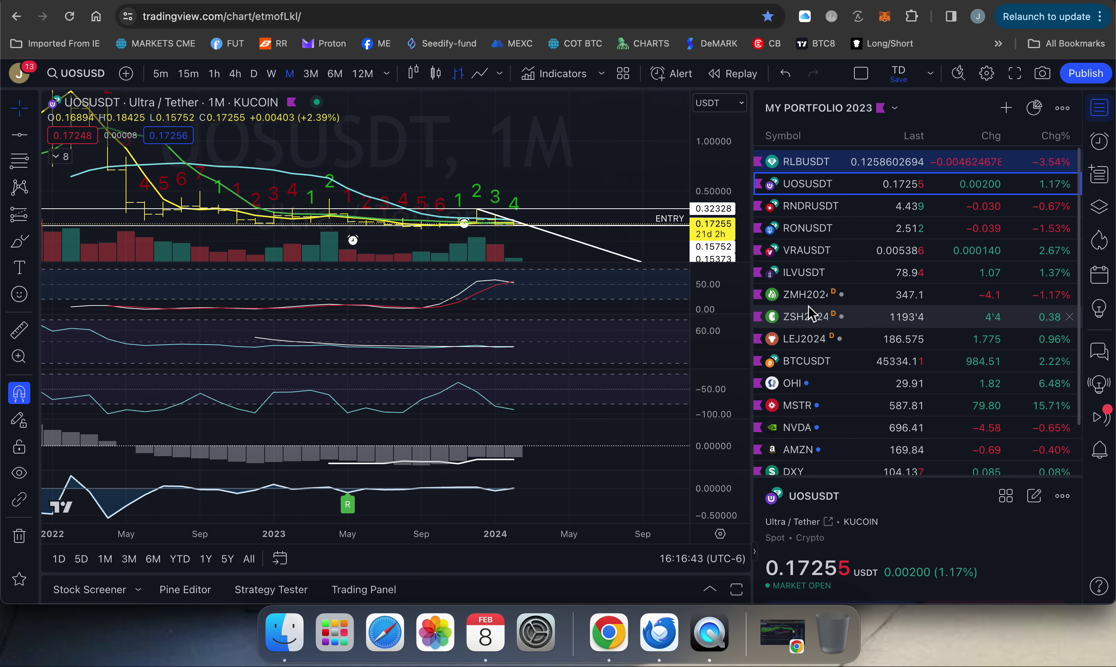
pyautogui.click(819, 371)
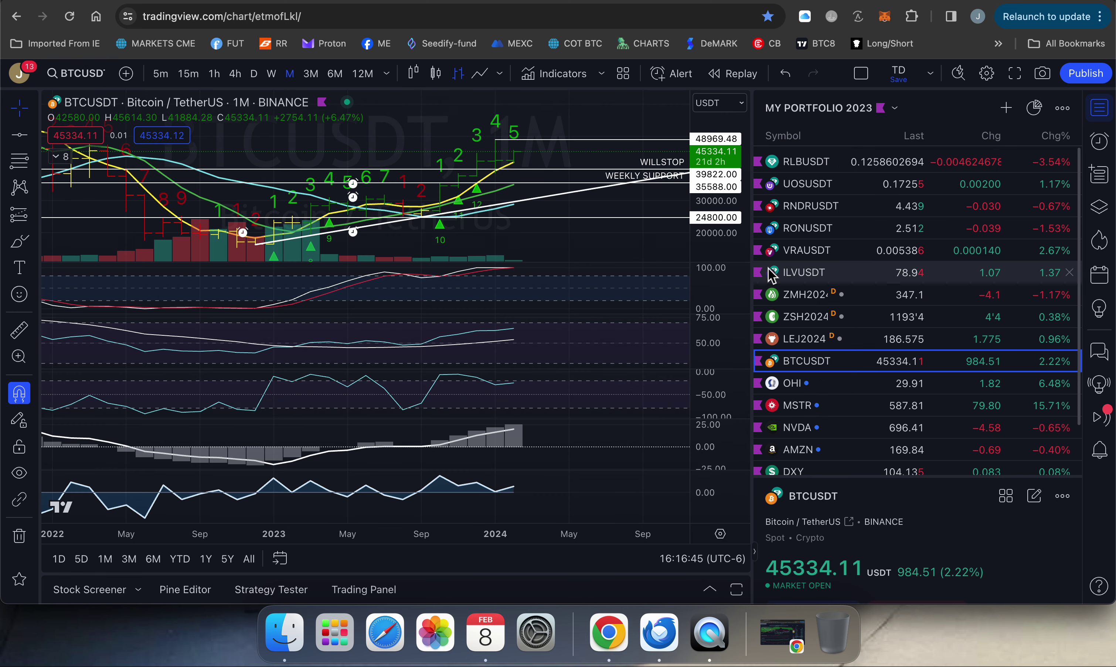
# Pan the BTCUSDT monthly chart slightly.
pyautogui.moveTo(661, 245); pyautogui.dragTo(655, 243)
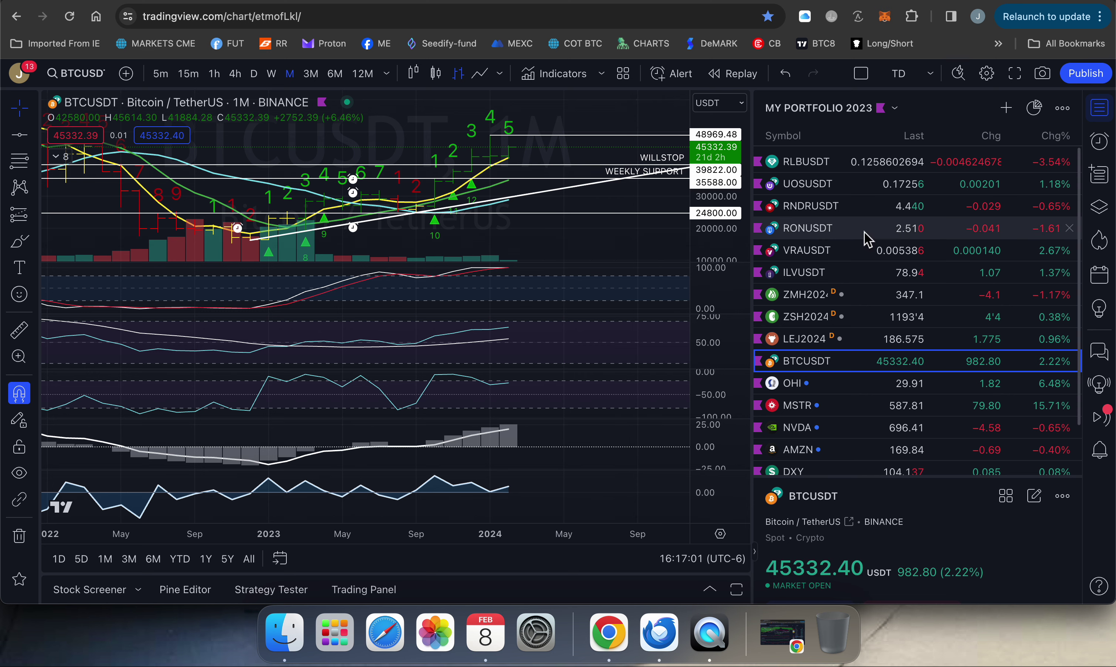
# Chart ILVUSDT on daily candles in one maximized, auto-scaled pane with STOP 70.48 visible.
pyautogui.click(809, 273)
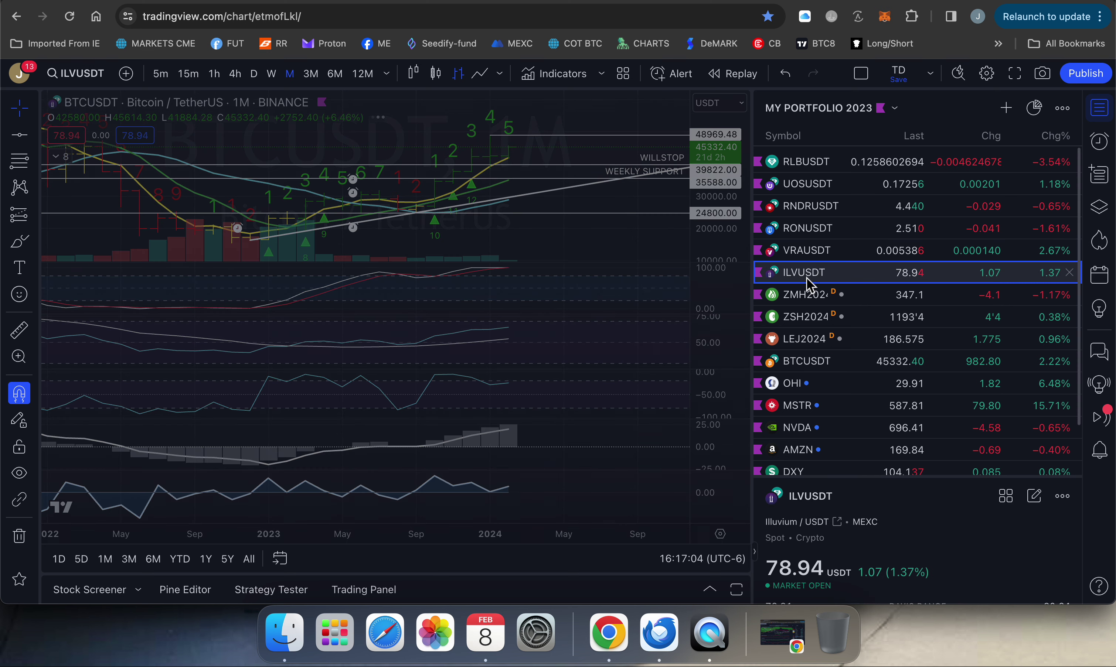
pyautogui.moveTo(602, 187); pyautogui.dragTo(605, 106)
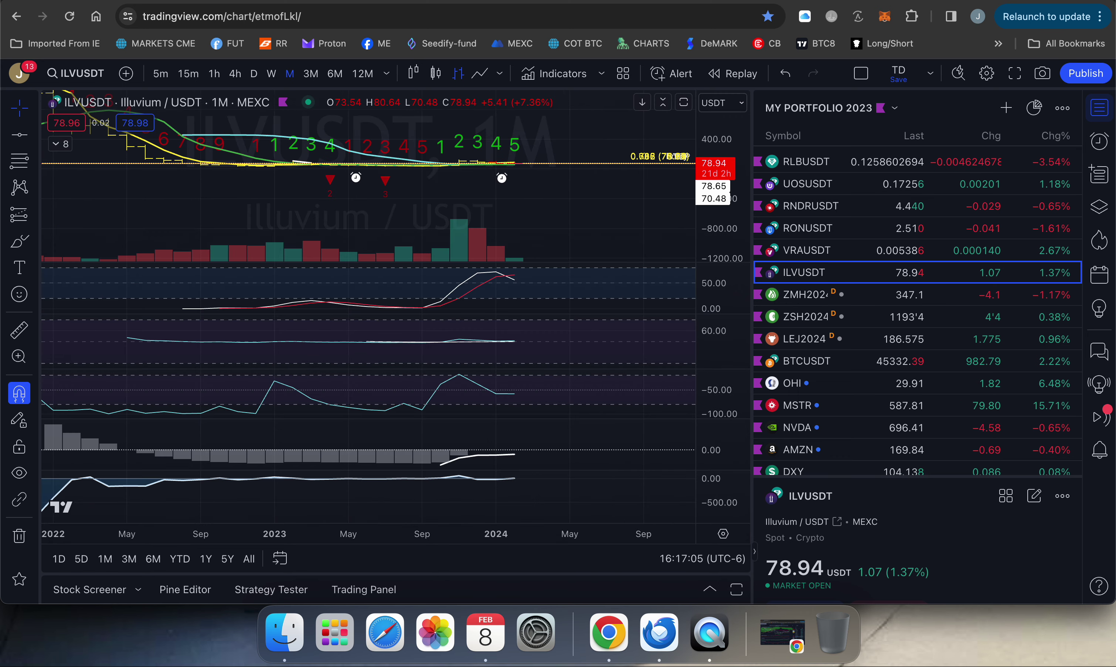
pyautogui.click(254, 74)
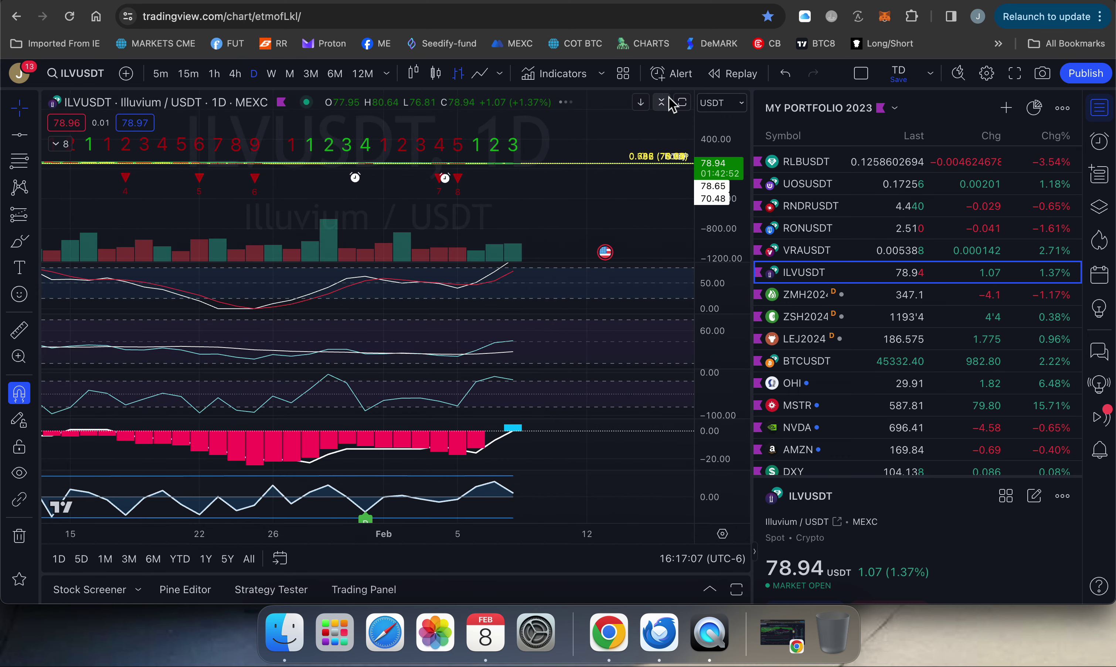
pyautogui.click(681, 104)
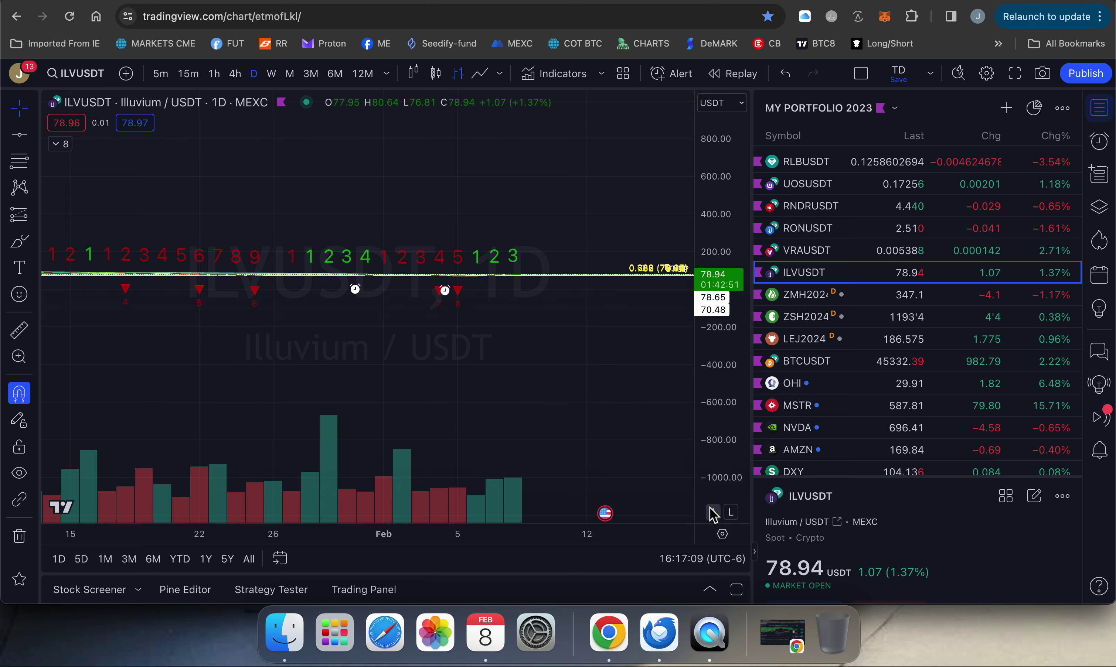
pyautogui.click(713, 513)
pyautogui.moveTo(645, 299); pyautogui.dragTo(628, 123)
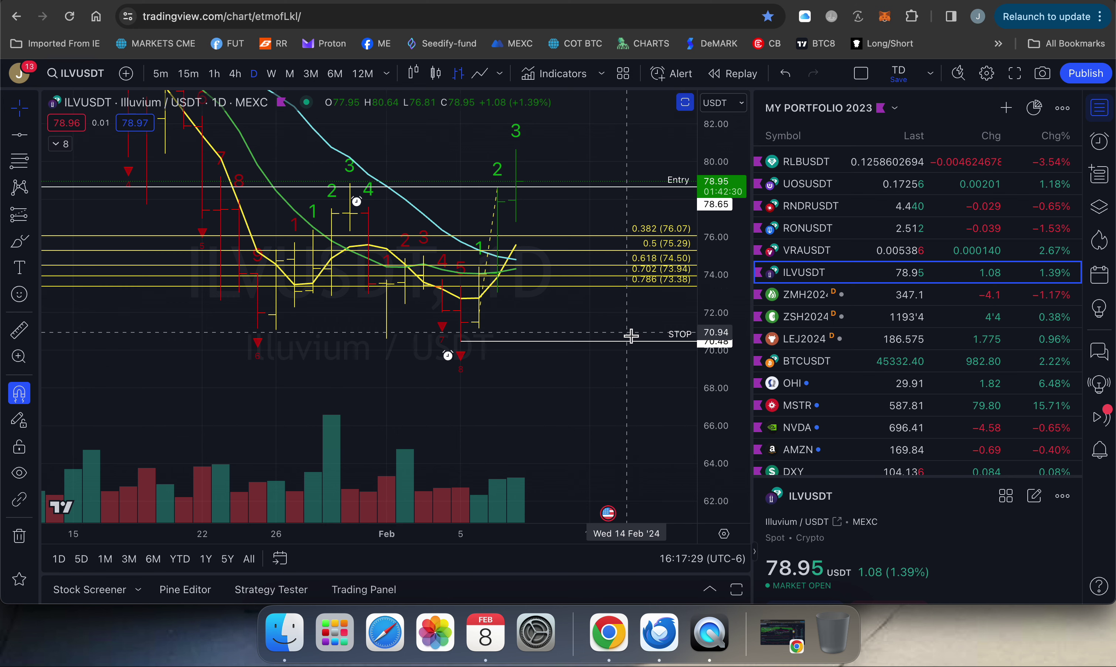
# Save the STOP ray's alert under the name STOPPED OUT.
pyautogui.rightClick(559, 346)
pyautogui.click(625, 232)
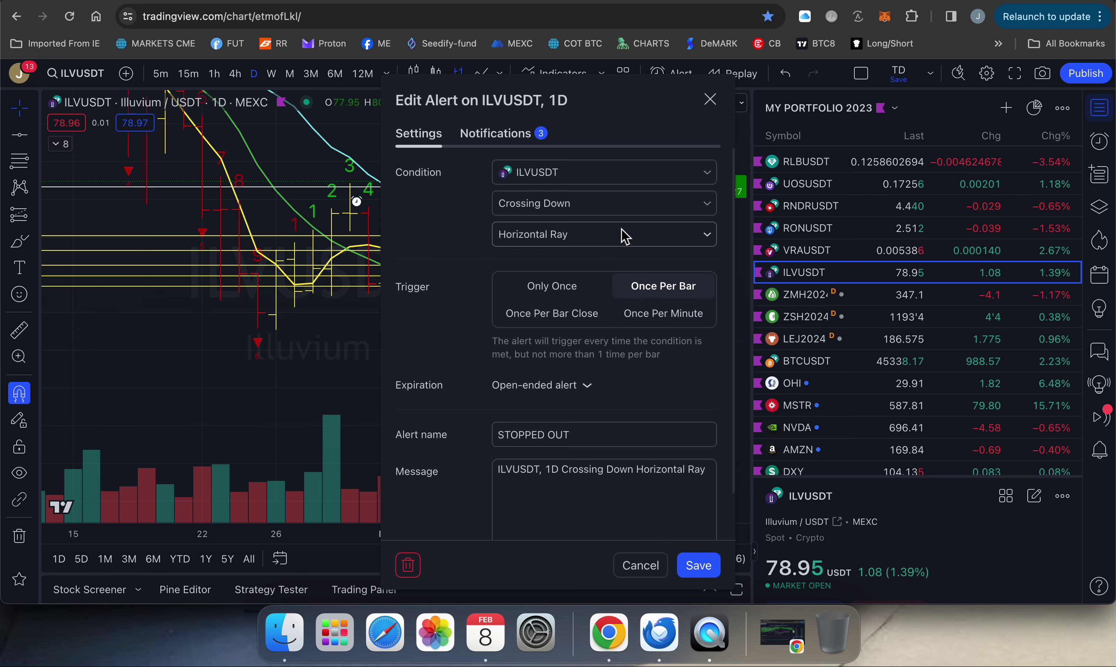
pyautogui.tripleClick(583, 436)
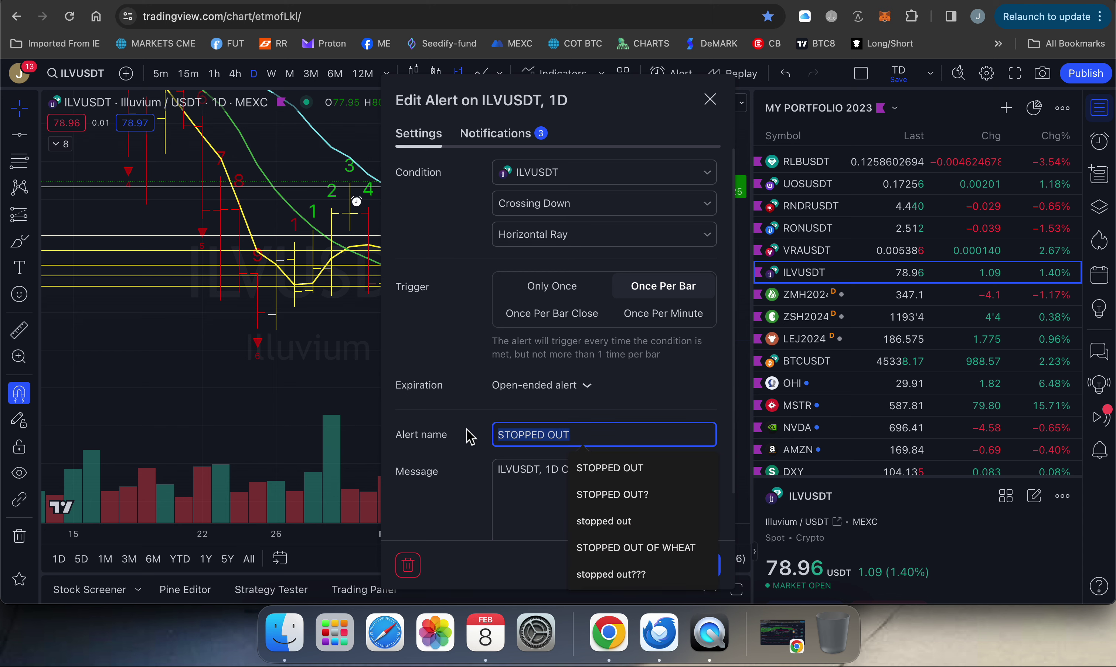
pyautogui.click(676, 393)
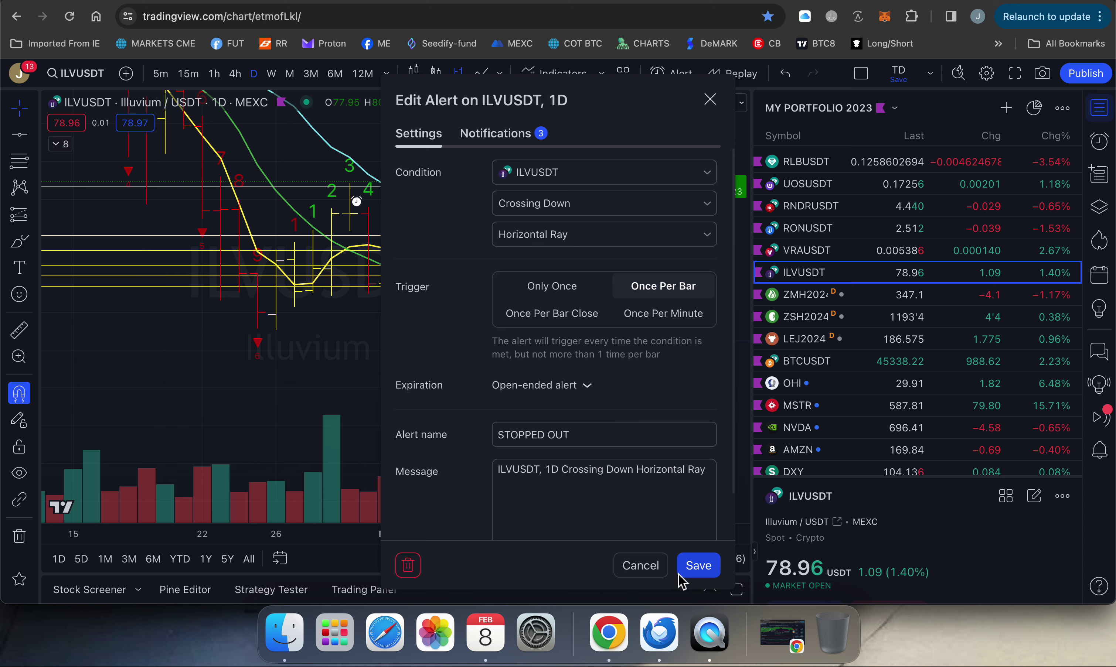
pyautogui.click(702, 570)
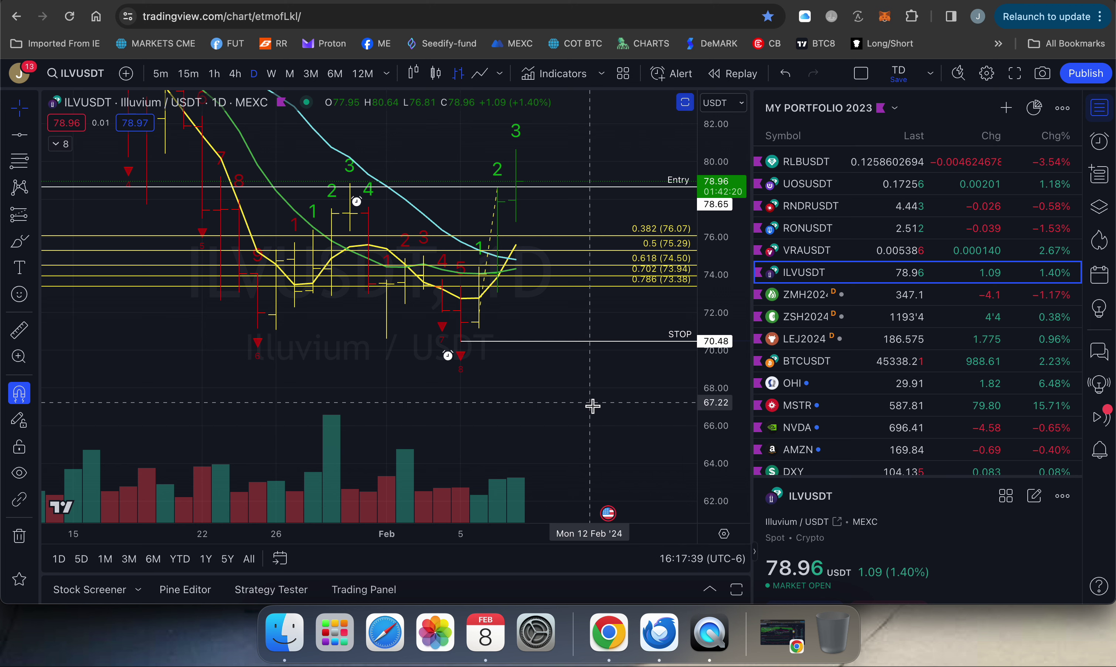
# Change the STOP ray's label text to STOPLOSS.
pyautogui.click(682, 348)
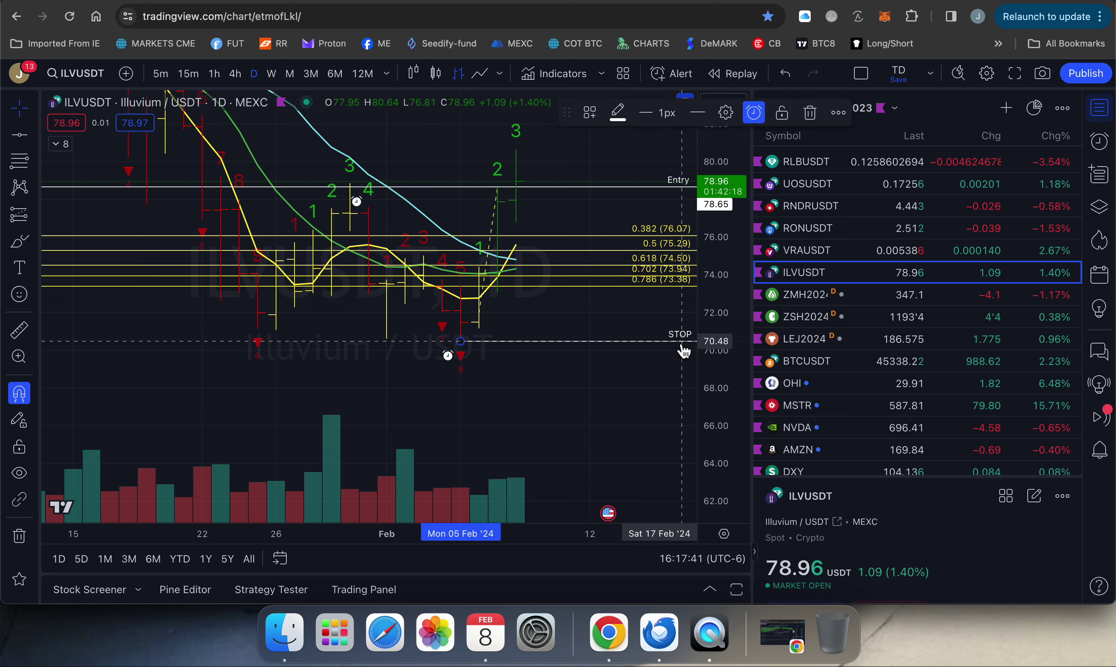
pyautogui.doubleClick(682, 347)
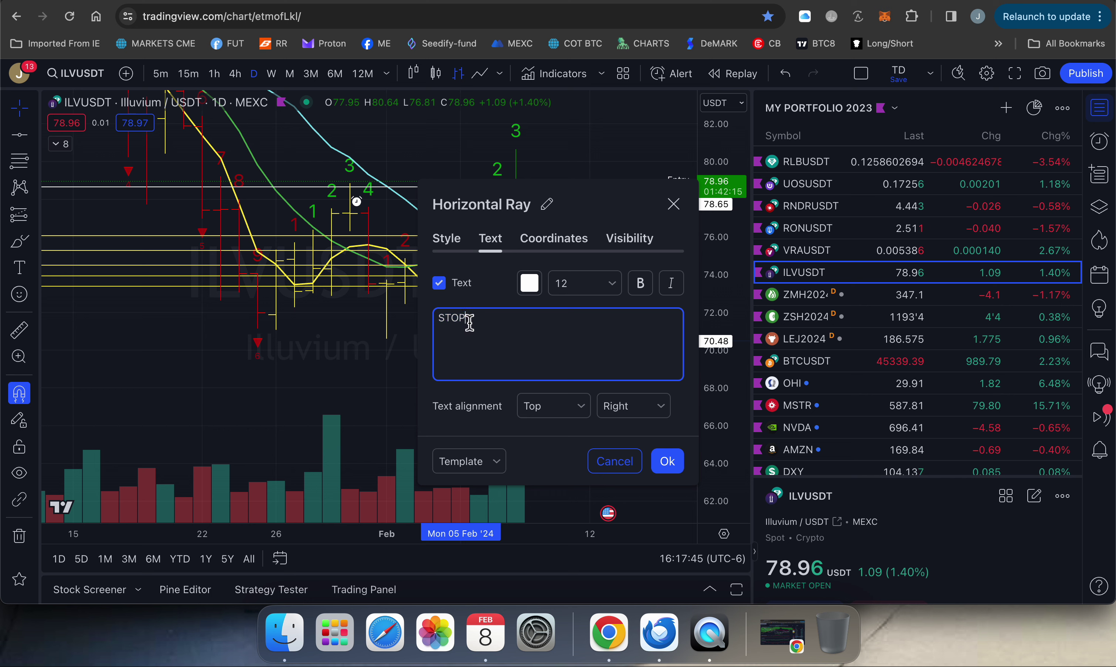
pyautogui.click(670, 464)
# Delete the Fibonacci retracement, keeping the 78.65 Entry and 70.48 STOPLOSS lines, and rescale the chart.
pyautogui.click(638, 429)
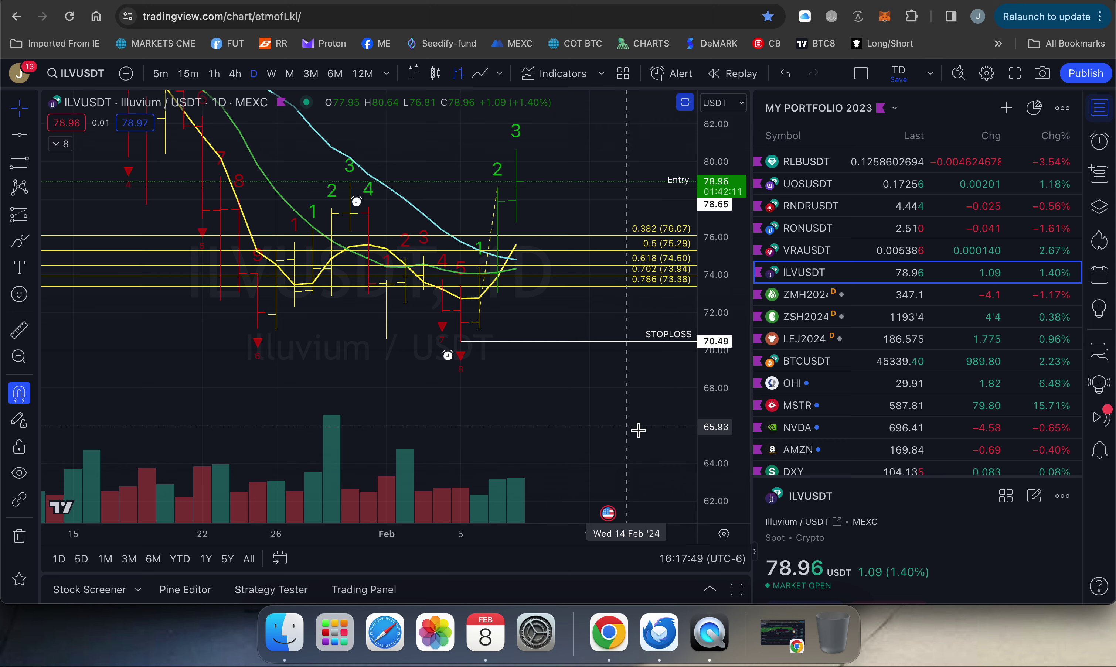
pyautogui.click(484, 276)
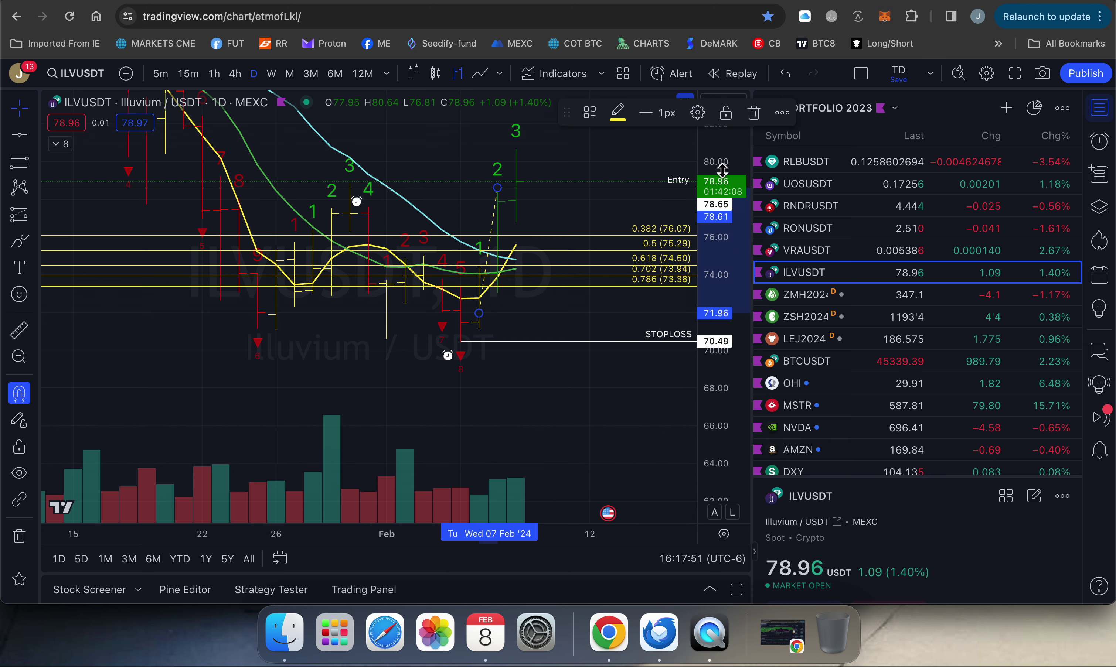
pyautogui.click(754, 113)
pyautogui.moveTo(679, 285)
pyautogui.mouseDown()
pyautogui.moveTo(660, 323)
pyautogui.moveTo(716, 343)
pyautogui.moveTo(709, 362)
pyautogui.mouseUp()
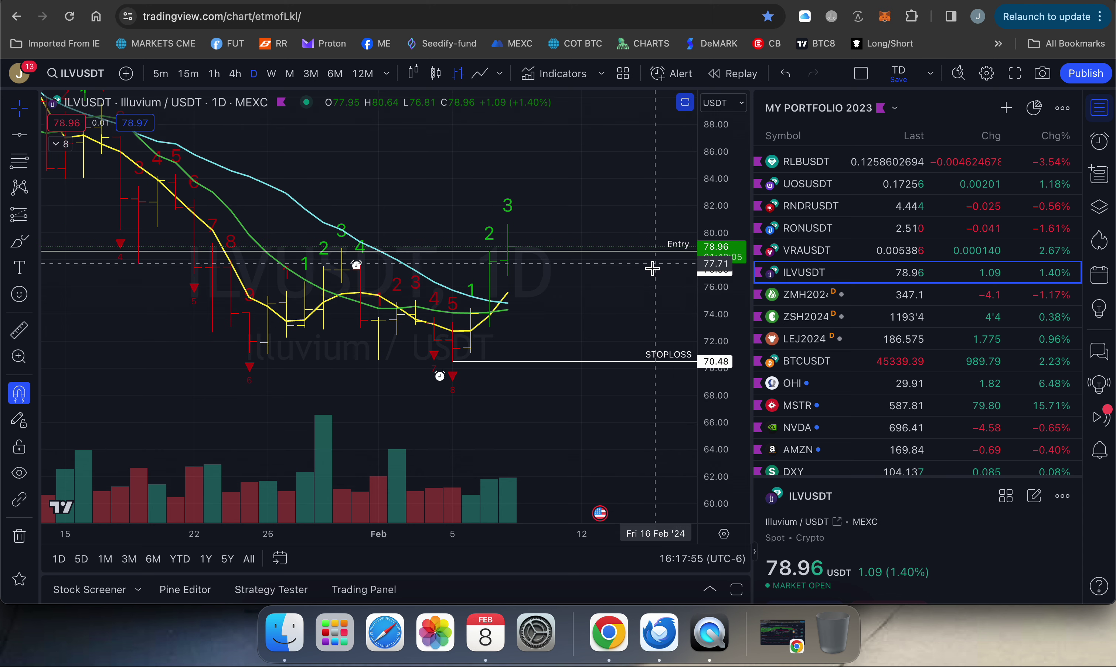
pyautogui.moveTo(607, 303); pyautogui.dragTo(606, 284)
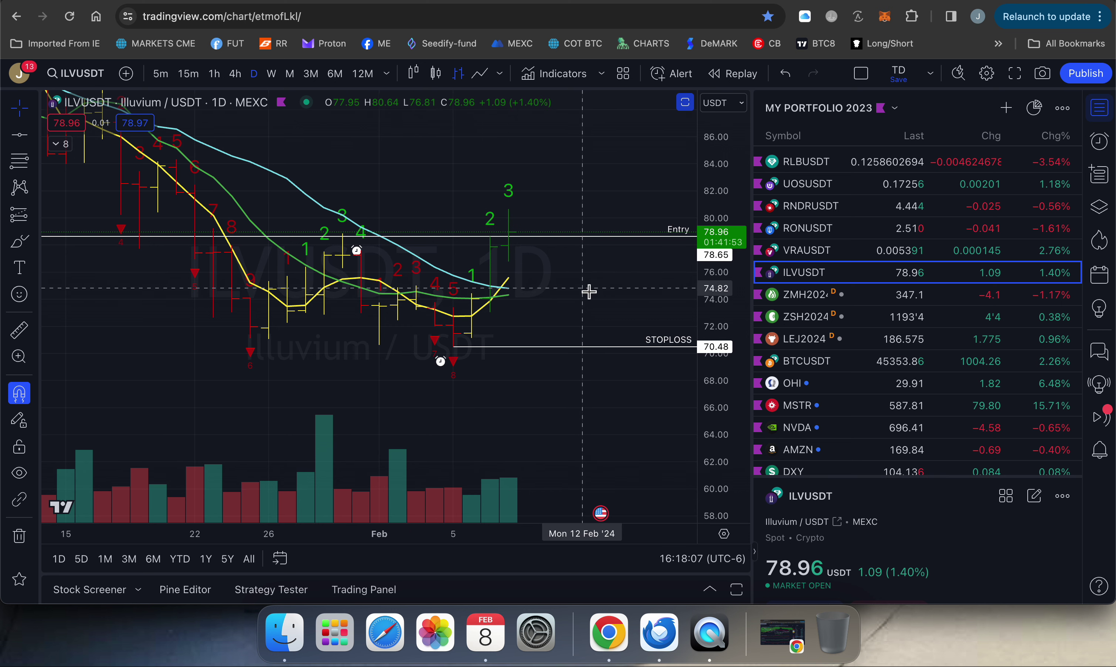
pyautogui.moveTo(722, 177); pyautogui.dragTo(722, 181)
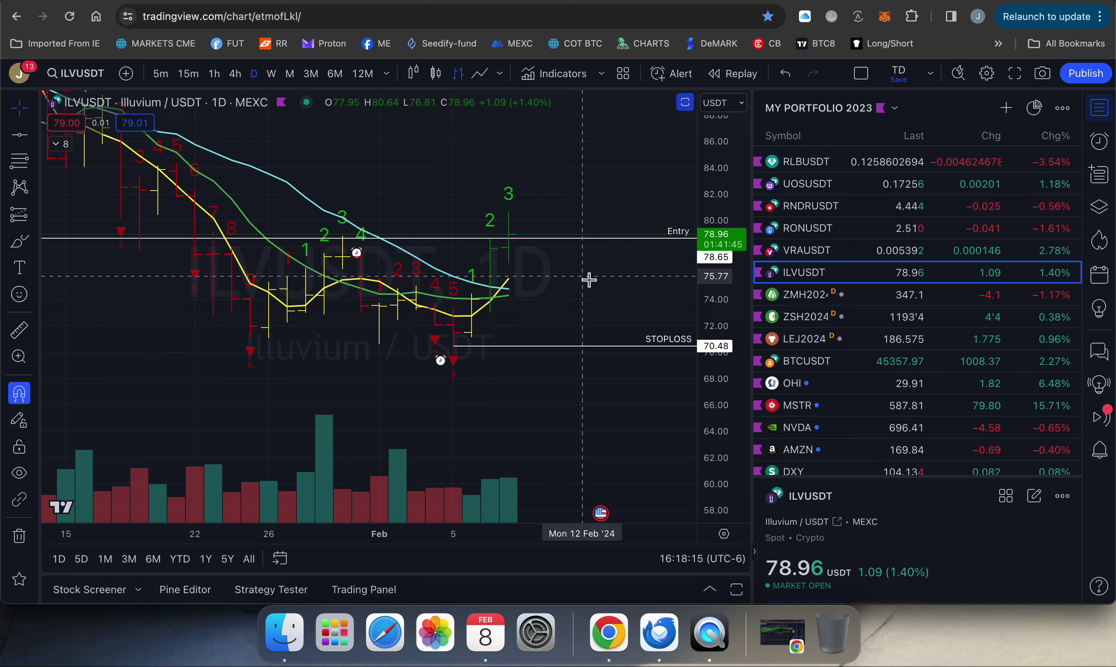
# Restore the oscillator and histogram panes beneath the ILVUSDT daily chart.
pyautogui.click(685, 103)
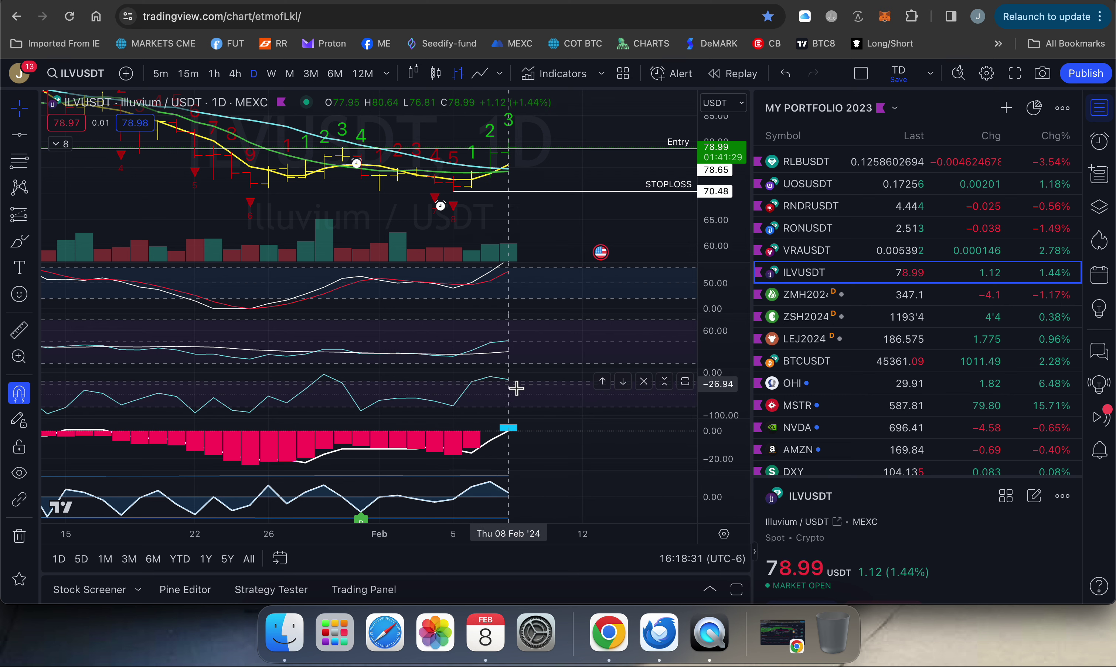
pyautogui.moveTo(662, 229); pyautogui.dragTo(649, 229)
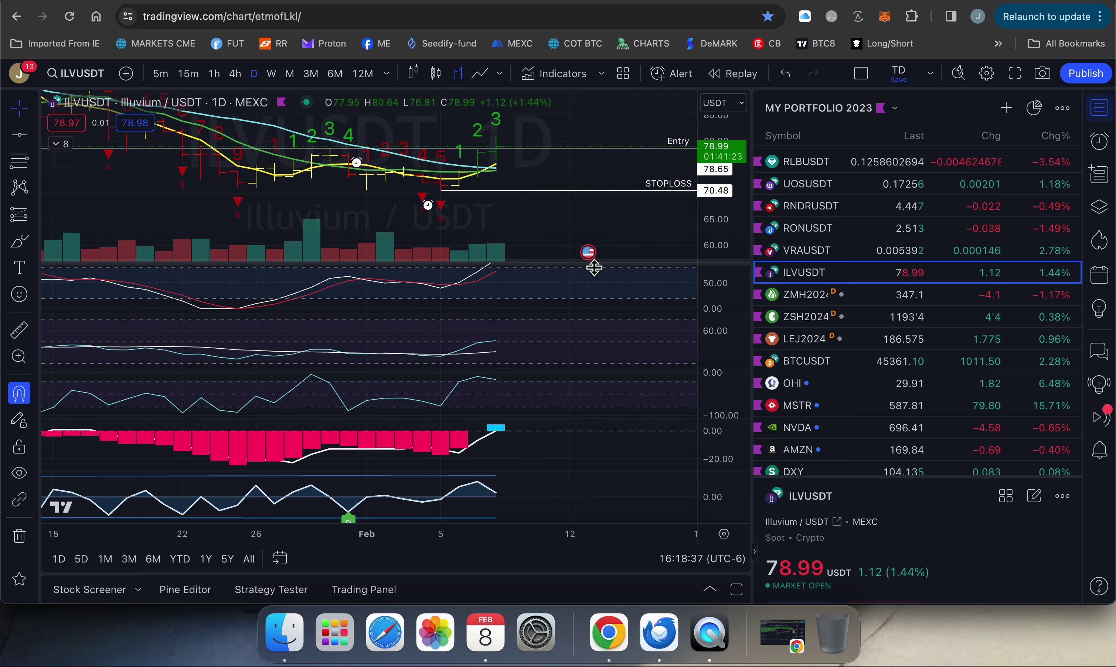
# Show ILVUSDT on weekly candles with a full-height, compressed price pane.
pyautogui.click(271, 74)
pyautogui.click(690, 103)
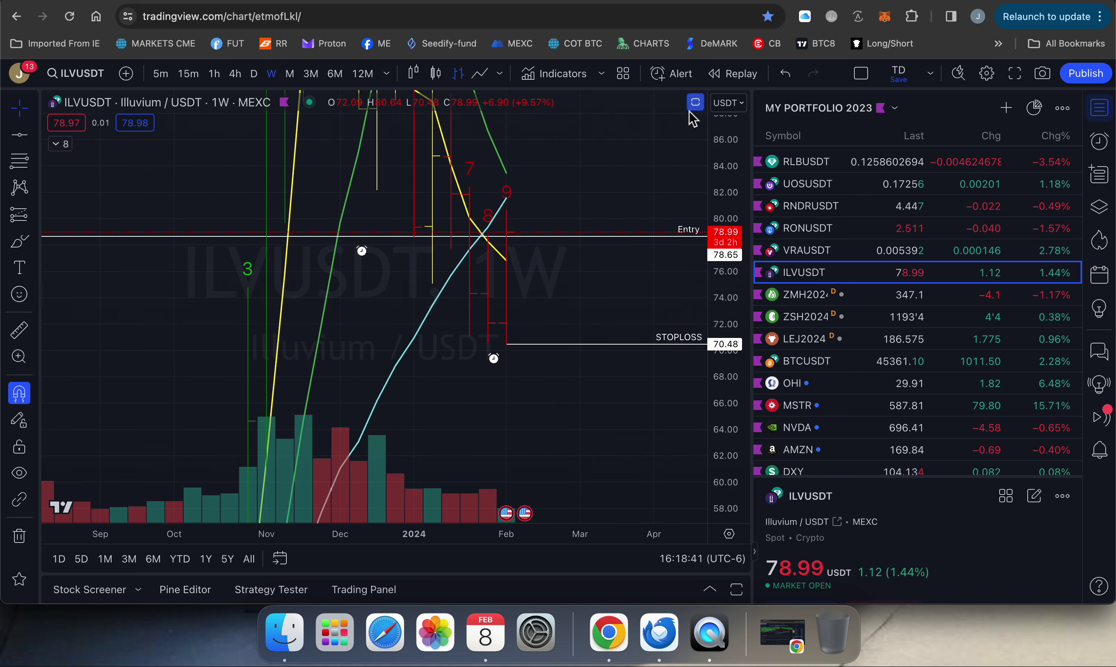
pyautogui.moveTo(726, 160); pyautogui.dragTo(721, 294)
pyautogui.moveTo(732, 149); pyautogui.dragTo(731, 298)
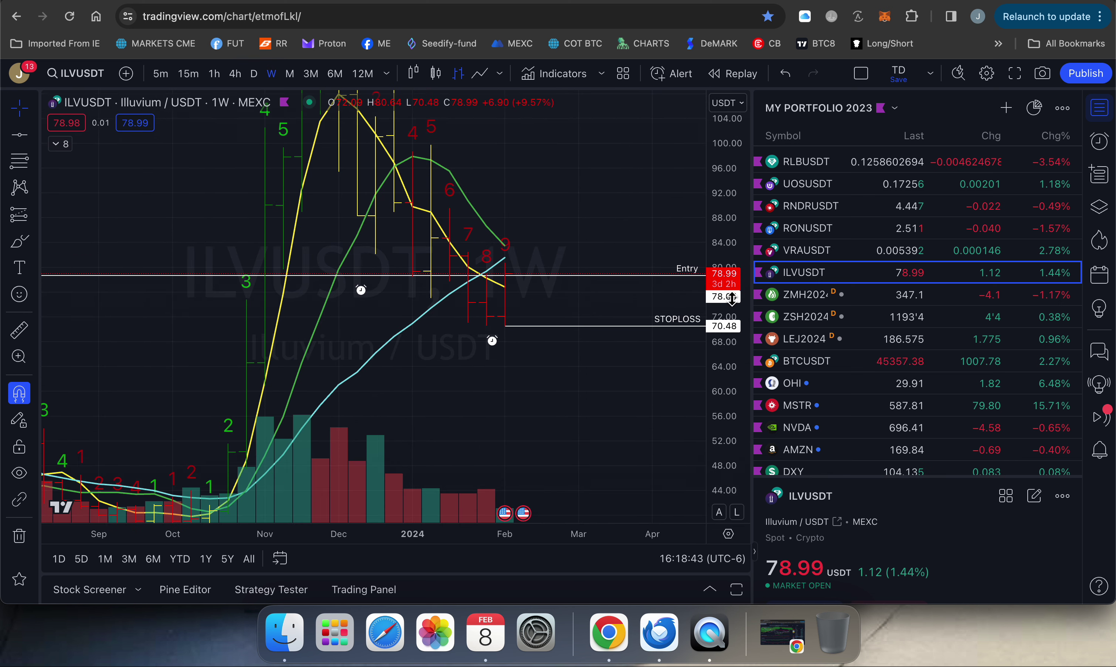
pyautogui.moveTo(735, 166); pyautogui.dragTo(498, 219)
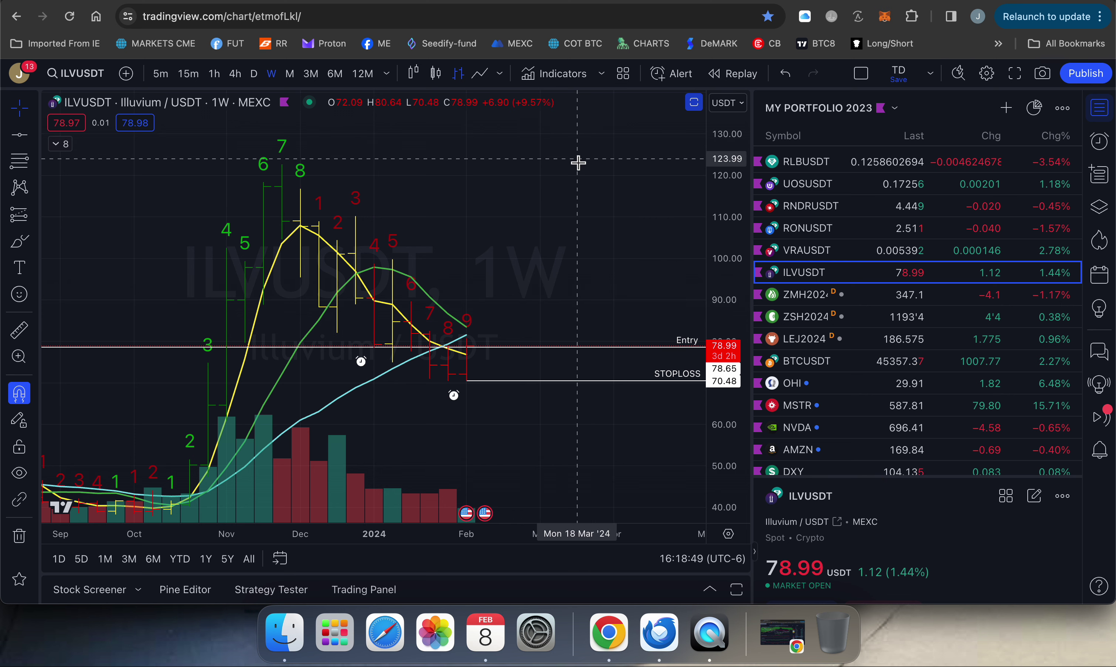
# Draw a Fib retracement from the late-2023 peak to the February low.
pyautogui.click(19, 163)
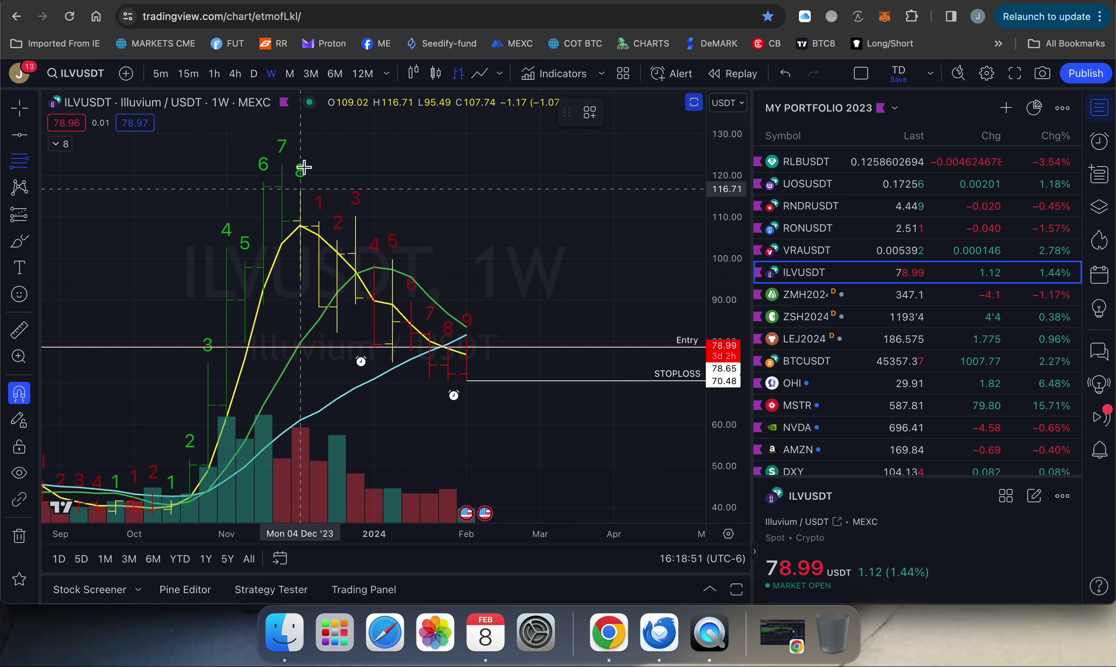
pyautogui.click(281, 165)
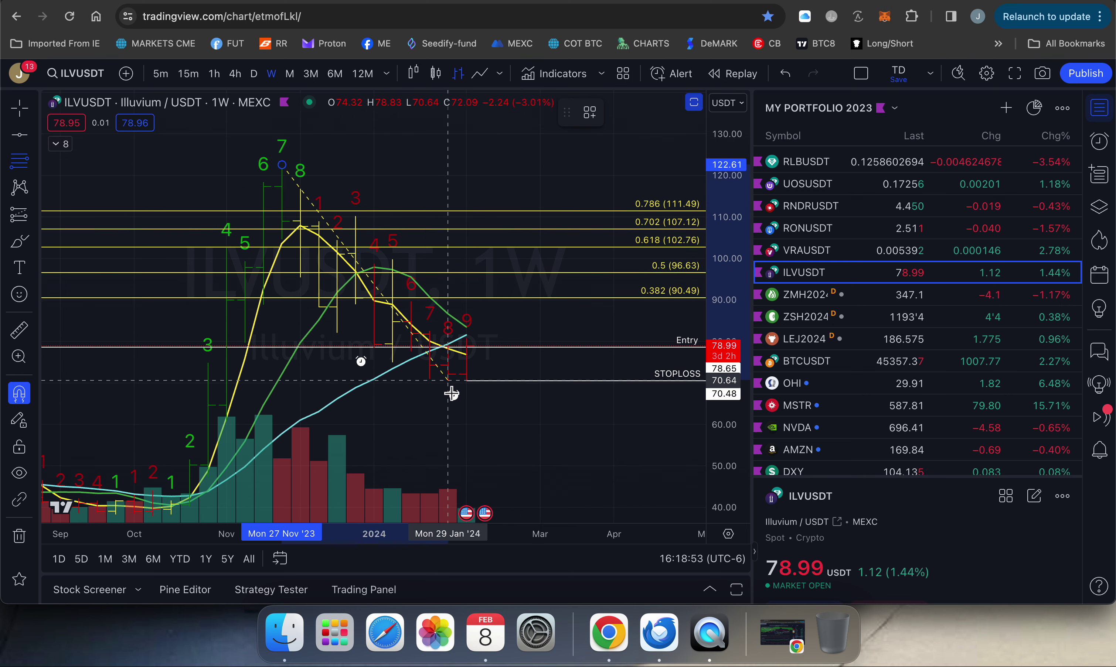
pyautogui.click(466, 383)
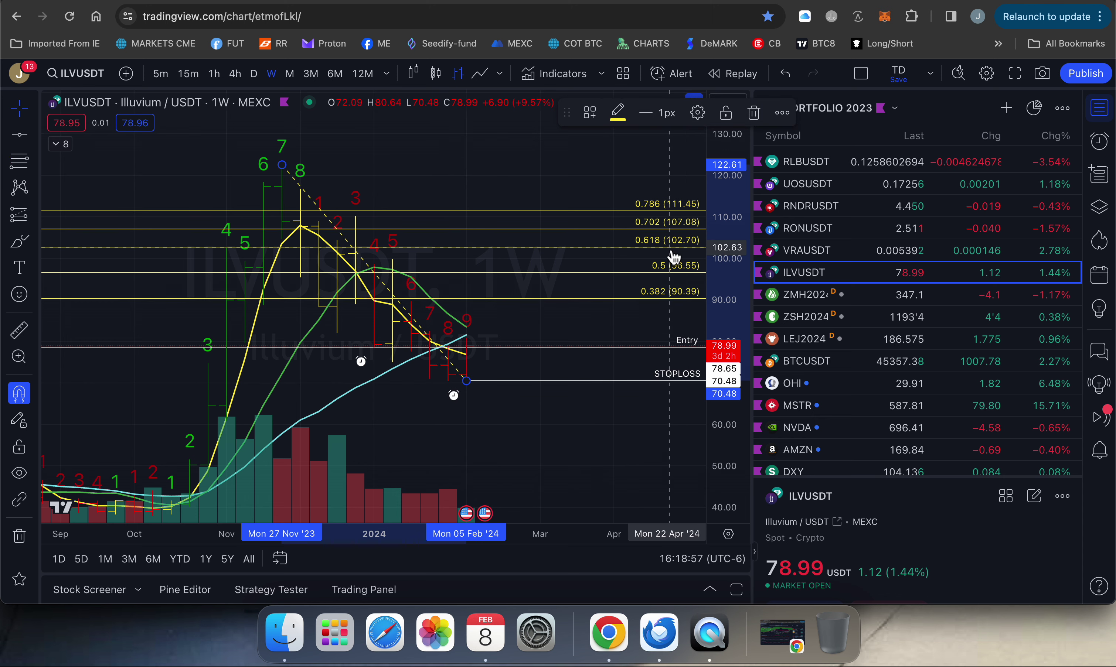
pyautogui.click(490, 152)
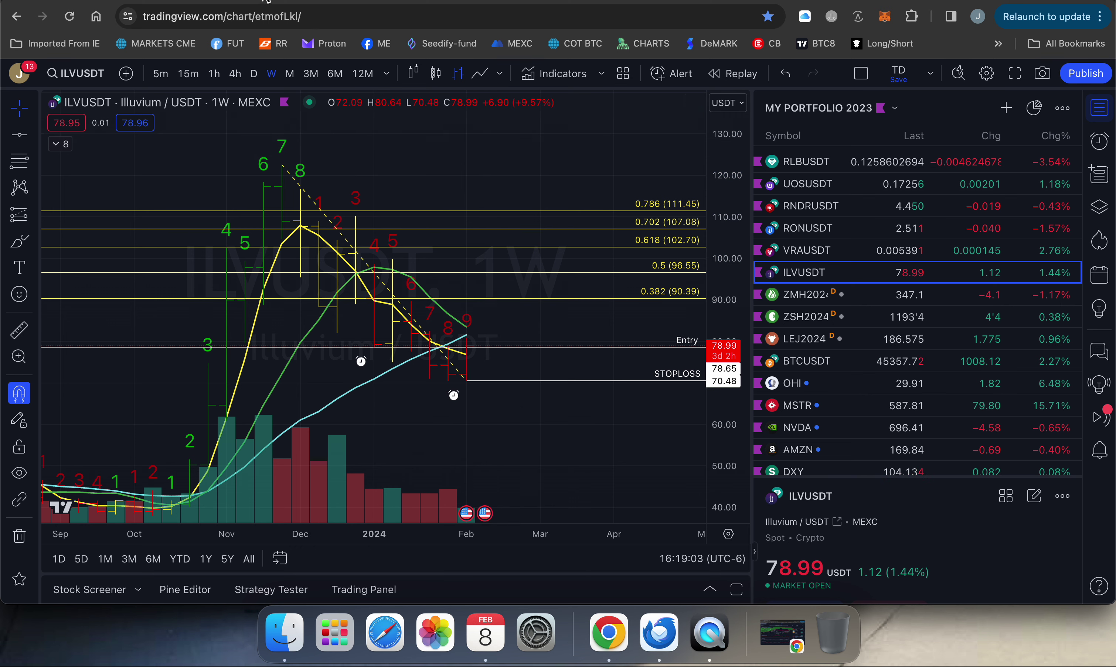
# Open CoinMarketCap in a new tab and search ILV to reach the Illuvium page.
pyautogui.press('super+t')
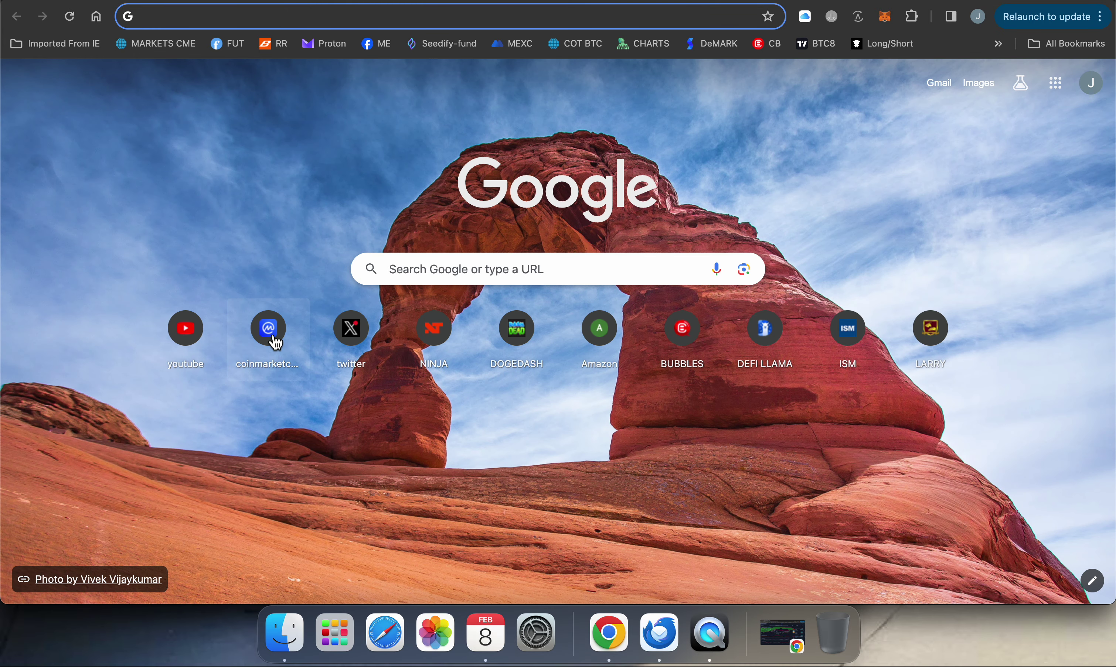
pyautogui.click(273, 337)
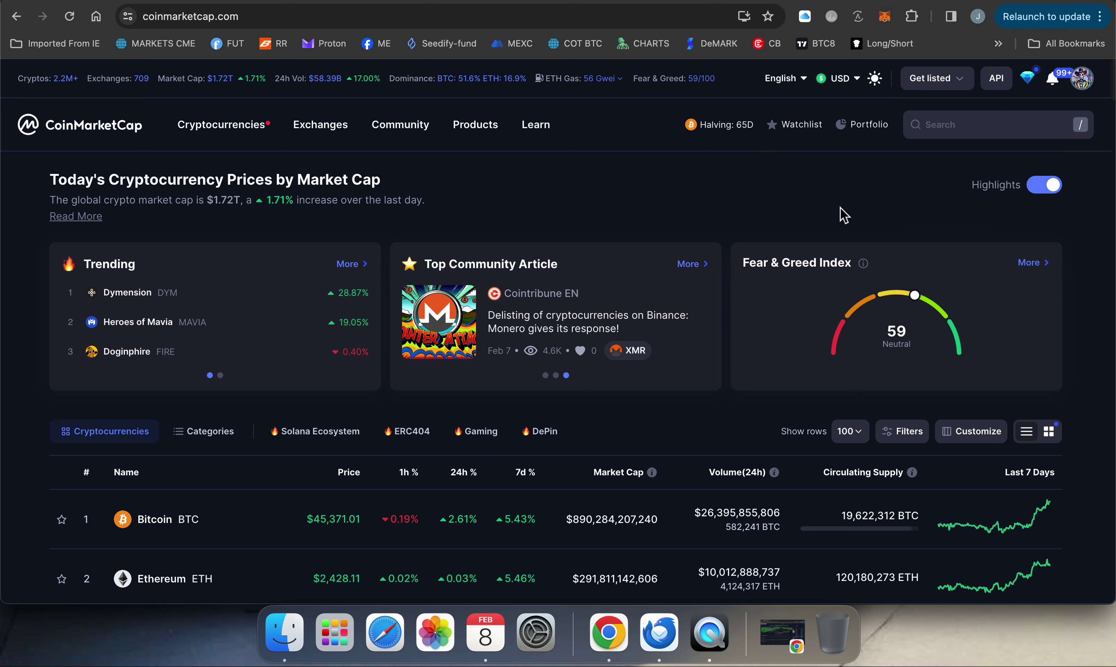
pyautogui.click(950, 130)
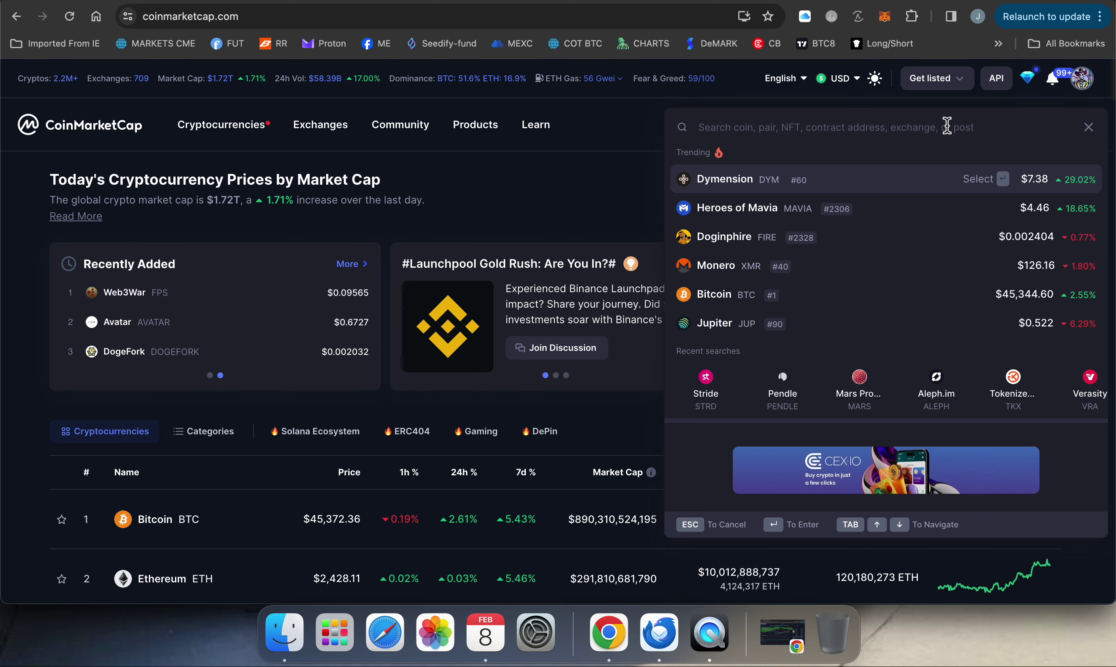
pyautogui.write('ILU')
pyautogui.press('BackSpace')
pyautogui.write('V')
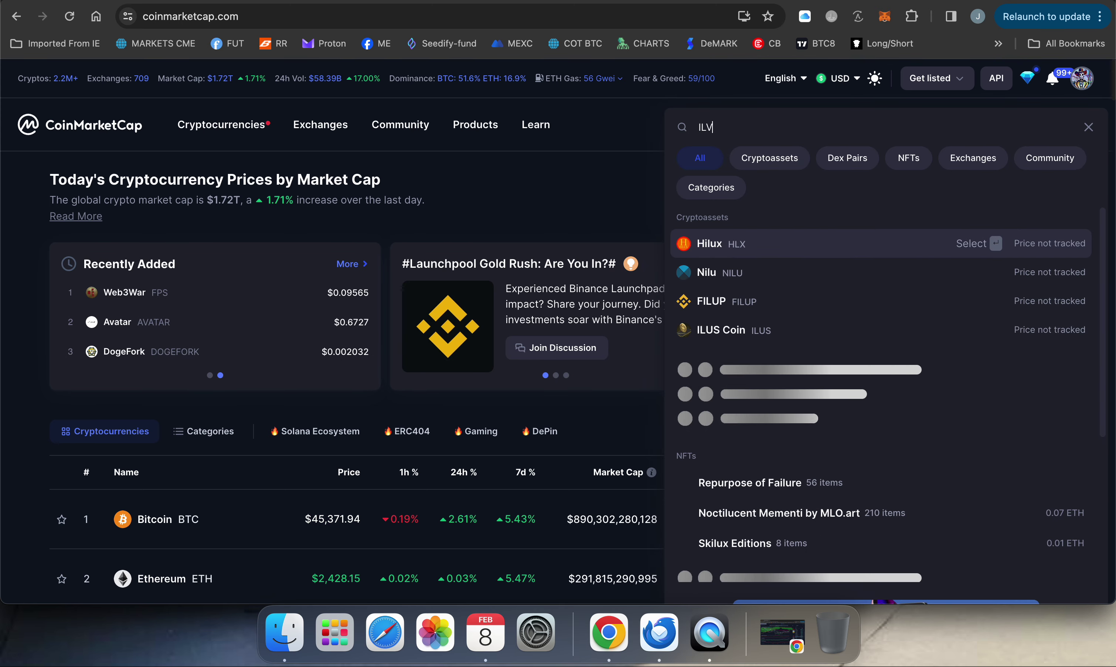
pyautogui.click(730, 251)
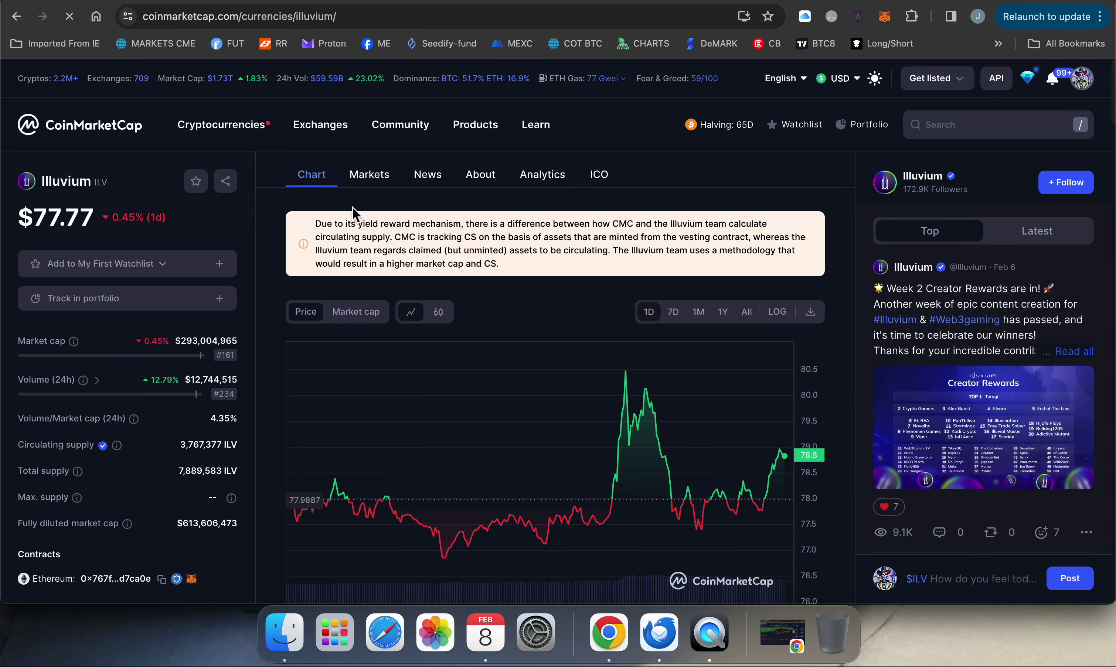
# Browse Illuvium's Markets table of exchanges like Binance, Coinbase Exchange and OKX.
pyautogui.click(368, 178)
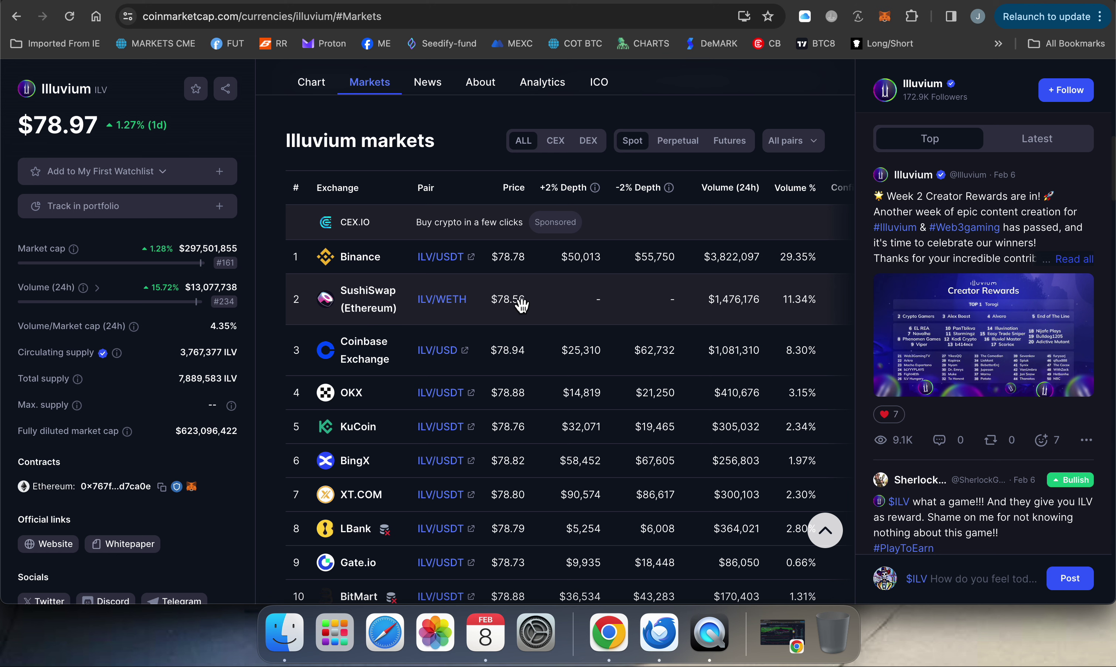
pyautogui.scroll(-3, 480, 385)
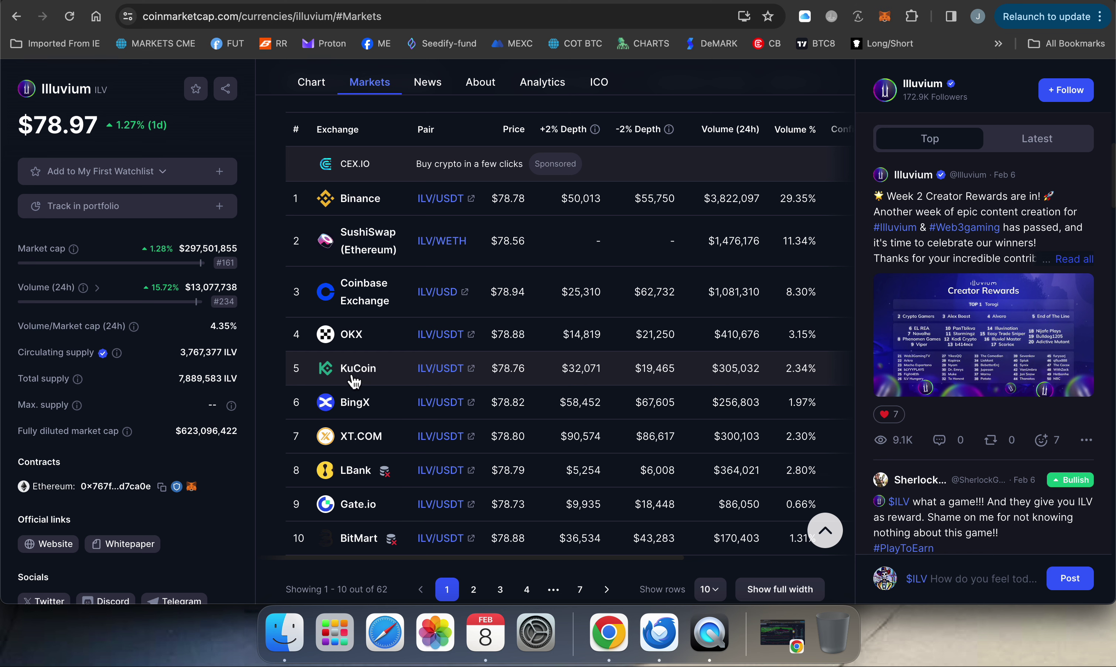
pyautogui.scroll(-3, 449, 394)
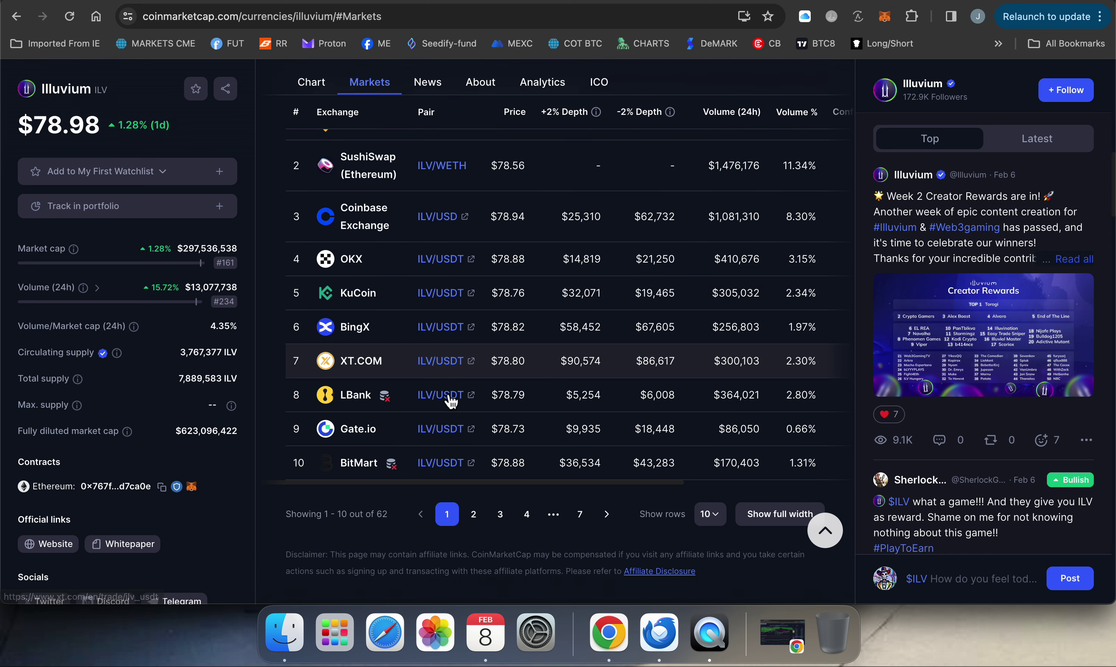
pyautogui.scroll(-1, 451, 402)
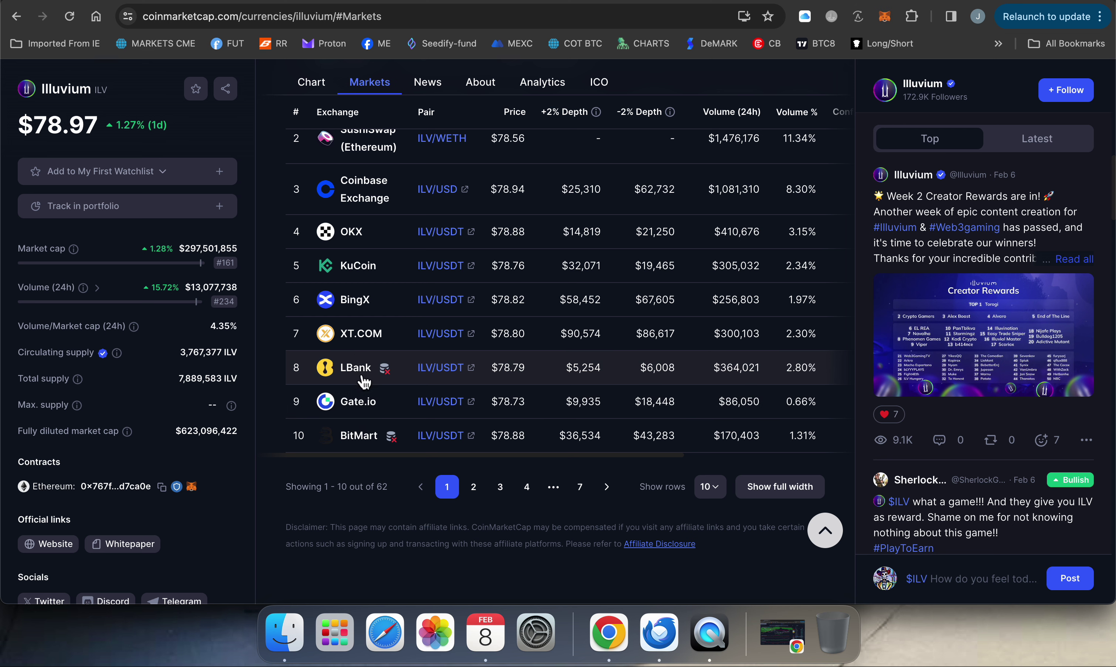
pyautogui.scroll(5, 450, 252)
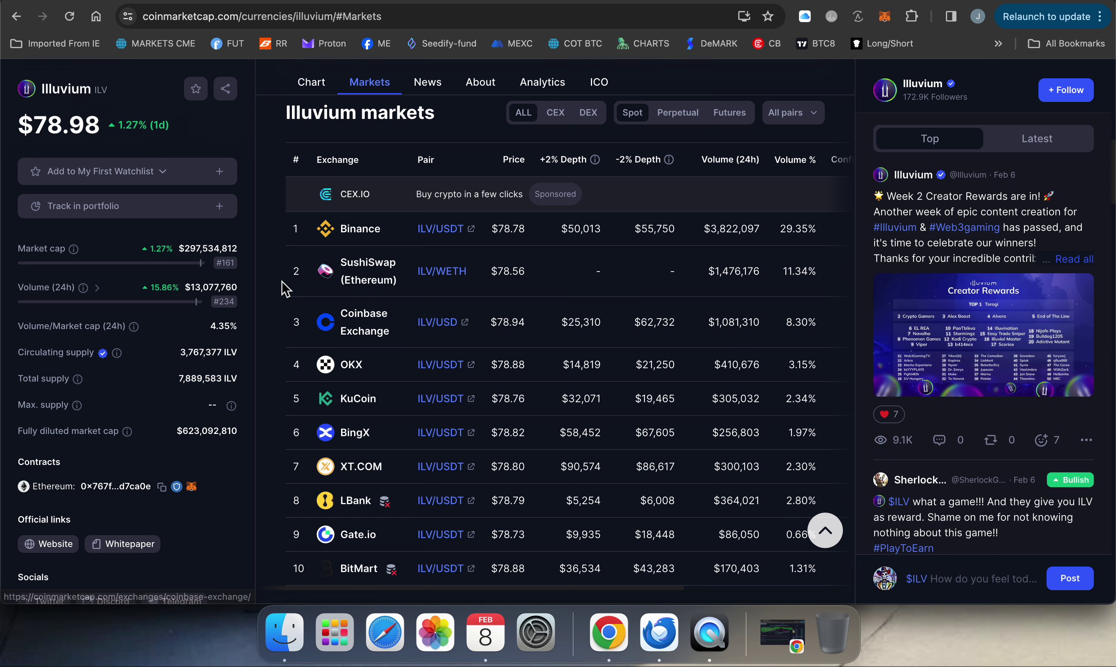
pyautogui.scroll(3, 284, 291)
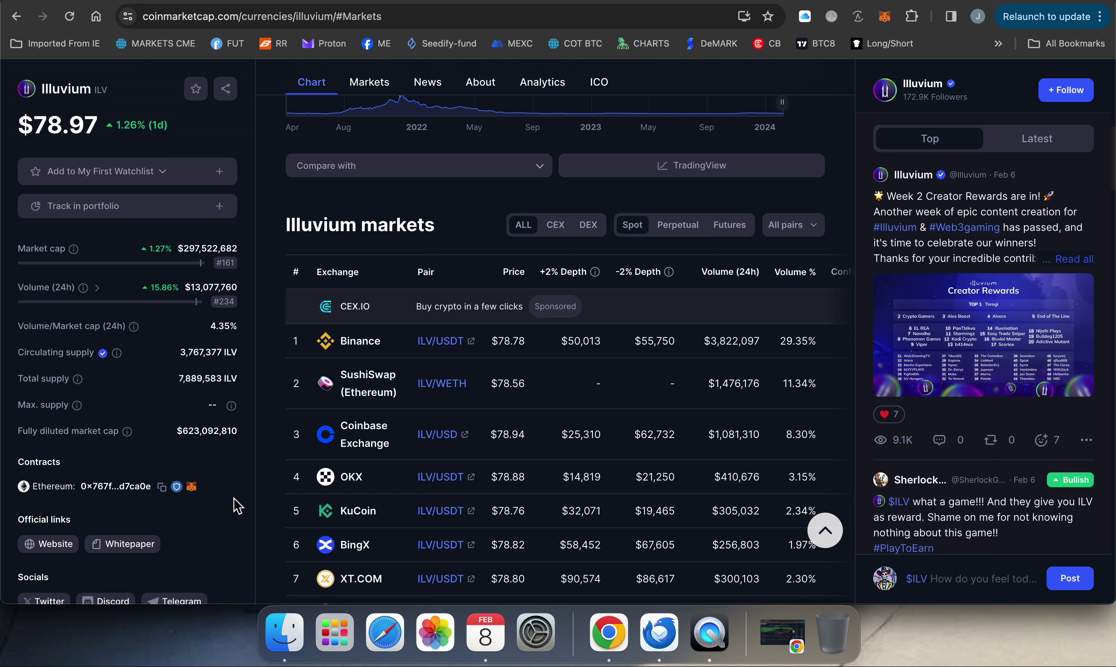
pyautogui.scroll(-3, 235, 505)
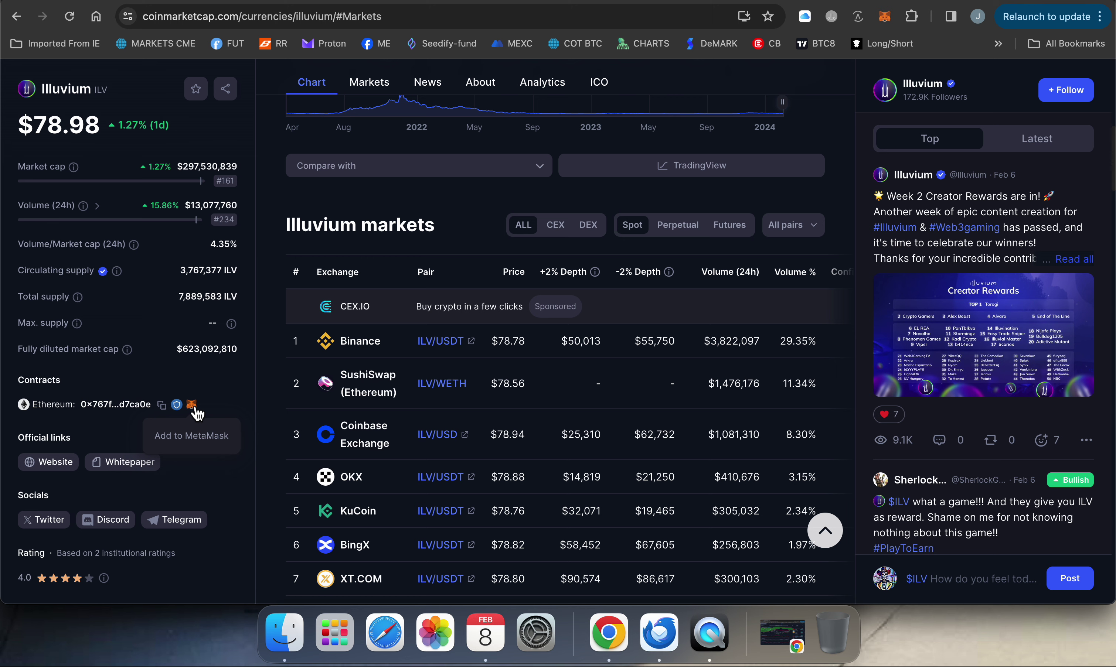
pyautogui.scroll(-5, 343, 480)
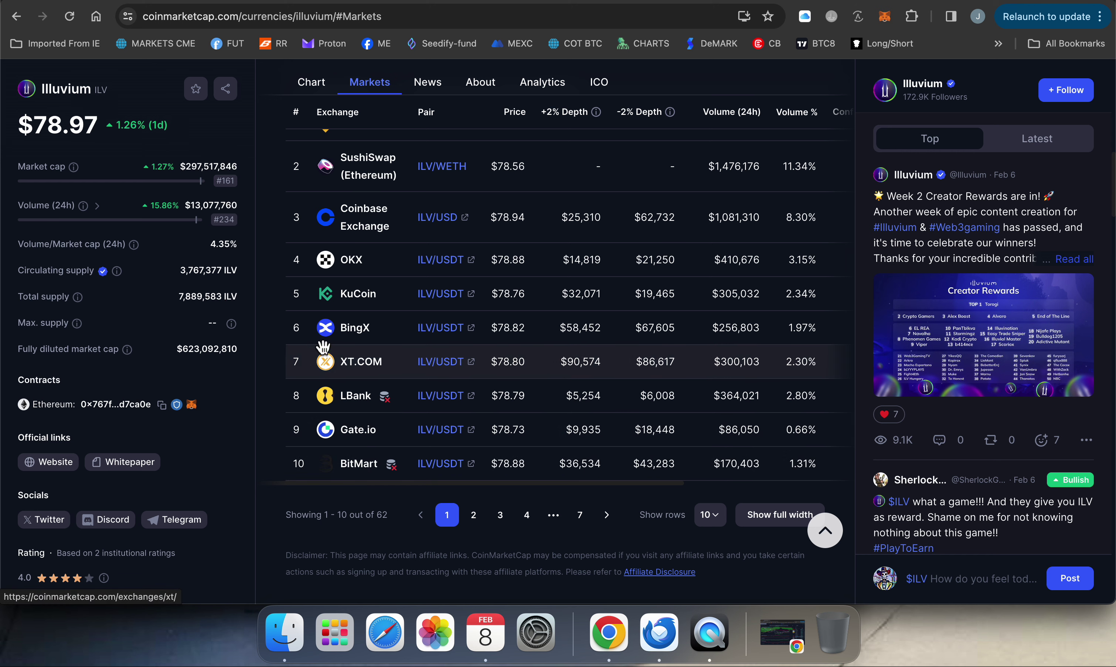
pyautogui.scroll(10, 279, 306)
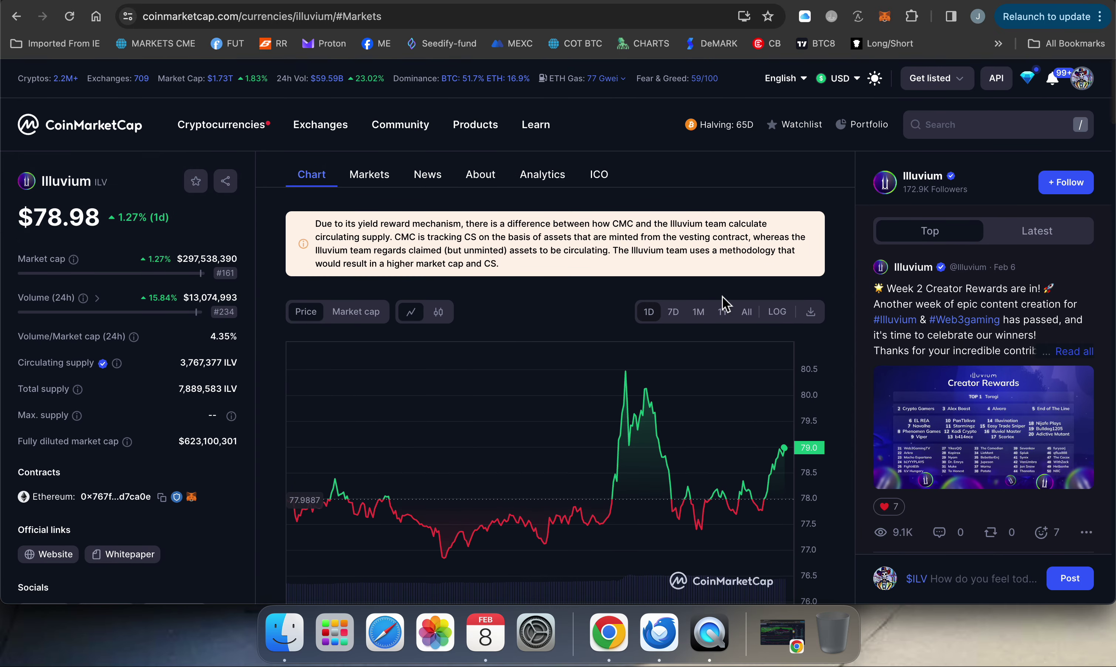
pyautogui.click(724, 314)
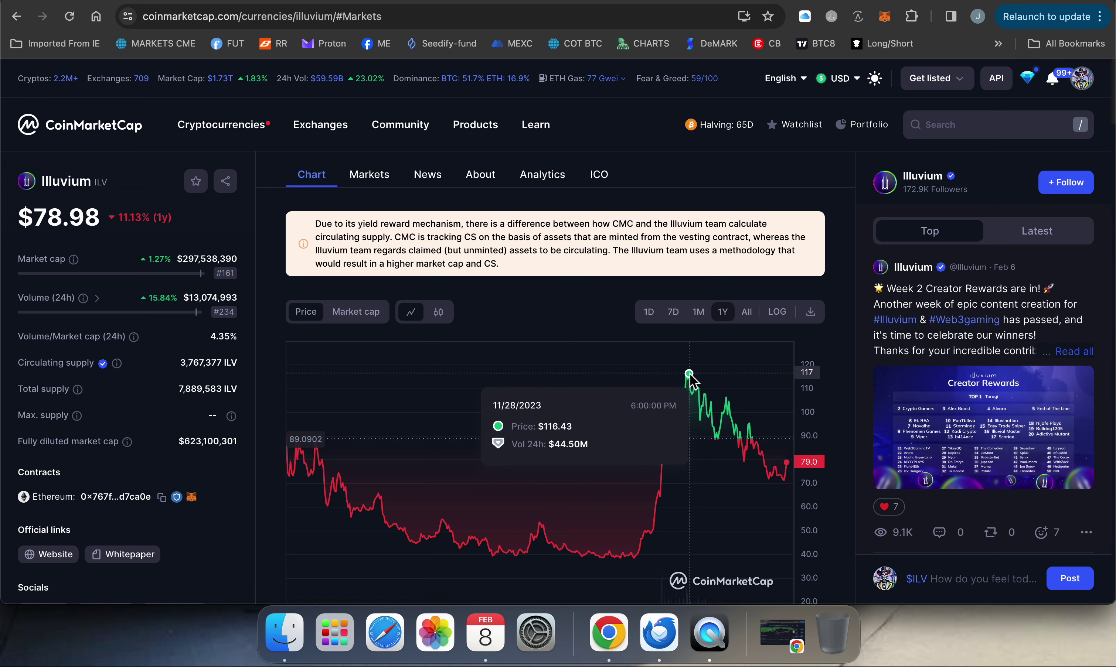
pyautogui.moveTo(688, 376)
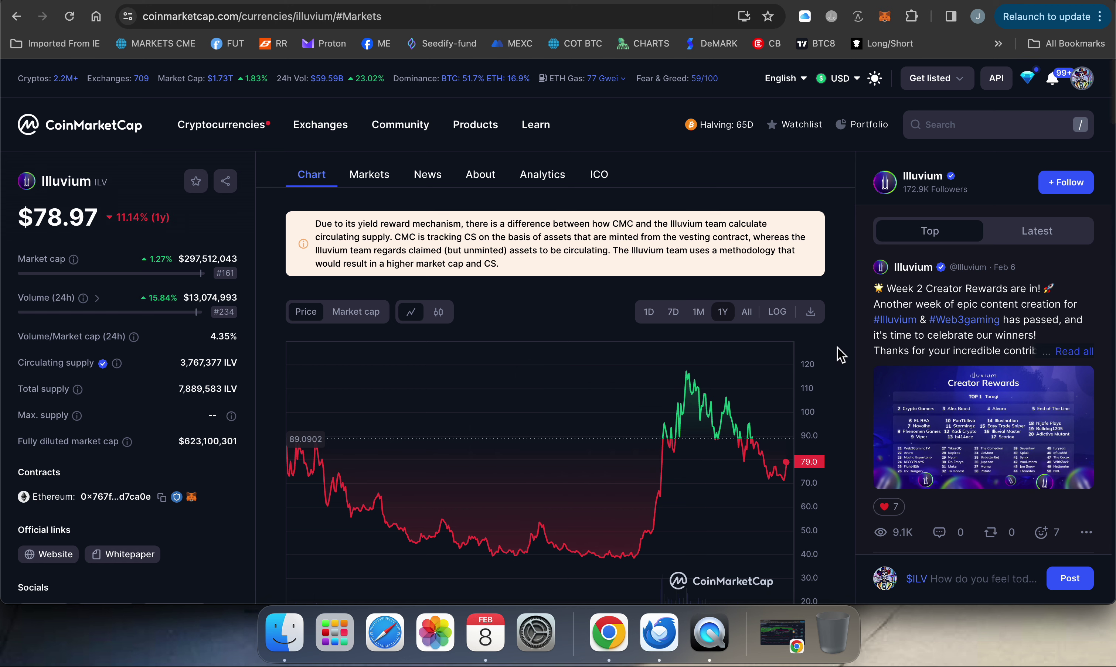
pyautogui.scroll(-3, 840, 378)
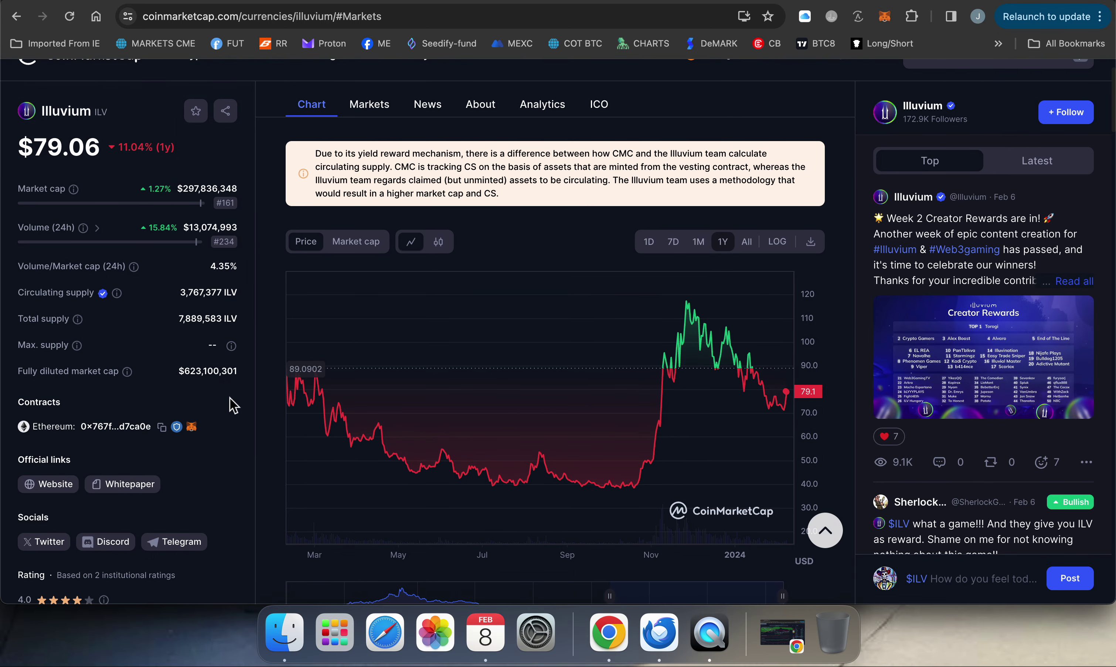
pyautogui.scroll(-1, 233, 408)
pyautogui.scroll(-1, 233, 408)
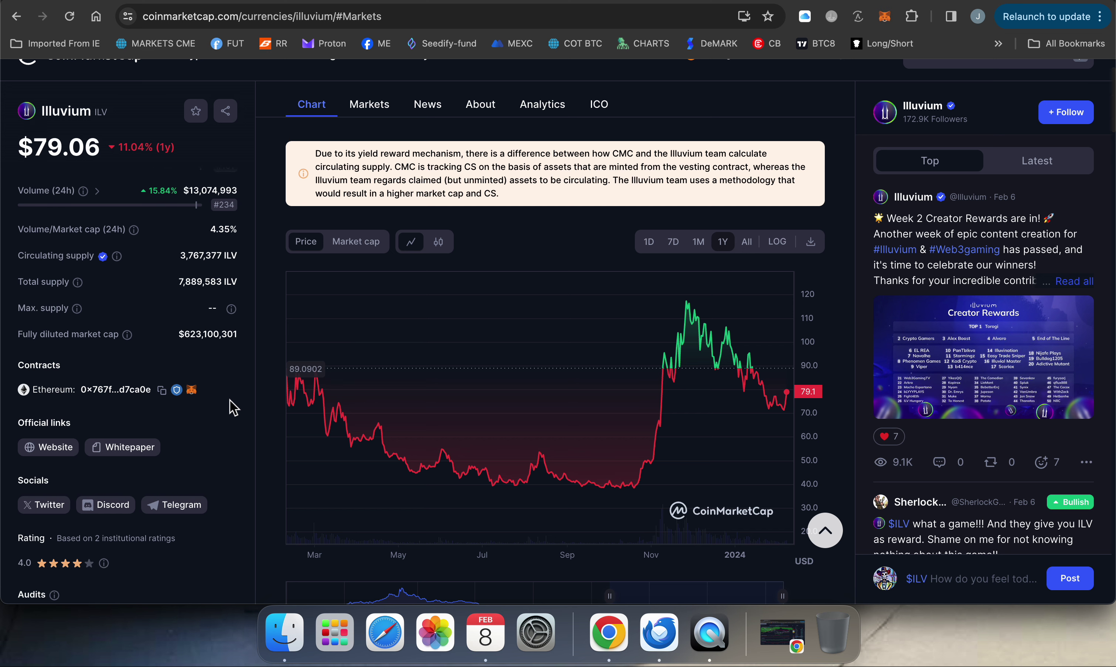
pyautogui.scroll(-1, 233, 408)
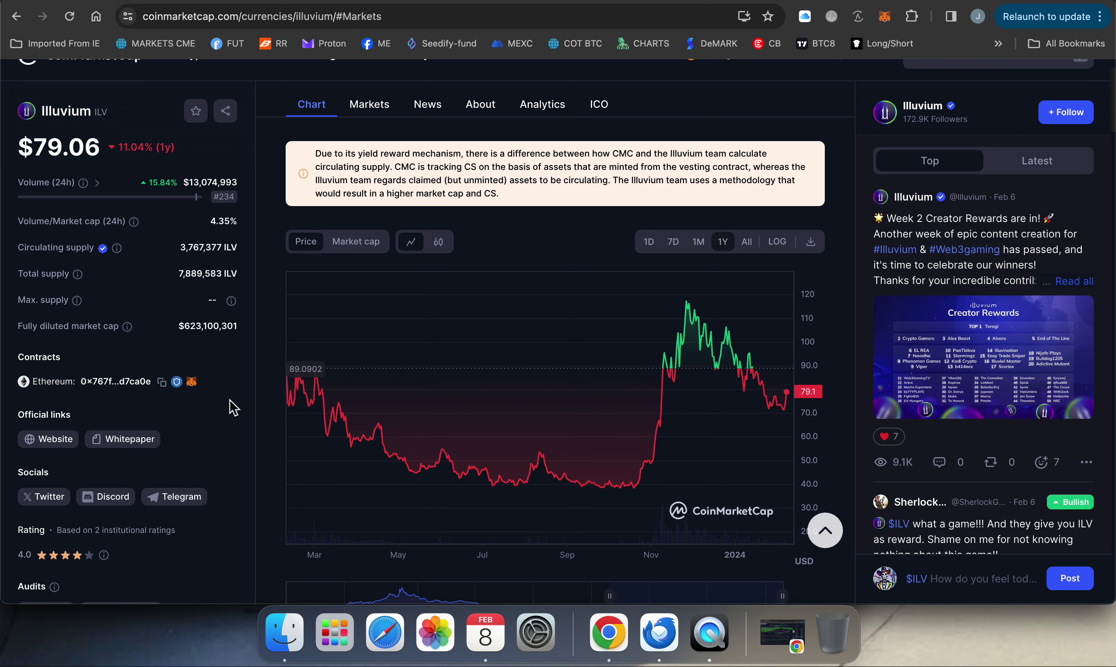
# Visit illuvium.io from Official links and open Illuvium Arena under Games.
pyautogui.click(43, 446)
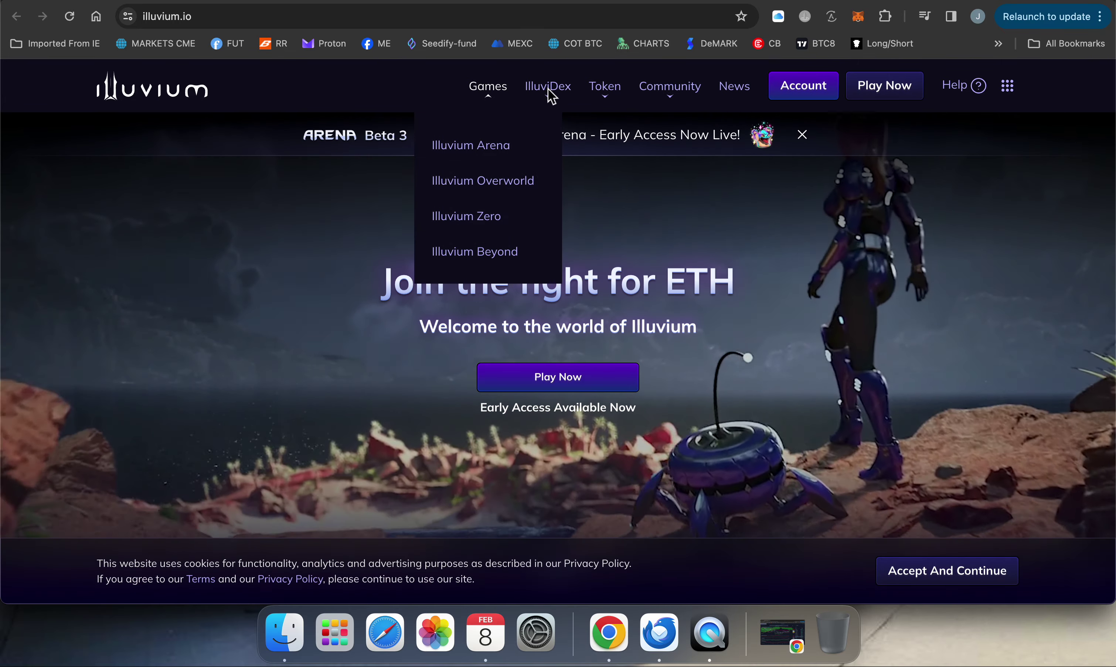
pyautogui.moveTo(552, 96)
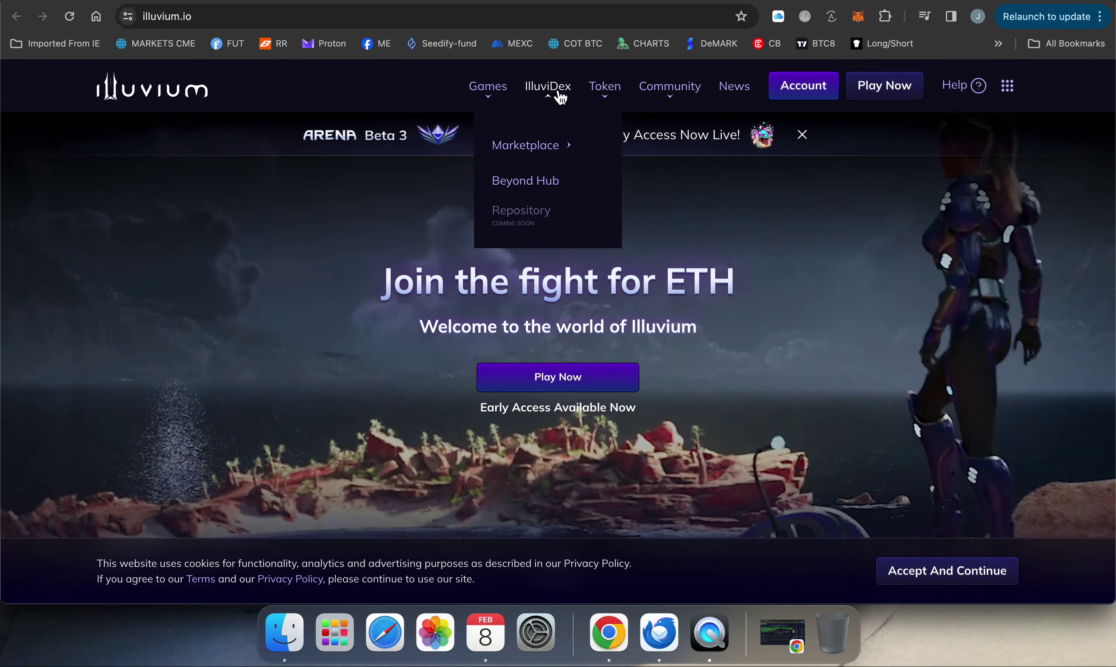
pyautogui.moveTo(493, 92)
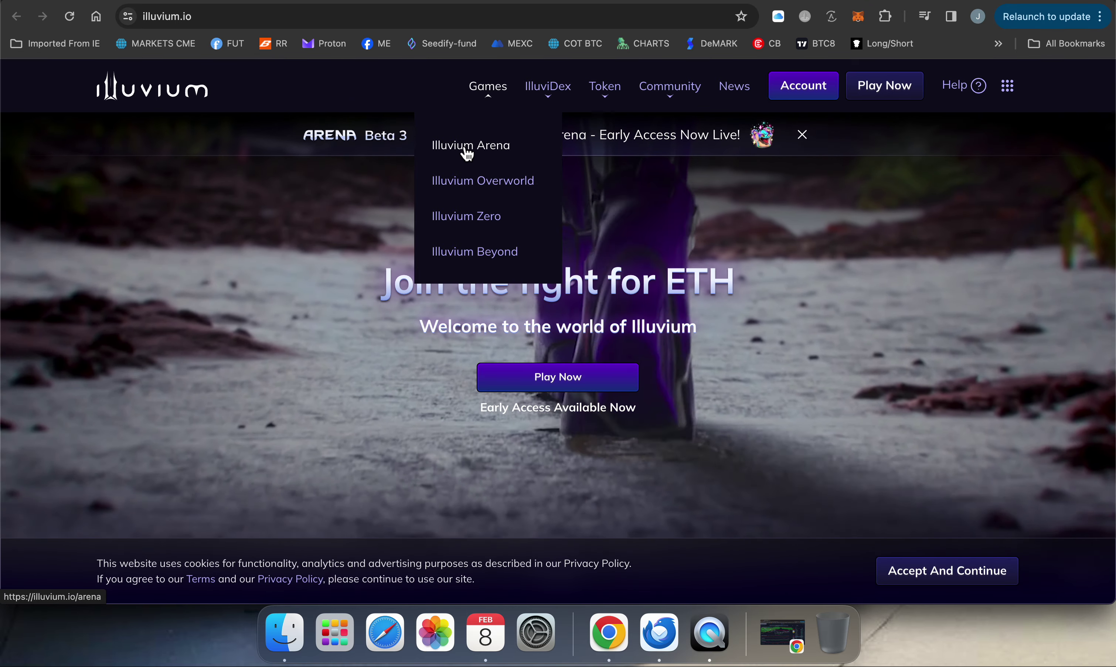
pyautogui.click(467, 154)
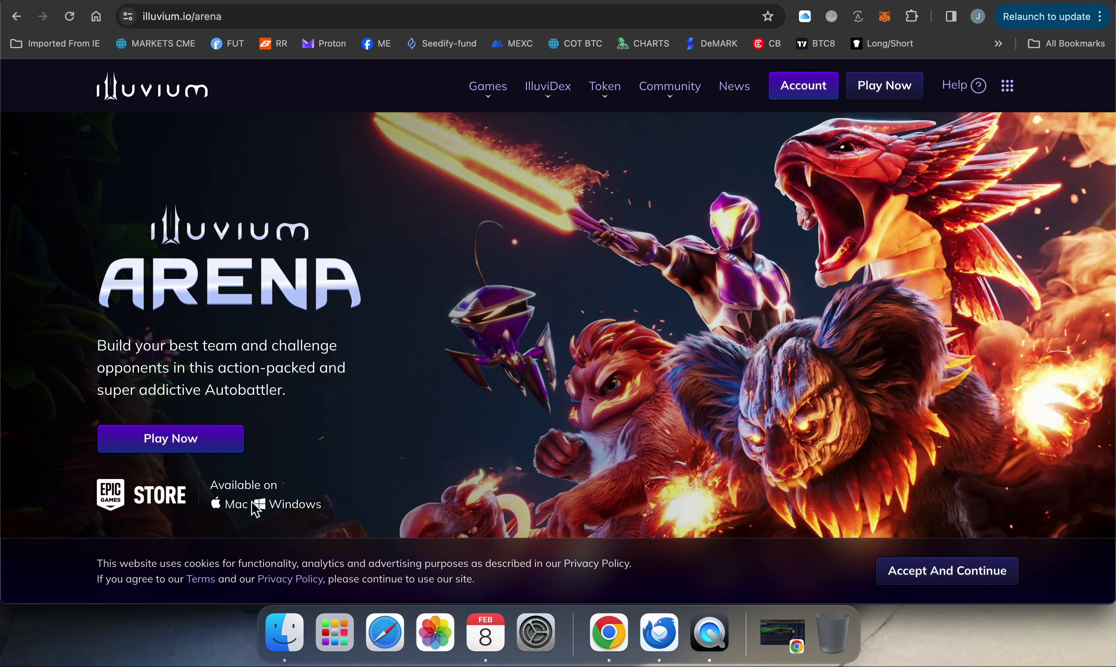
pyautogui.click(154, 446)
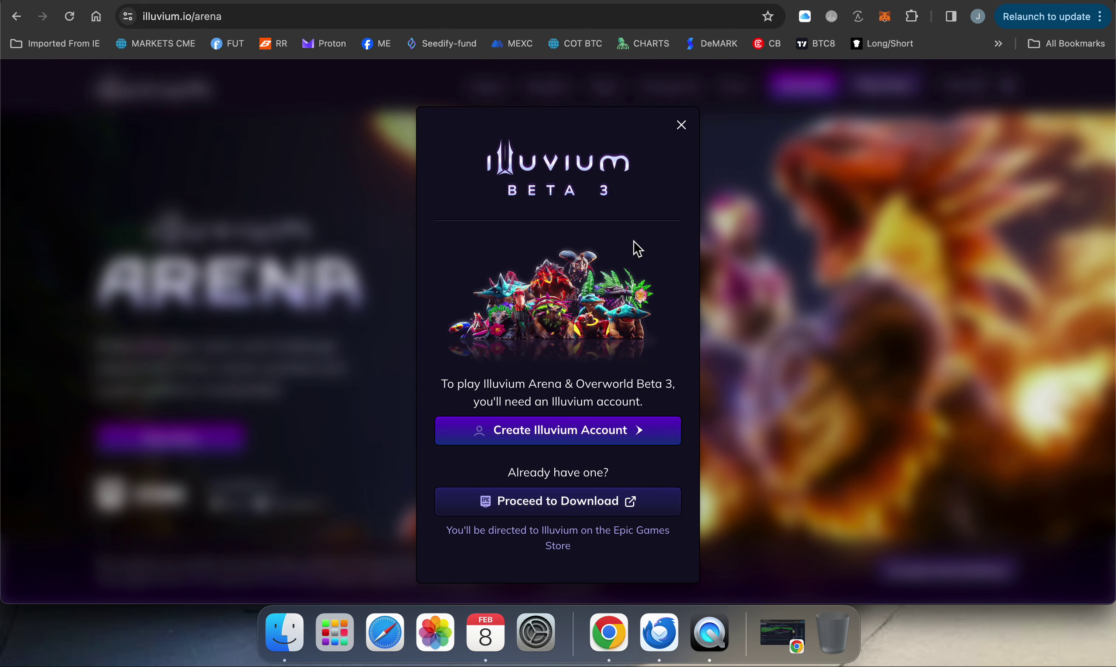
pyautogui.click(681, 125)
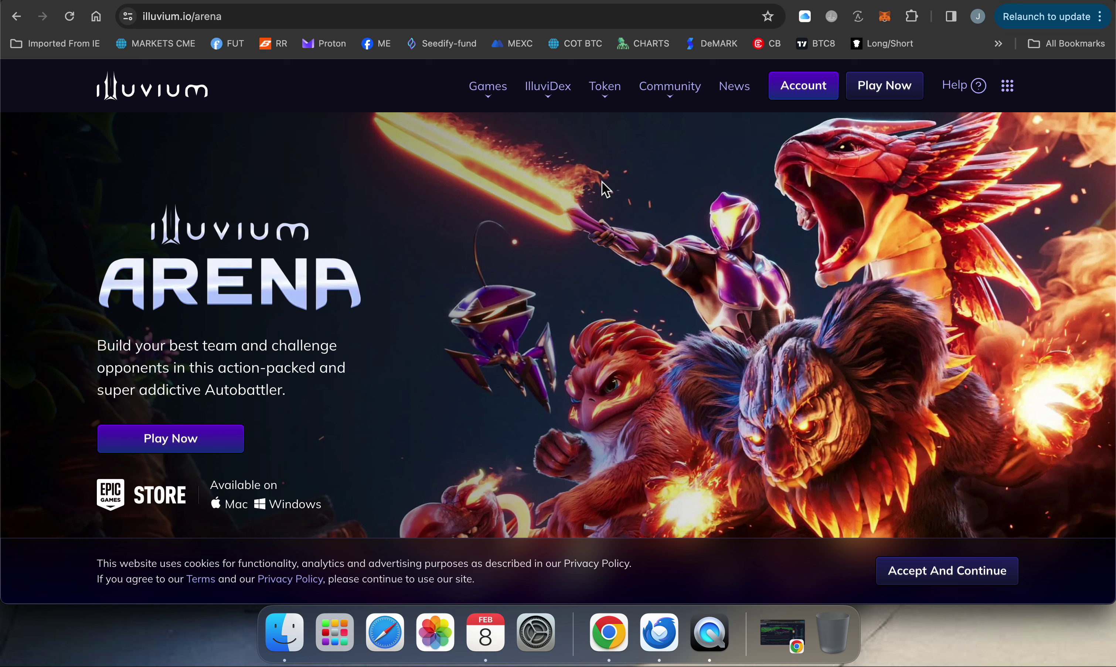
pyautogui.moveTo(703, 104)
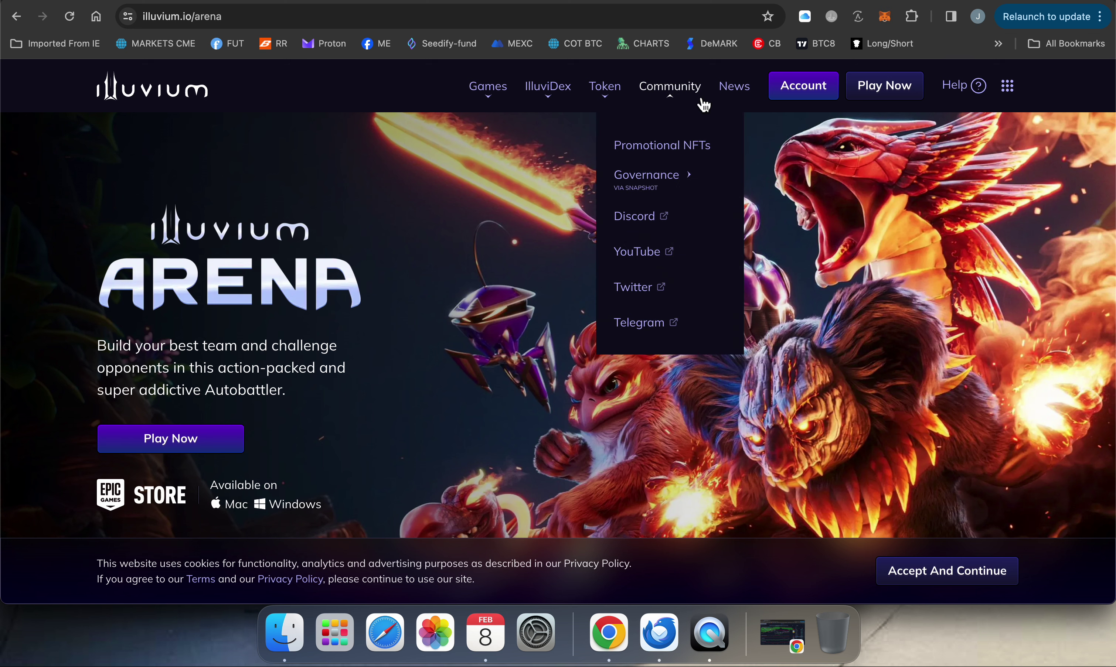
pyautogui.moveTo(461, 95)
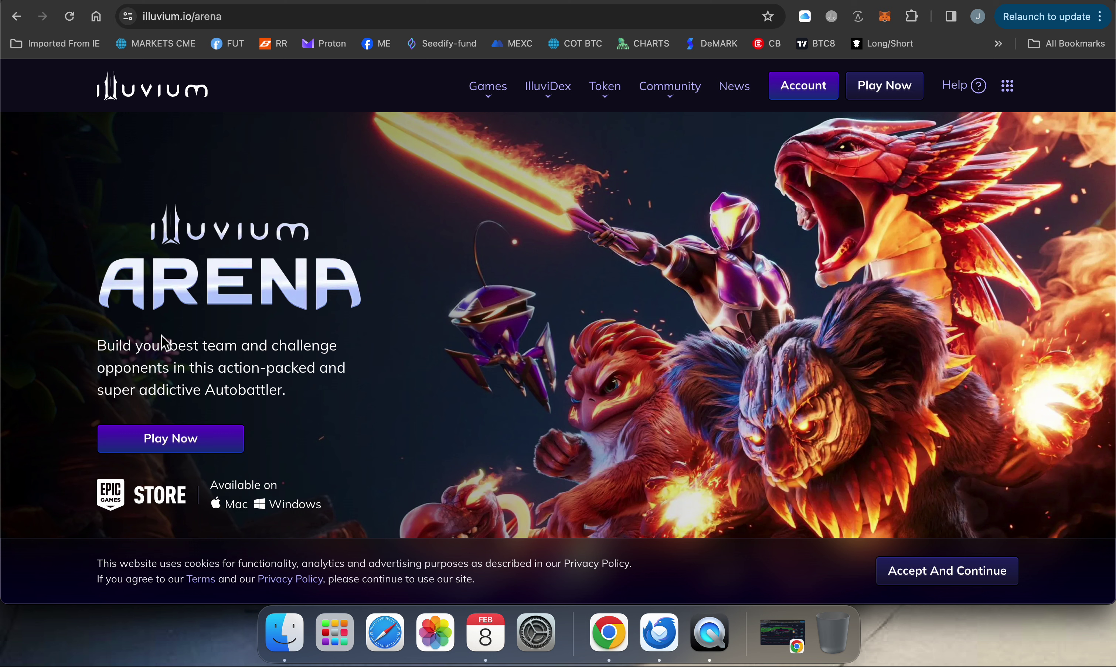
pyautogui.click(175, 441)
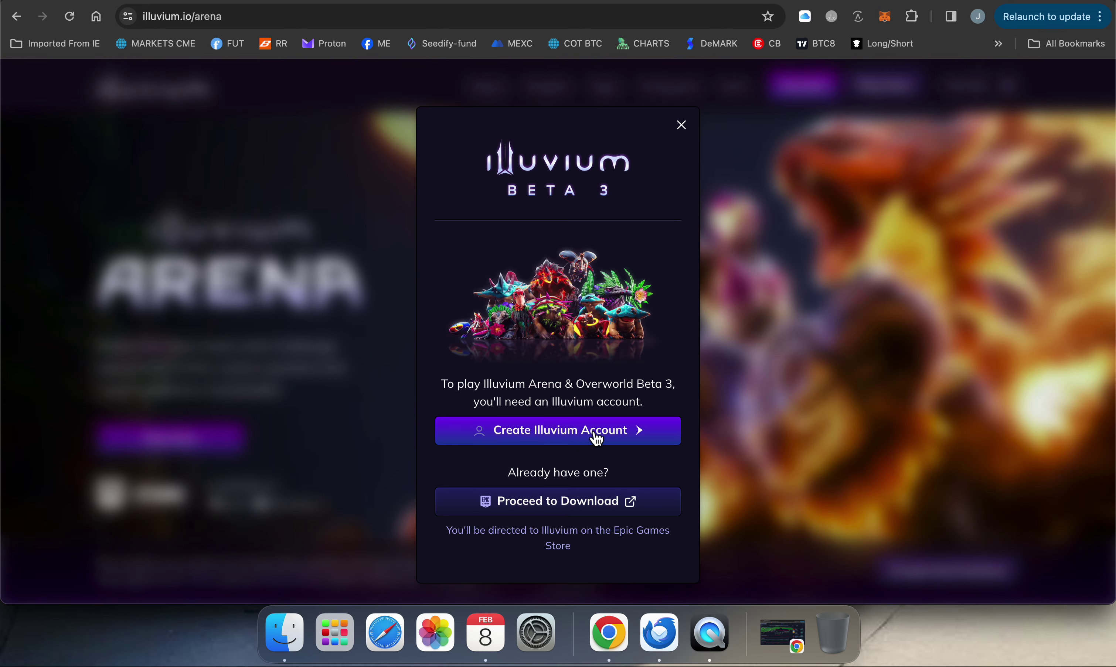
pyautogui.click(681, 125)
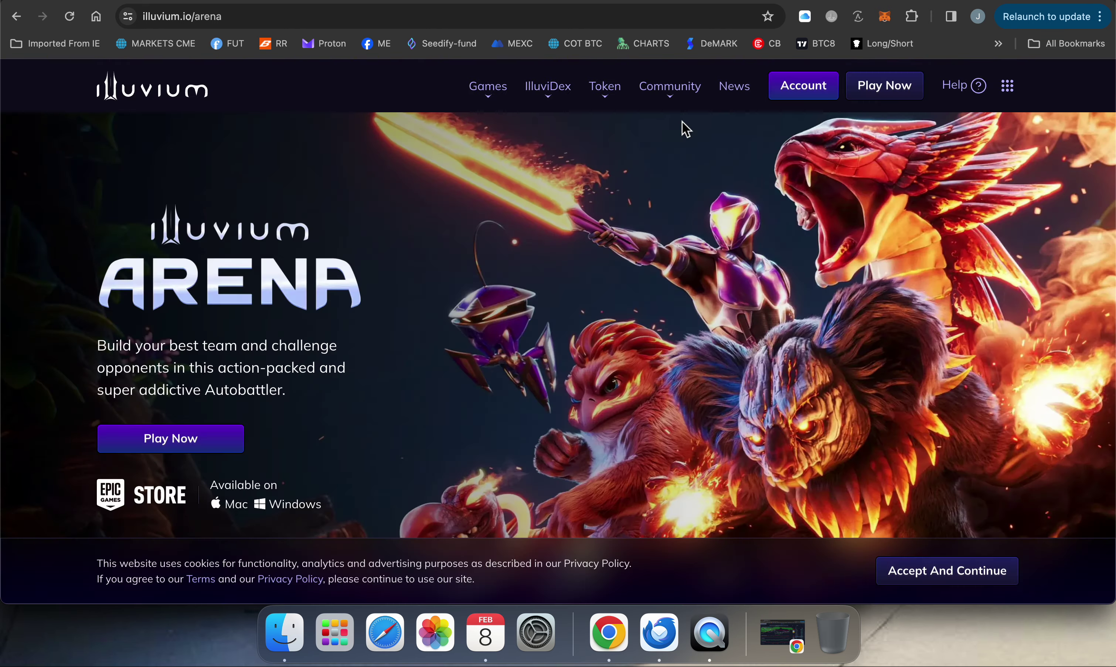
# Return to CoinMarketCap's Illuvium page and review its fully diluted market cap value.
pyautogui.hotkey('ctrl', 'Tab')
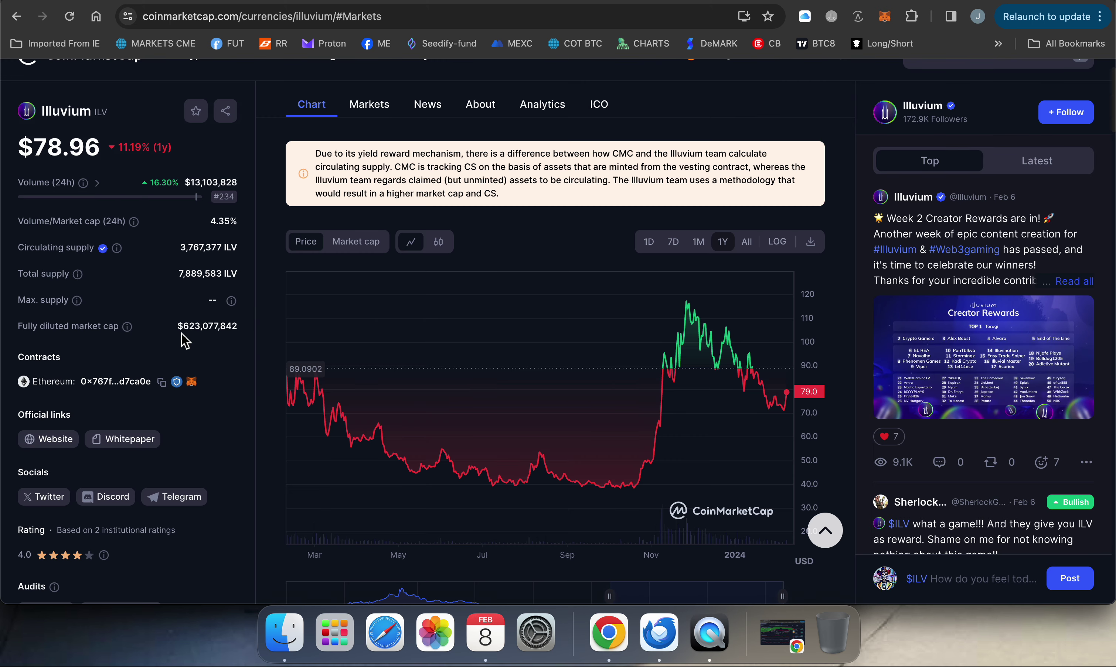
pyautogui.scroll(3, 179, 341)
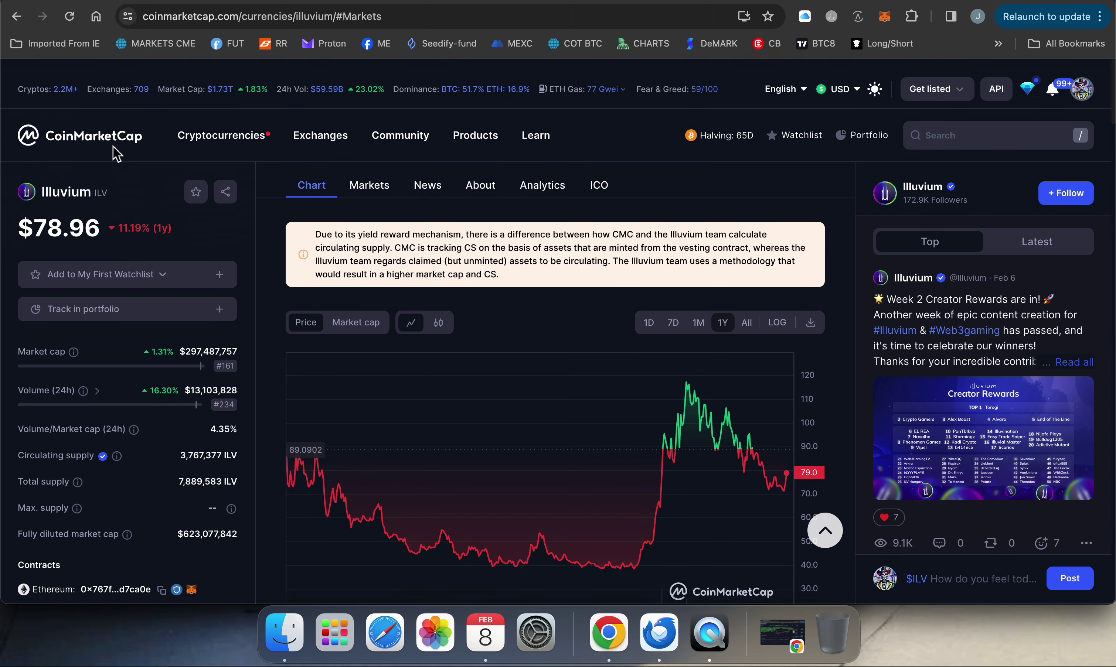
pyautogui.scroll(-1, 116, 154)
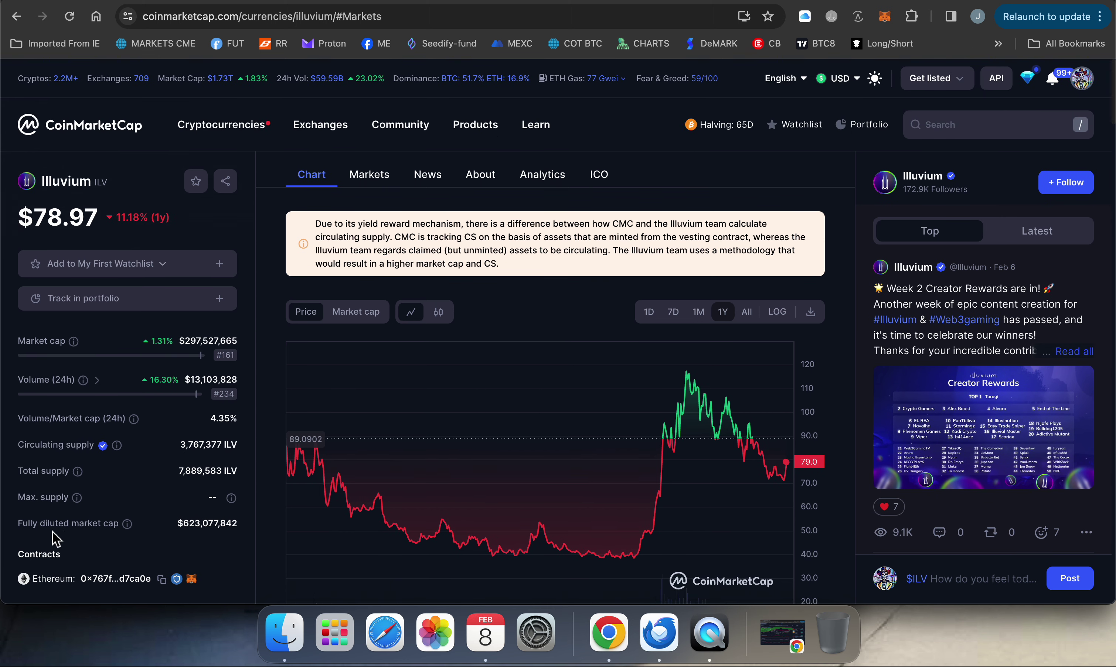
pyautogui.moveTo(127, 524)
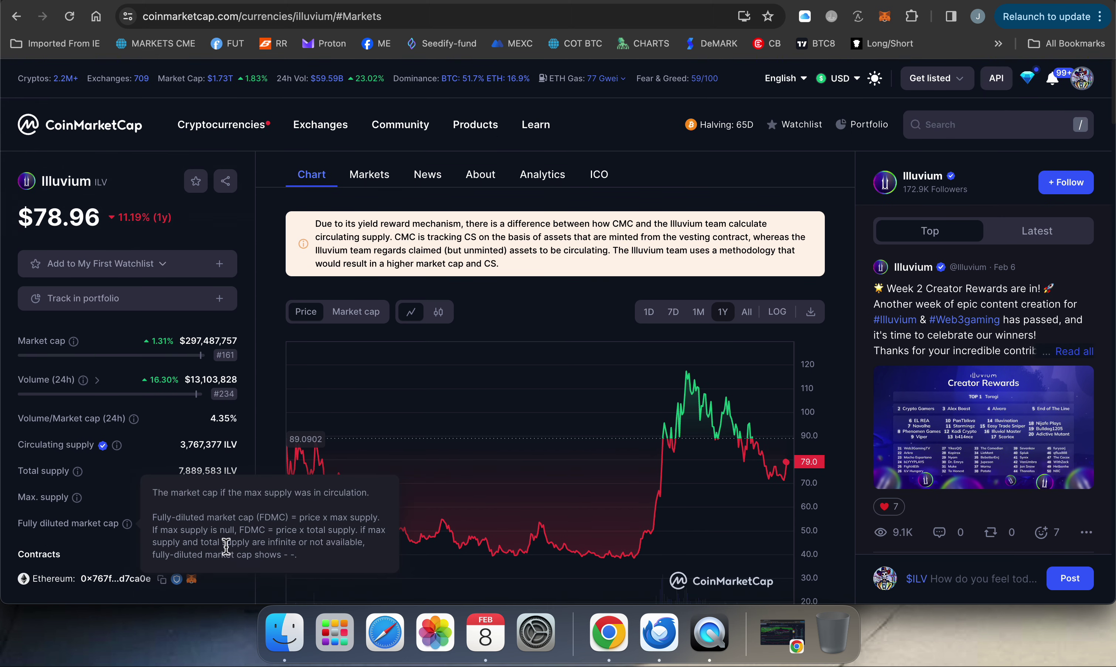
pyautogui.scroll(-3, 240, 579)
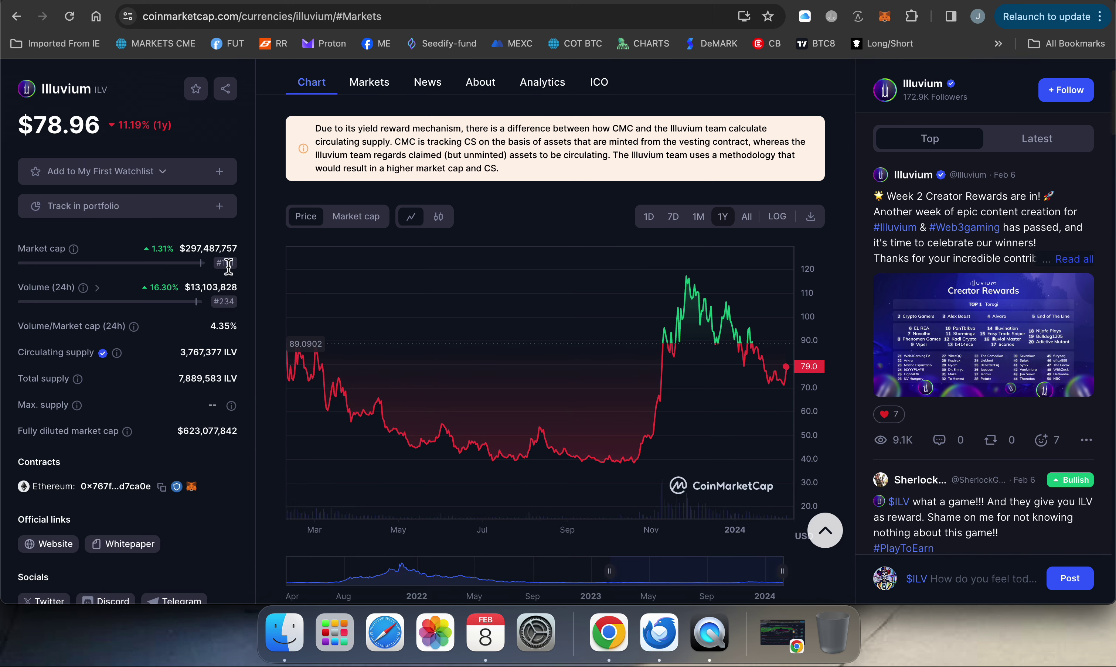
pyautogui.moveTo(243, 434); pyautogui.dragTo(145, 447)
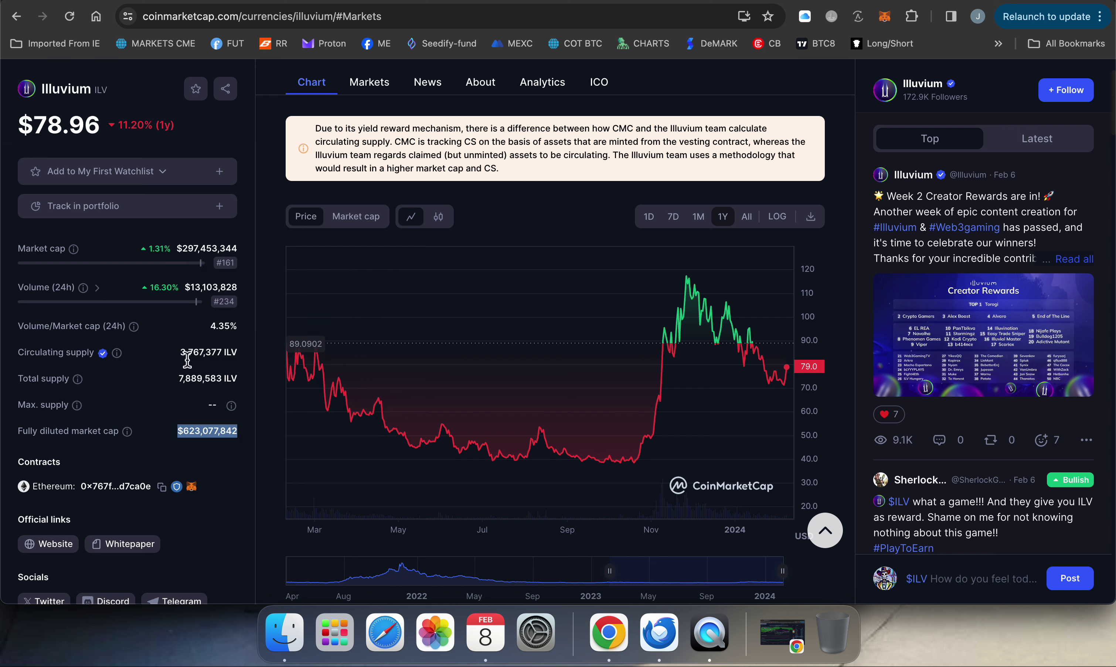
pyautogui.moveTo(77, 379)
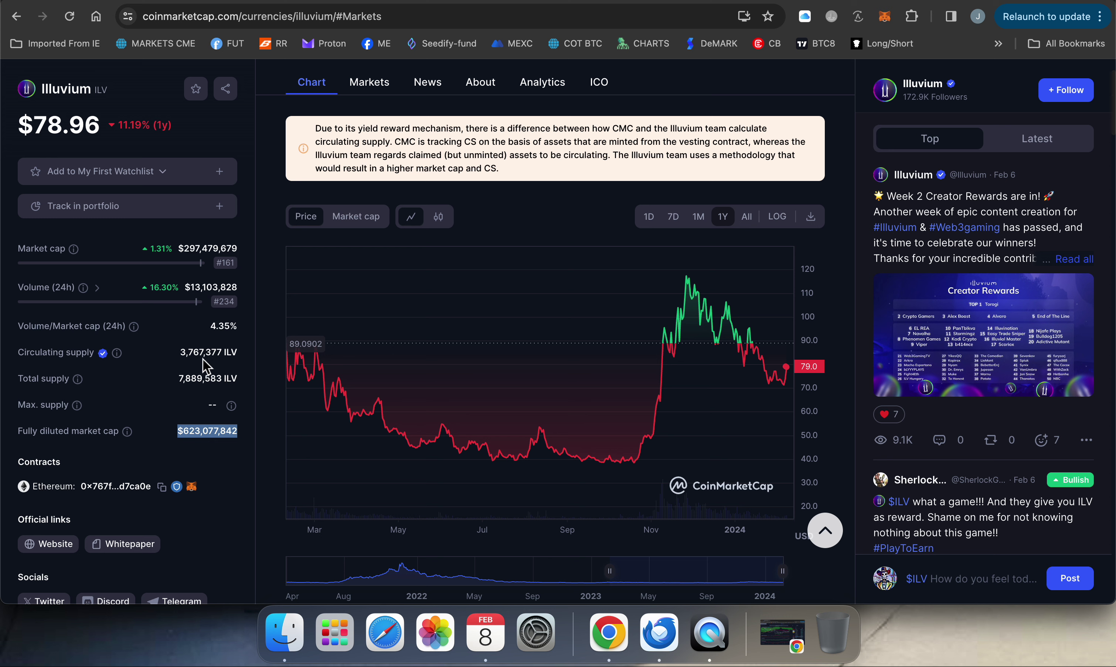
pyautogui.click(227, 459)
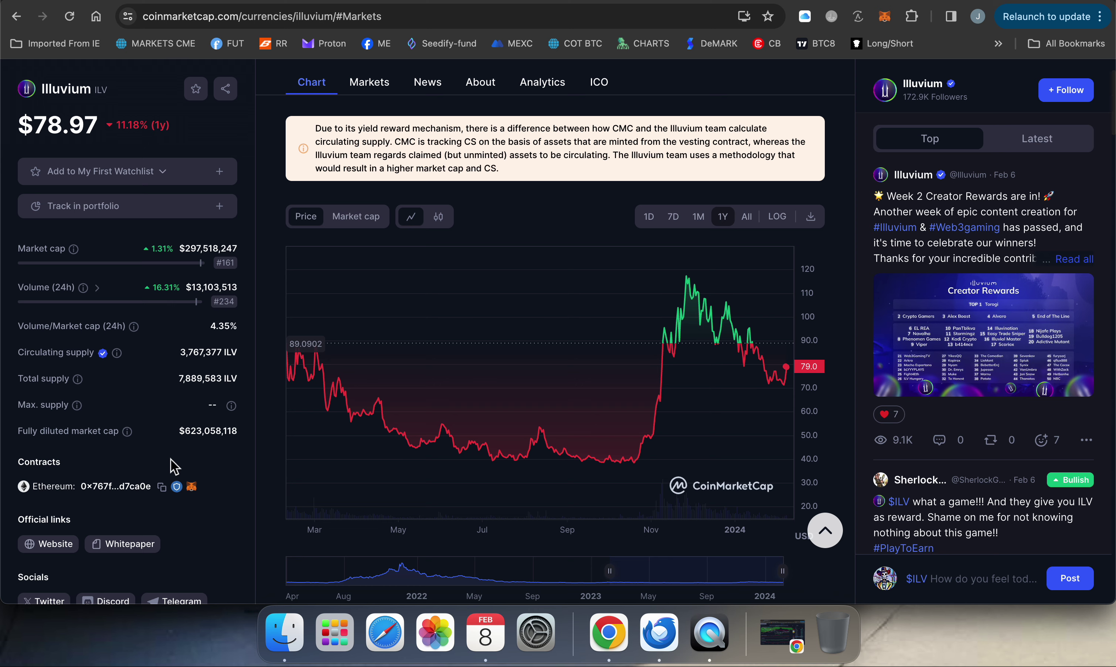
# Go to token.unlocks.app in a new tab and open the Illuvium (ILV) page.
pyautogui.press('super+t')
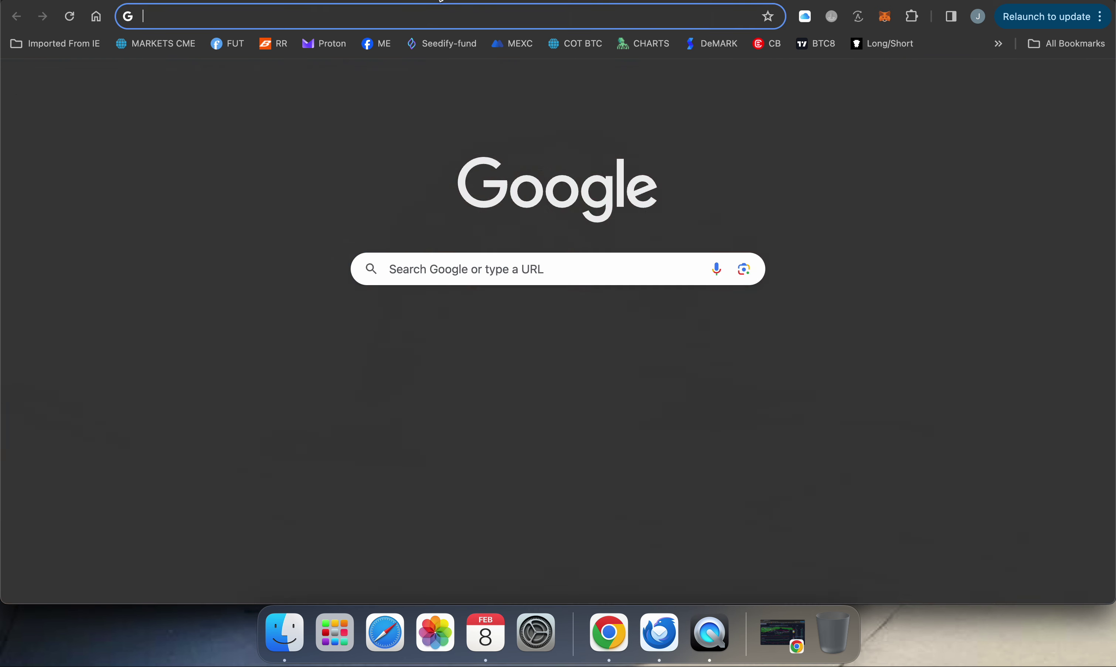
pyautogui.write('TOKEN')
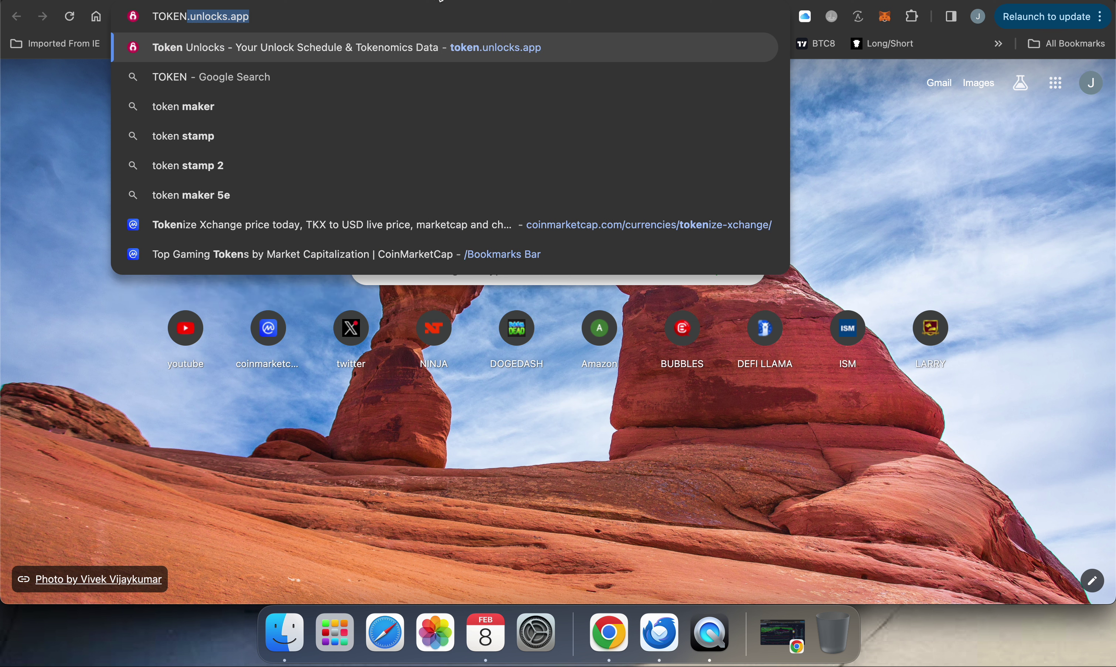
pyautogui.write('.UNLO')
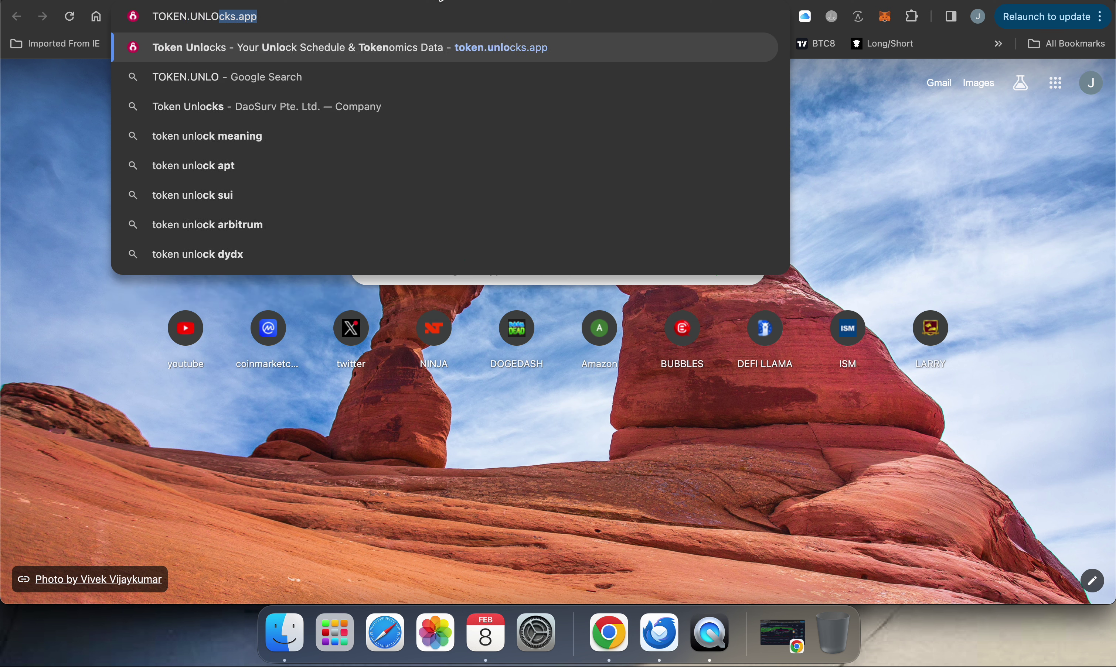
pyautogui.write('CKS.AP')
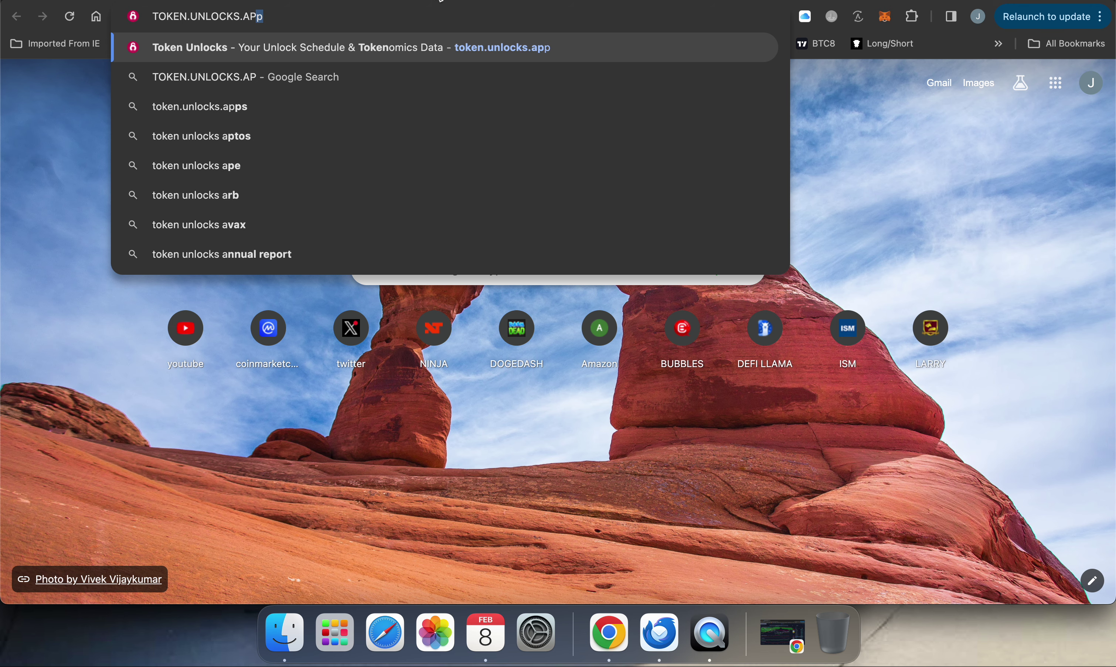
pyautogui.press('Return')
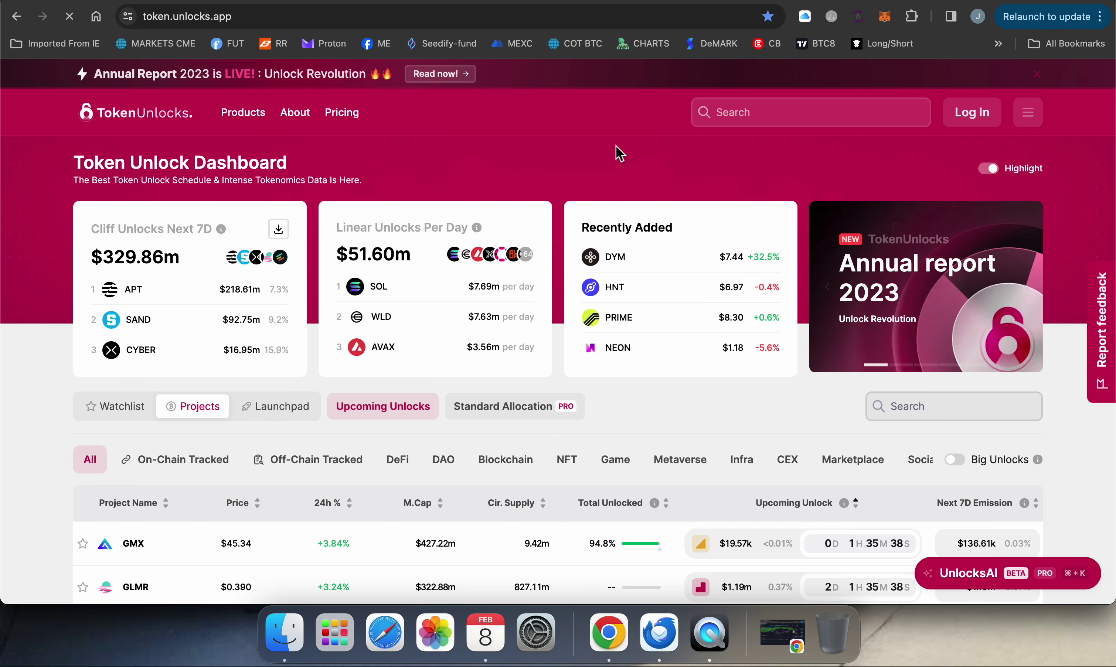
pyautogui.click(752, 112)
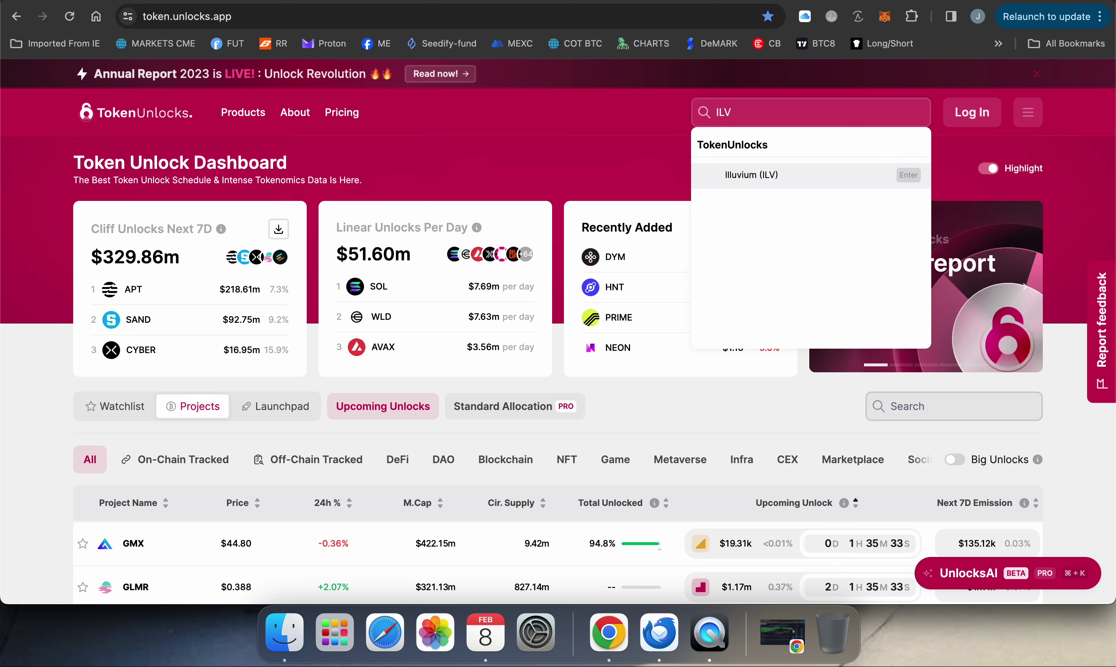
pyautogui.click(752, 181)
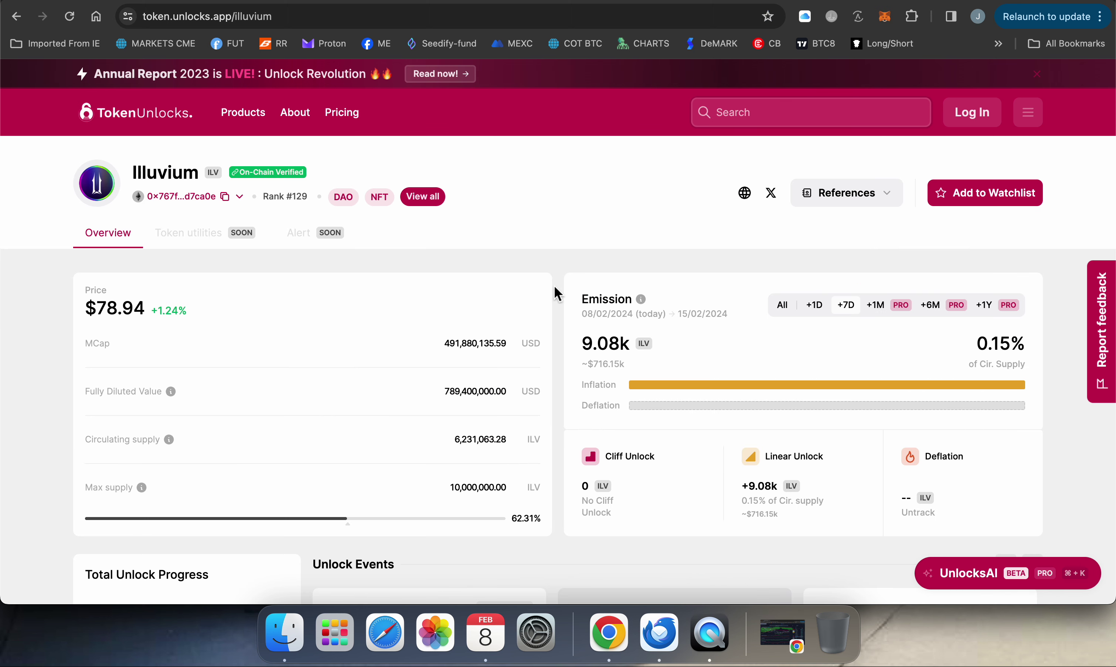
pyautogui.scroll(-1, 559, 384)
pyautogui.scroll(-1, 558, 381)
pyautogui.scroll(2, 558, 380)
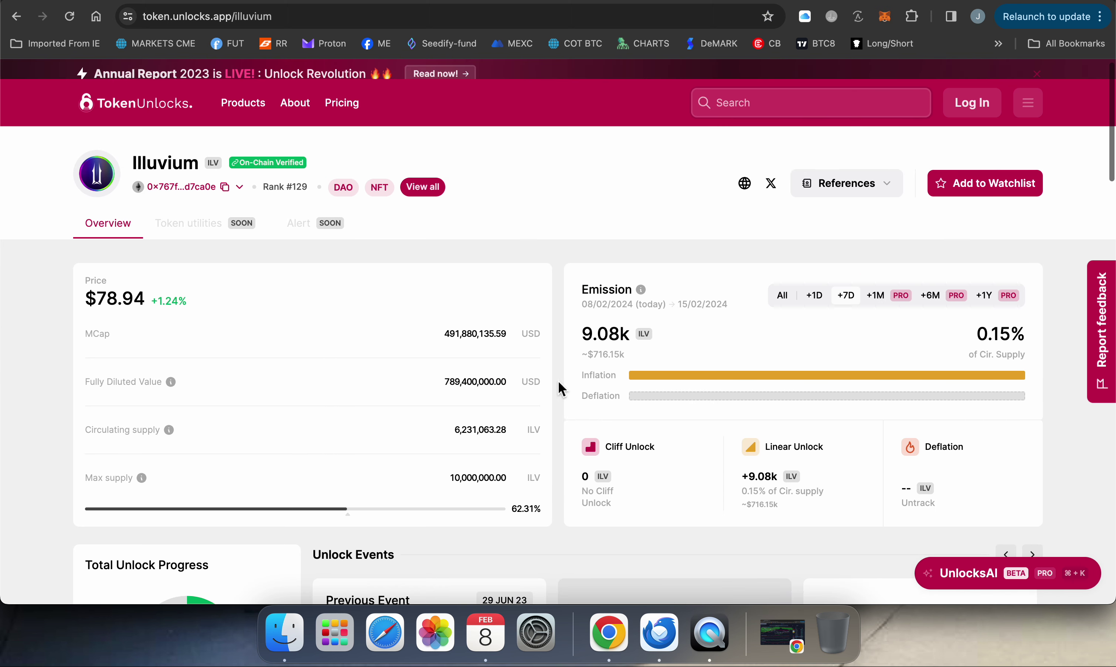
pyautogui.scroll(-5, 559, 383)
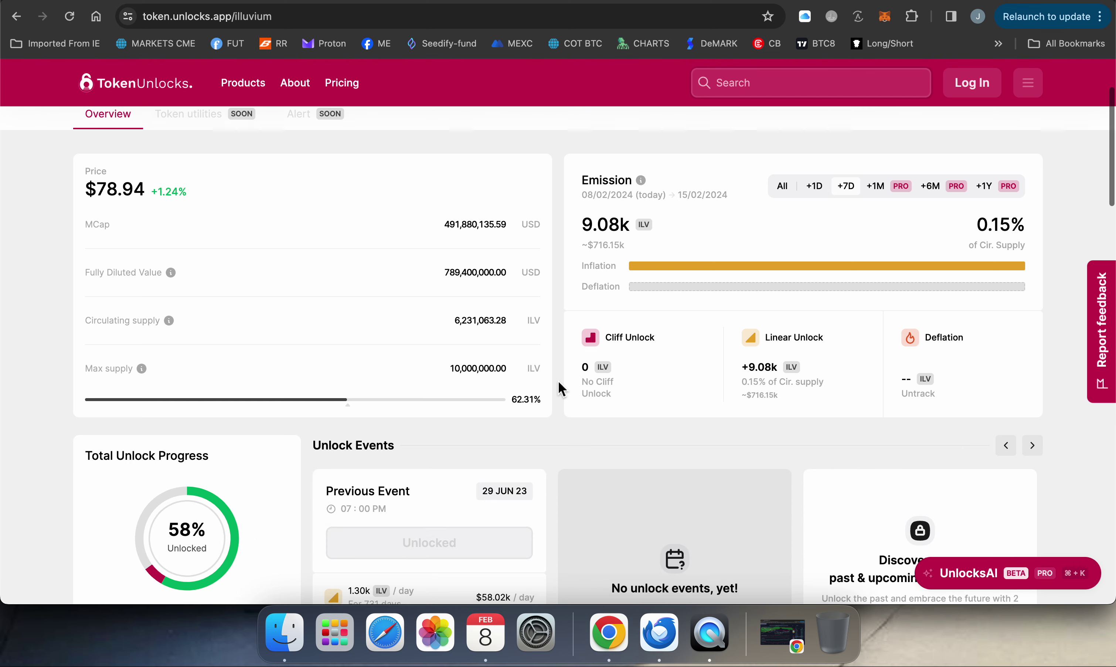
pyautogui.scroll(-3, 558, 381)
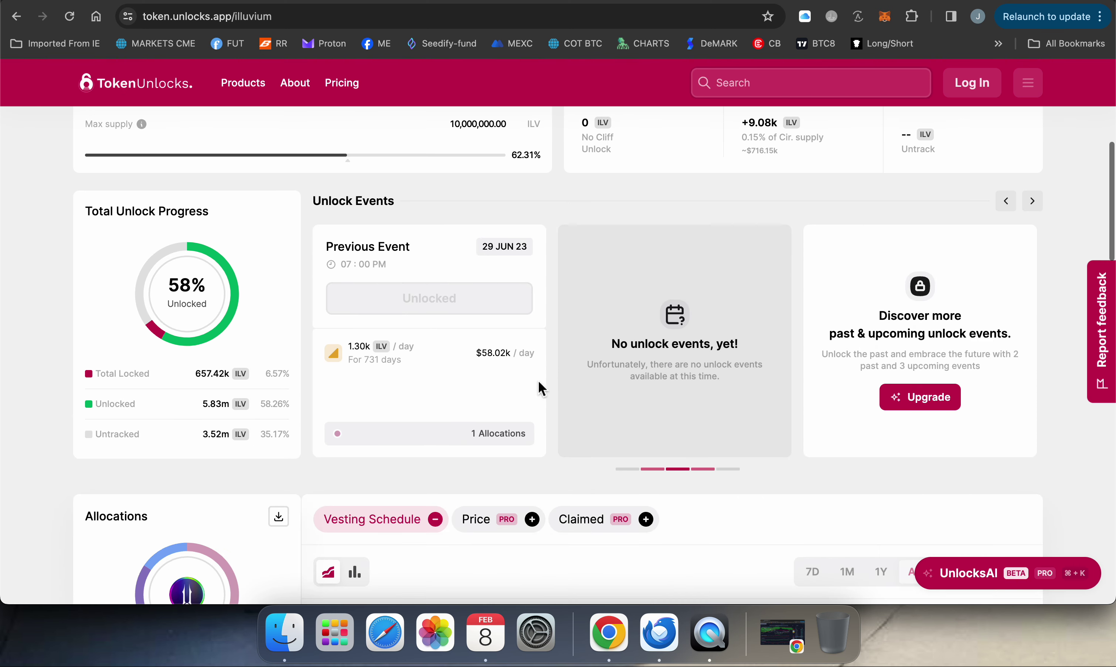
pyautogui.moveTo(231, 321)
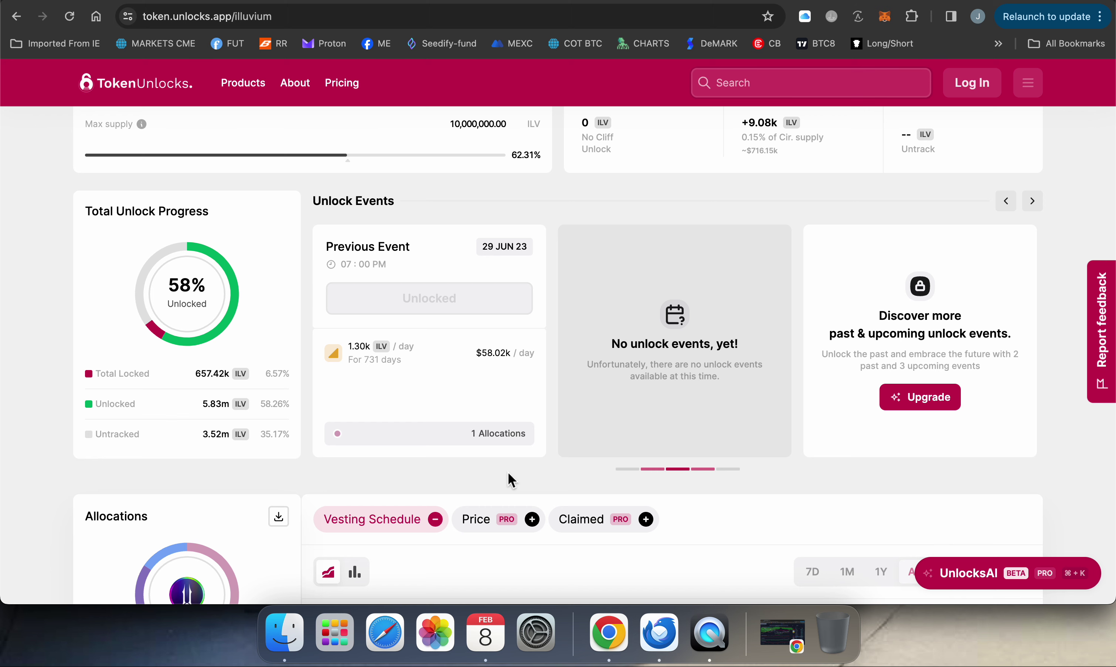
pyautogui.scroll(-5, 507, 471)
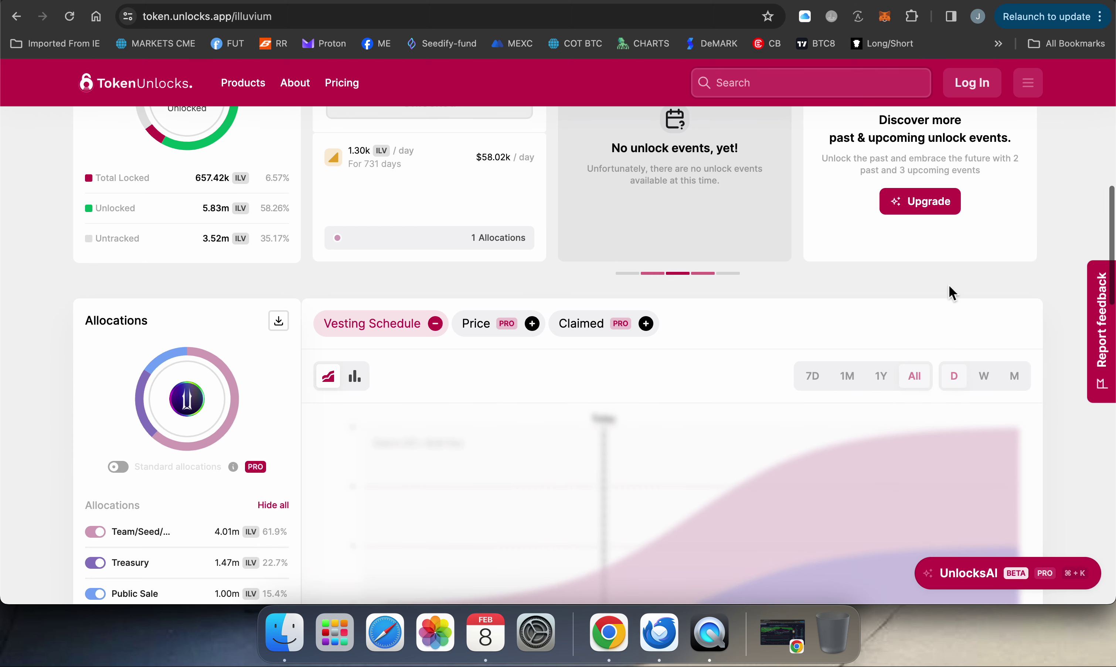
pyautogui.scroll(-3, 1059, 368)
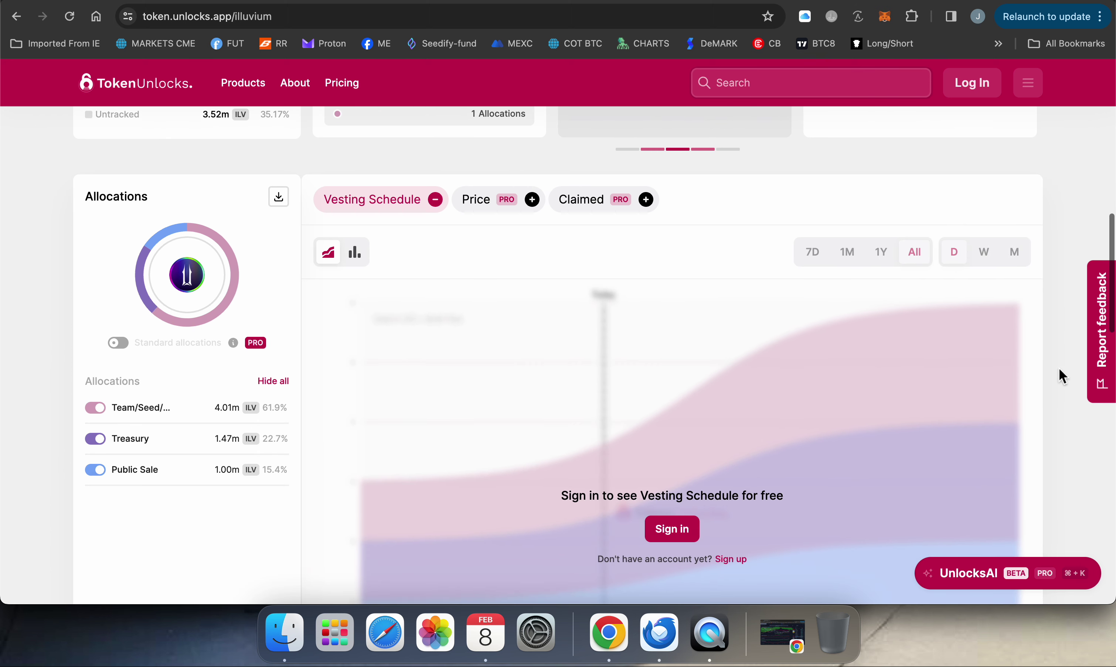
pyautogui.scroll(-2, 1058, 368)
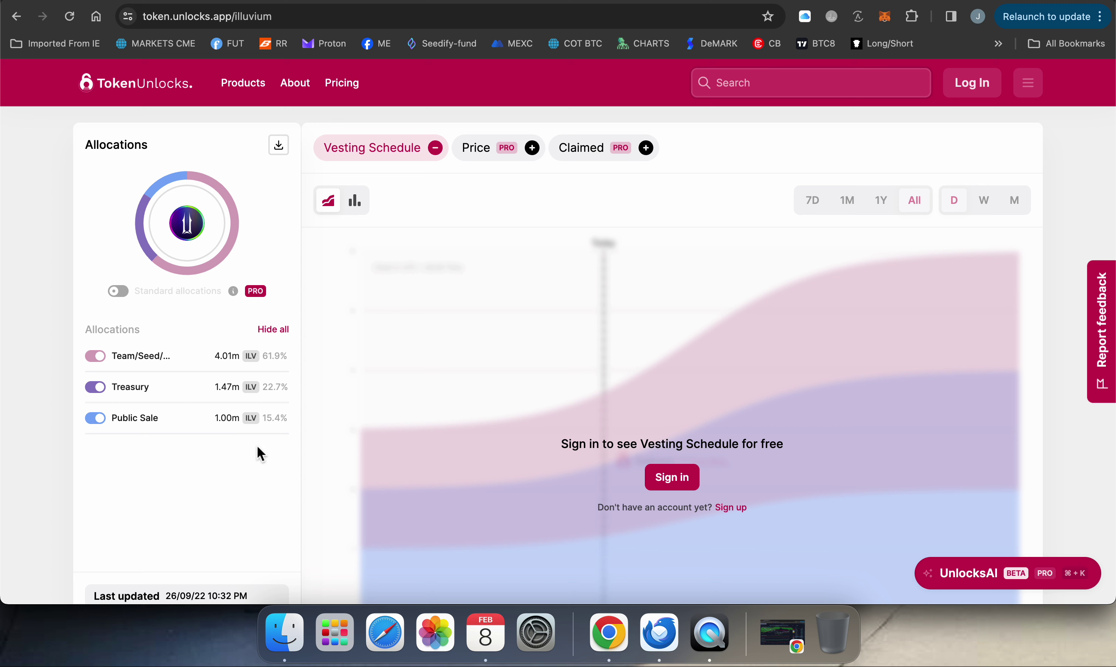
pyautogui.scroll(-8, 266, 462)
pyautogui.scroll(-8, 498, 444)
pyautogui.scroll(15, 514, 450)
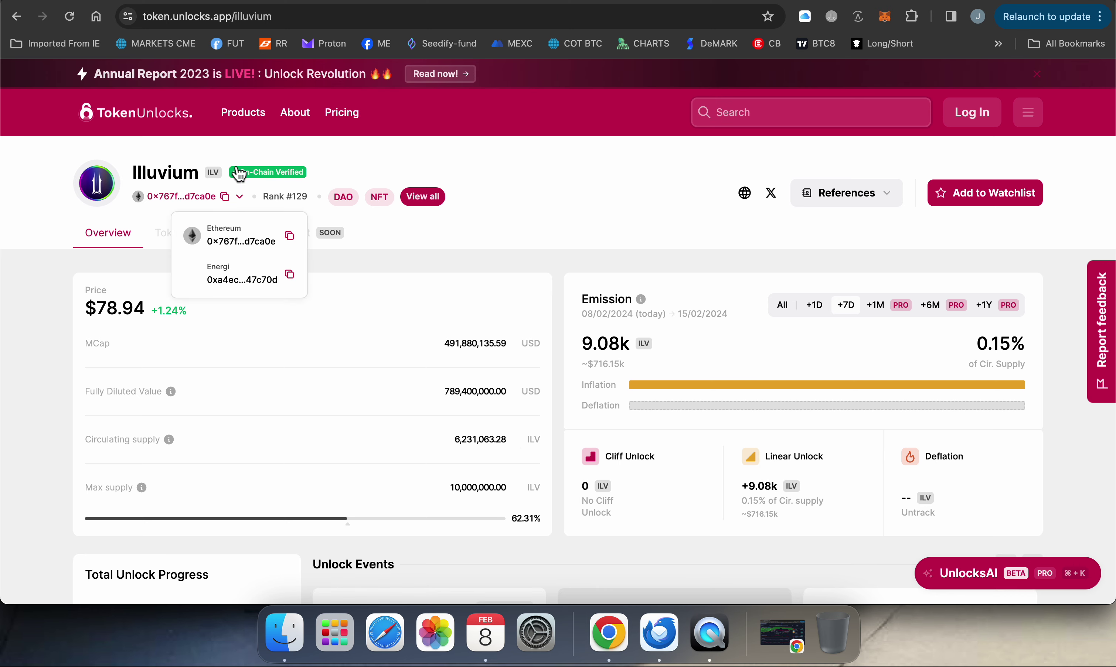
# Return to the Token Unlock Dashboard home from the Illuvium page.
pyautogui.click(140, 121)
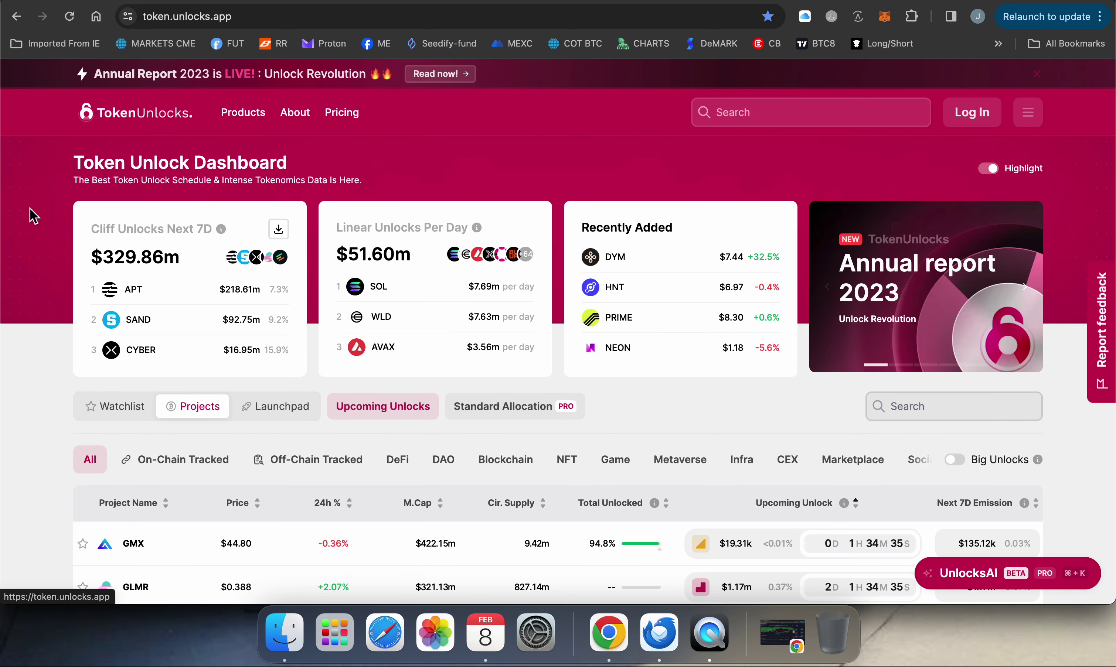
pyautogui.scroll(-5, 28, 362)
pyautogui.scroll(-2, 28, 362)
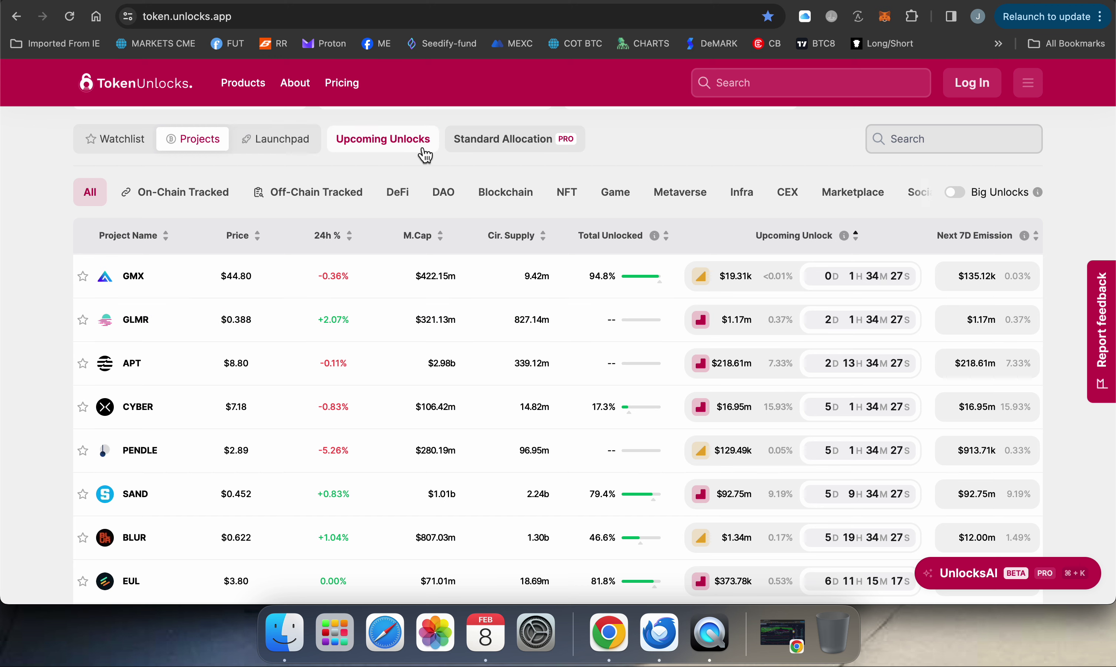
# Browse the Upcoming Unlocks table of projects and countdowns, then return to the top.
pyautogui.click(389, 144)
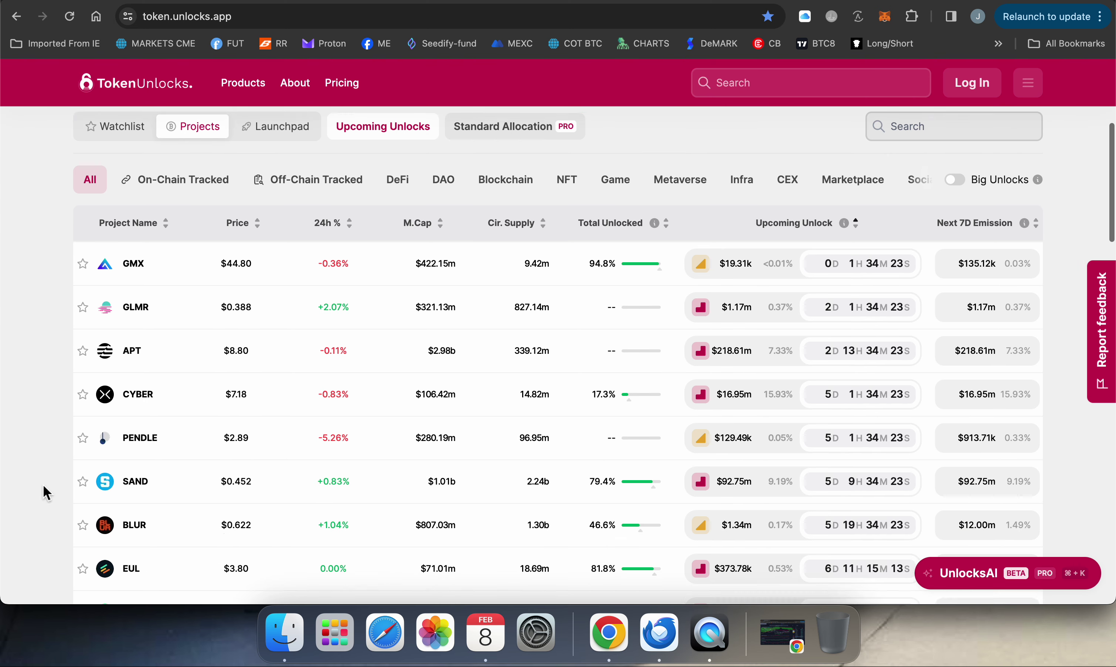
pyautogui.moveTo(772, 278)
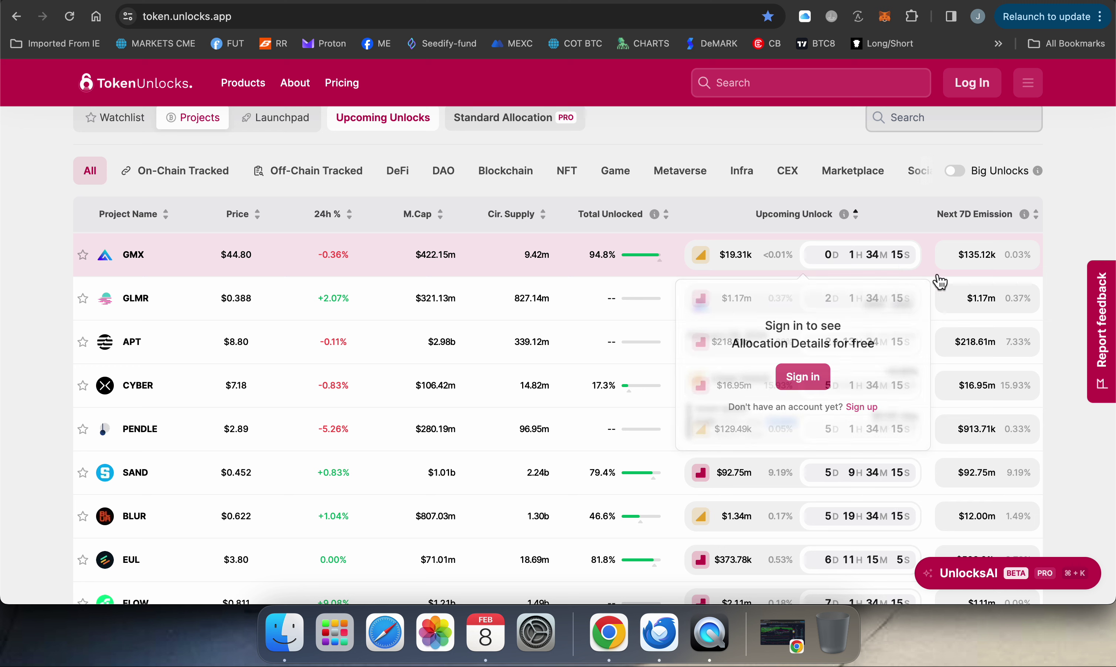
pyautogui.scroll(-3, 1074, 398)
pyautogui.scroll(-2, 1076, 402)
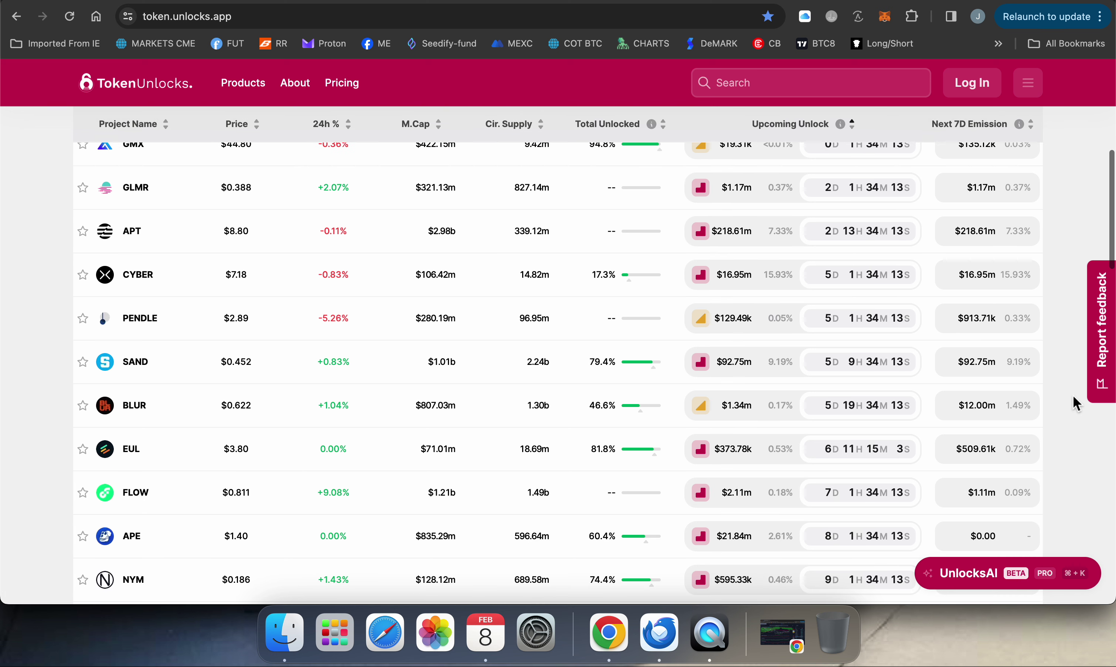
pyautogui.scroll(-2, 1076, 402)
pyautogui.scroll(-1, 1075, 402)
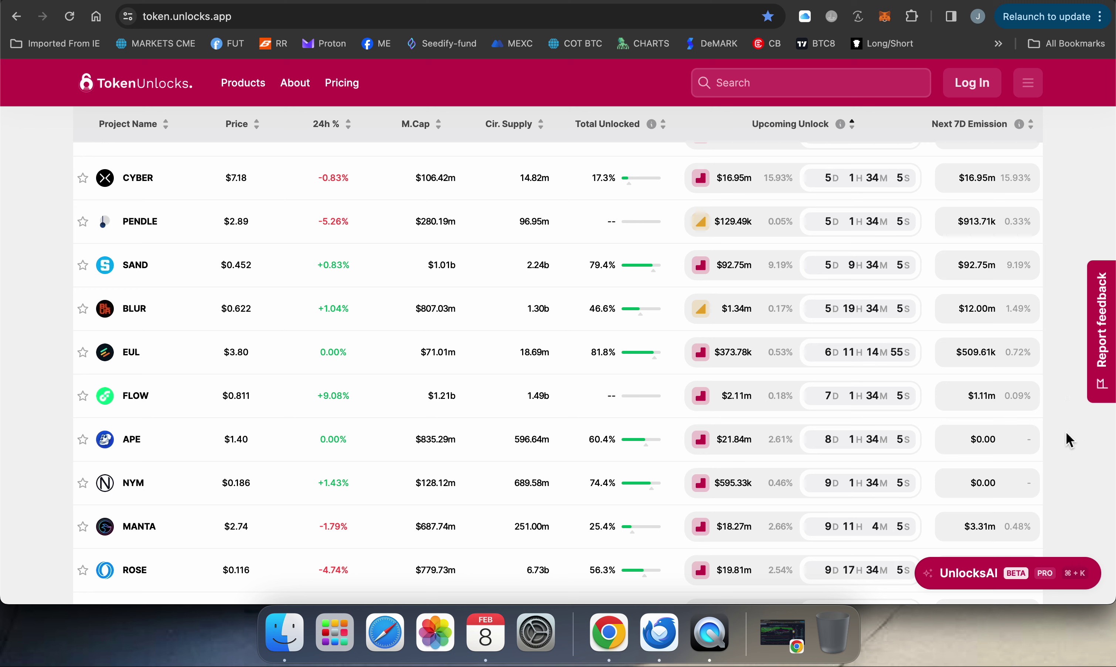
pyautogui.scroll(-3, 1066, 432)
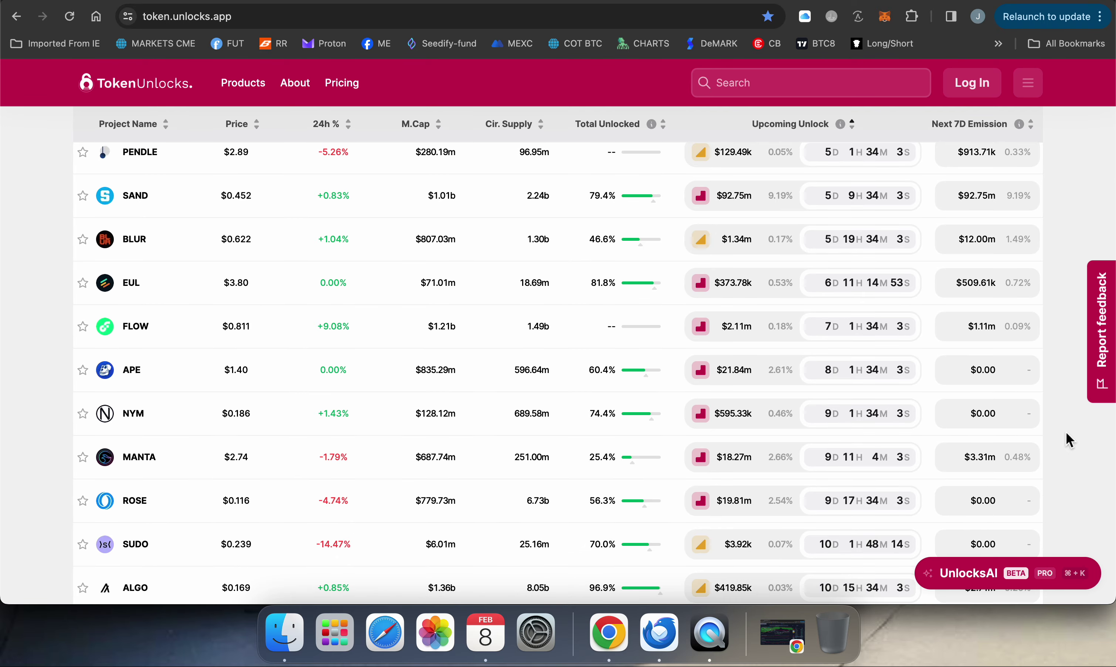
pyautogui.scroll(3, 1065, 435)
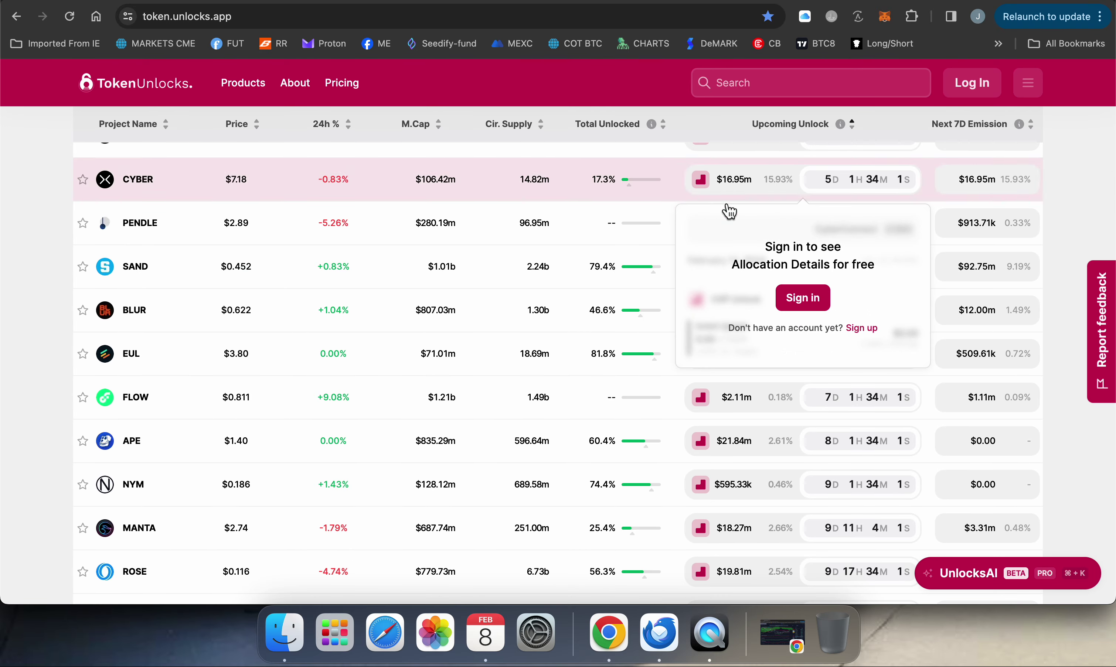
pyautogui.moveTo(792, 189)
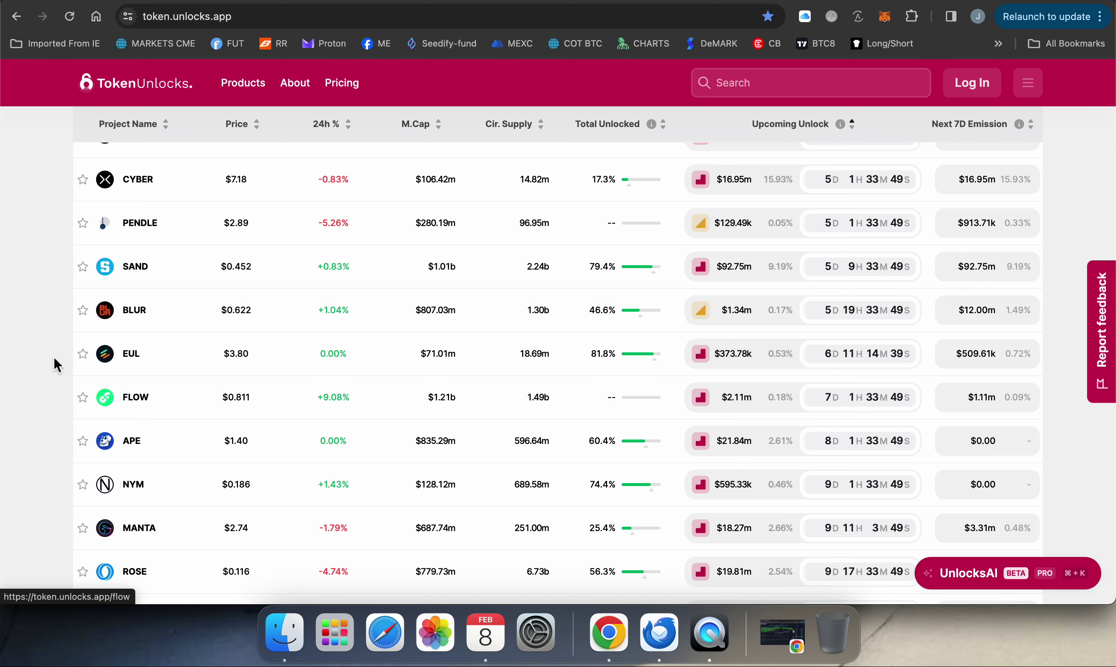
pyautogui.scroll(-7, 51, 353)
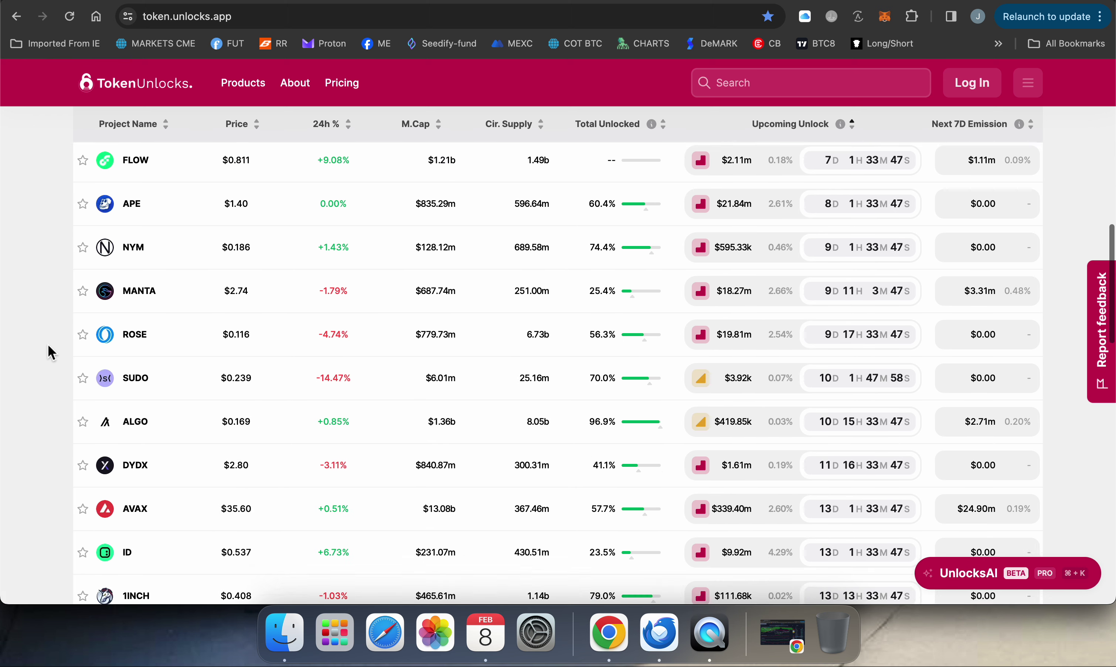
pyautogui.scroll(-5, 51, 353)
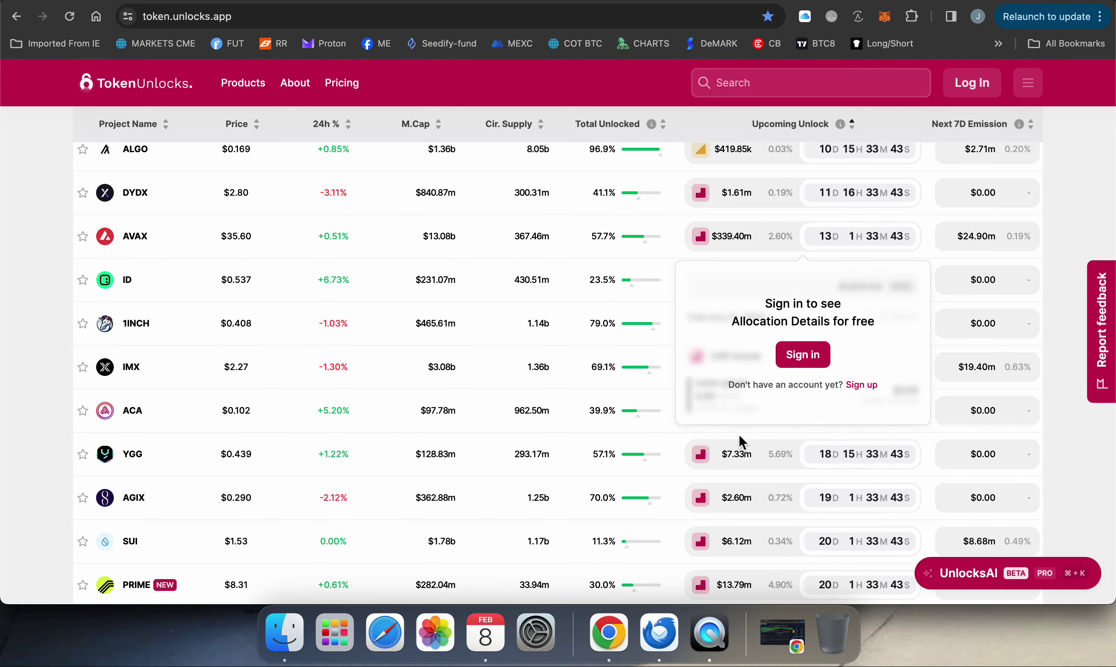
pyautogui.moveTo(752, 213)
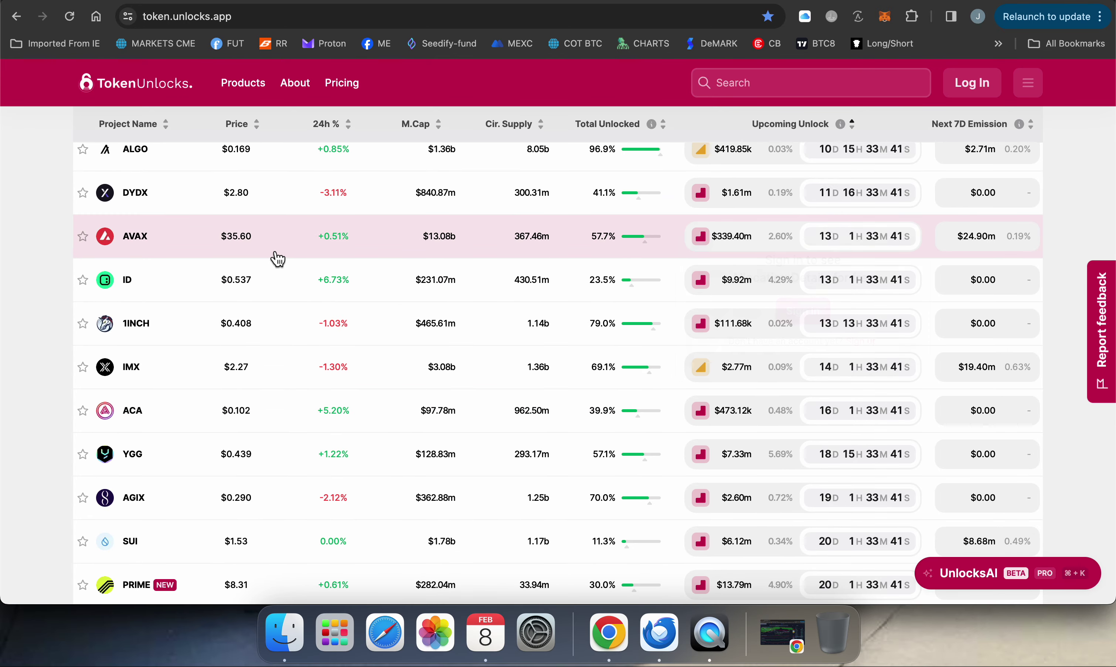
pyautogui.scroll(-3, 46, 305)
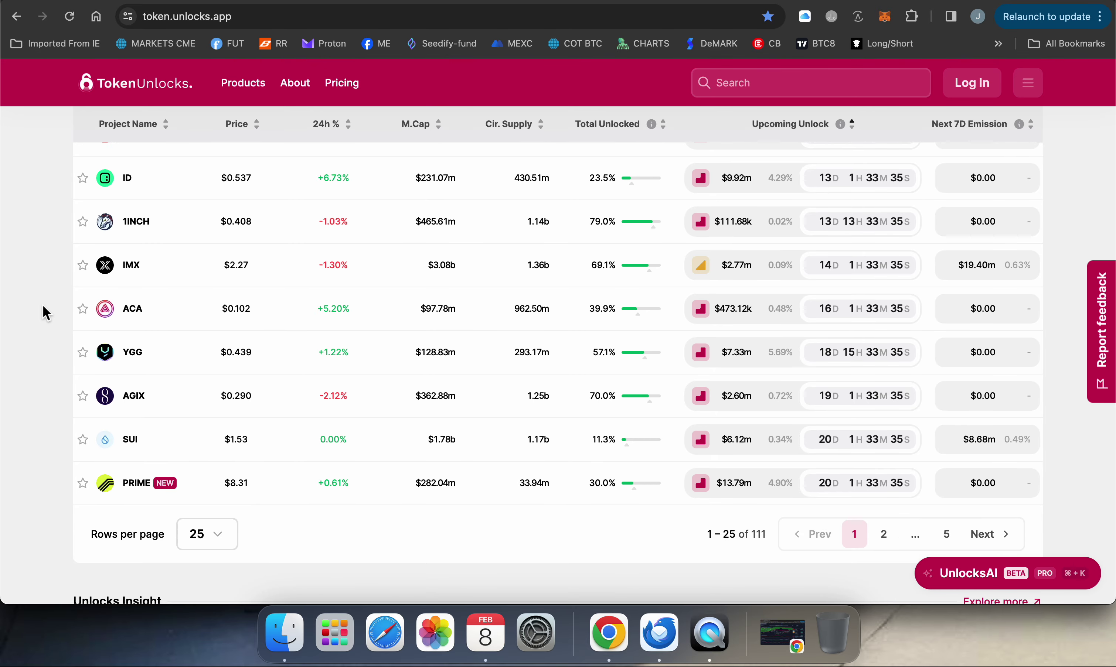
pyautogui.scroll(2, 46, 313)
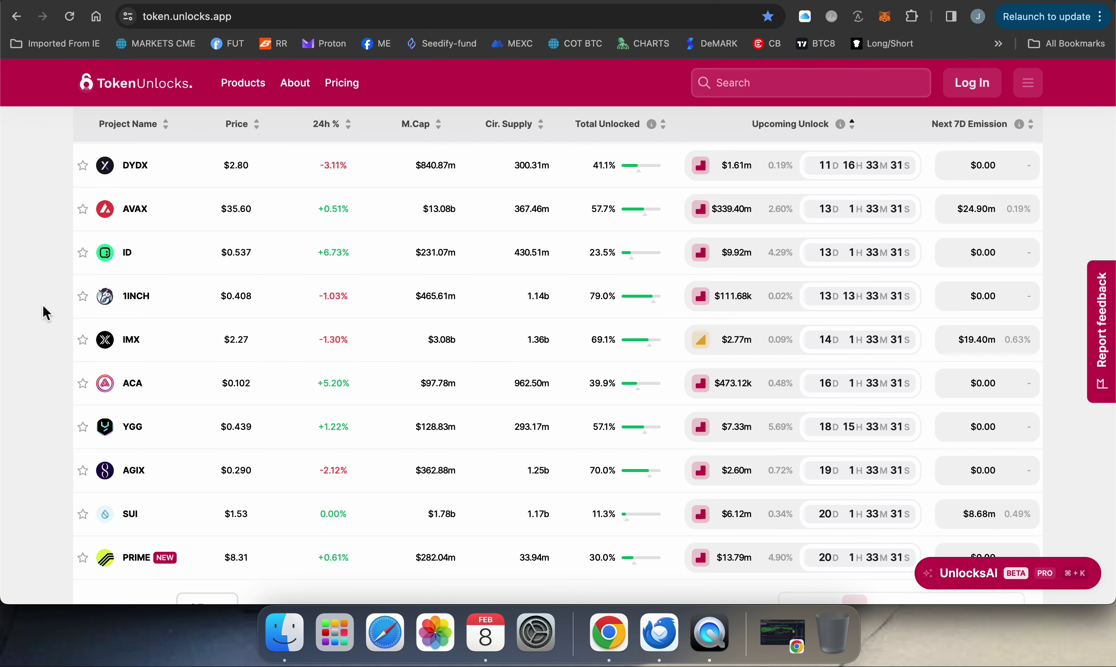
pyautogui.scroll(20, 45, 313)
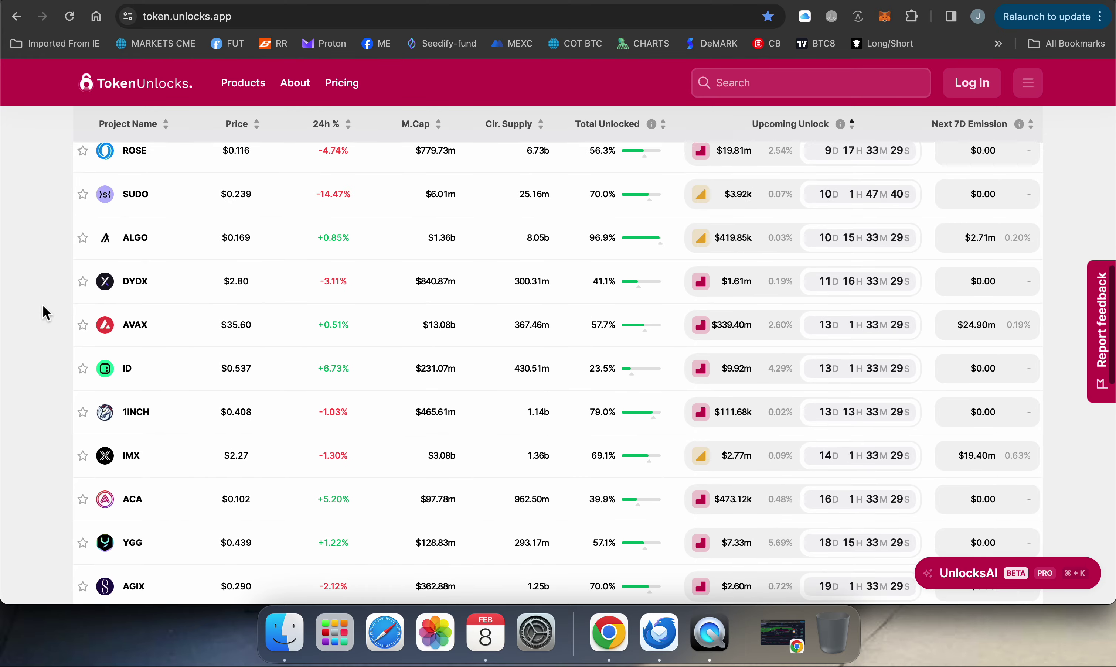
pyautogui.scroll(3, 46, 313)
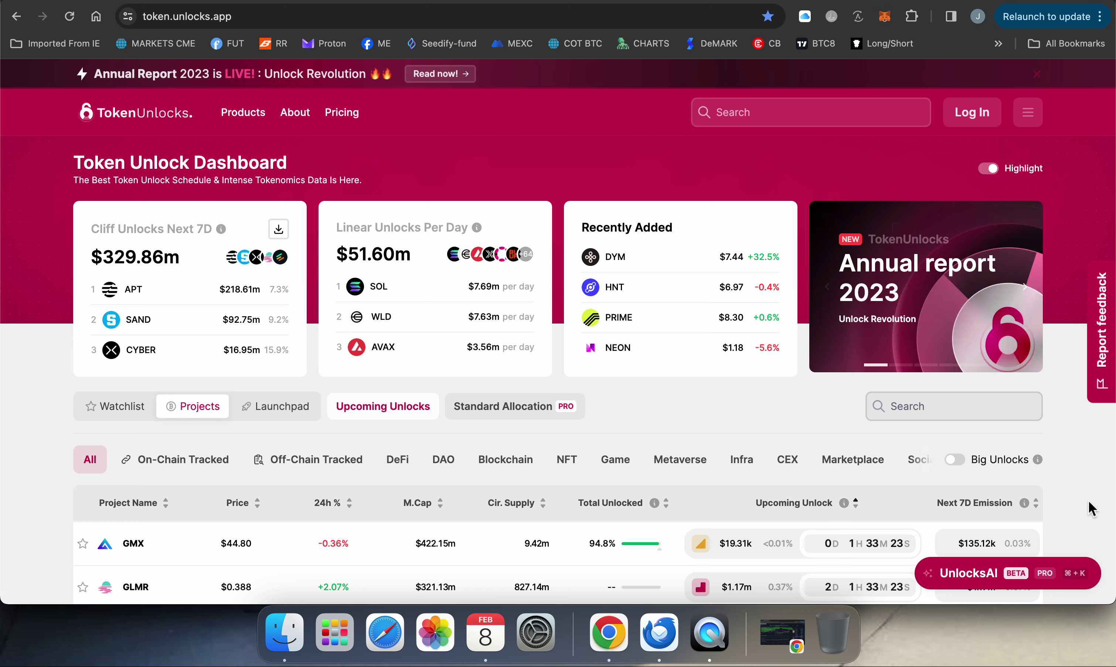
pyautogui.scroll(-9, 1091, 508)
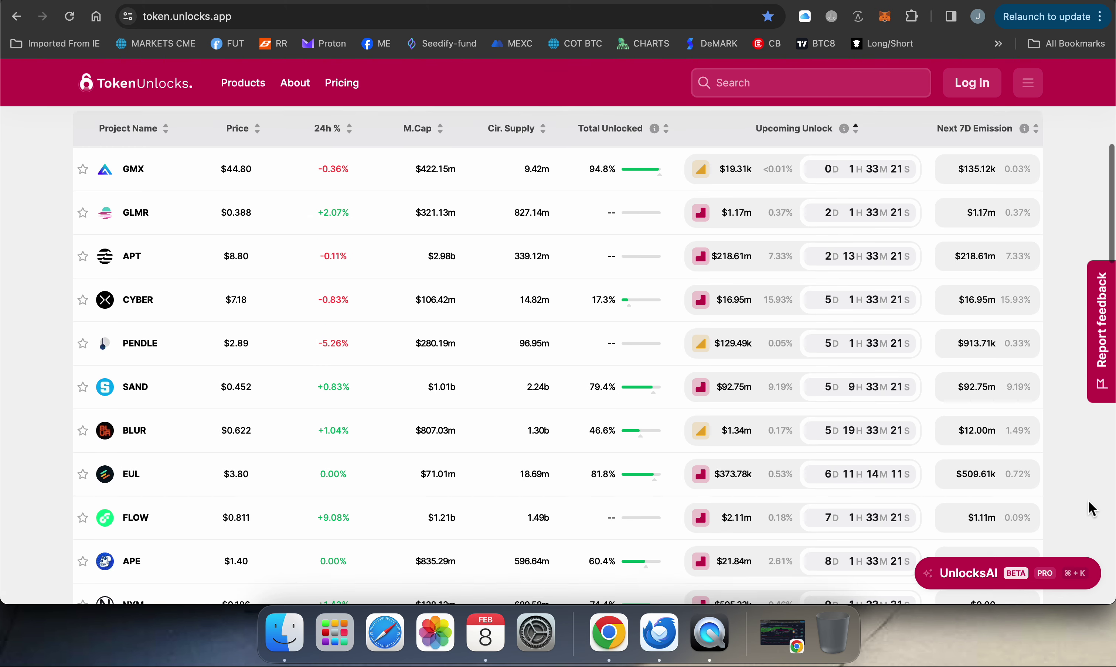
pyautogui.scroll(-6, 1092, 508)
pyautogui.scroll(-1, 1092, 508)
pyautogui.scroll(-10, 1092, 508)
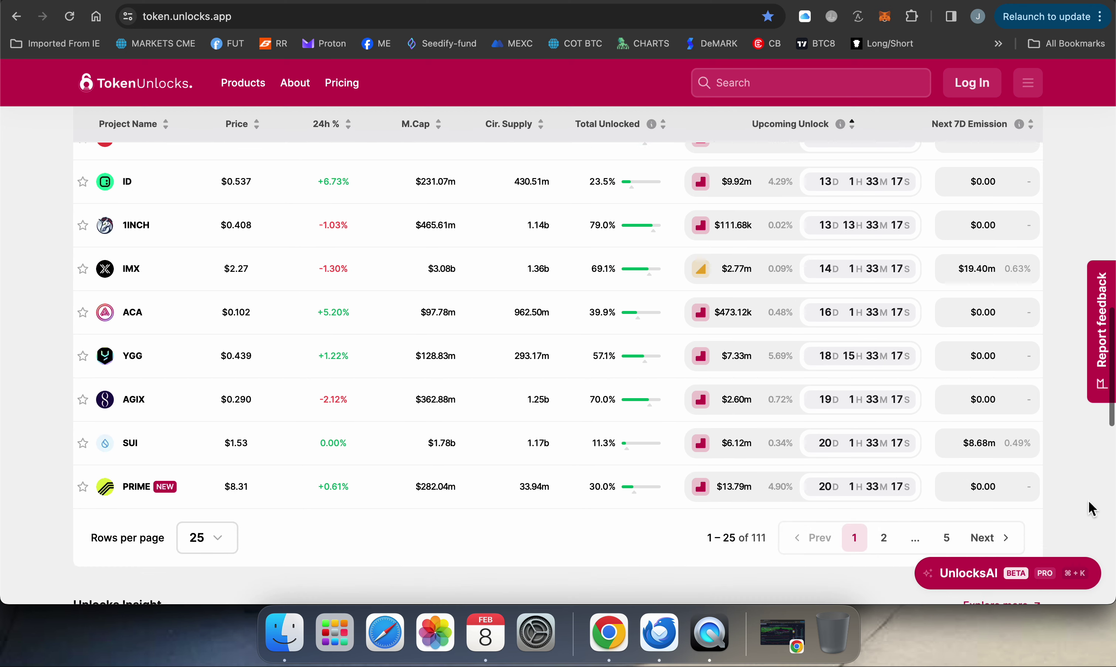
pyautogui.scroll(-1, 1091, 508)
pyautogui.moveTo(722, 388)
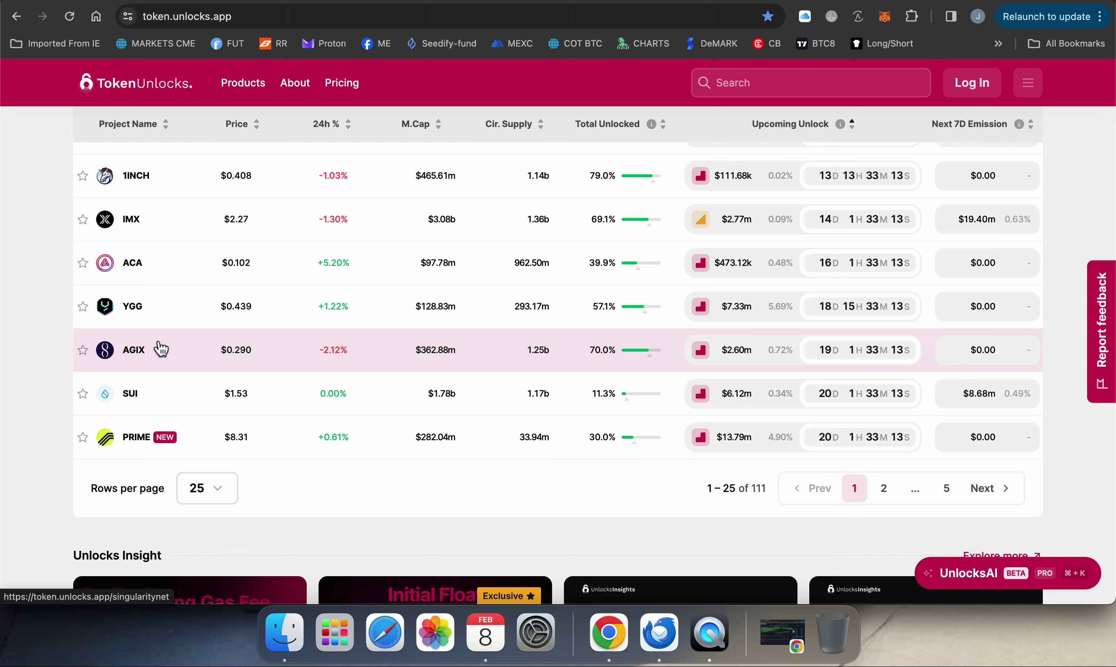
pyautogui.moveTo(743, 359)
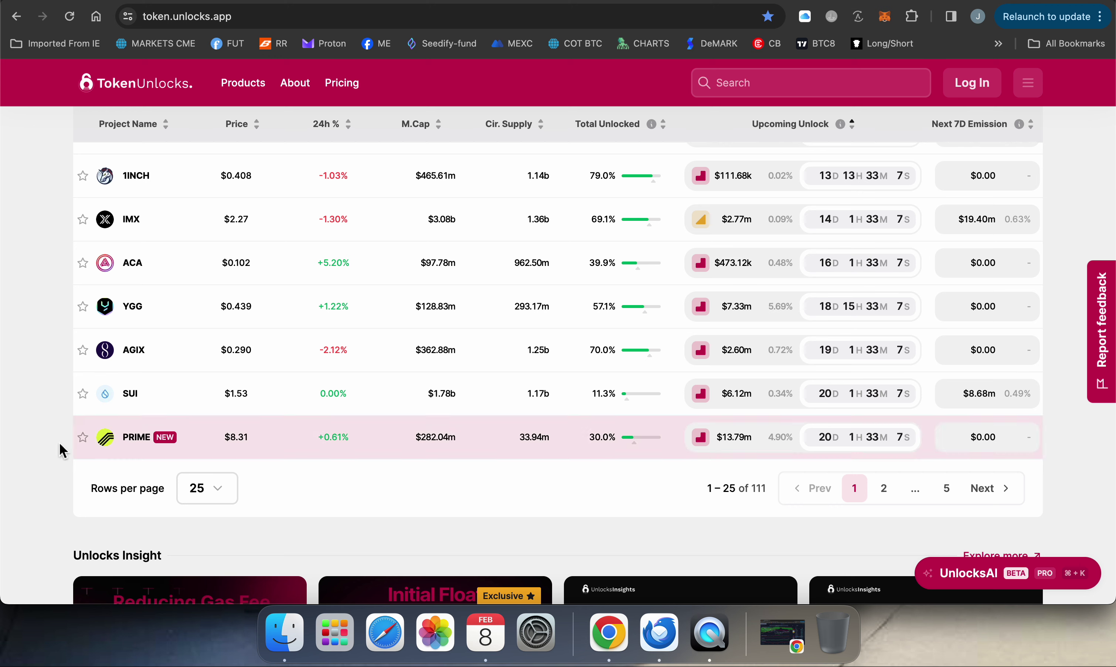
pyautogui.scroll(2, 16, 344)
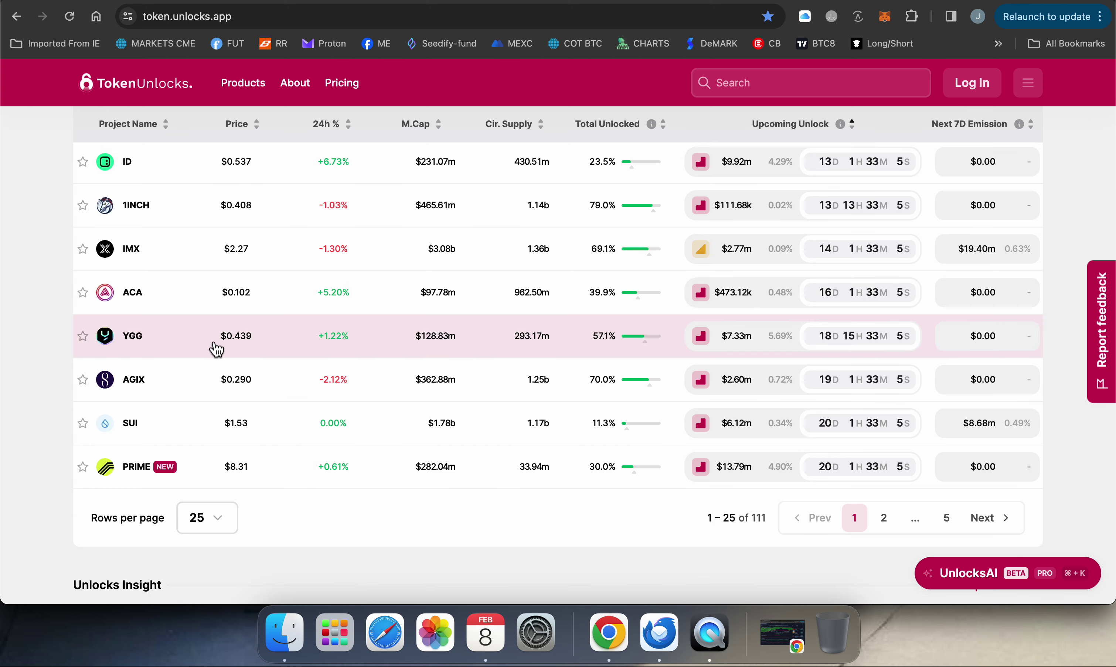
pyautogui.scroll(3, 72, 333)
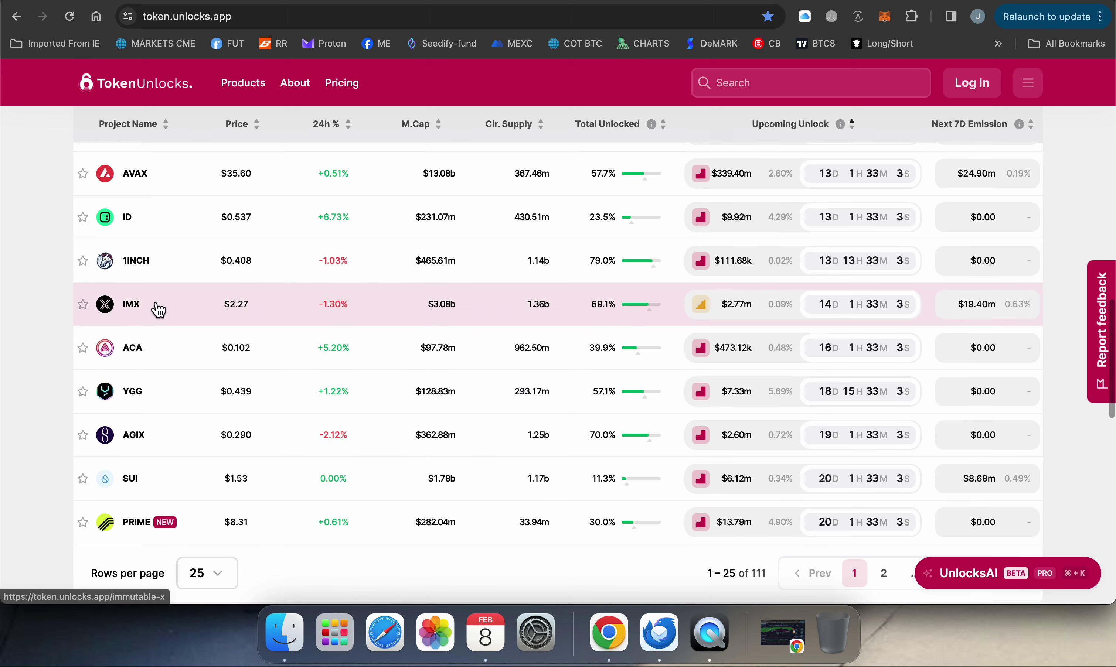
pyautogui.scroll(5, 10, 281)
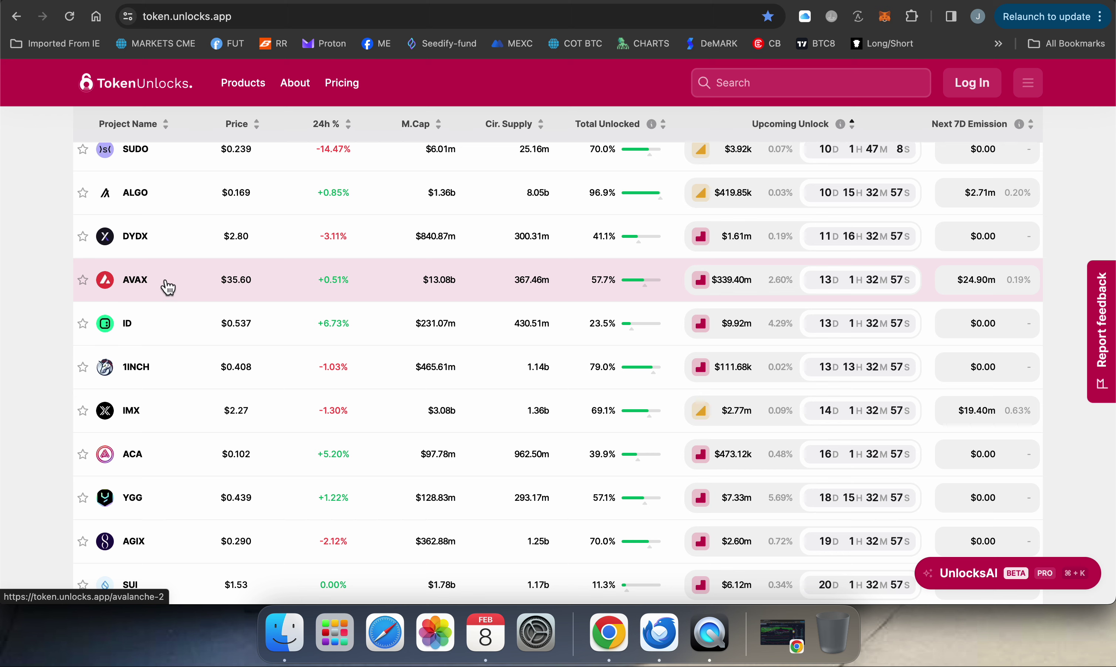
pyautogui.scroll(2, 25, 239)
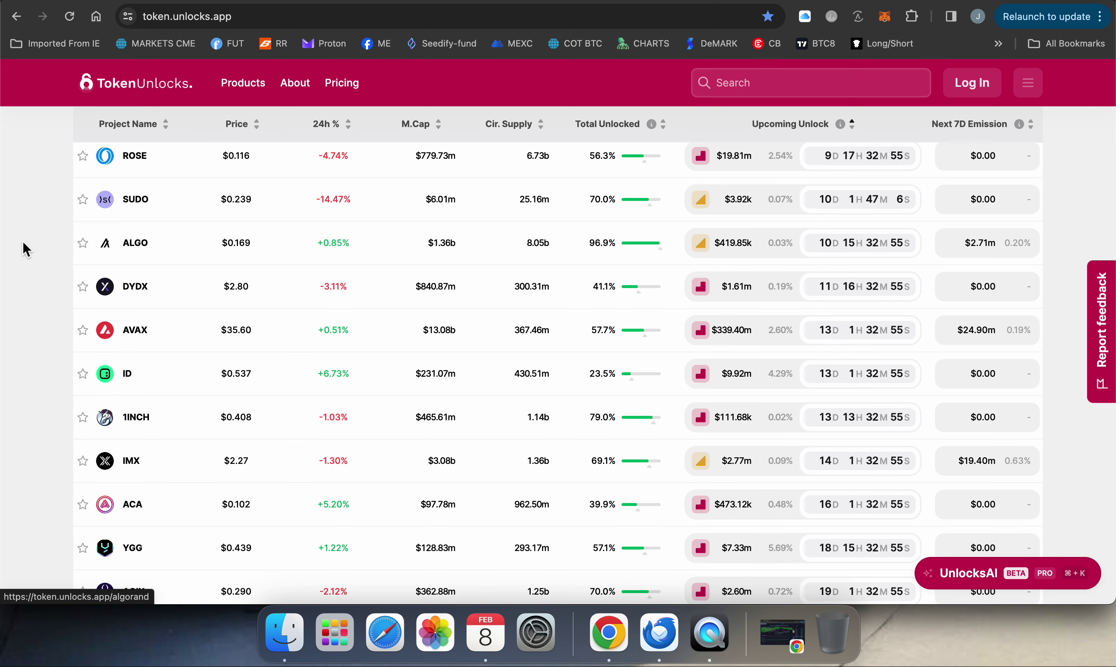
pyautogui.scroll(15, 25, 249)
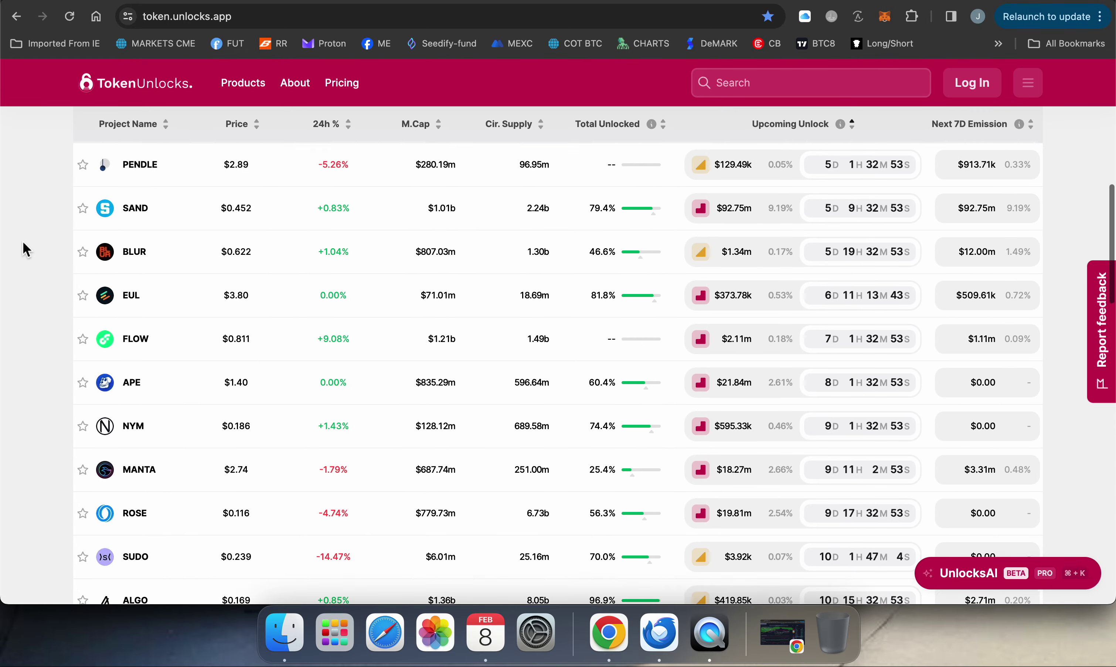
pyautogui.scroll(7, 25, 249)
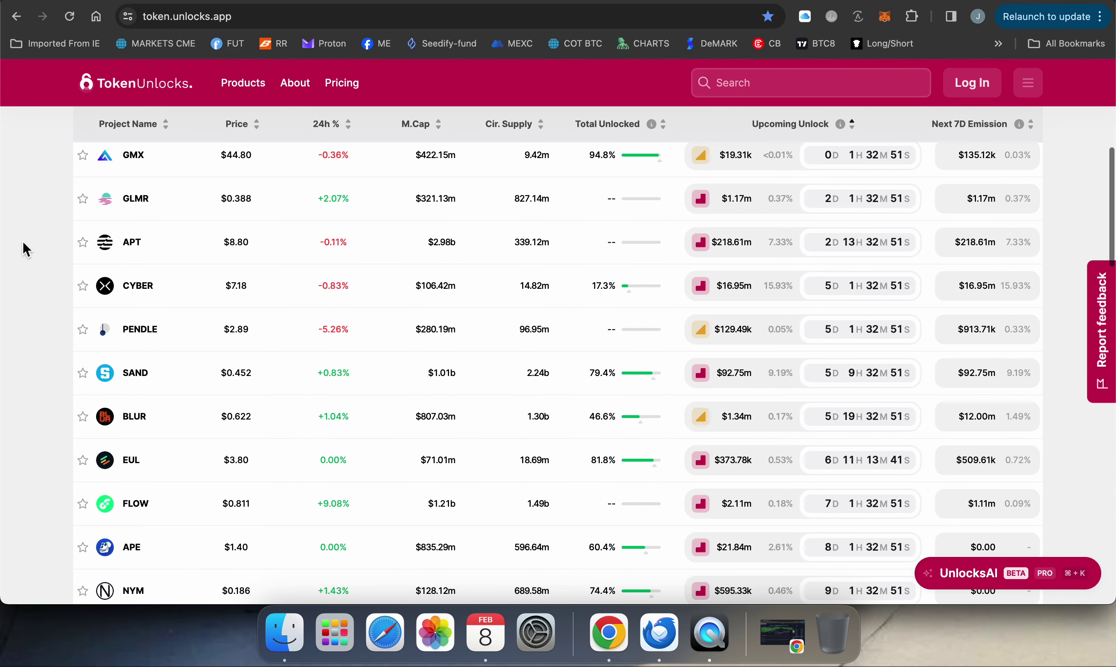
pyautogui.scroll(3, 25, 249)
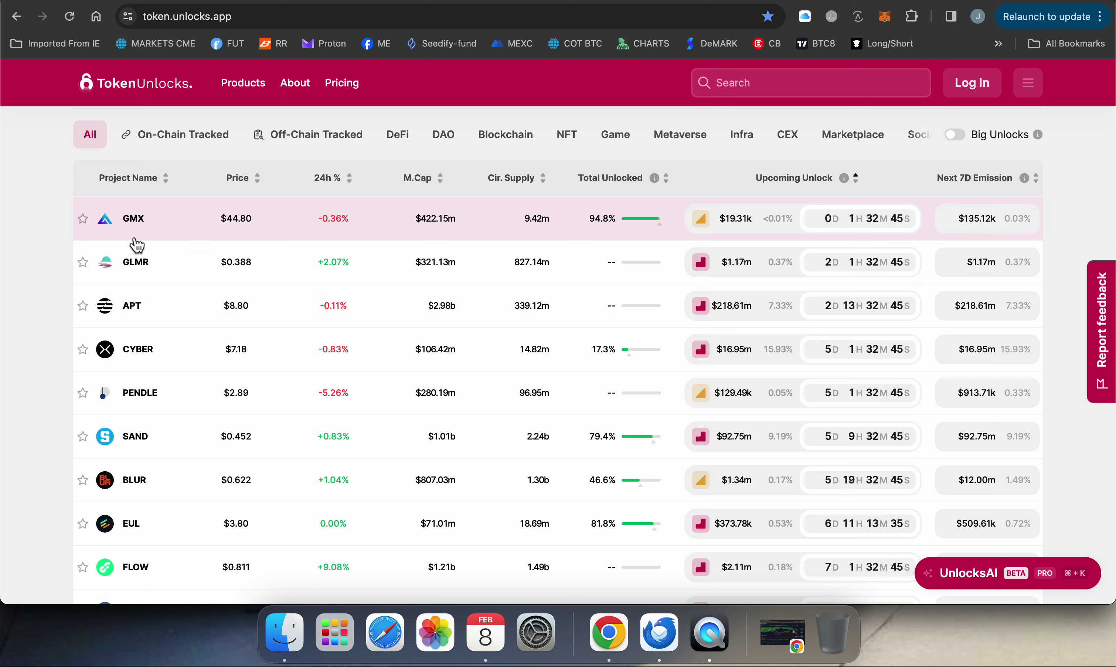
pyautogui.moveTo(714, 221)
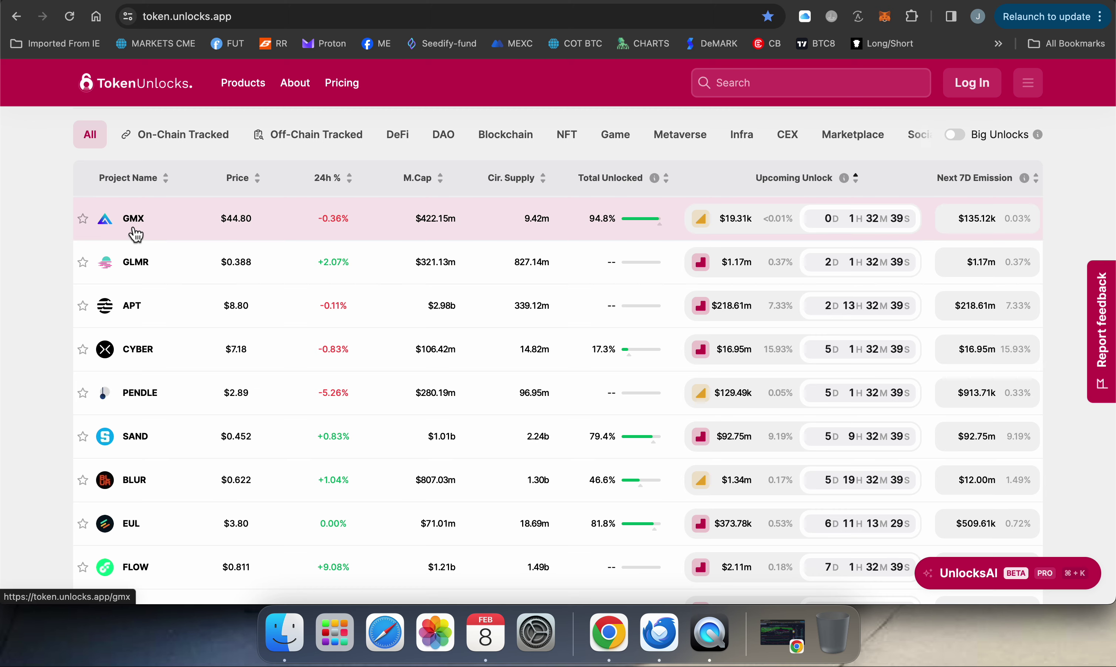
pyautogui.scroll(-5, 39, 295)
pyautogui.scroll(-3, 40, 295)
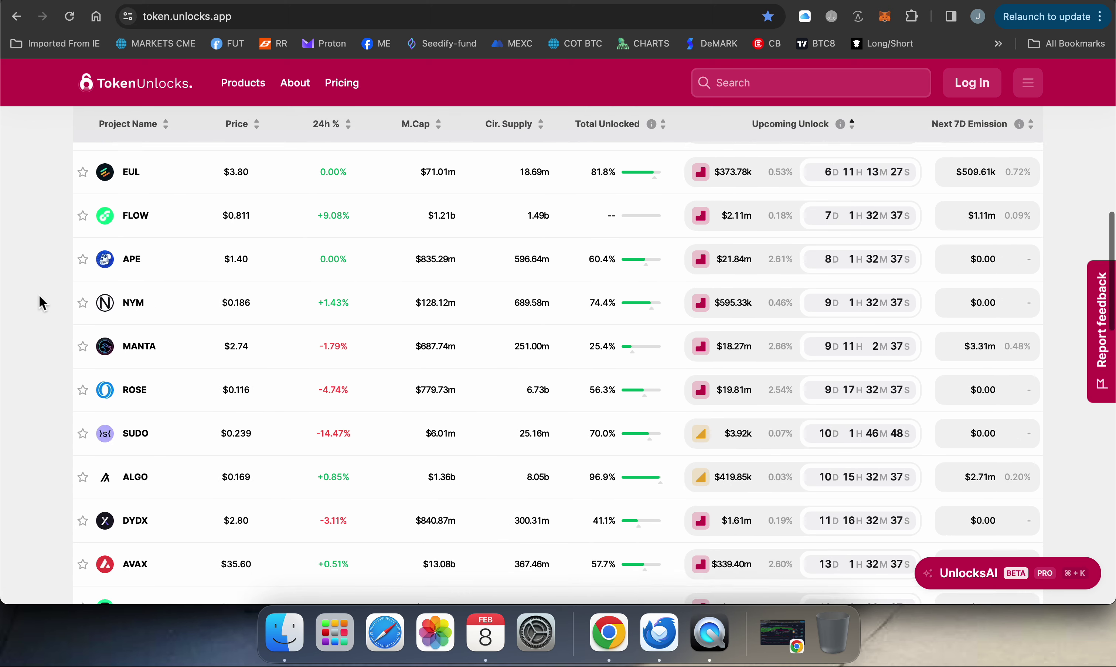
pyautogui.moveTo(713, 178)
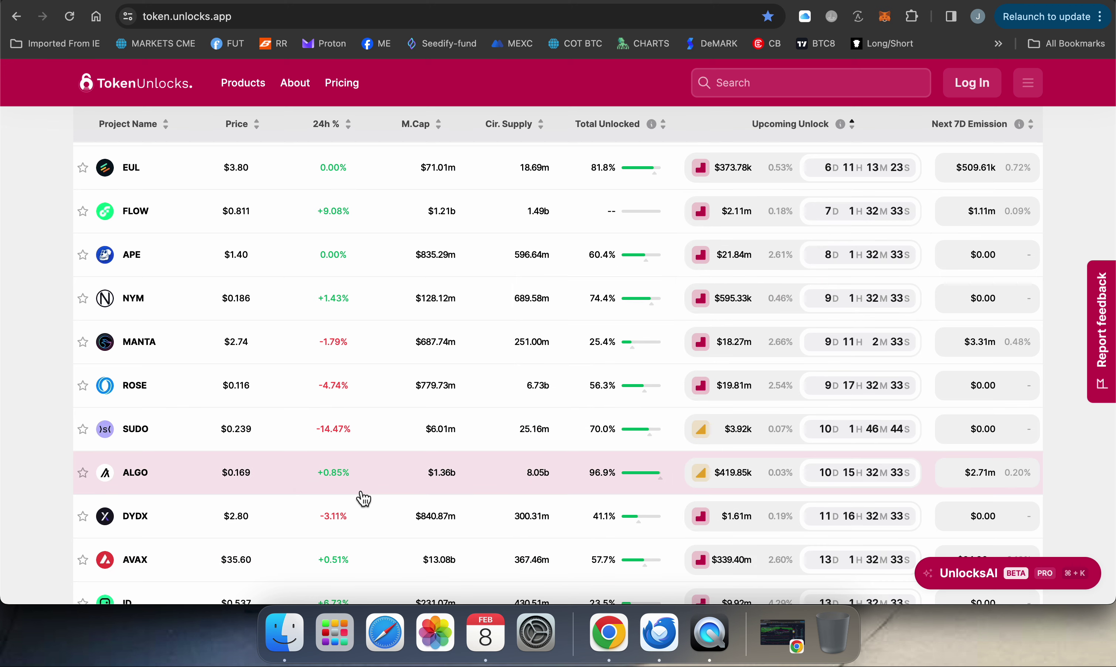
pyautogui.scroll(-5, 43, 446)
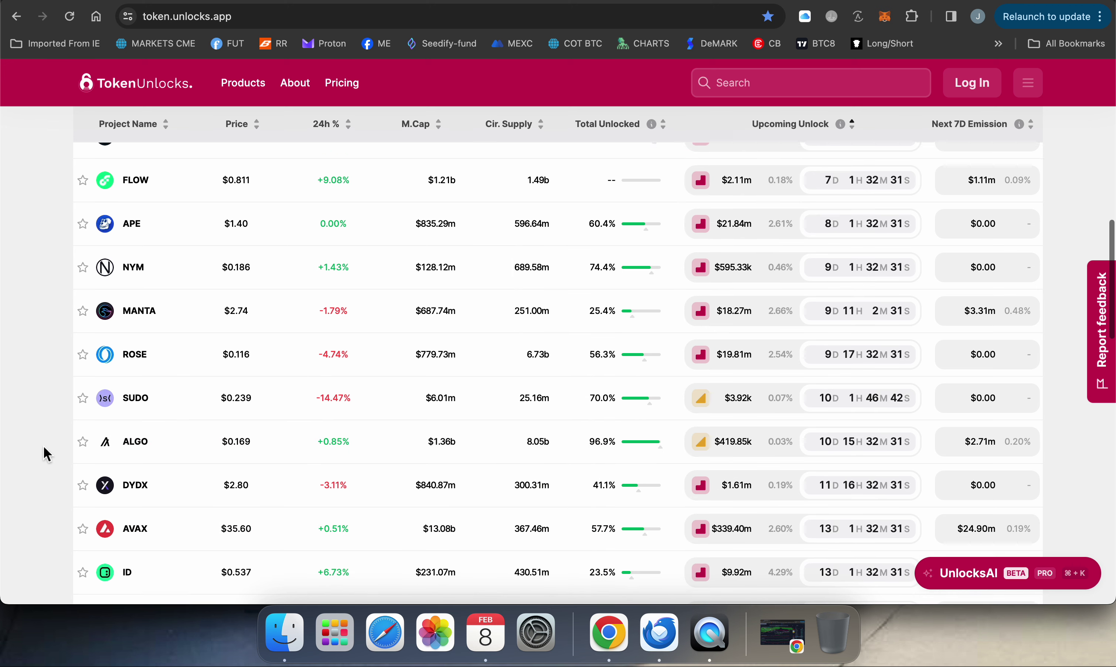
pyautogui.scroll(-5, 44, 449)
pyautogui.scroll(-2, 44, 449)
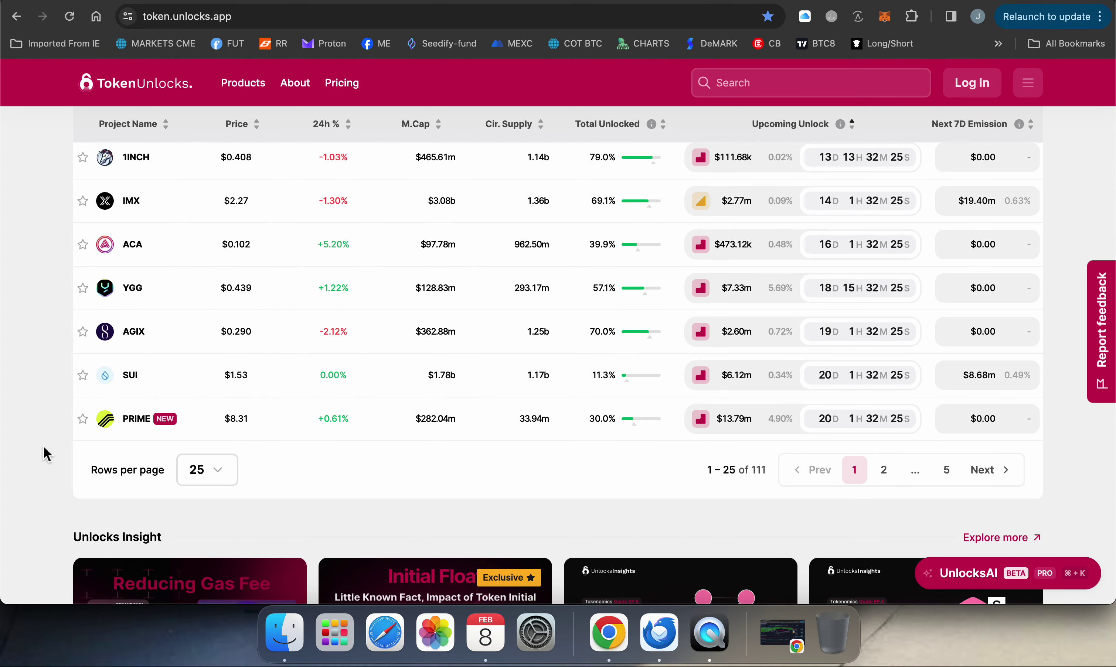
pyautogui.scroll(3, 44, 446)
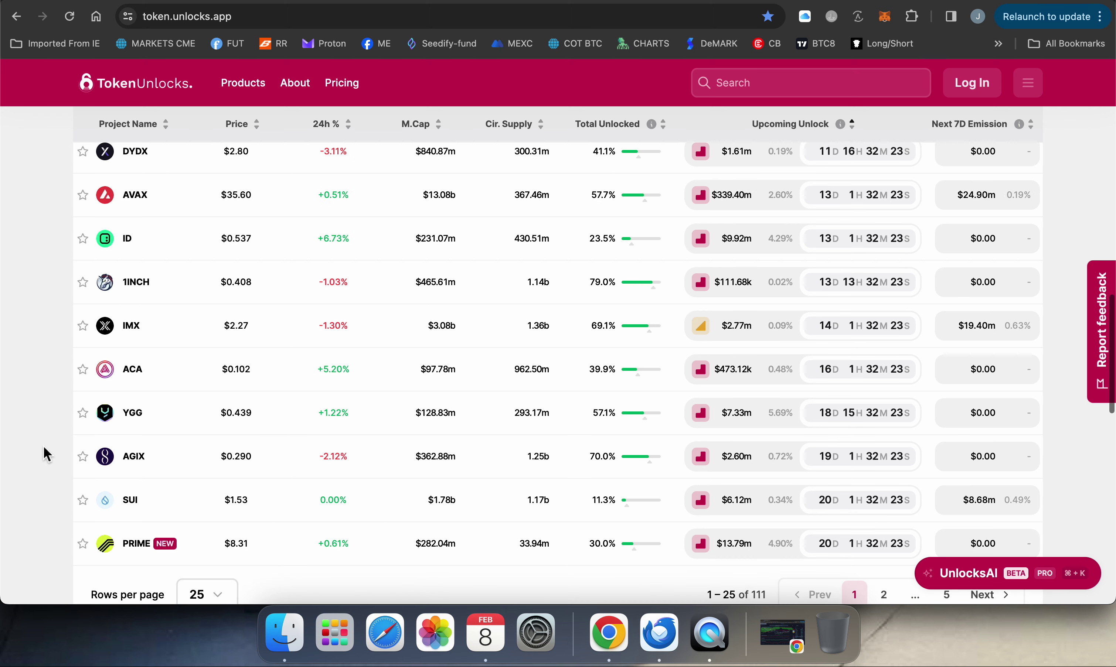
pyautogui.scroll(3, 43, 451)
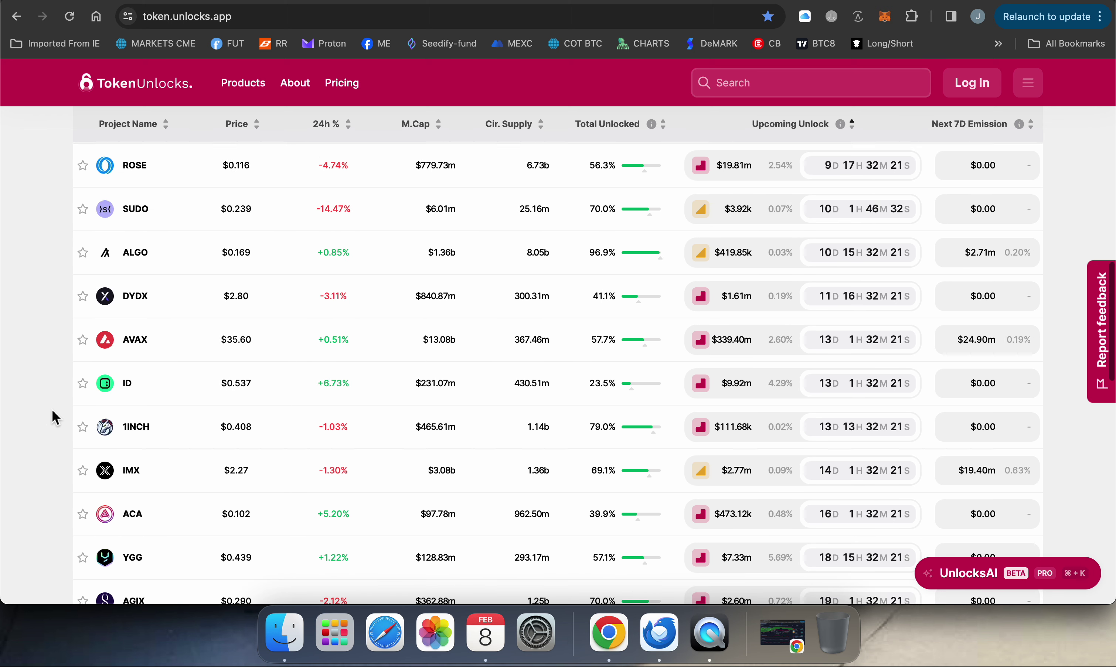
pyautogui.moveTo(700, 253)
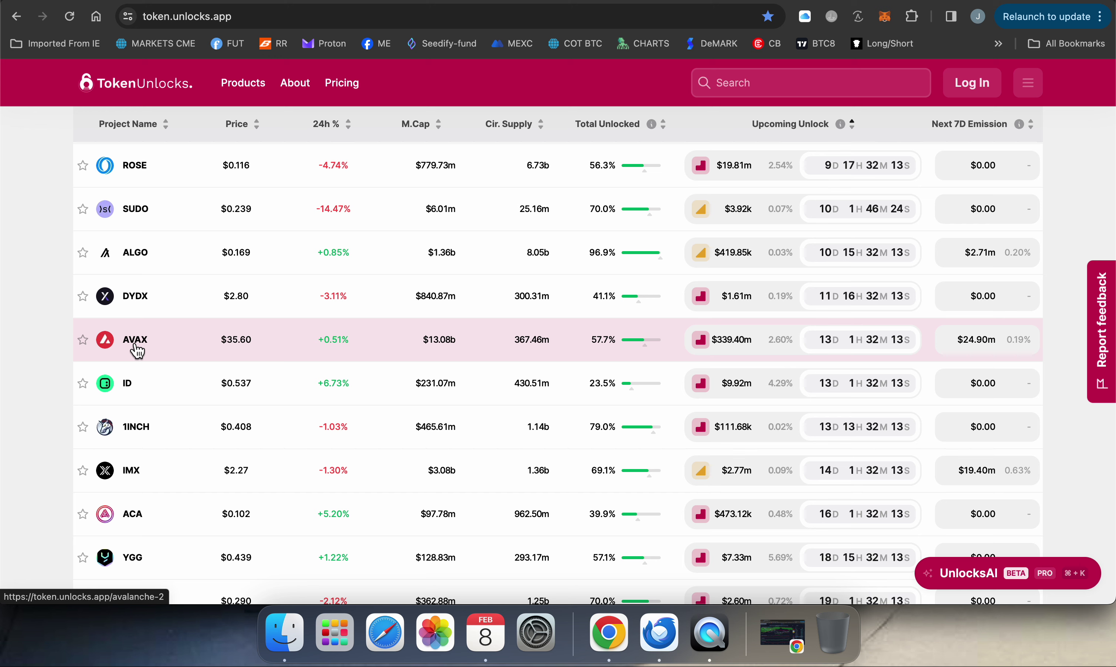
pyautogui.moveTo(781, 354)
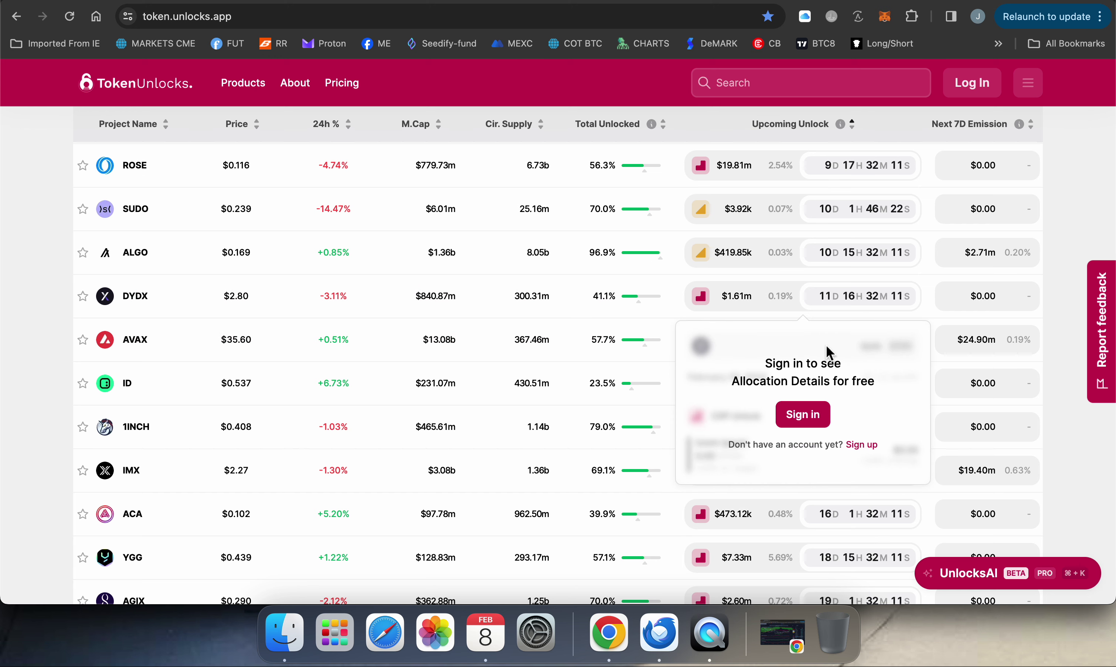
pyautogui.scroll(15, 50, 322)
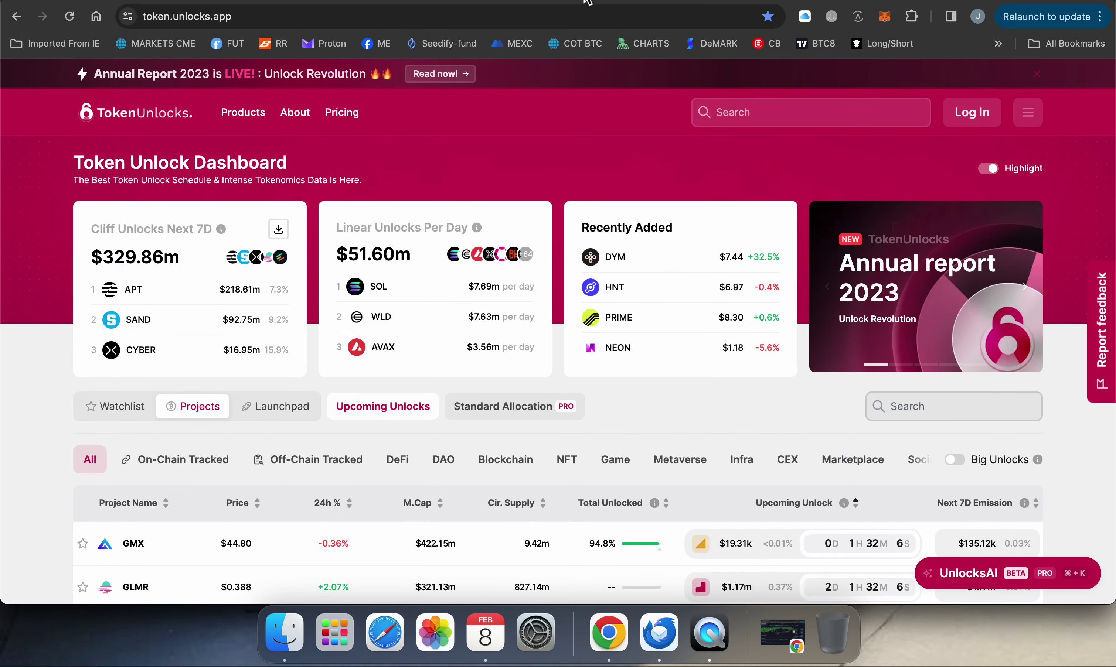
# Return to the TradingView ILVUSDT chart and compress its price scale to show more range.
pyautogui.hotkey('ctrl', 'Tab')
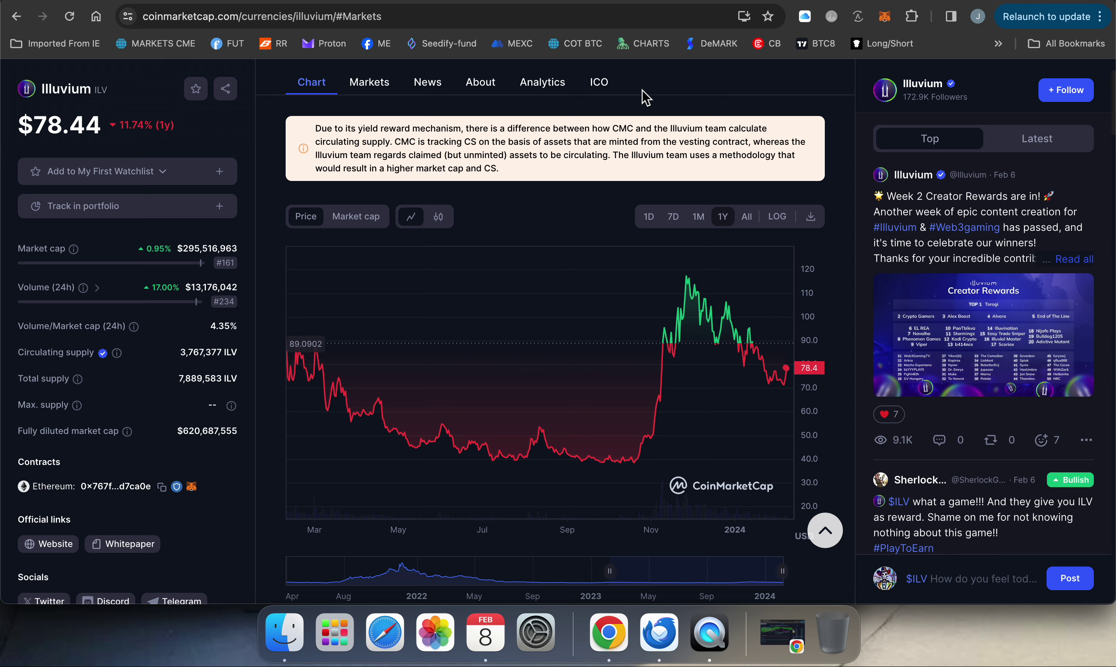
pyautogui.hotkey('ctrl', 'Tab')
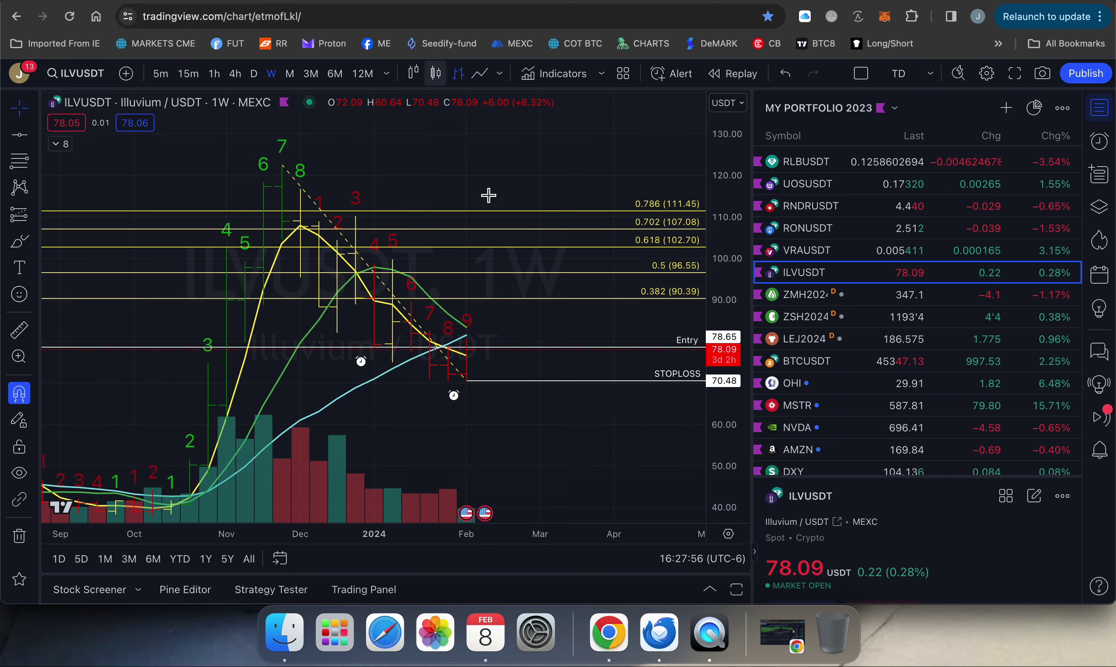
pyautogui.moveTo(618, 179); pyautogui.dragTo(618, 192)
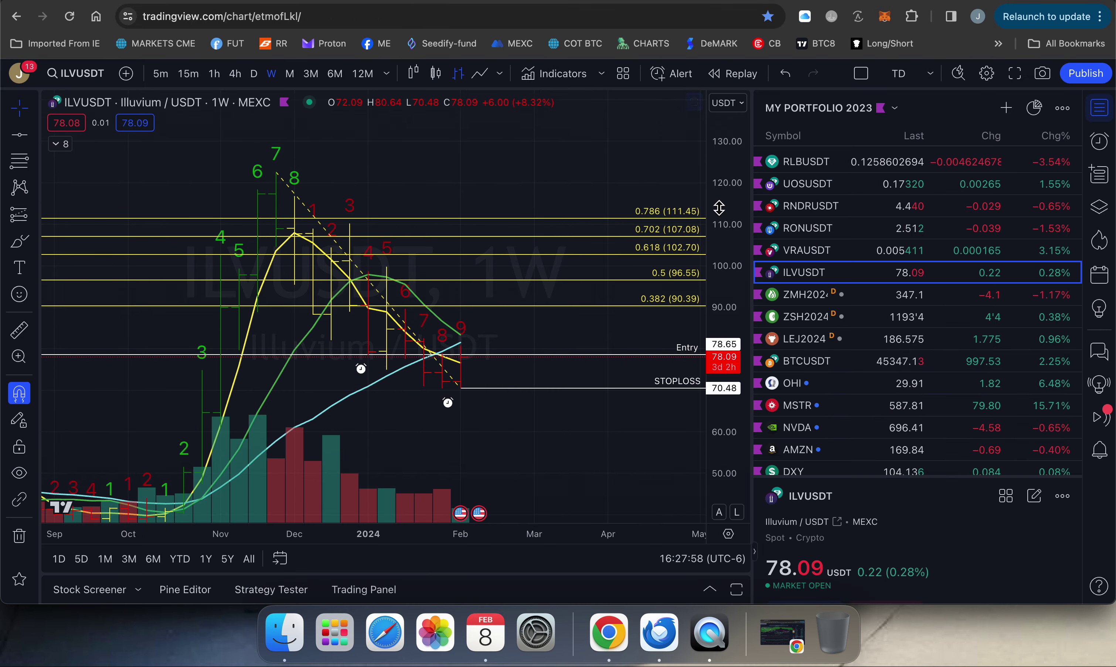
pyautogui.moveTo(718, 207); pyautogui.dragTo(732, 240)
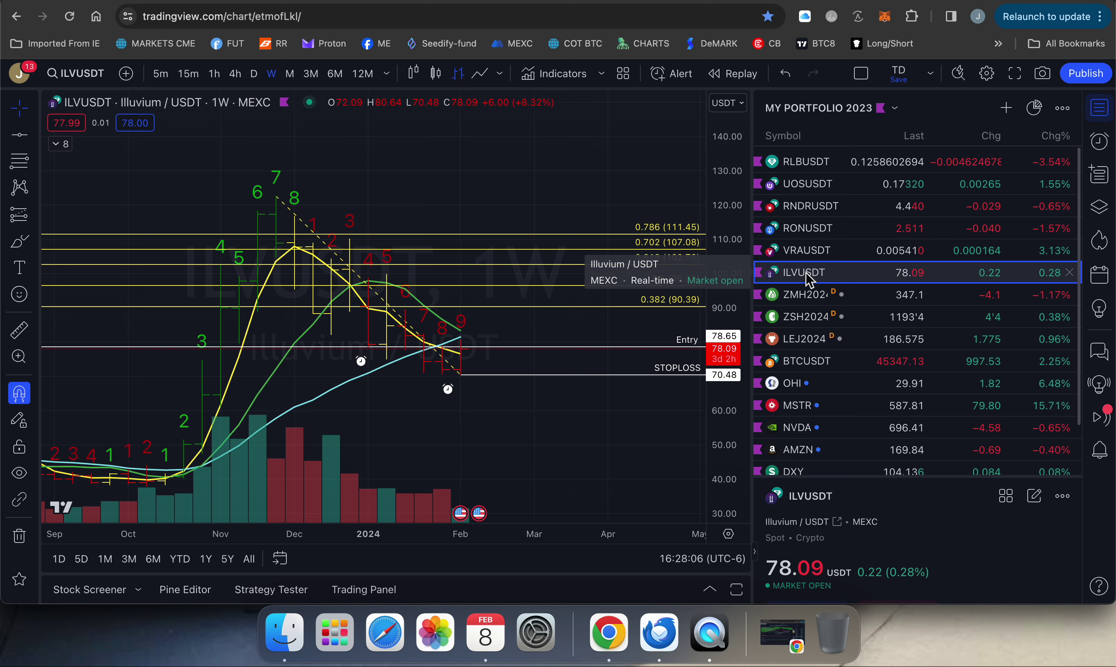
# Open VRAUSDT, review its daily candles, then set it back to weekly near the 0.004979 STOP.
pyautogui.click(819, 252)
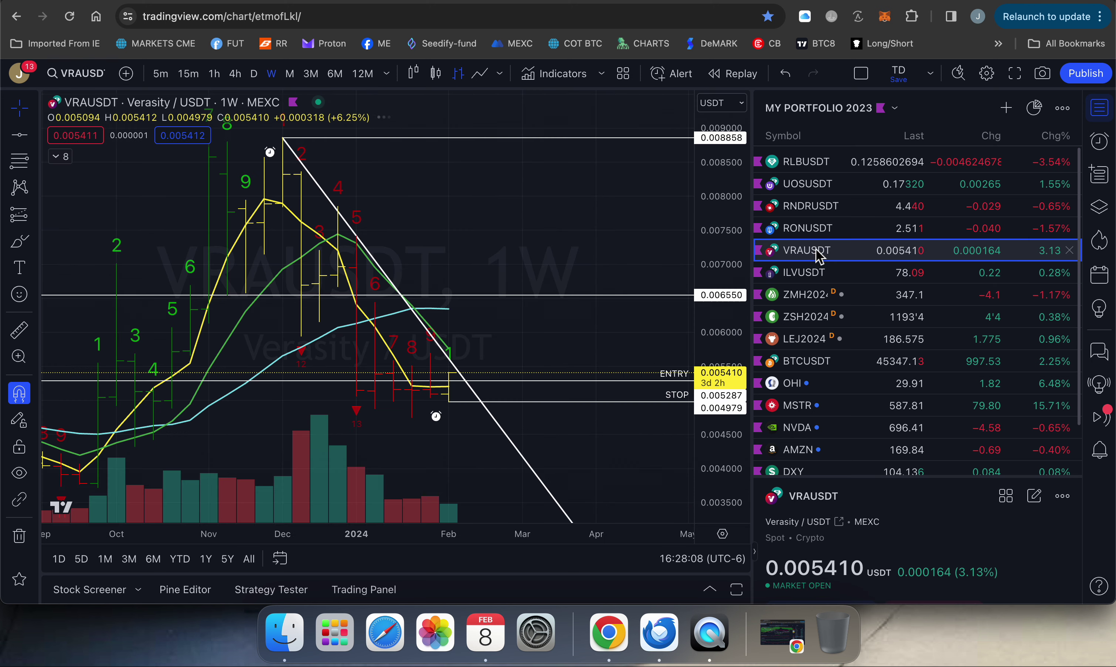
pyautogui.click(253, 74)
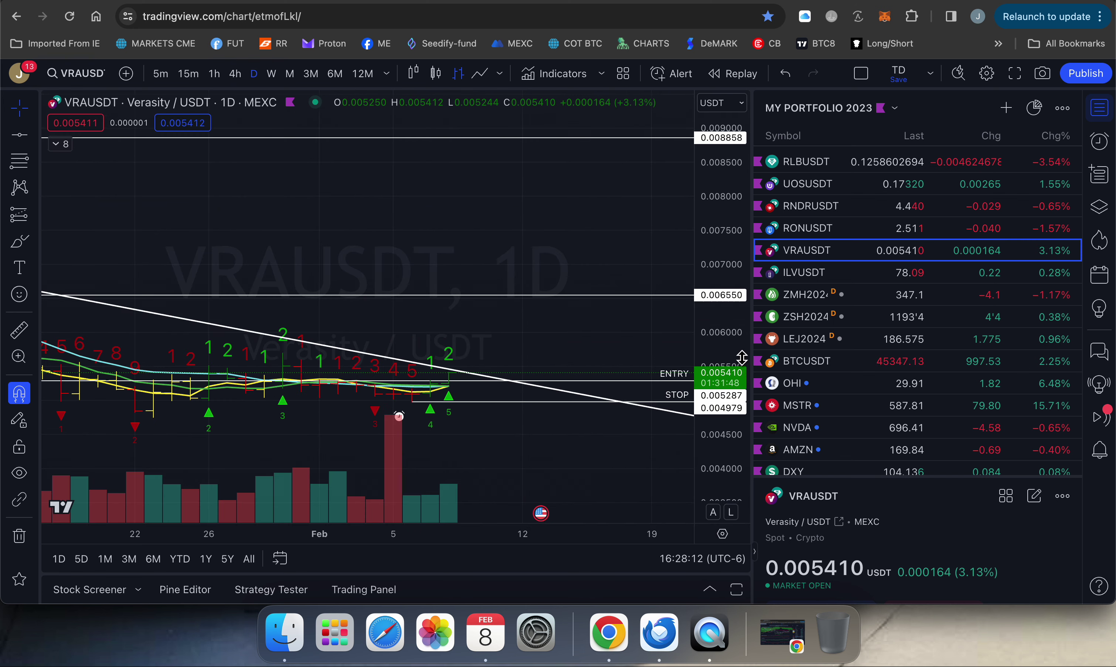
pyautogui.moveTo(741, 354); pyautogui.dragTo(741, 317)
pyautogui.moveTo(643, 221); pyautogui.dragTo(605, 211)
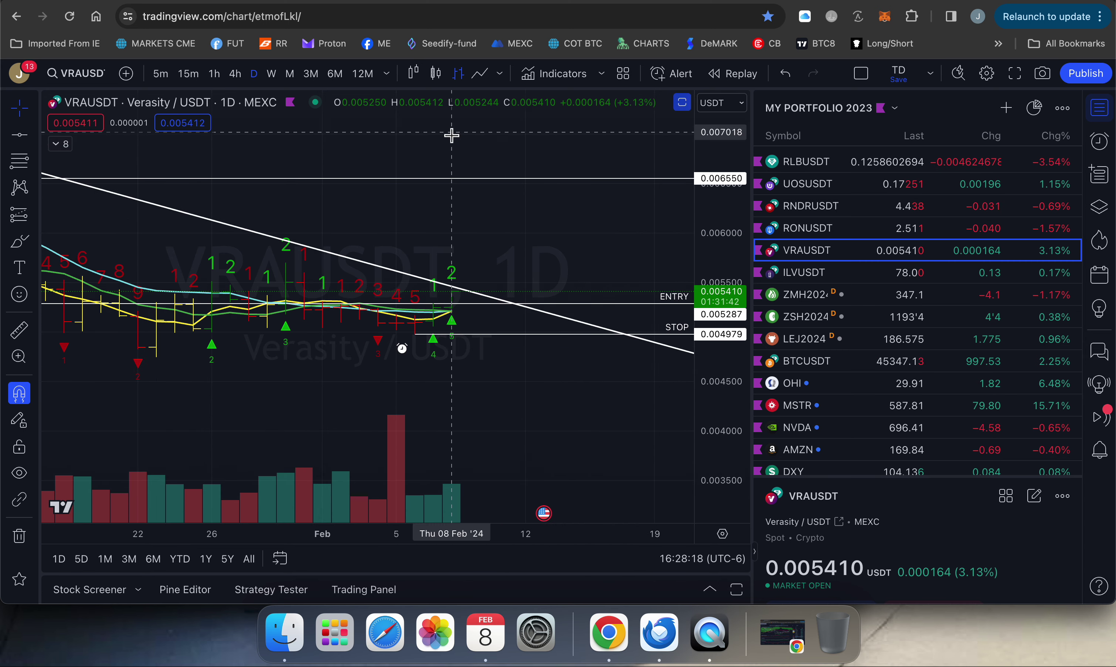
pyautogui.moveTo(453, 145); pyautogui.dragTo(494, 179)
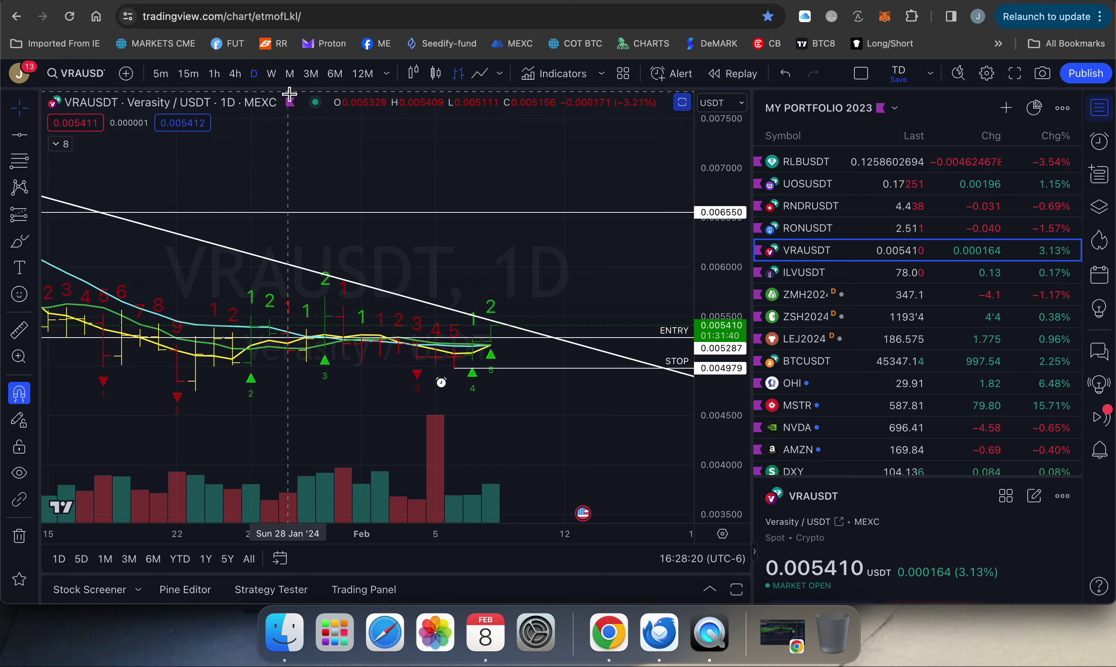
pyautogui.click(271, 73)
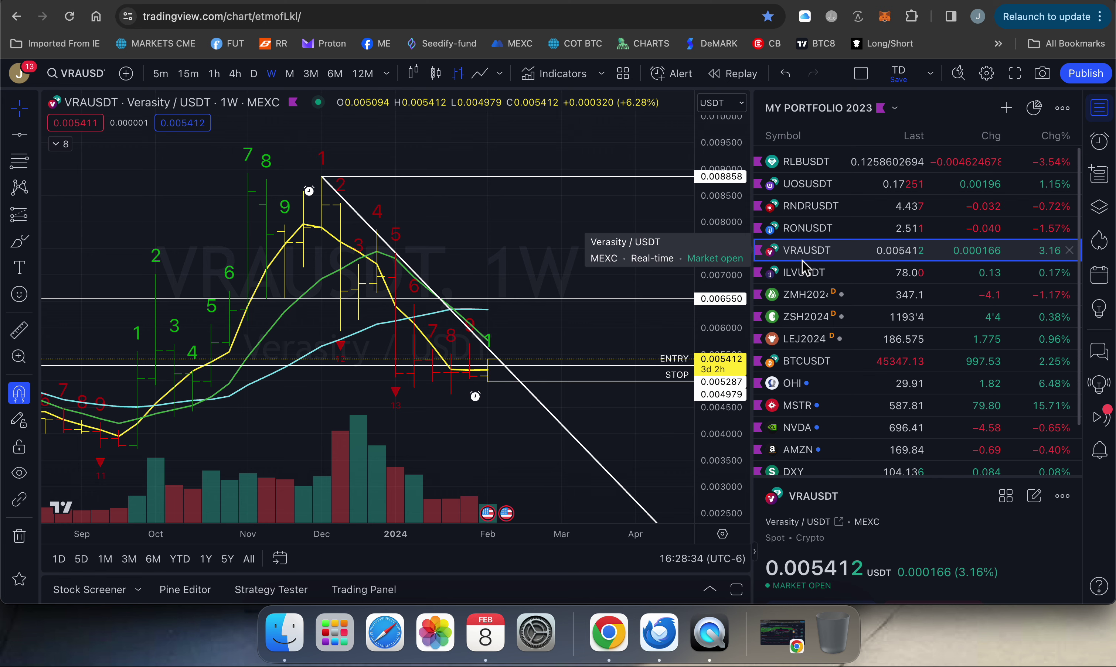
# Chart OHI on daily bars, stretching the price scale to frame the 29.56 WILLSTOP line.
pyautogui.click(796, 387)
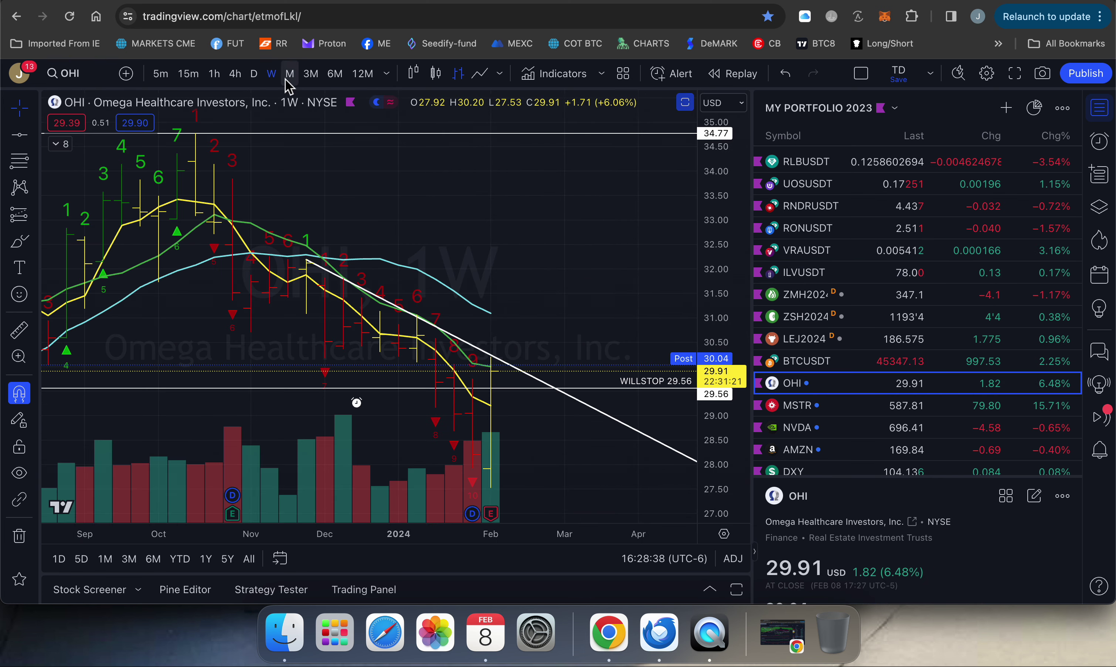
pyautogui.click(253, 74)
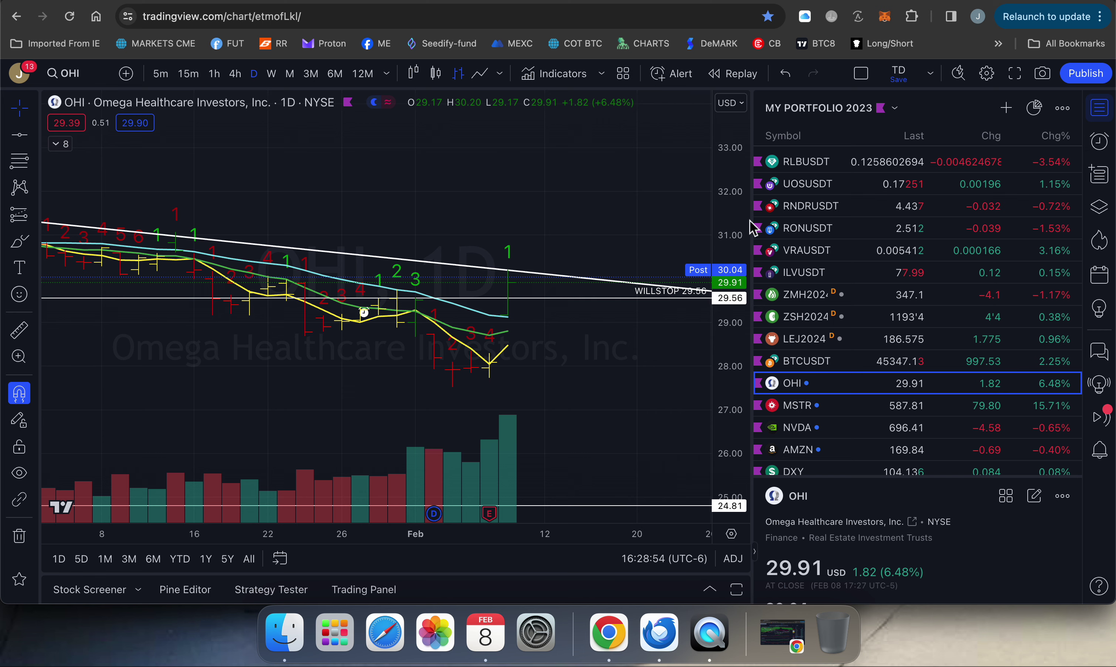
pyautogui.moveTo(751, 227); pyautogui.dragTo(739, 133)
pyautogui.moveTo(655, 353); pyautogui.dragTo(590, 368)
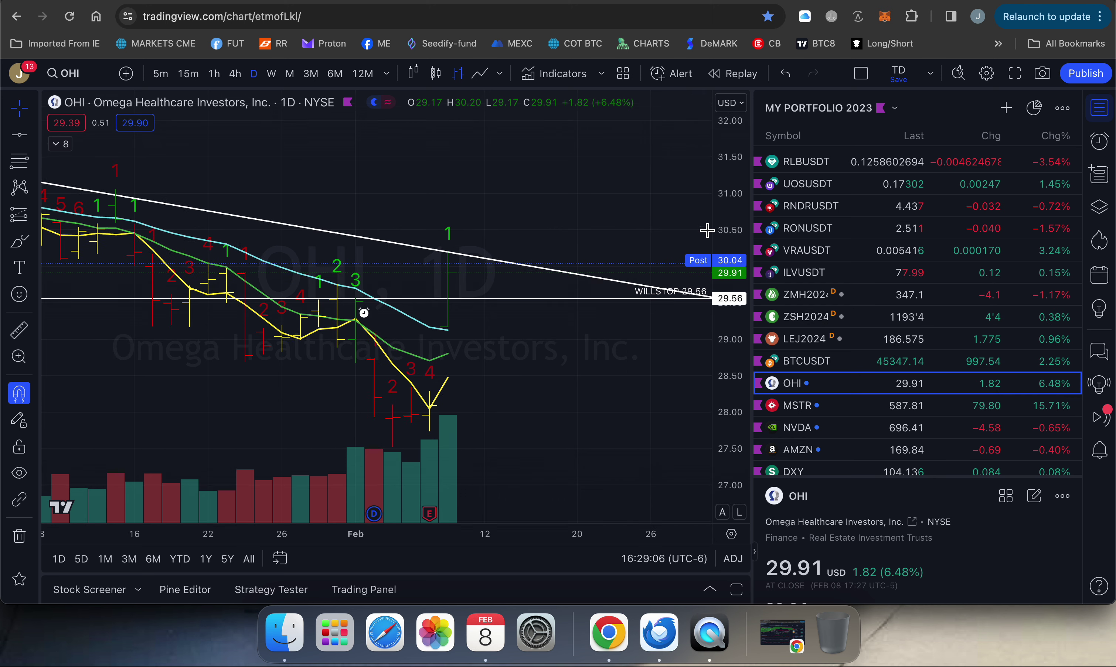
pyautogui.moveTo(744, 406); pyautogui.dragTo(744, 361)
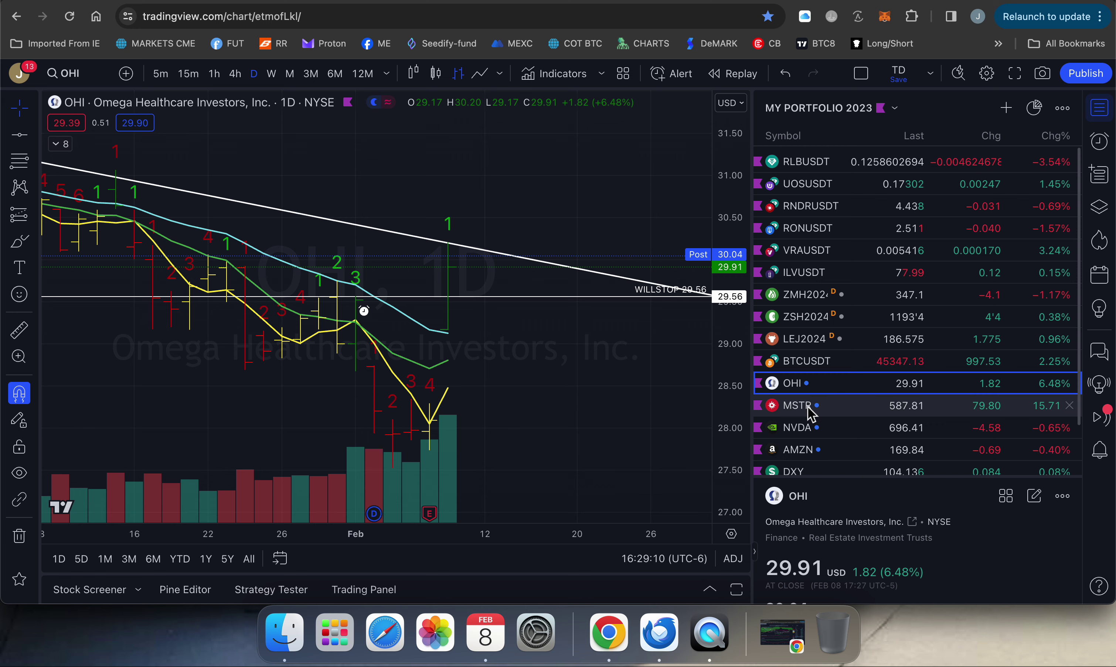
# Chart MSTR weekly, compressing the price scale to show WILLSTOP 457.82 and the 727.77 high.
pyautogui.click(798, 412)
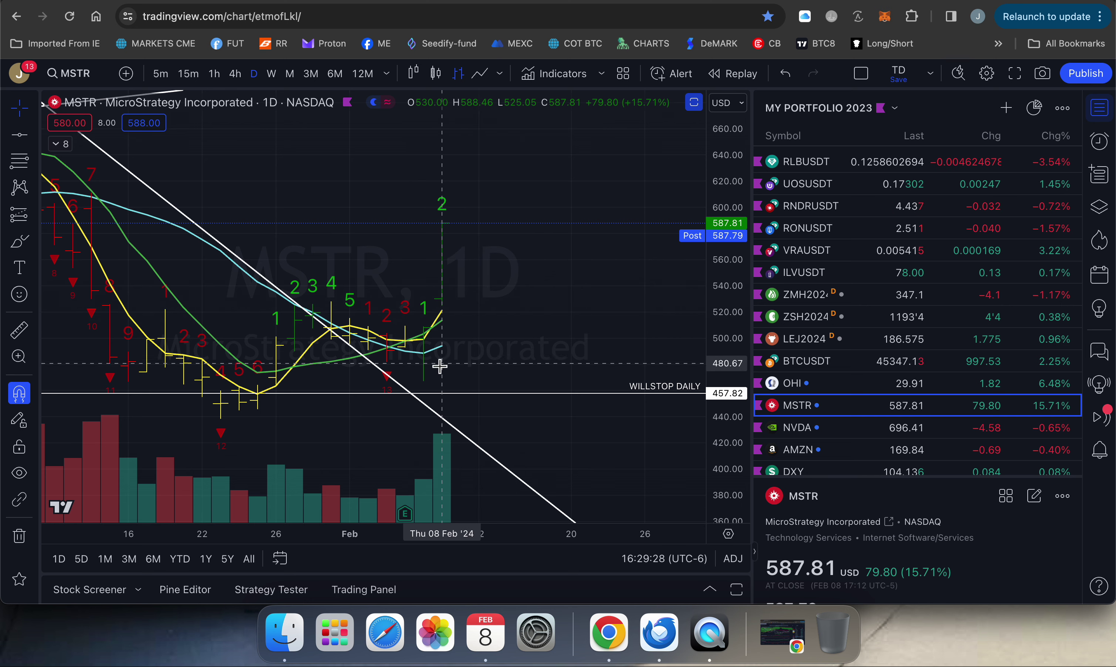
pyautogui.click(271, 73)
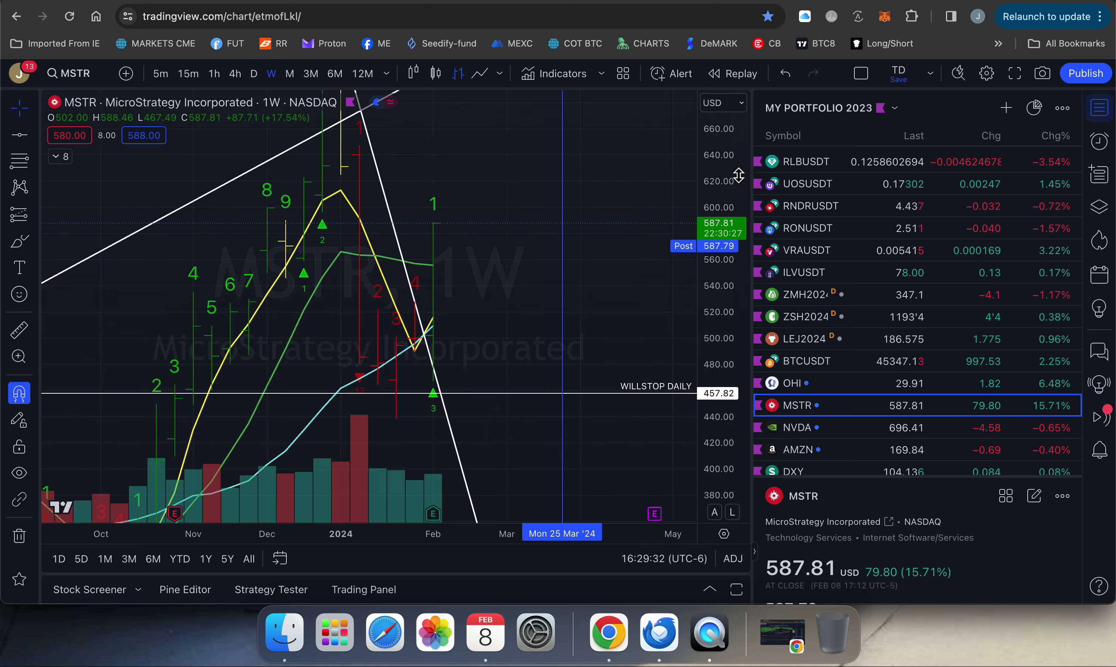
pyautogui.moveTo(739, 175); pyautogui.dragTo(738, 383)
pyautogui.moveTo(734, 200); pyautogui.dragTo(735, 336)
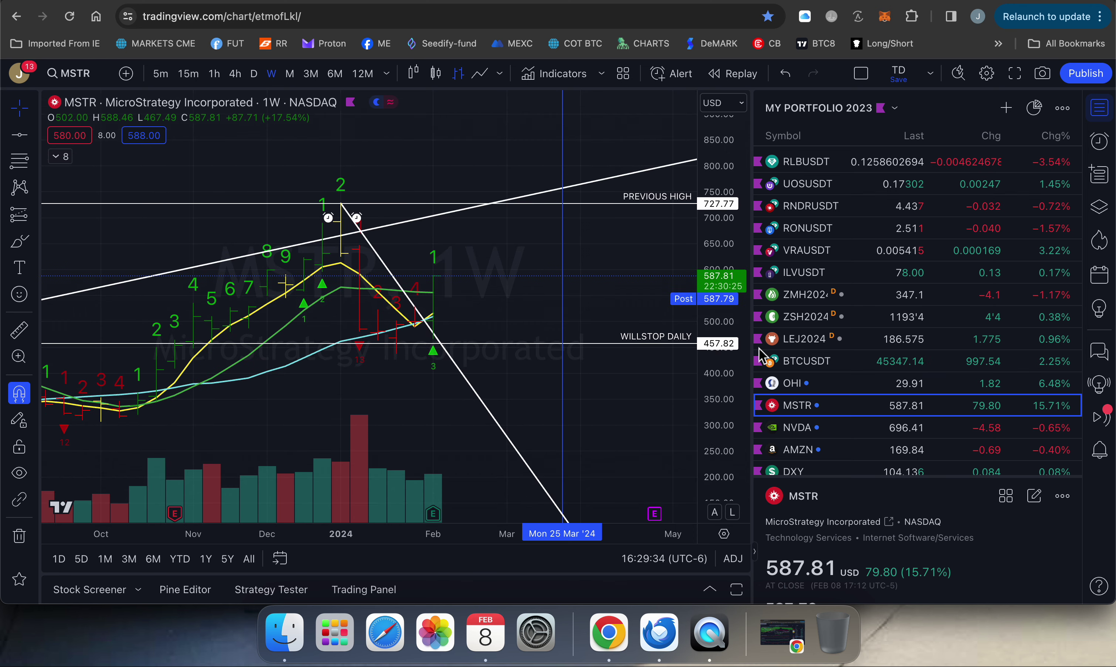
# Open BTCUSDT, restore its indicator panes, inspect the first oscillator maximized, then restore the layout.
pyautogui.click(811, 371)
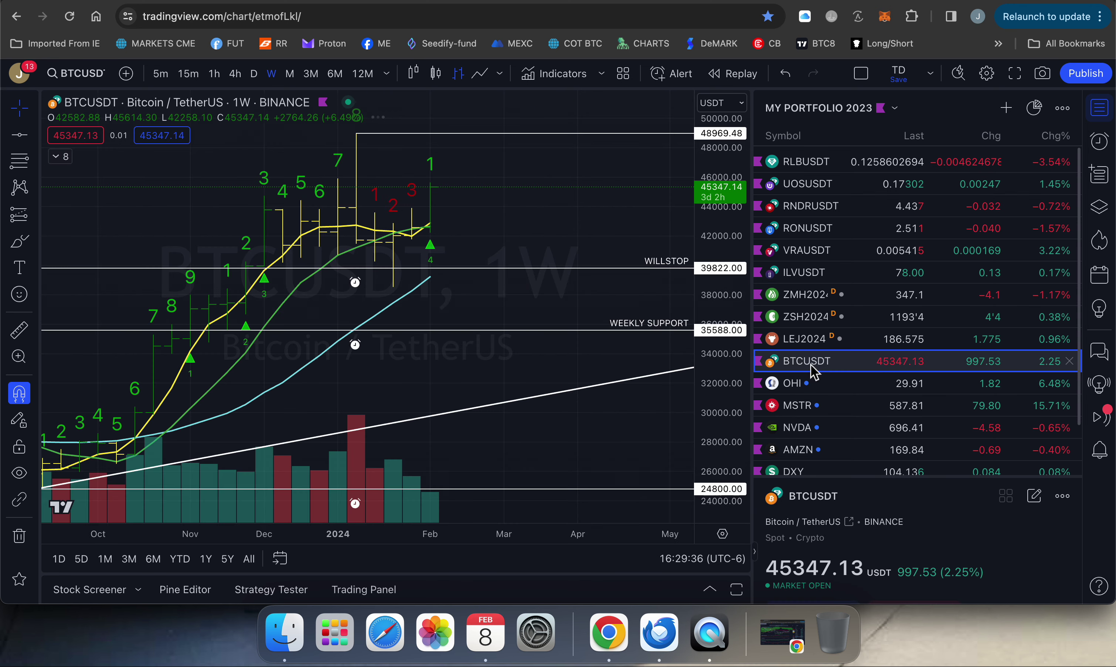
pyautogui.moveTo(540, 219); pyautogui.dragTo(571, 254)
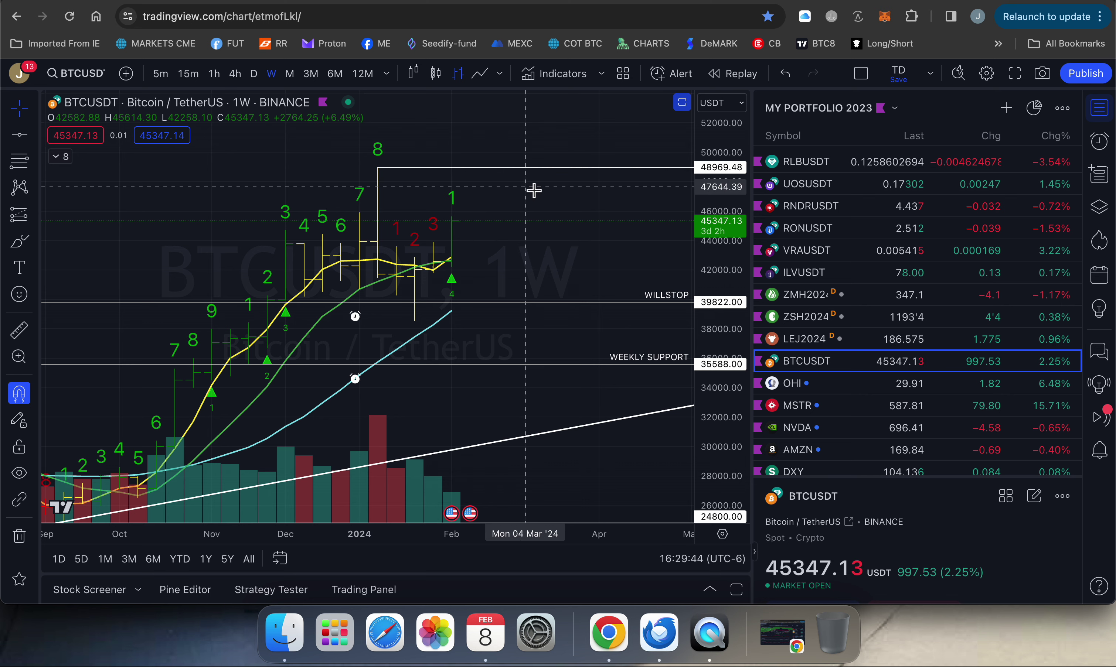
pyautogui.click(683, 103)
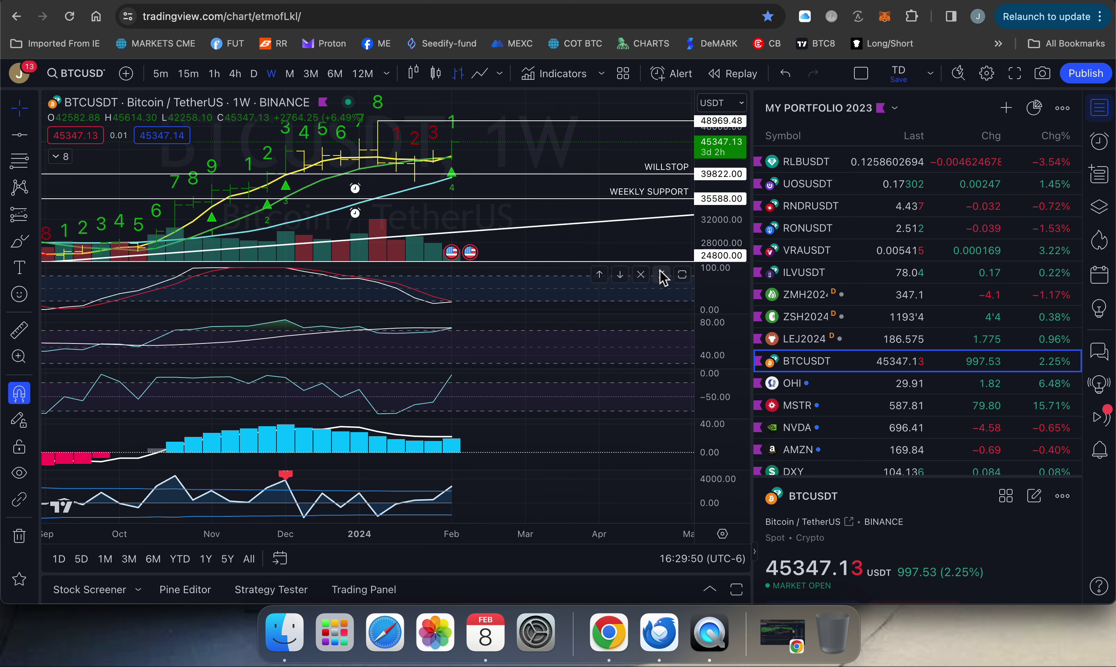
pyautogui.click(682, 275)
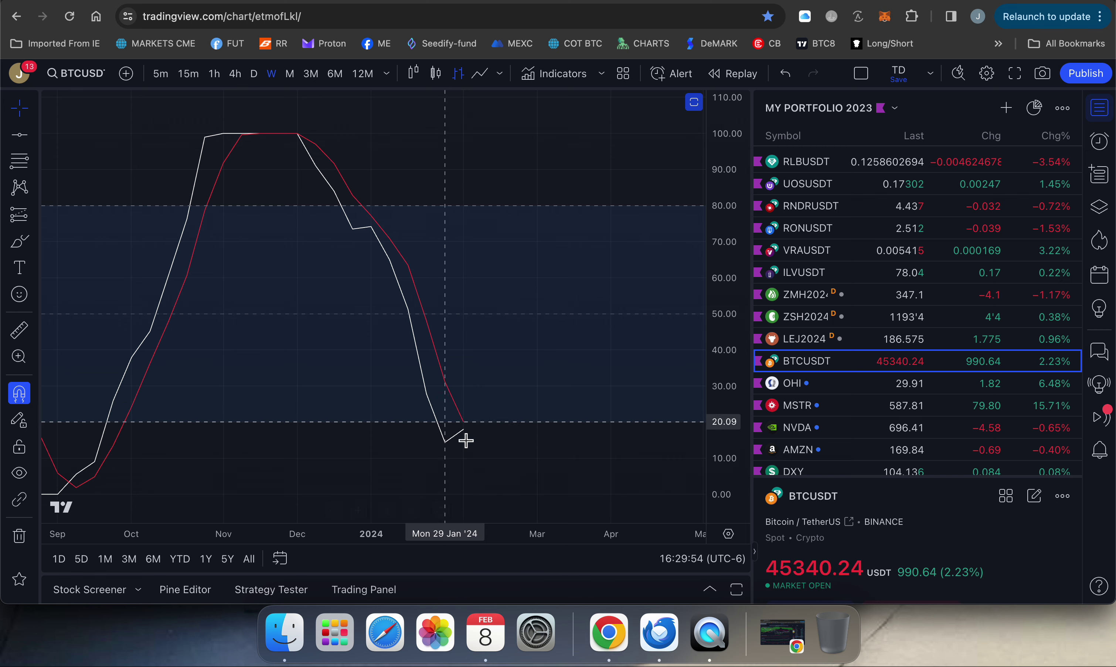
pyautogui.click(693, 102)
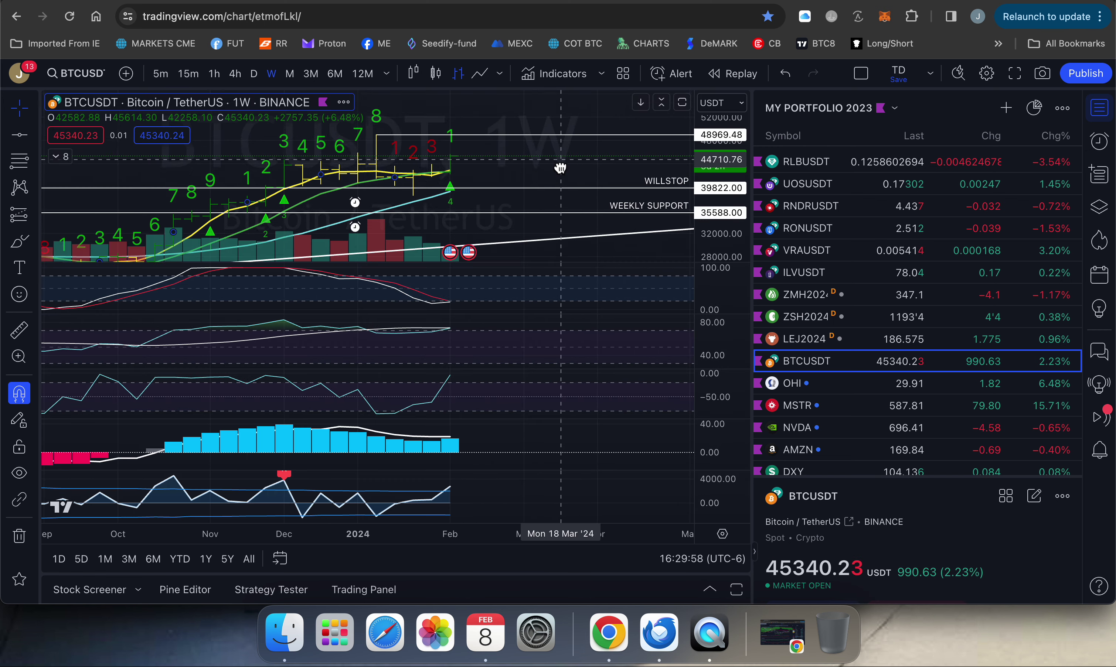
pyautogui.scroll(-3, 841, 384)
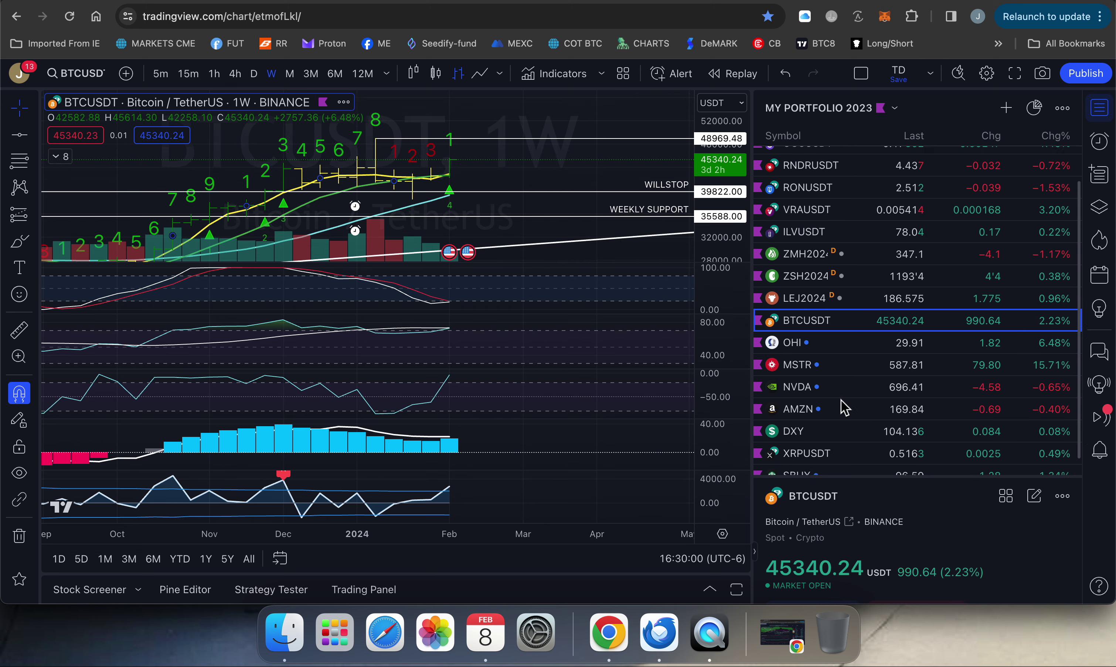
# Open NVDA with the price pane maximized and review it on daily bars.
pyautogui.click(814, 373)
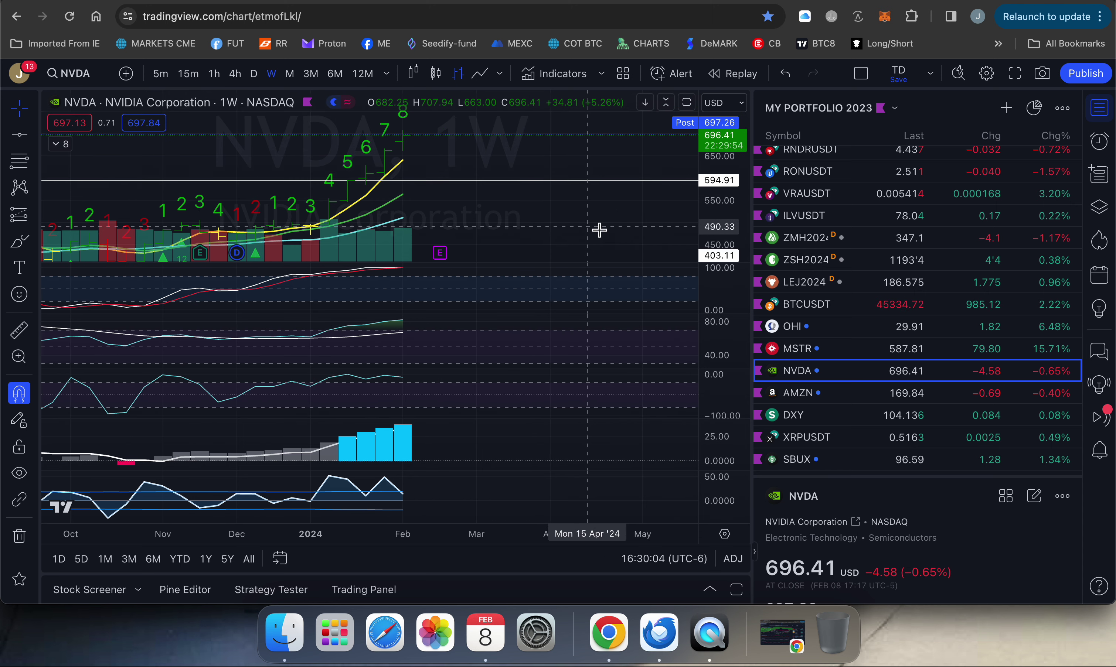
pyautogui.click(685, 104)
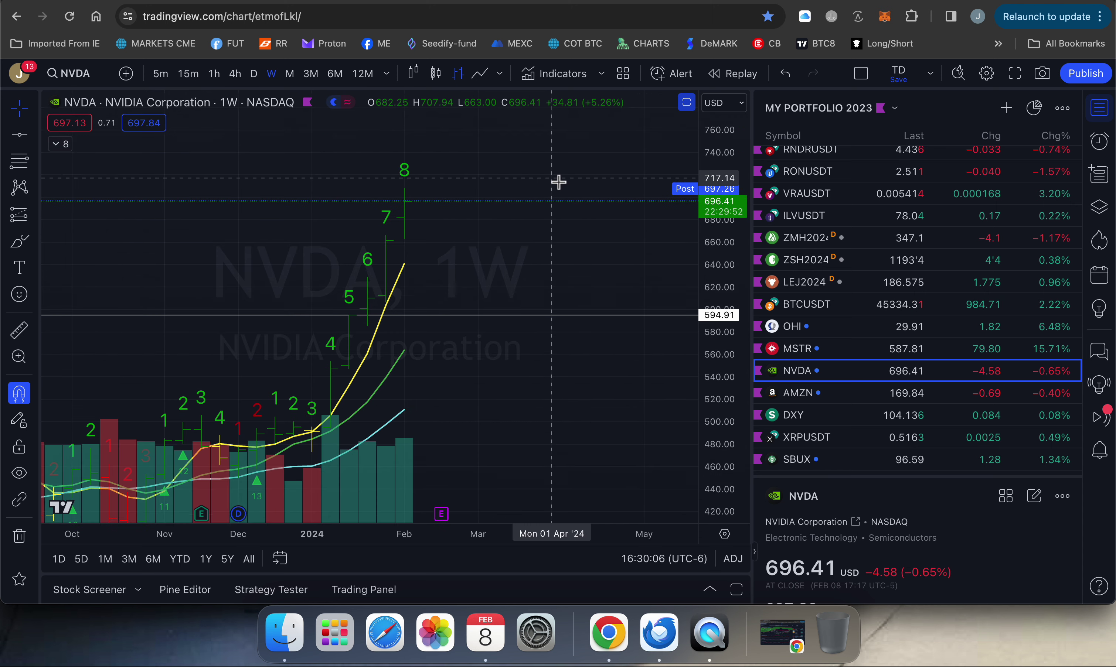
pyautogui.moveTo(705, 247); pyautogui.dragTo(713, 307)
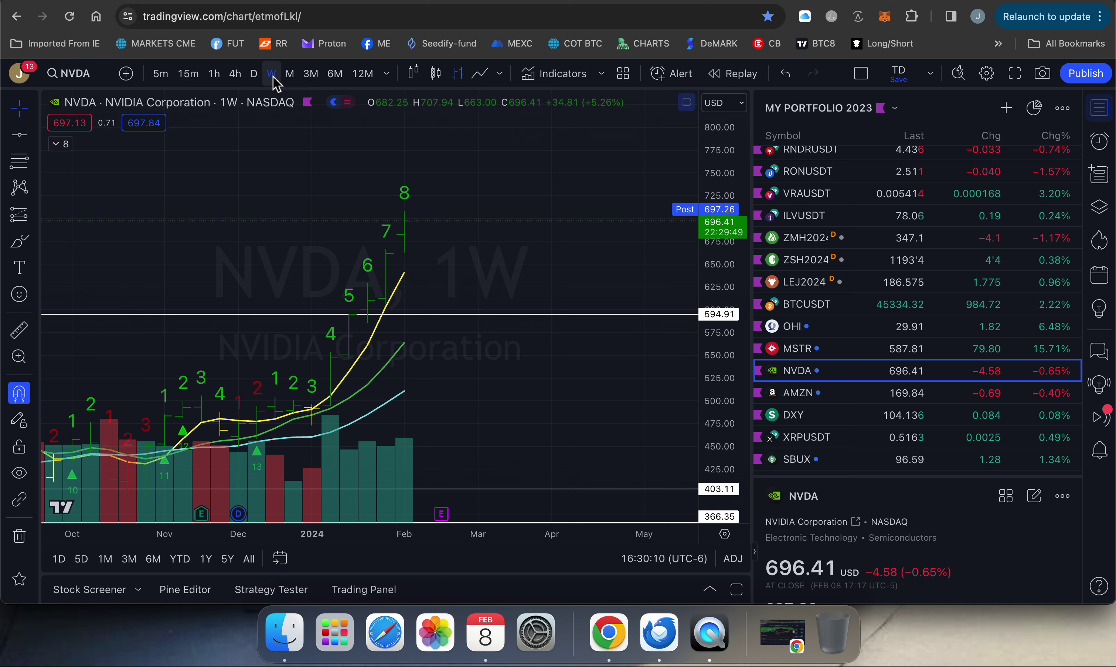
pyautogui.click(254, 74)
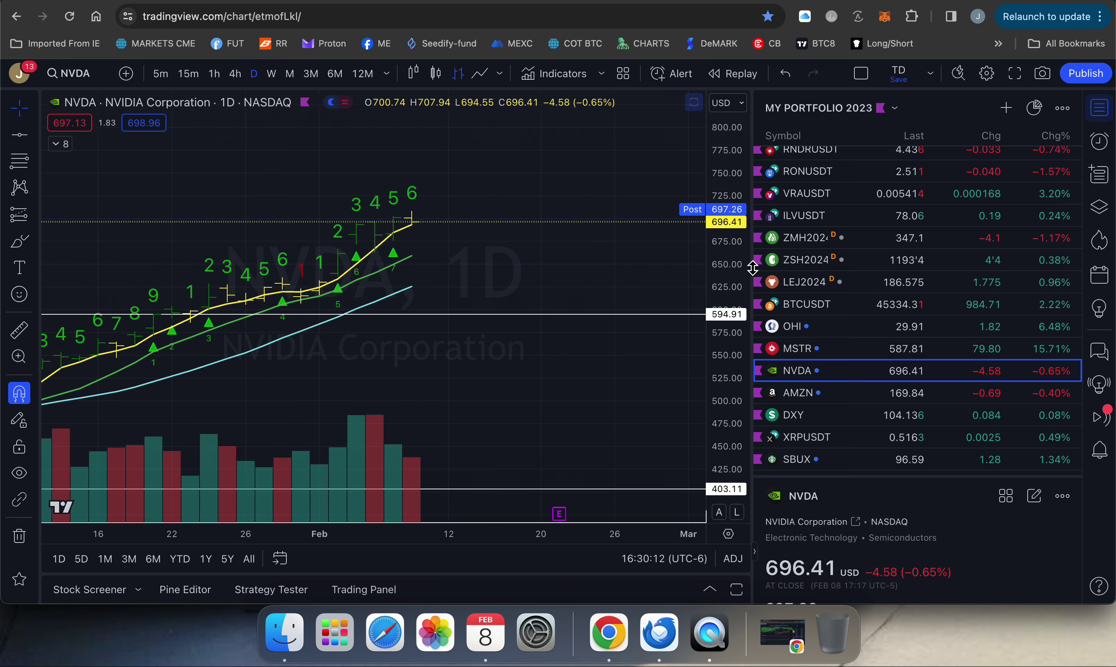
pyautogui.moveTo(730, 262); pyautogui.dragTo(730, 252)
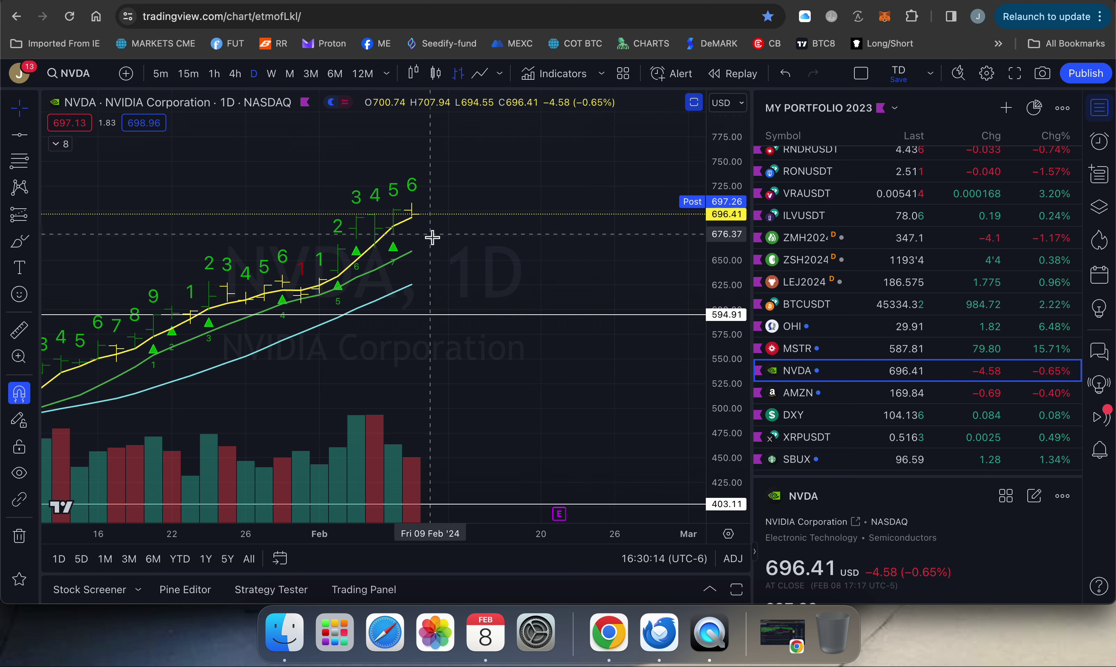
pyautogui.scroll(-5, 473, 262)
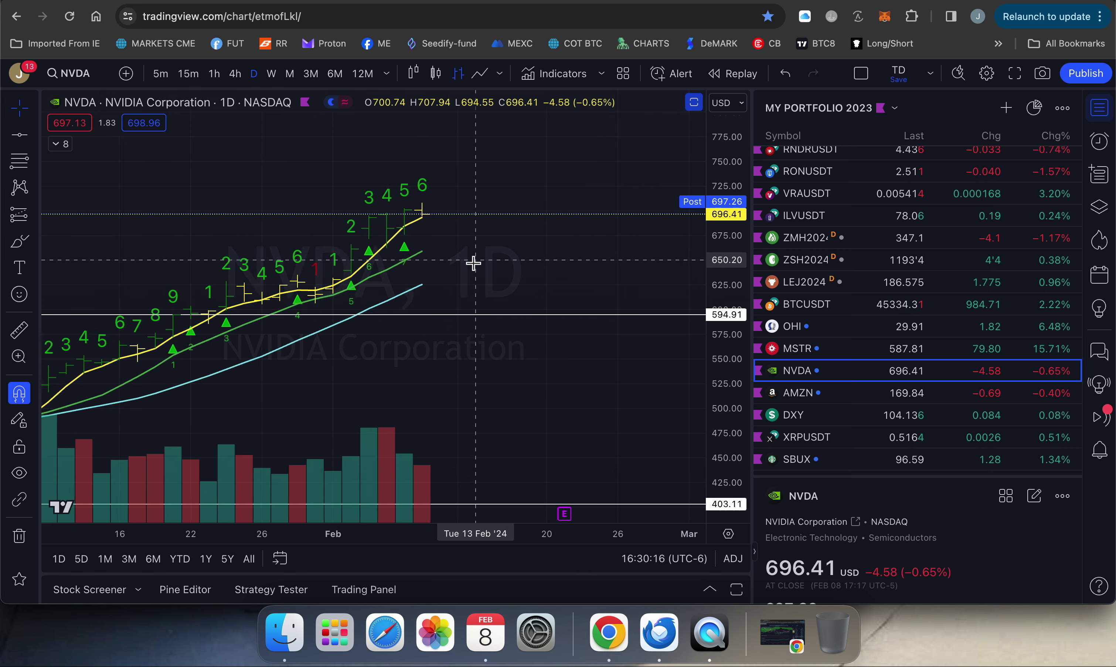
pyautogui.scroll(-3, 476, 264)
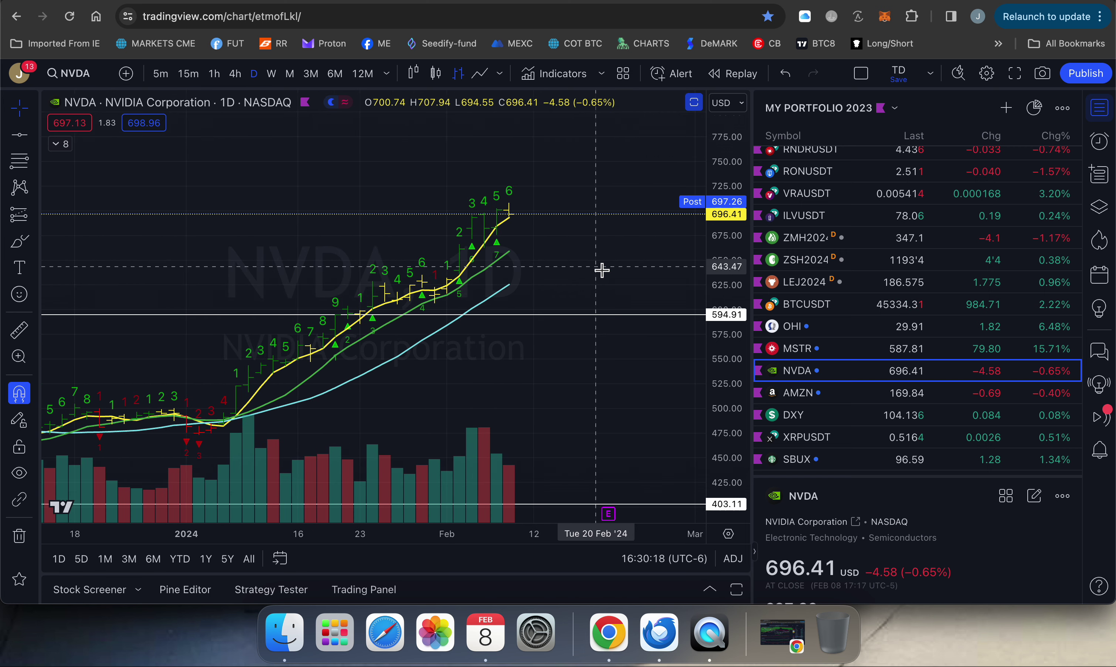
# On weekly bars, draw a Fib retracement from 473.20 to the bar-8 high.
pyautogui.click(279, 80)
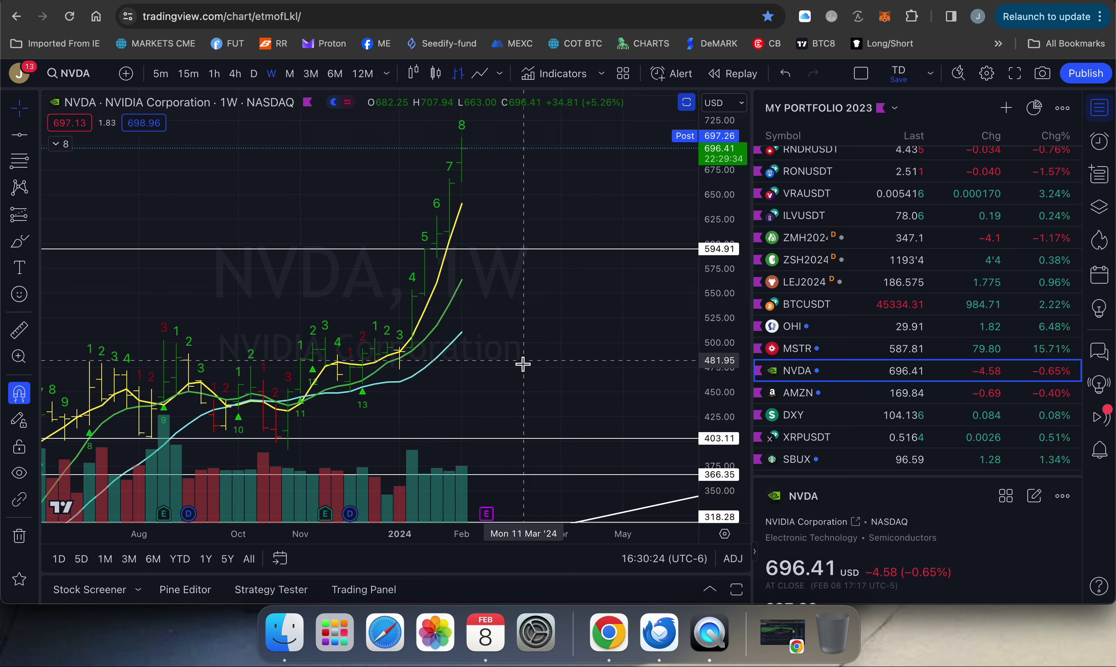
pyautogui.scroll(-3, 720, 507)
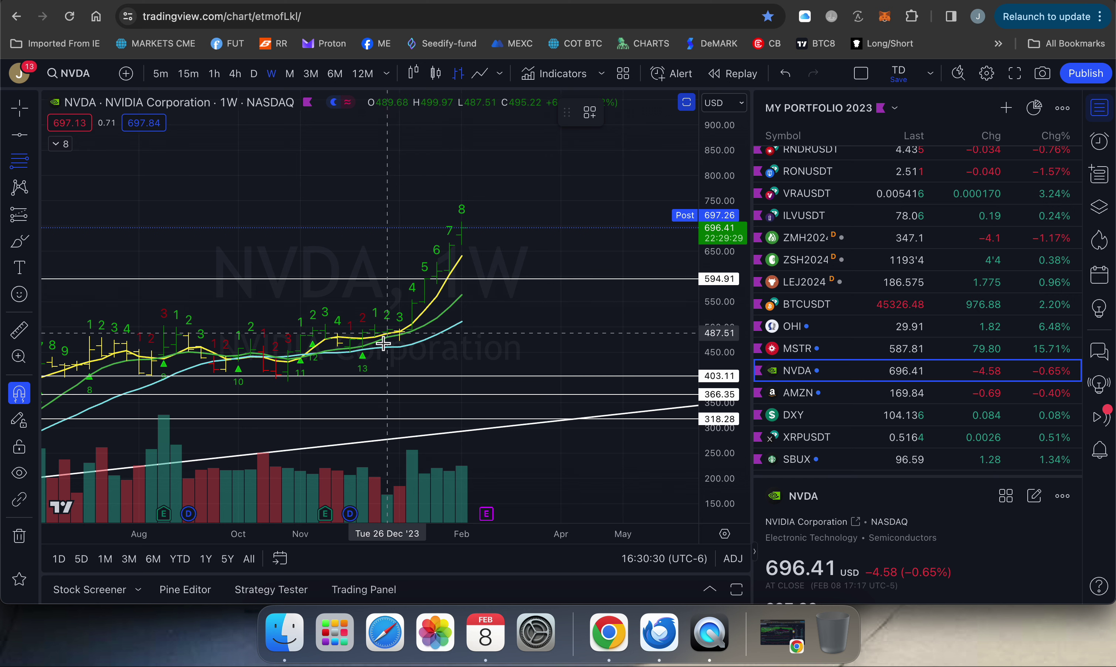
pyautogui.click(462, 223)
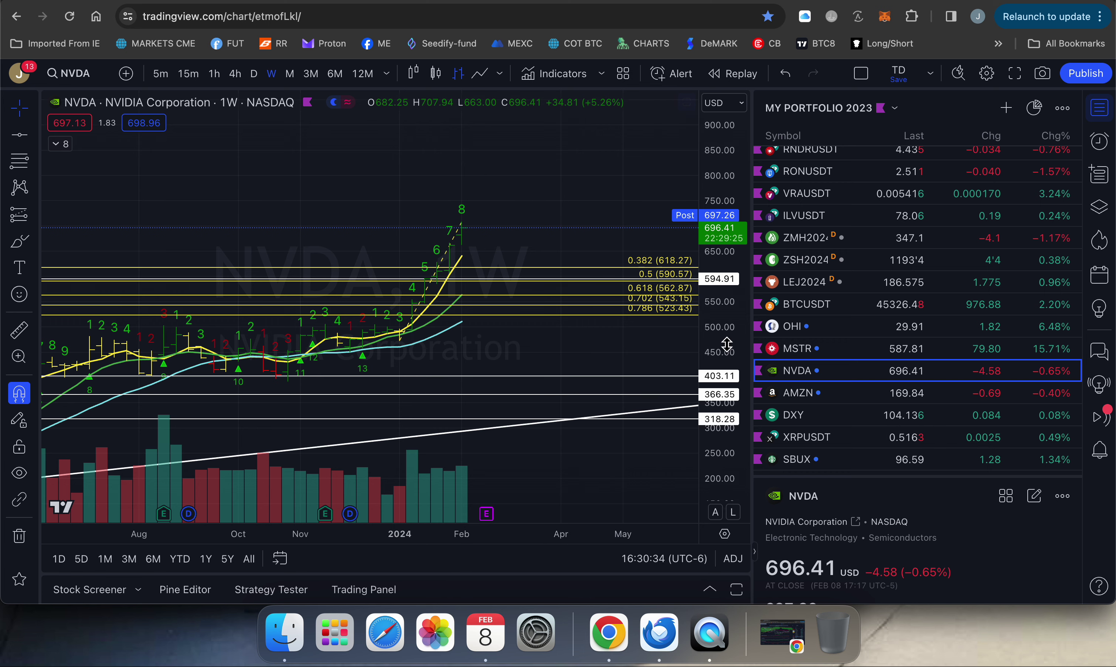
pyautogui.moveTo(728, 344); pyautogui.dragTo(731, 238)
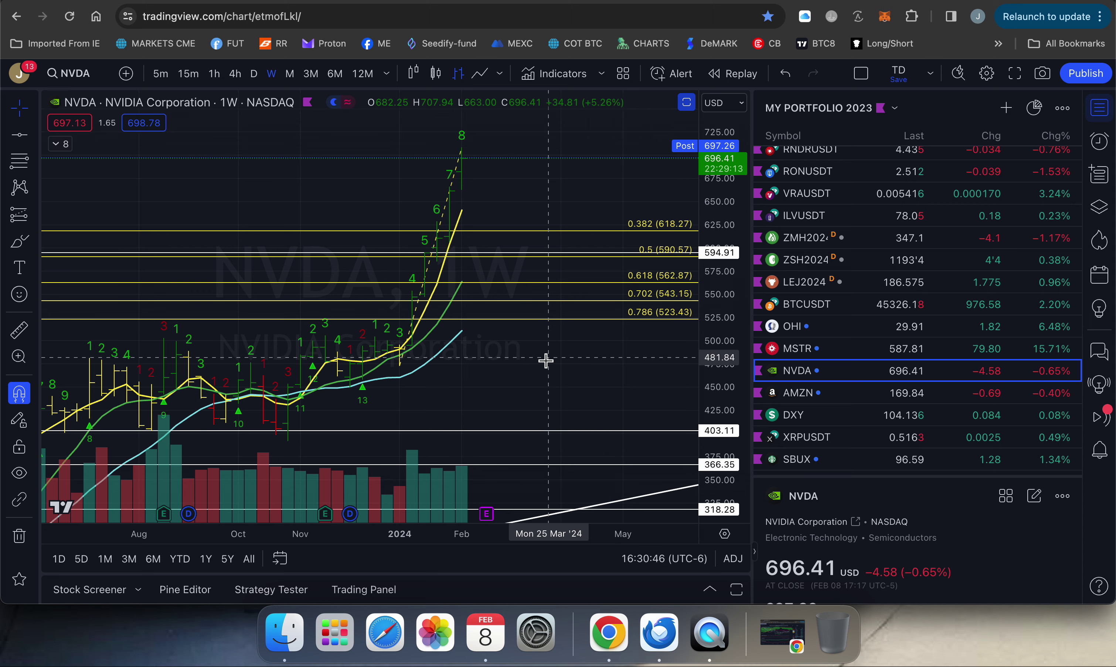
# Delete the Fibonacci retracement from the AMZN weekly chart.
pyautogui.click(803, 392)
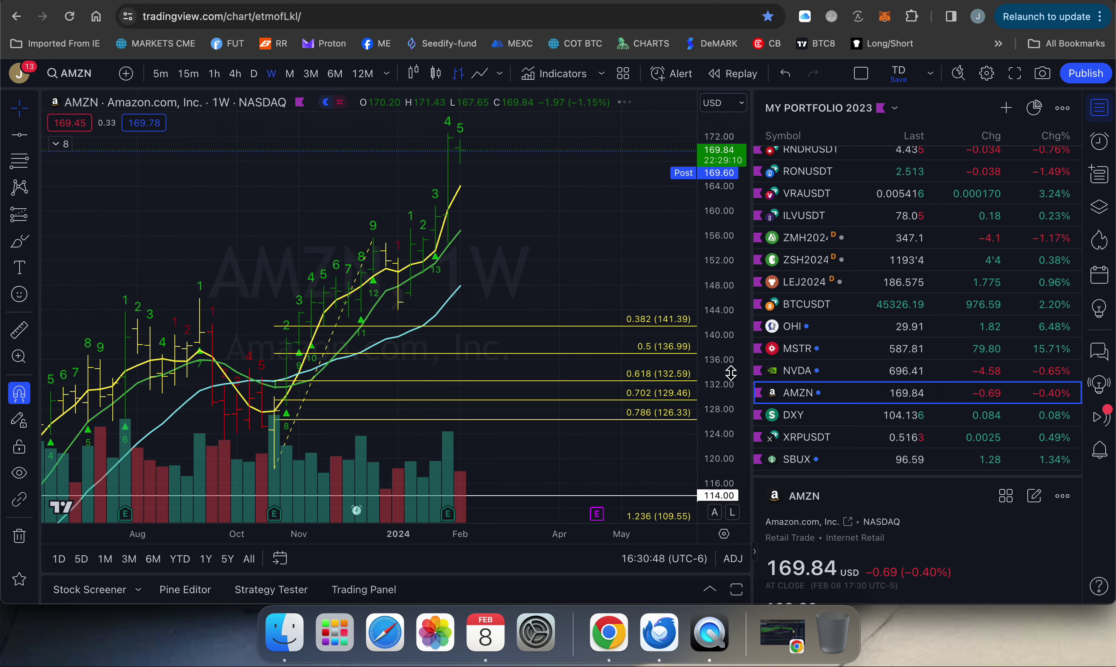
pyautogui.moveTo(724, 369); pyautogui.dragTo(720, 389)
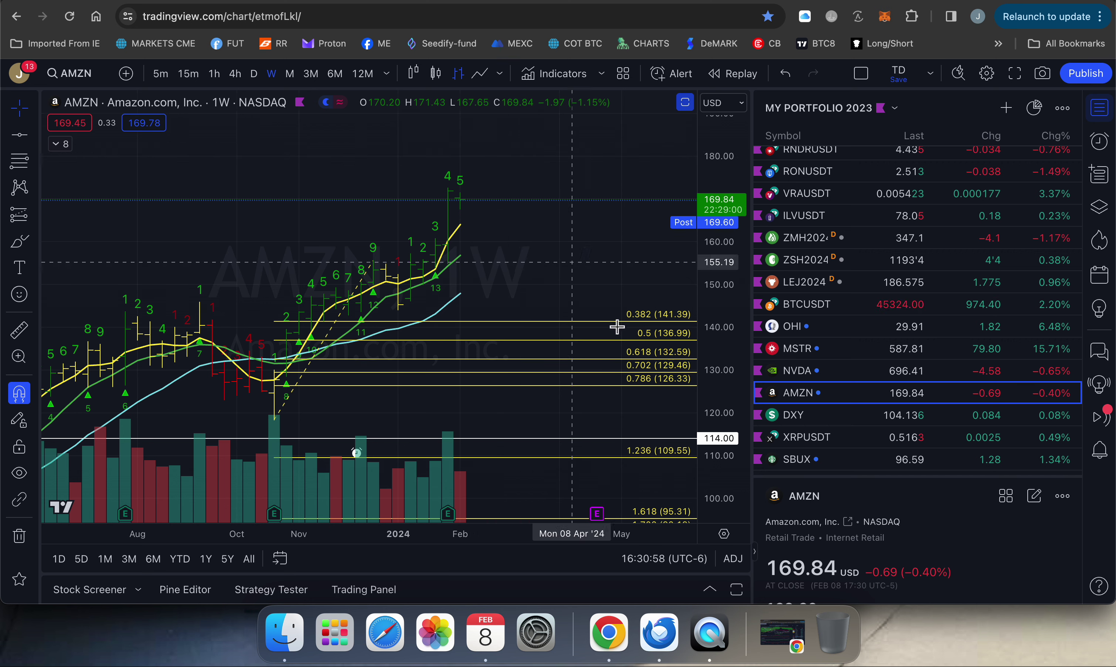
pyautogui.click(660, 362)
pyautogui.press('Delete')
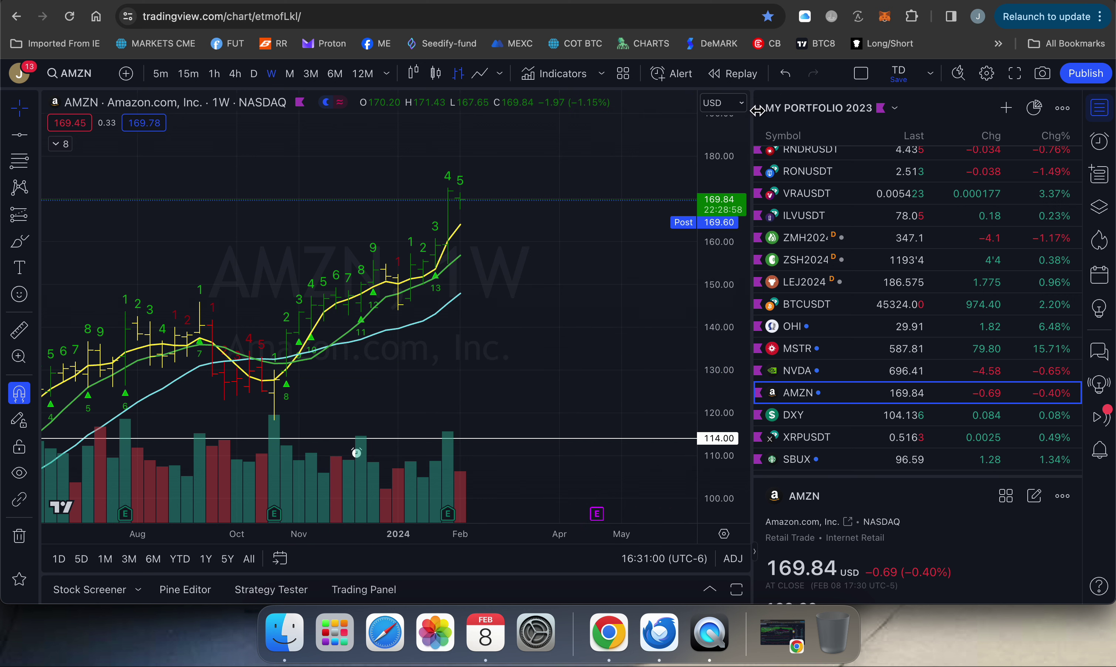
# Shift the chart view right and switch to the DXY weekly chart.
pyautogui.scroll(3, 607, 296)
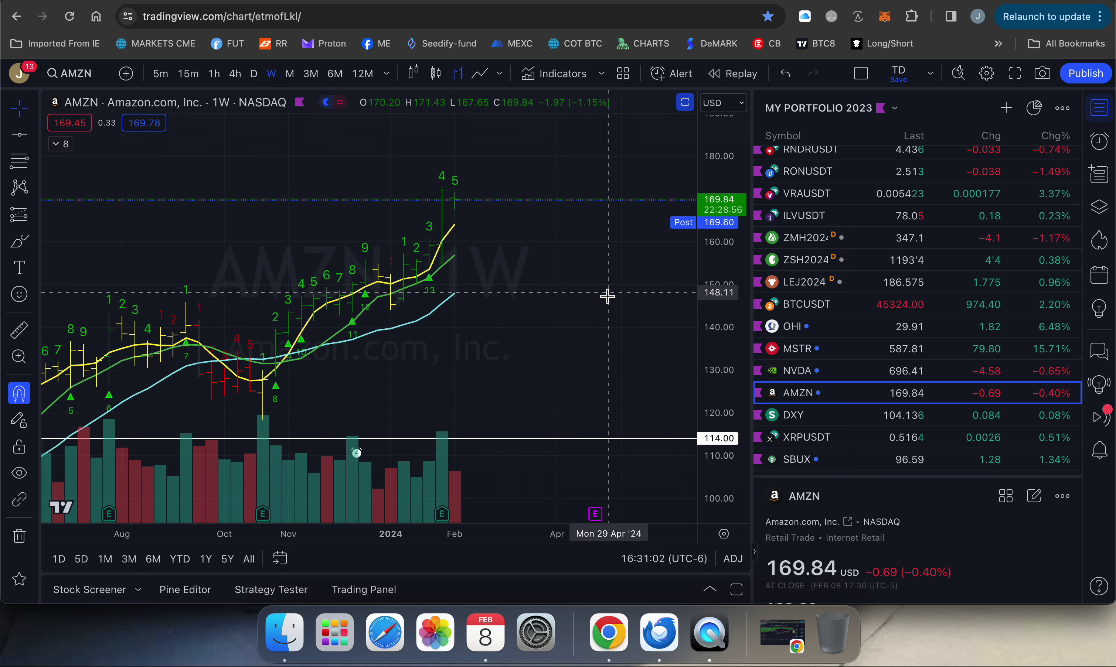
pyautogui.moveTo(539, 330); pyautogui.dragTo(620, 325)
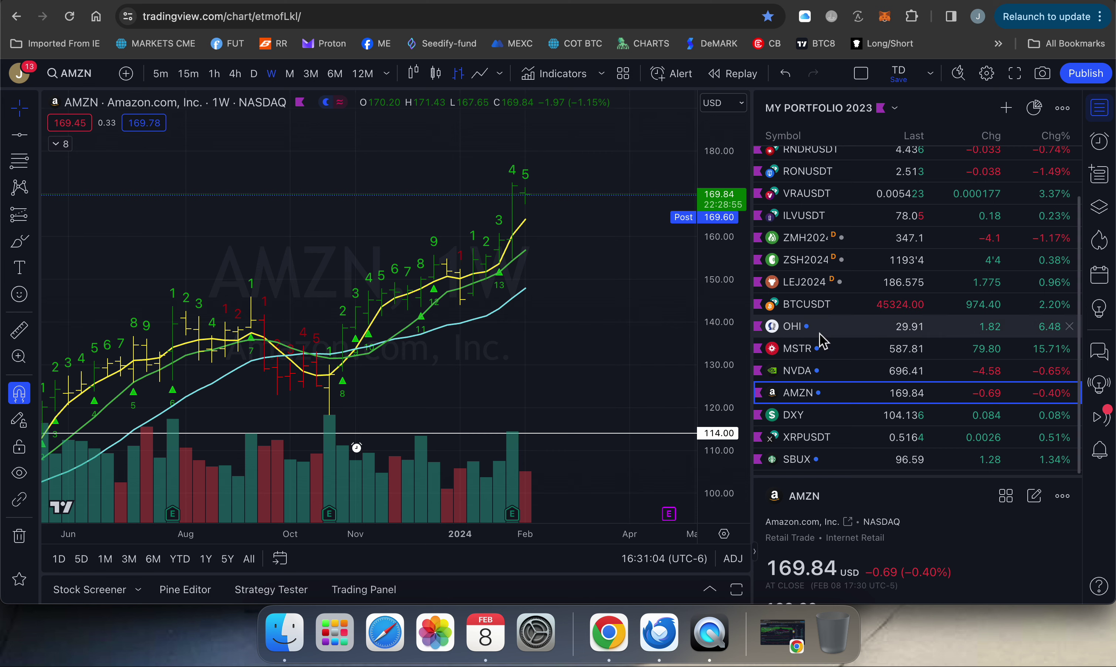
pyautogui.click(811, 415)
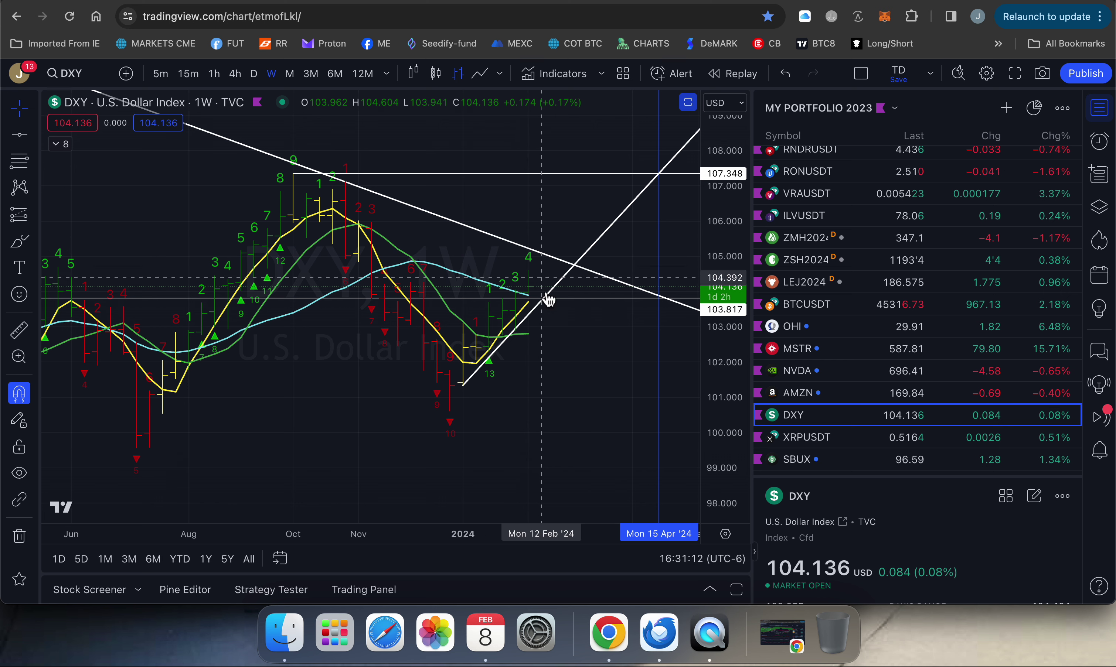
# Chart ZMH2024 soybean meal on daily bars, framing the trendline, STOP 352.5 and WILLSTOP.
pyautogui.click(808, 238)
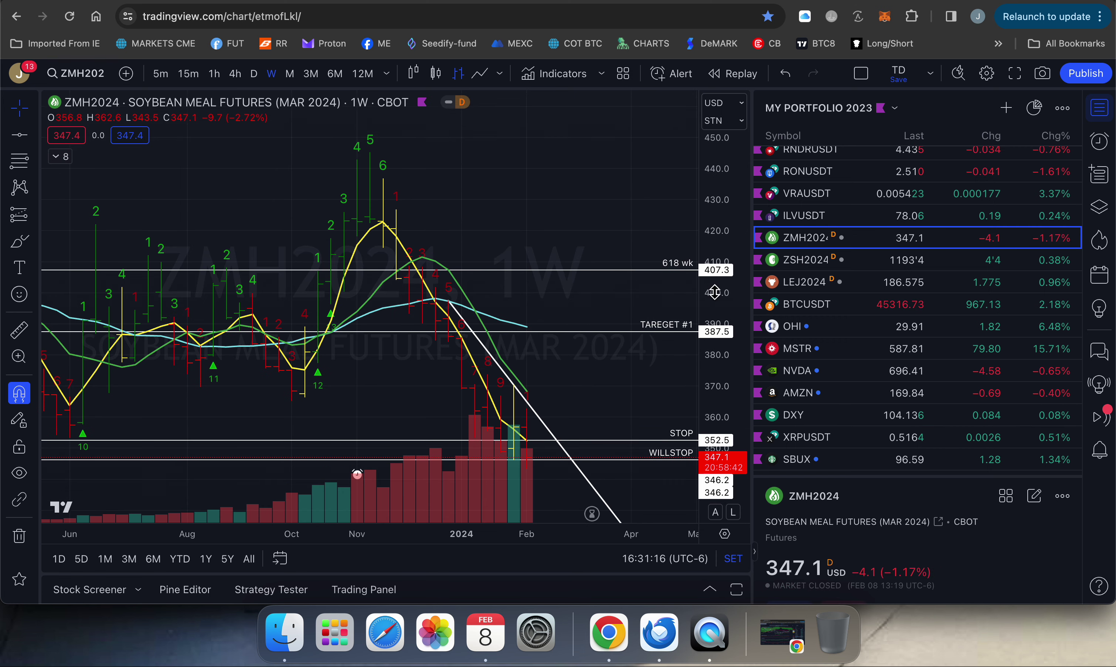
pyautogui.scroll(-2, 575, 217)
pyautogui.hscroll(1, 650, 373)
pyautogui.scroll(3, 650, 373)
pyautogui.click(254, 73)
pyautogui.moveTo(731, 386); pyautogui.dragTo(731, 263)
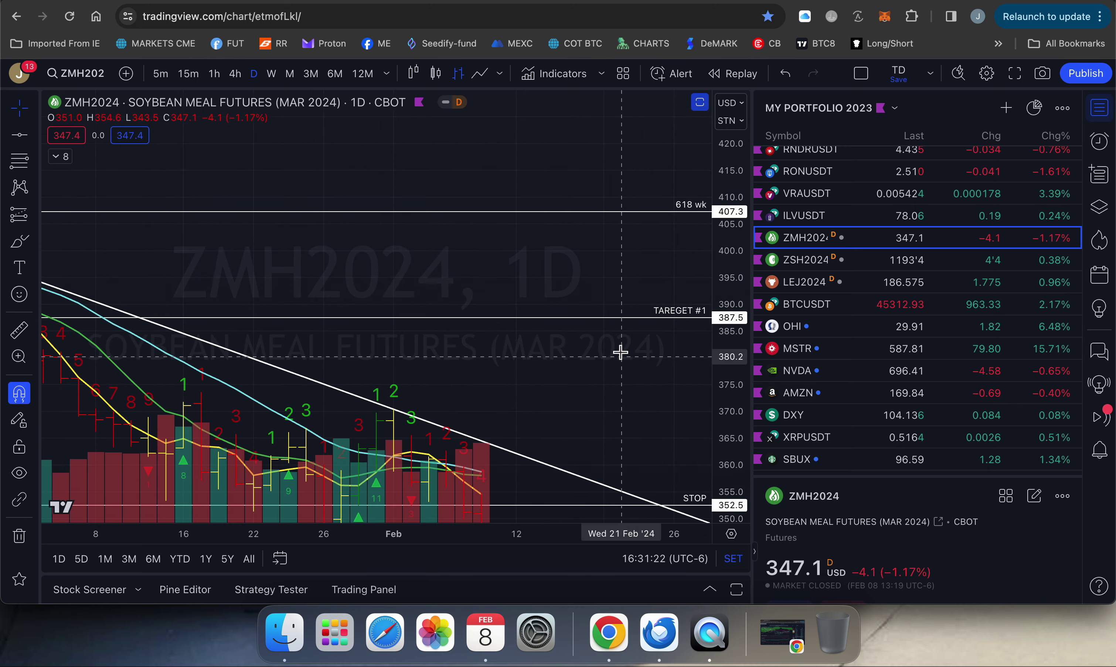
pyautogui.moveTo(617, 331); pyautogui.dragTo(618, 181)
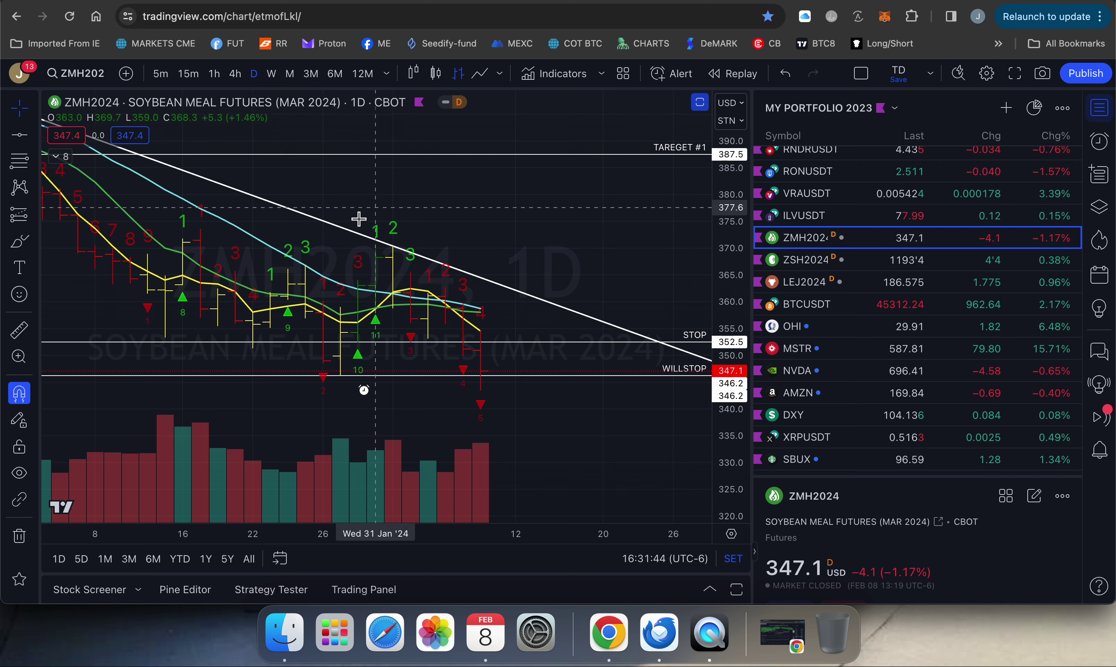
# Unhide the Ichimoku indicator and switch ZMH2024 to weekly bars showing the 407.3 and 387.5 levels.
pyautogui.click(56, 156)
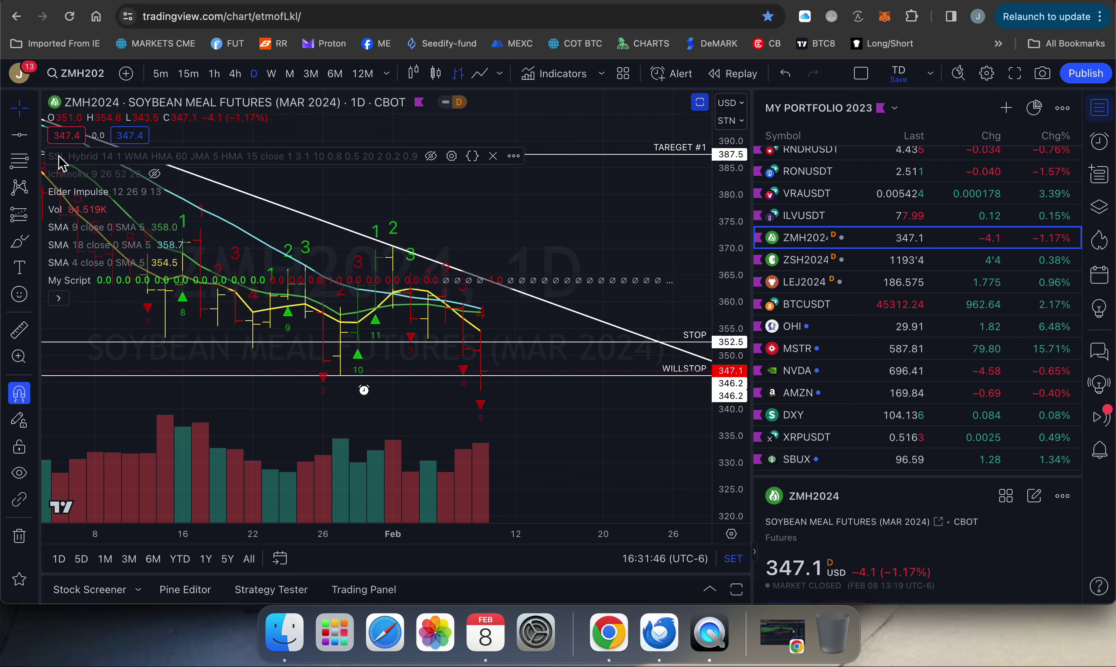
pyautogui.click(155, 174)
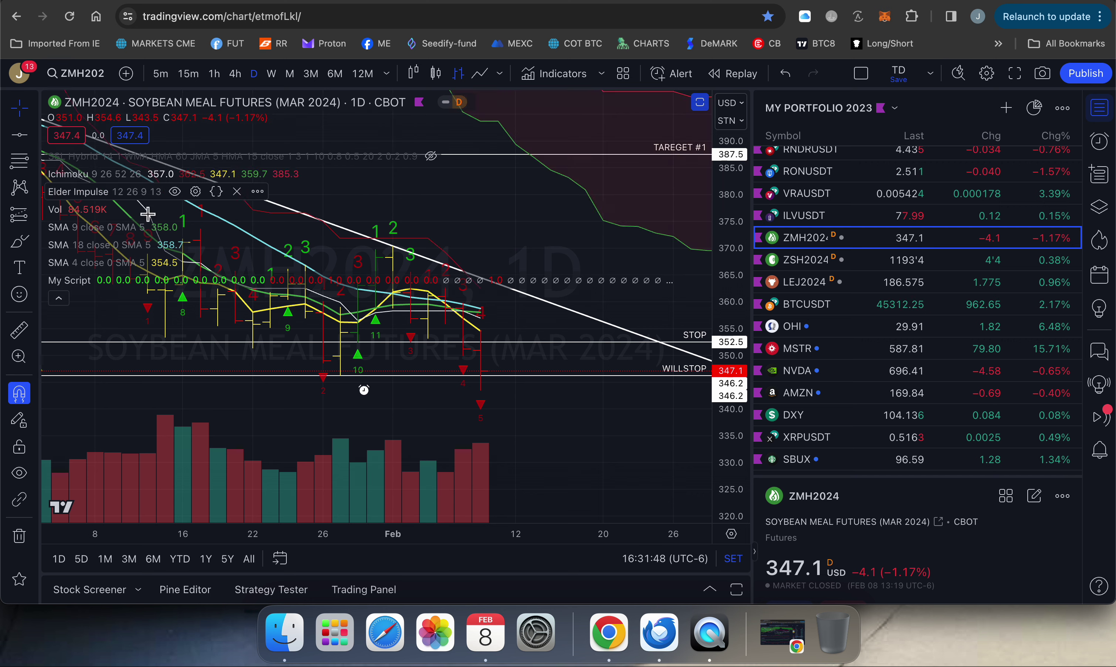
pyautogui.click(59, 298)
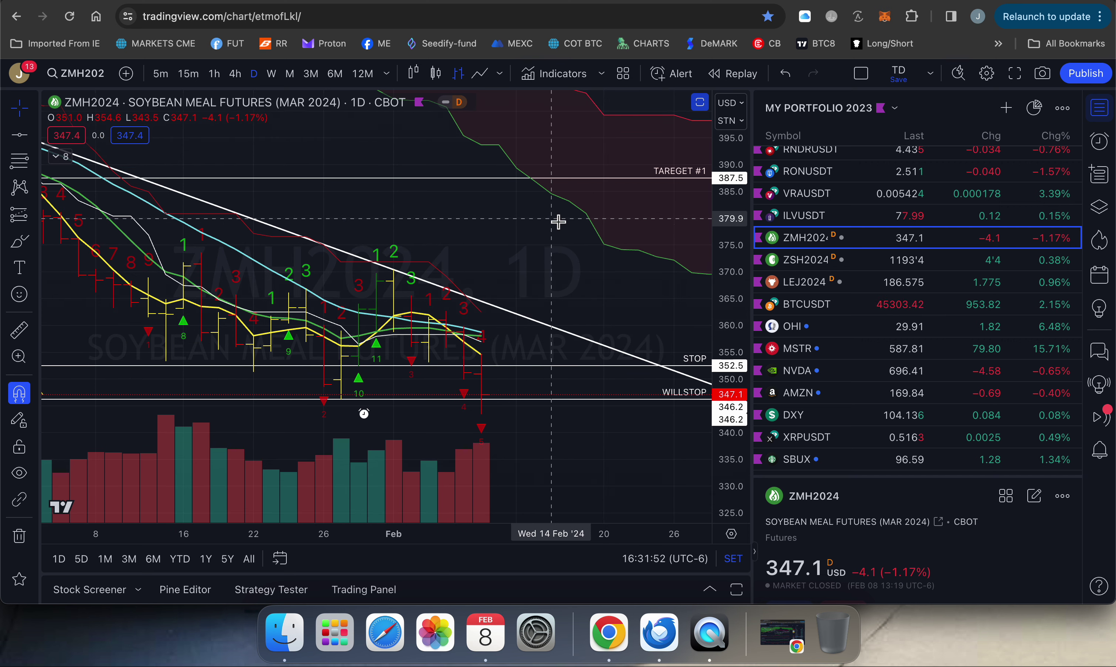
pyautogui.click(274, 75)
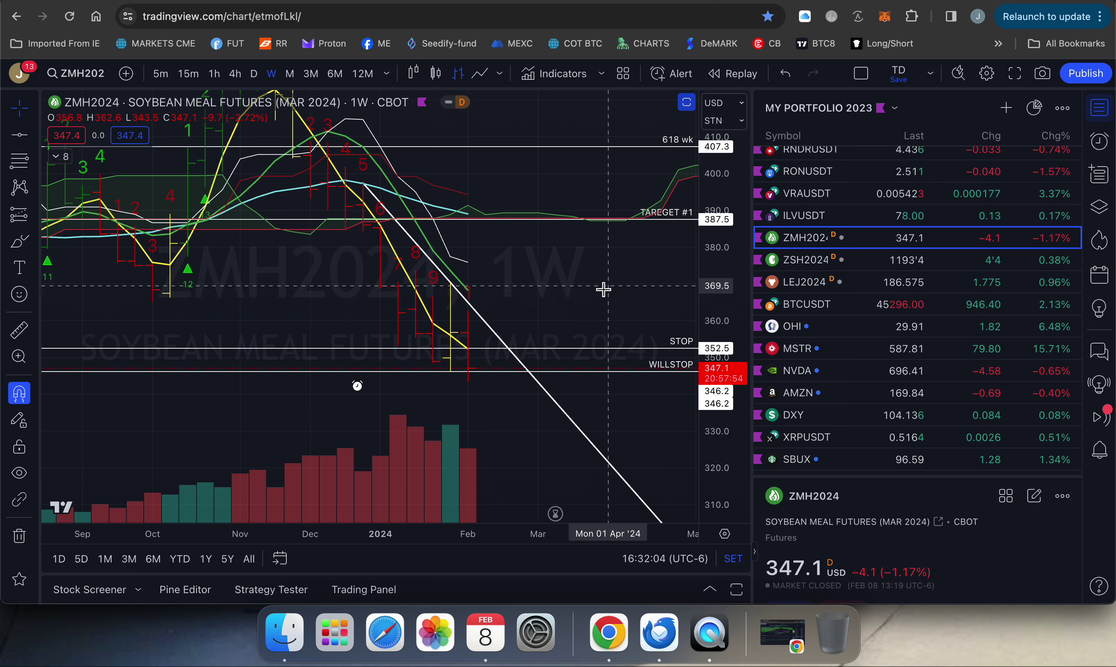
pyautogui.moveTo(603, 289); pyautogui.dragTo(599, 328)
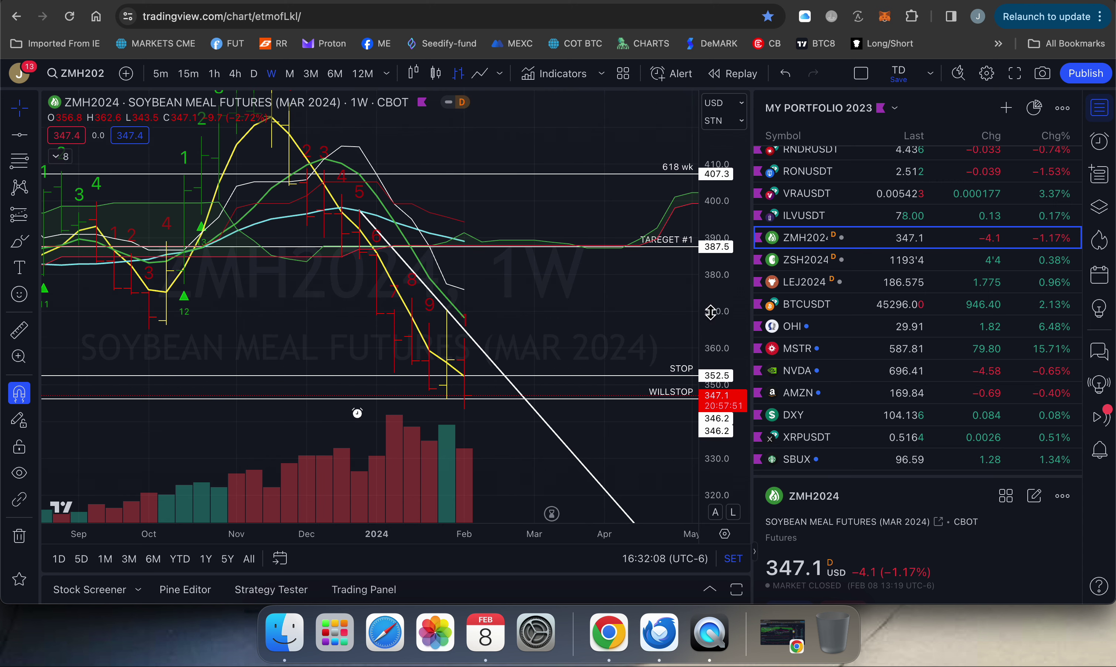
# Chart XRPUSDT on daily candles, auto-scaled and framed around the cloud and WILLSTOP 0.5270.
pyautogui.click(813, 442)
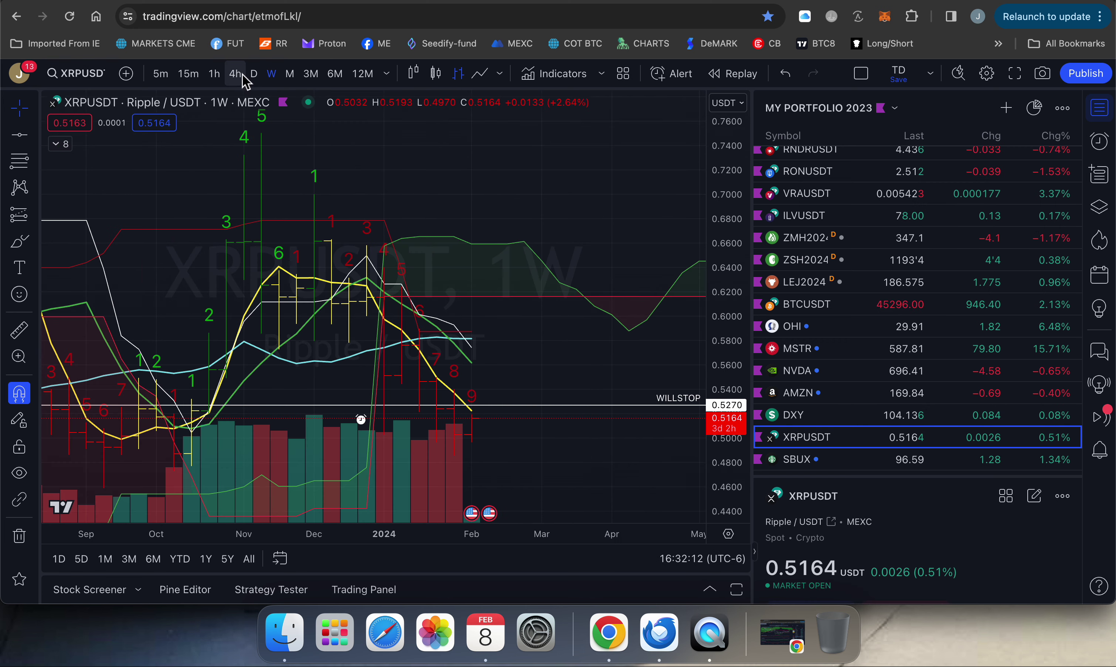
pyautogui.click(240, 75)
pyautogui.click(253, 73)
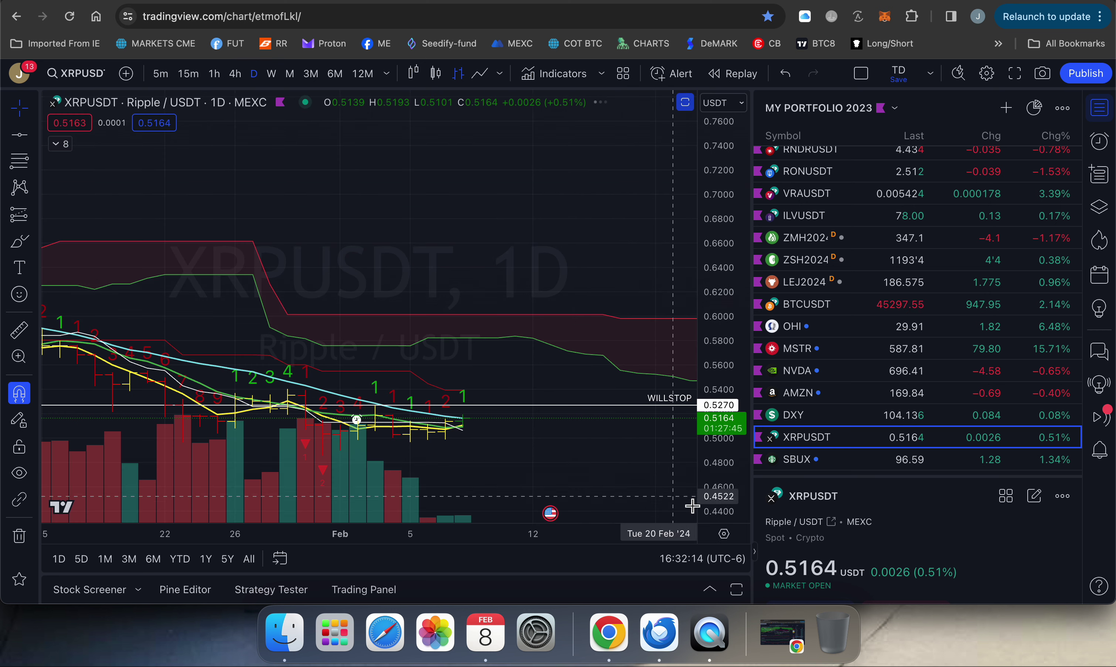
pyautogui.click(716, 513)
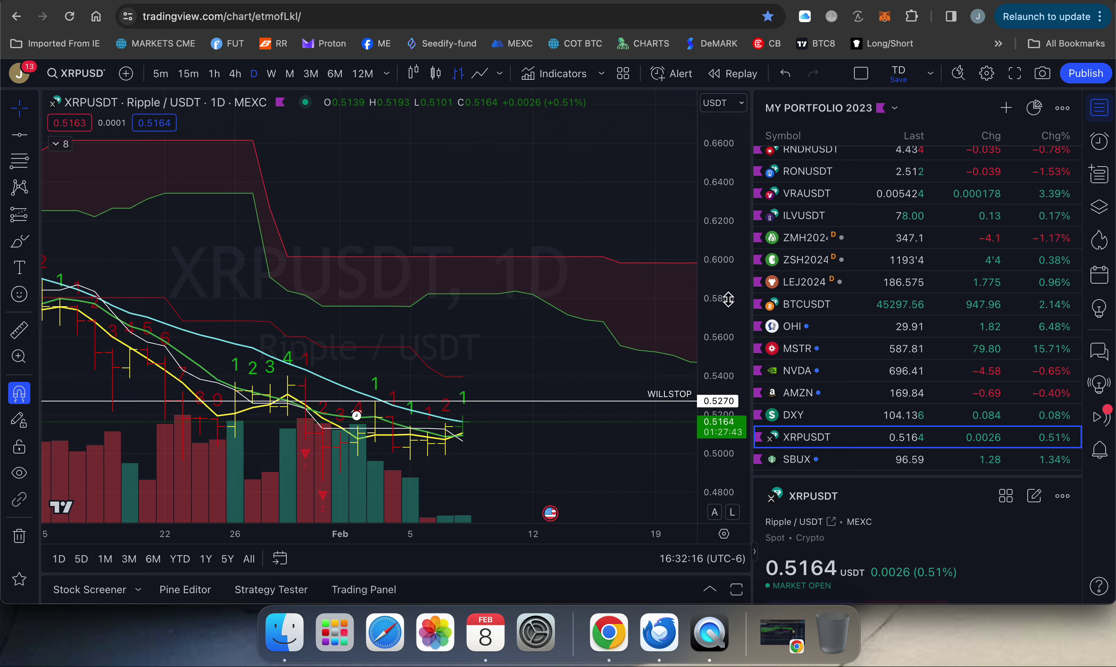
pyautogui.moveTo(588, 338); pyautogui.dragTo(580, 252)
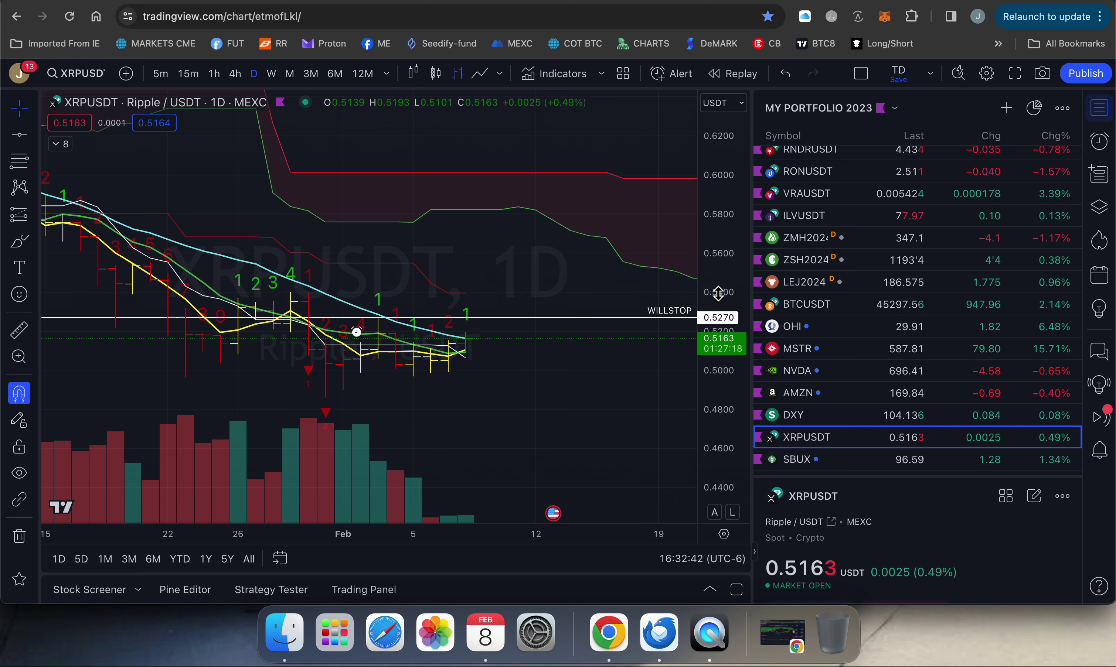
pyautogui.moveTo(733, 233); pyautogui.dragTo(733, 244)
pyautogui.moveTo(625, 257); pyautogui.dragTo(594, 281)
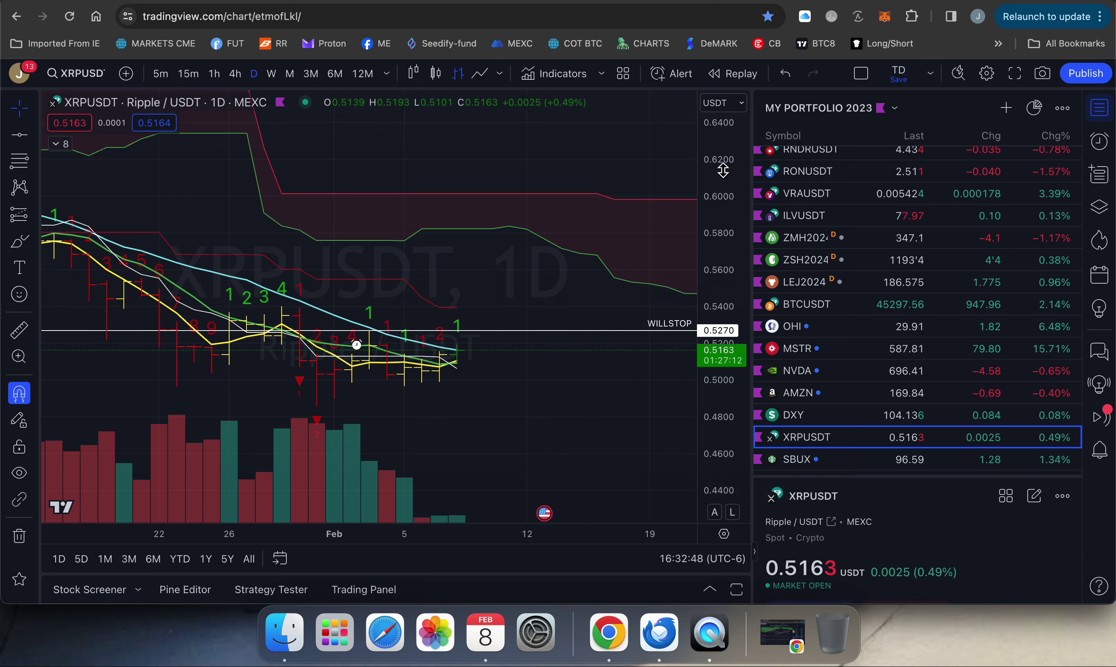
pyautogui.moveTo(722, 171); pyautogui.dragTo(722, 175)
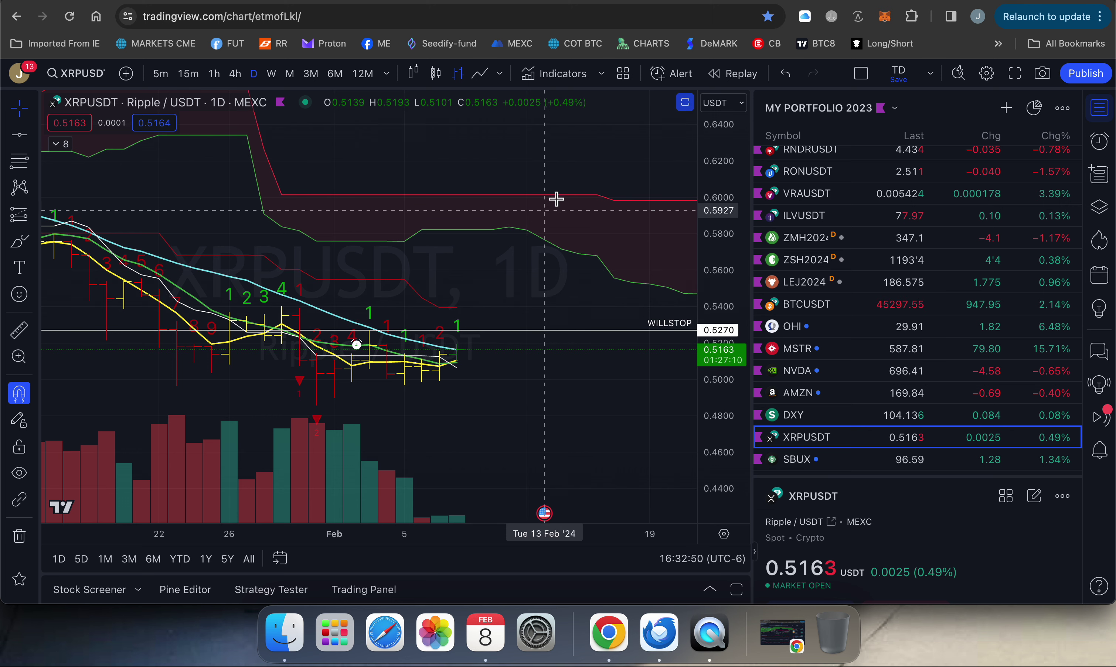
# Show XRPUSDT on 4-hour candles, scaled tightly around the 0.5270 WILLSTOP line.
pyautogui.click(235, 74)
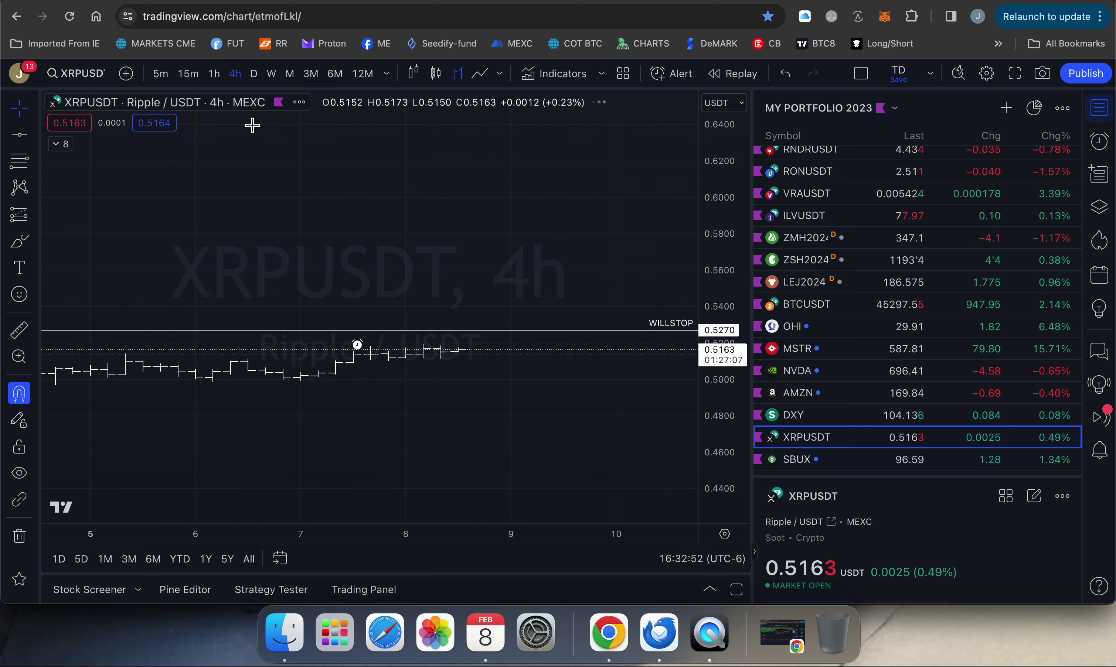
pyautogui.scroll(-3, 428, 366)
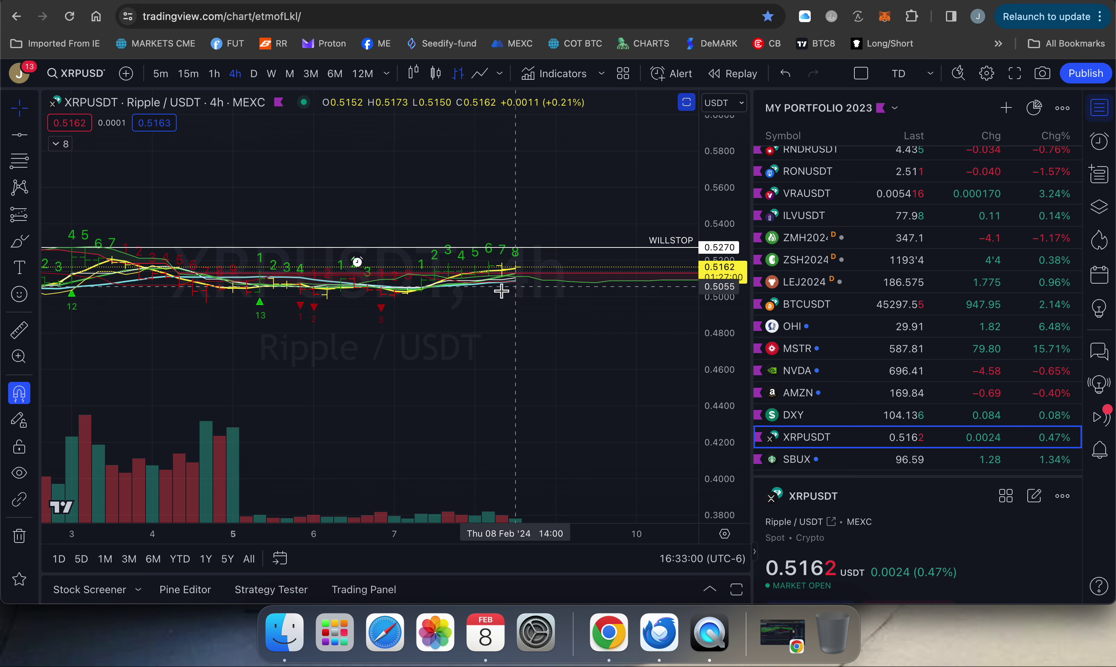
pyautogui.moveTo(625, 381); pyautogui.dragTo(644, 415)
pyautogui.moveTo(719, 317); pyautogui.dragTo(719, 288)
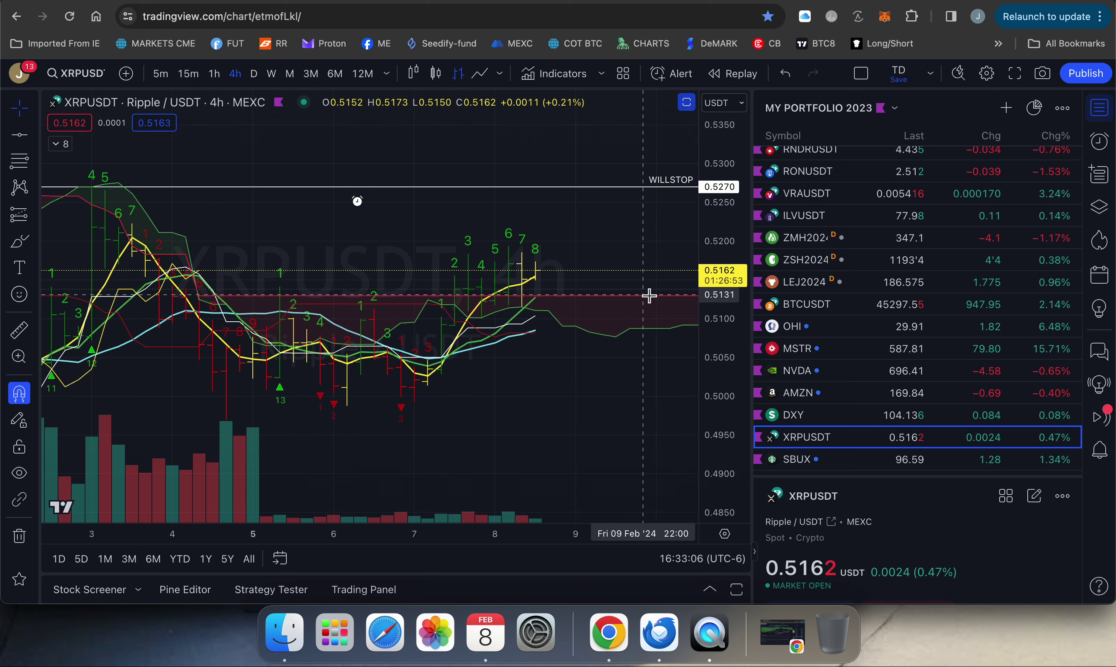
pyautogui.moveTo(739, 215); pyautogui.dragTo(737, 275)
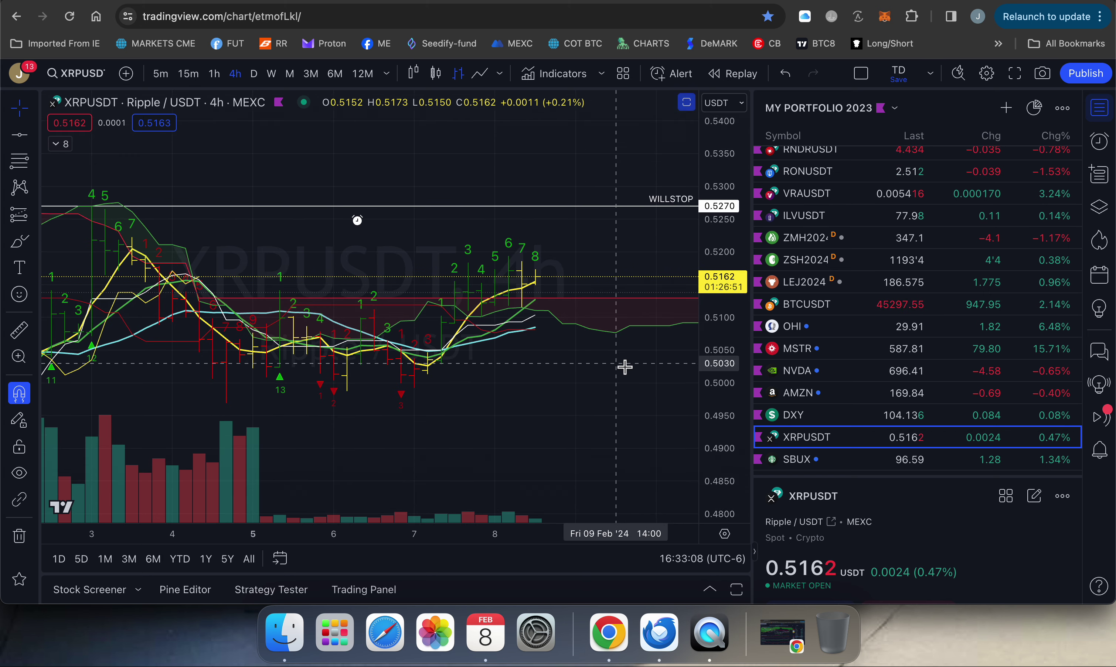
pyautogui.moveTo(622, 366); pyautogui.dragTo(615, 405)
pyautogui.scroll(-3, 599, 181)
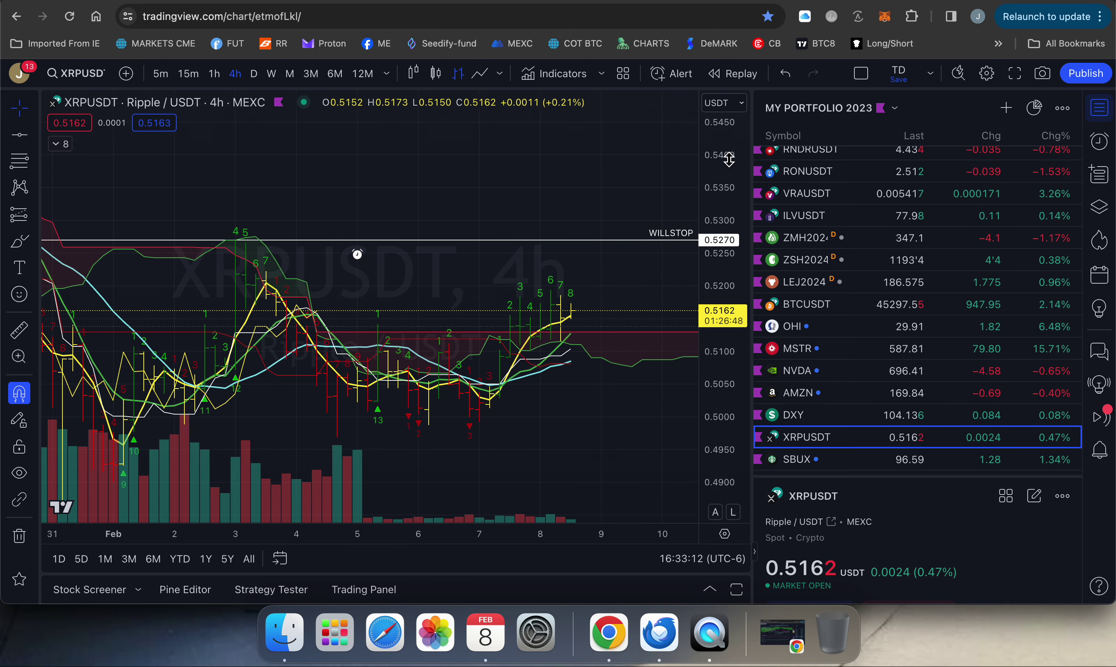
# Load Starbucks (SBUX) from the watchlist and switch it to daily candles.
pyautogui.click(801, 460)
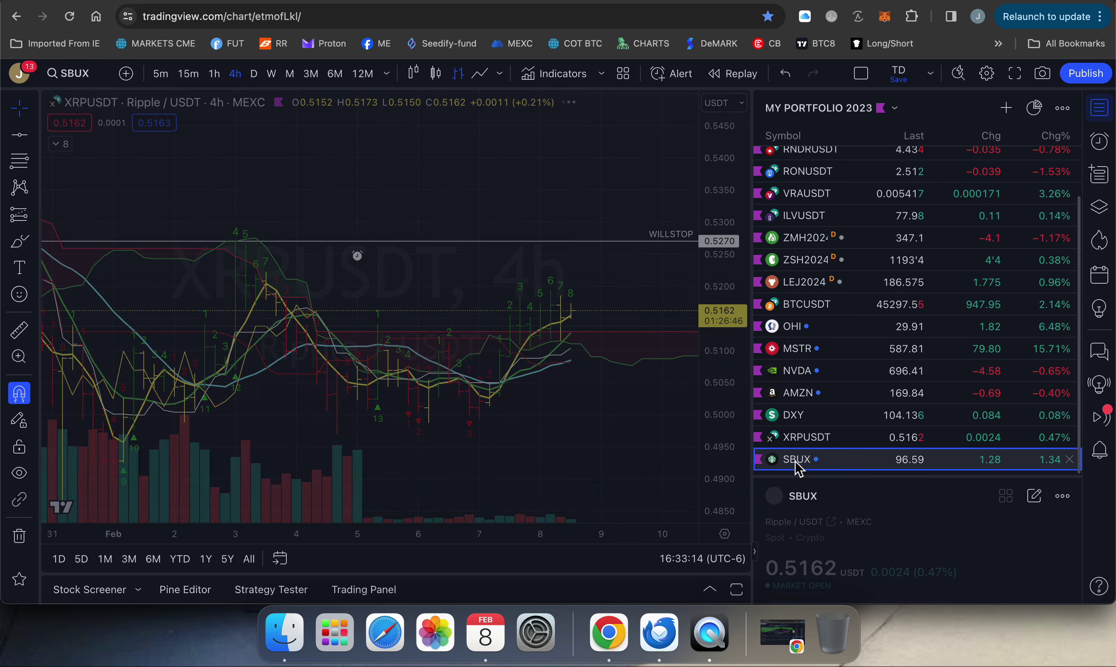
pyautogui.moveTo(625, 407); pyautogui.dragTo(607, 419)
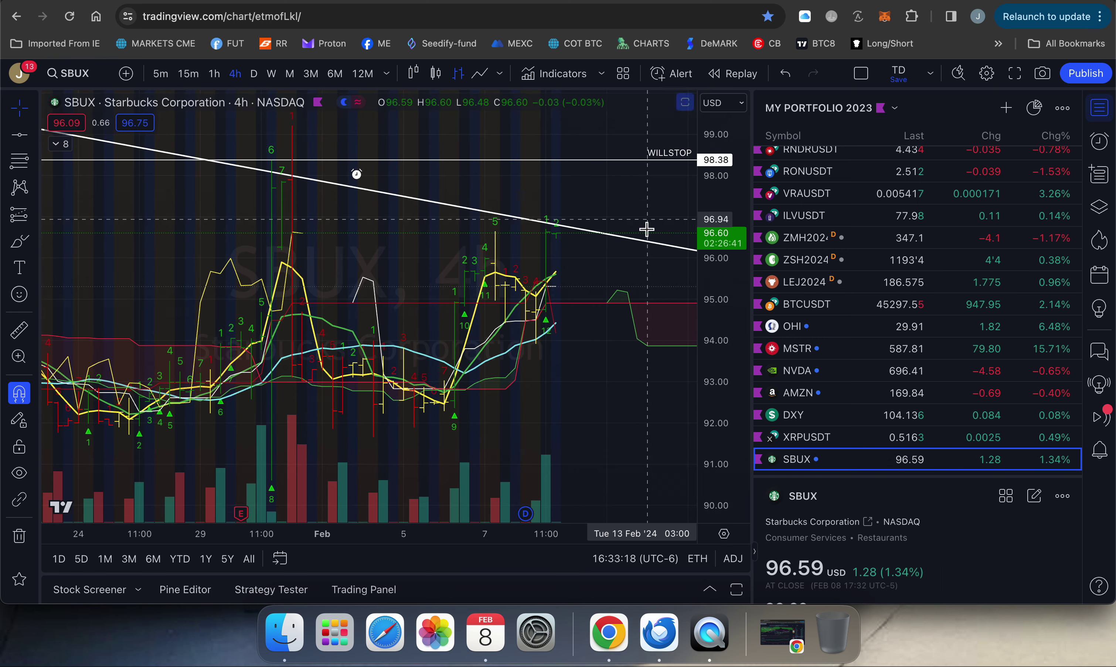
pyautogui.click(254, 73)
# Frame the descending trendline and 98.38 WILLSTOP level, with the price scale spanning roughly 89–101.
pyautogui.scroll(5, 636, 382)
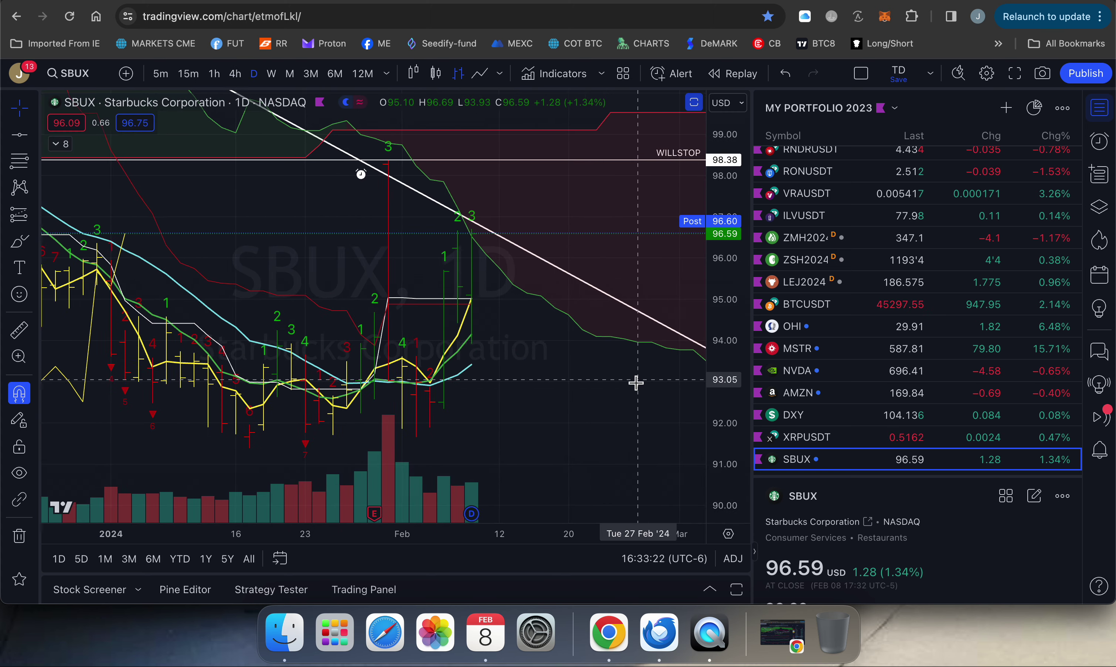
pyautogui.moveTo(706, 374); pyautogui.dragTo(716, 383)
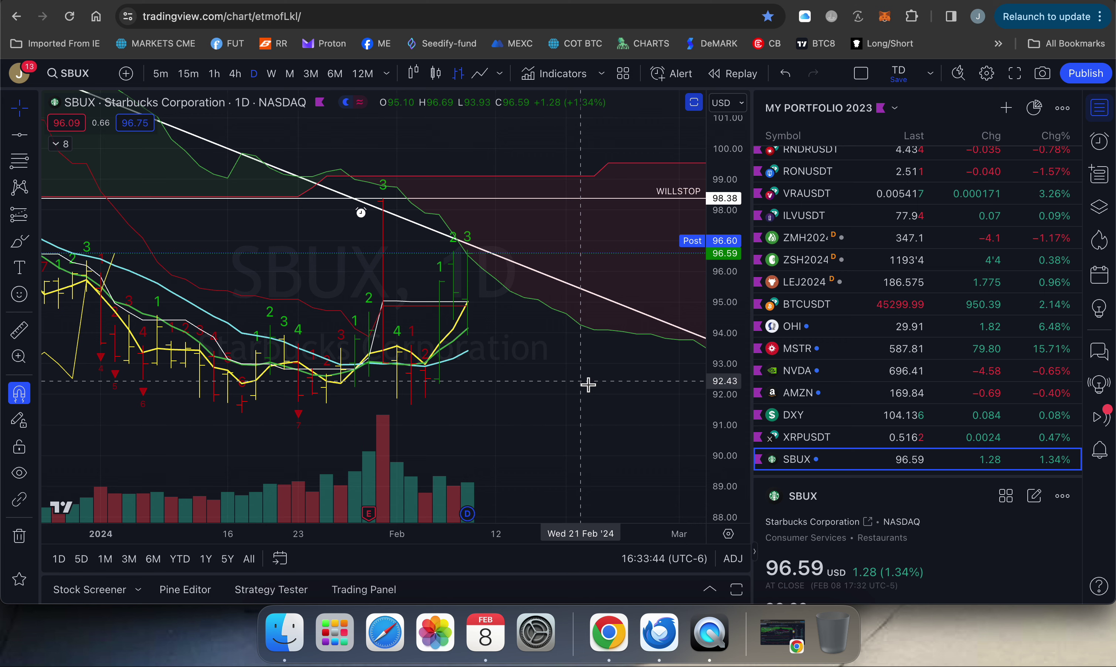
pyautogui.scroll(3, 588, 384)
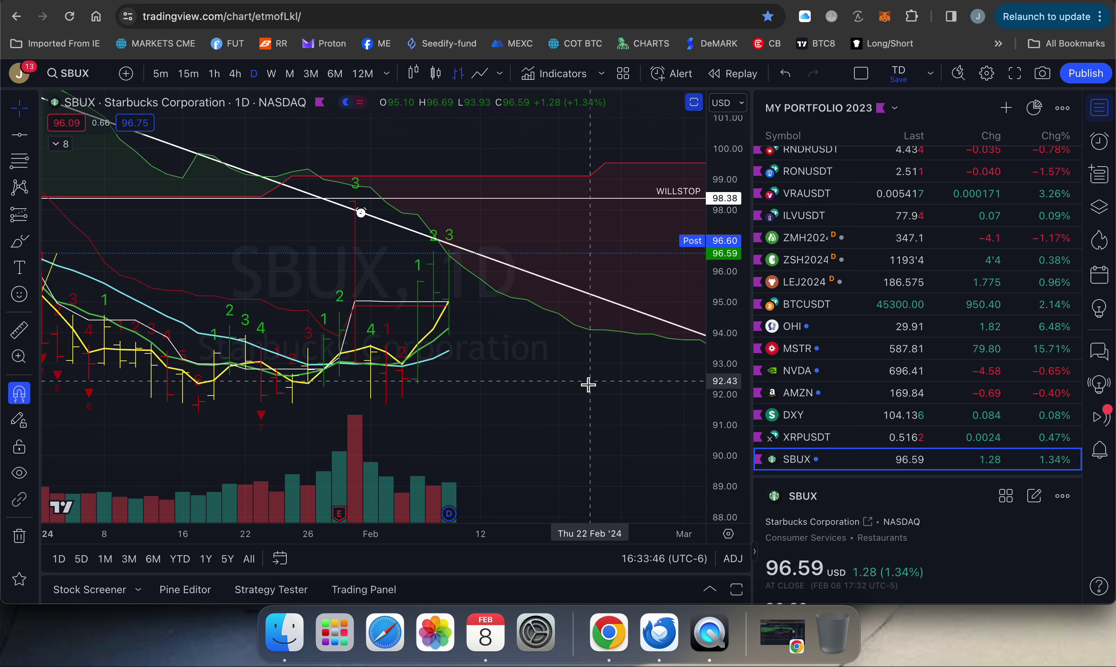
pyautogui.scroll(2, 521, 366)
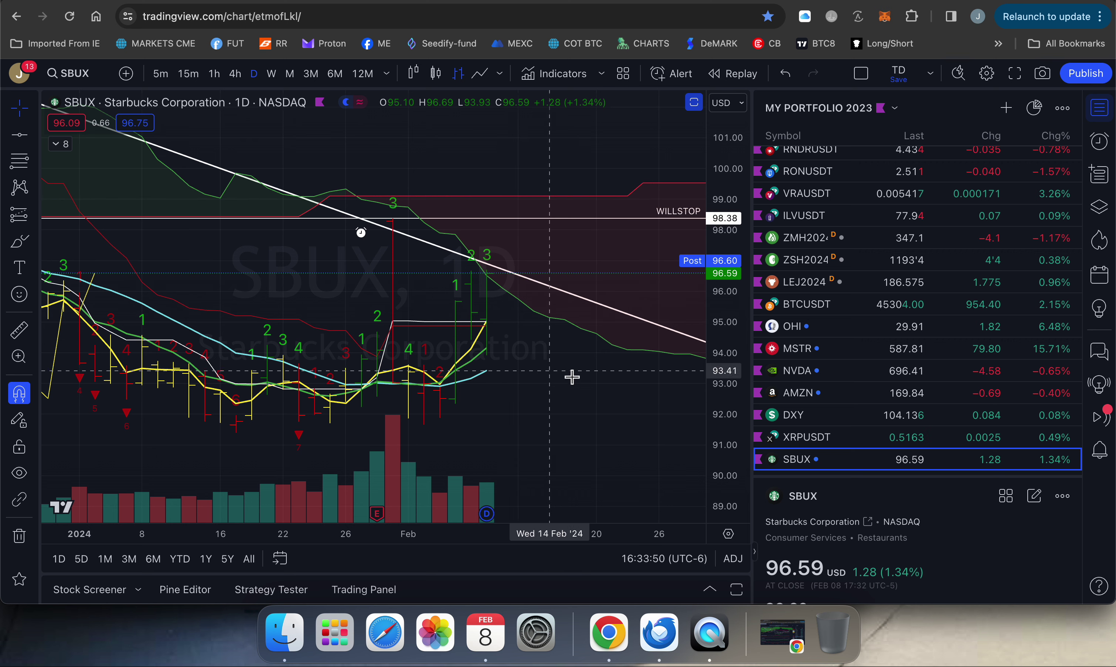
pyautogui.hscroll(3, 579, 384)
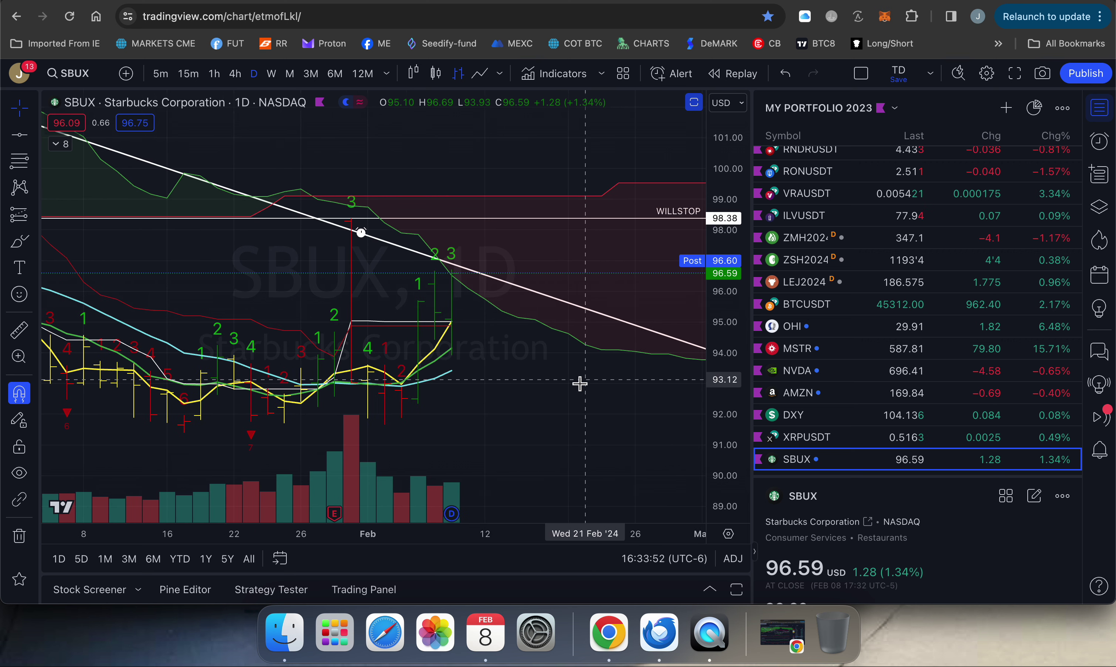
pyautogui.moveTo(578, 384); pyautogui.dragTo(558, 389)
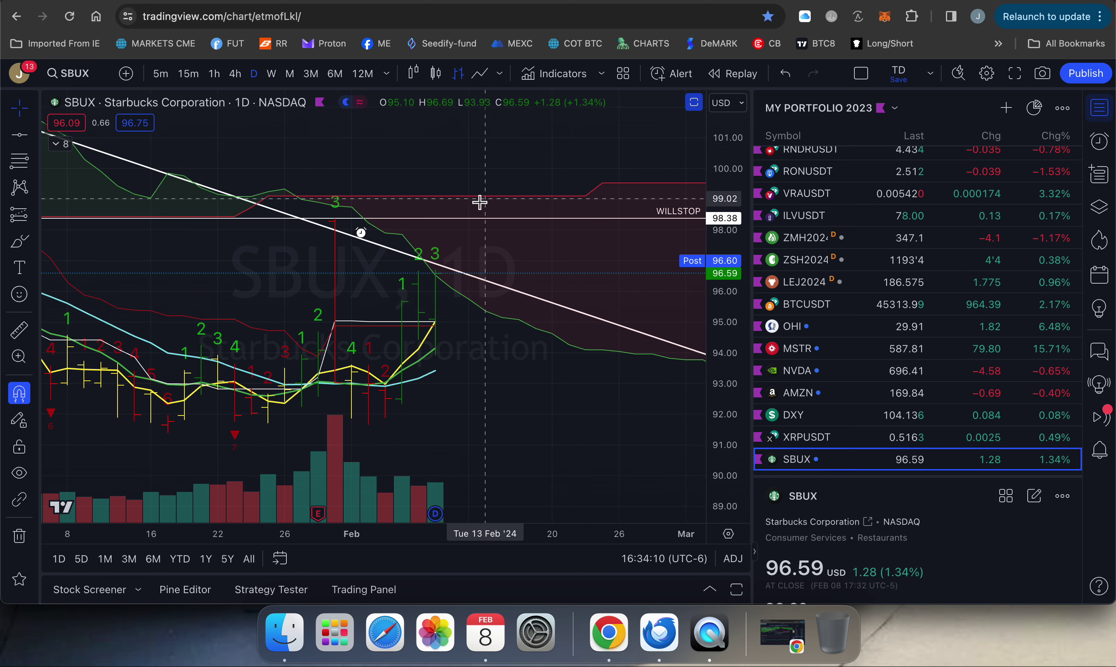
pyautogui.click(690, 107)
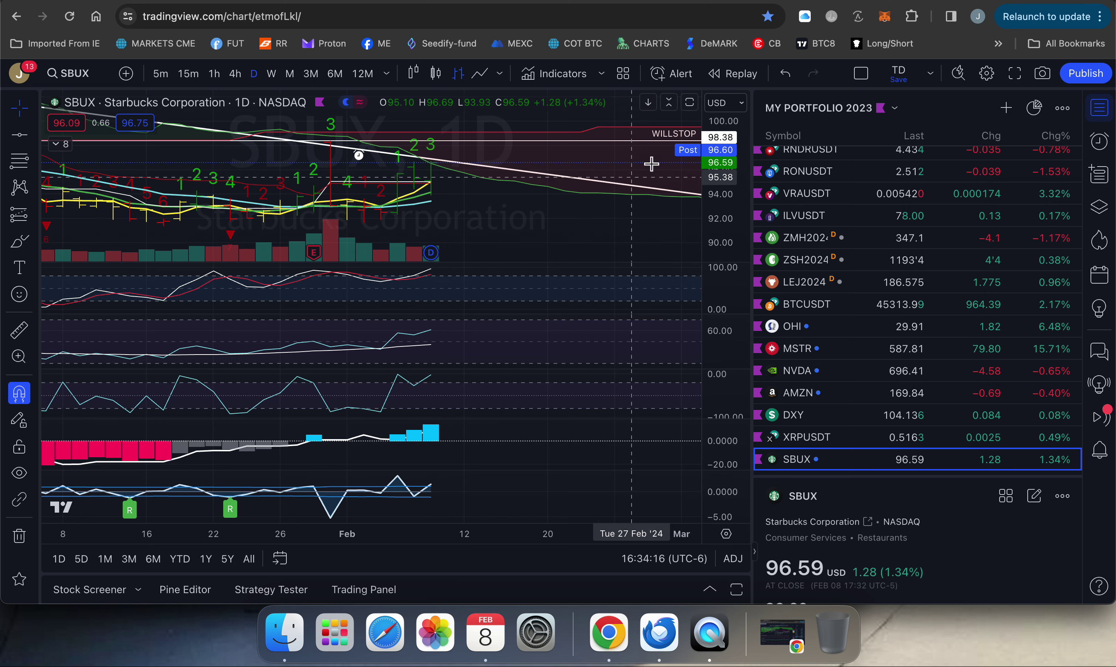
pyautogui.click(690, 106)
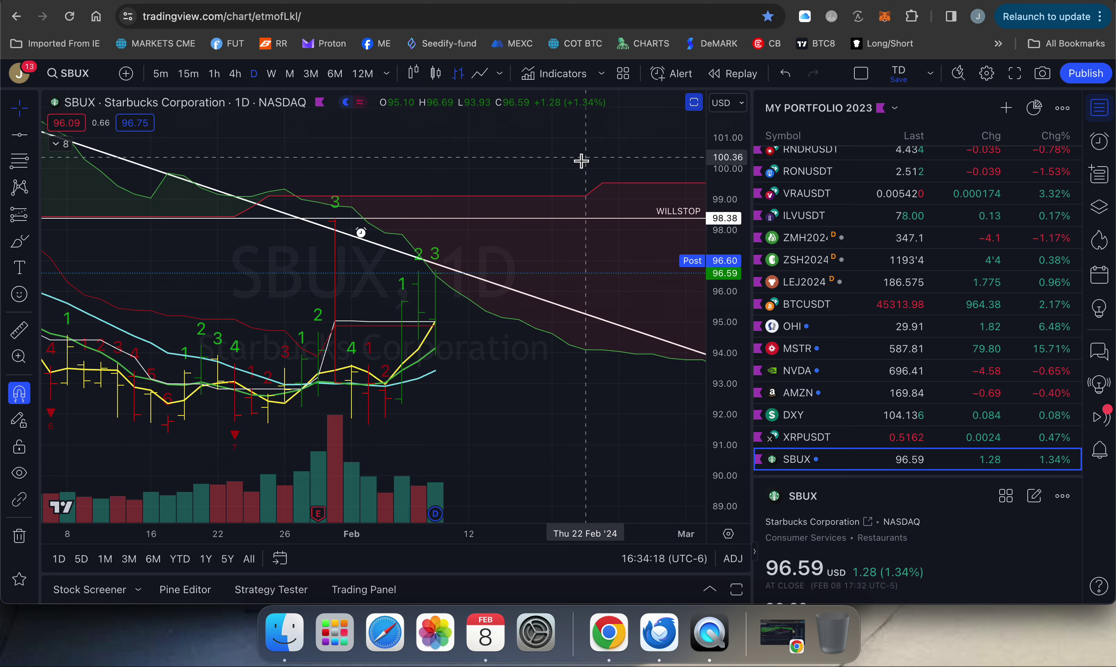
pyautogui.moveTo(581, 161); pyautogui.dragTo(597, 143)
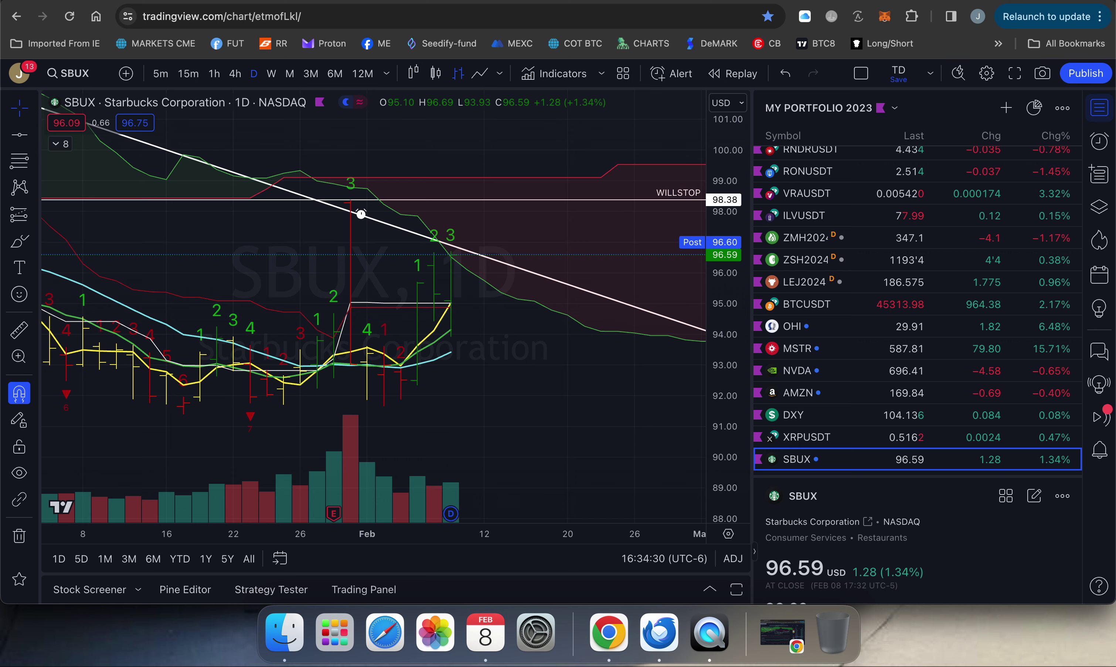
pyautogui.moveTo(735, 320); pyautogui.dragTo(734, 327)
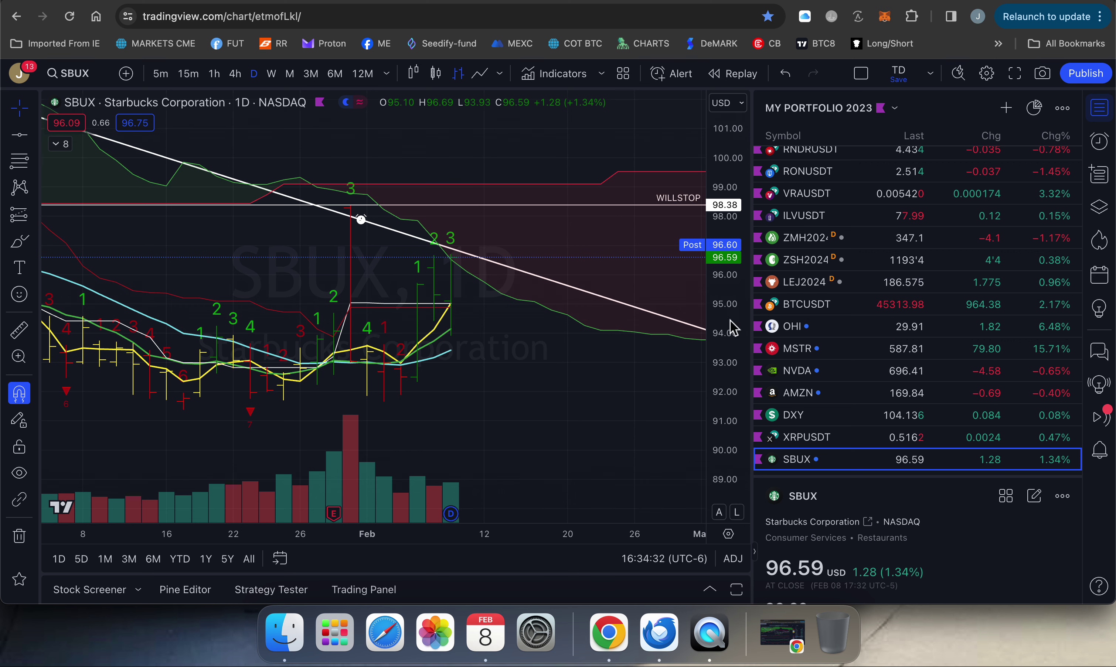
pyautogui.hscroll(5, 553, 404)
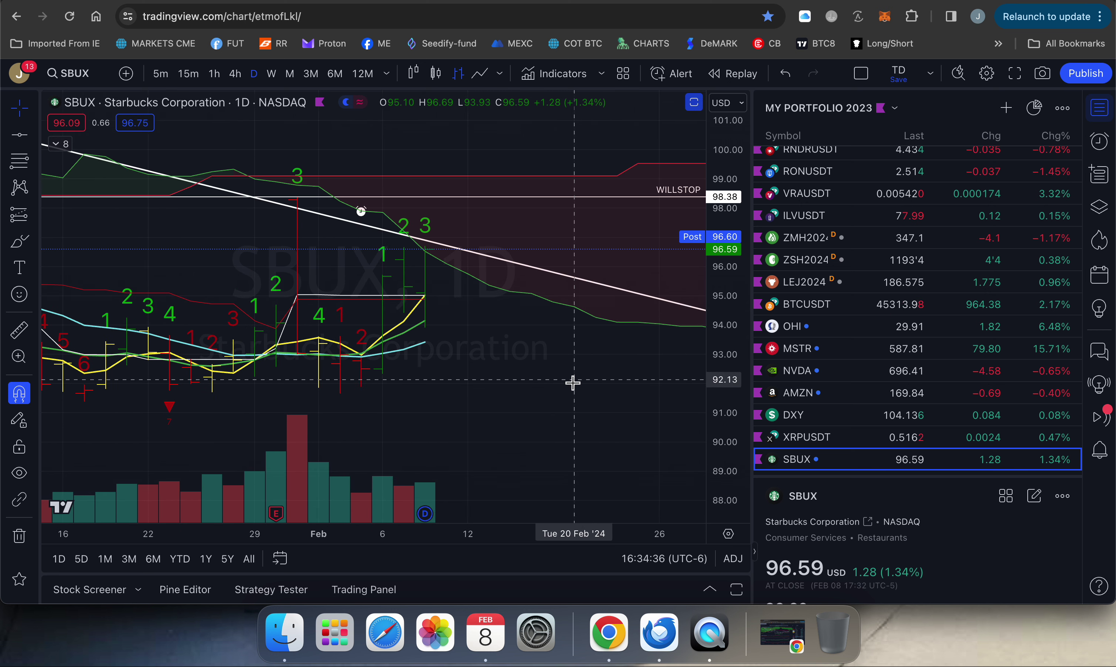
pyautogui.moveTo(572, 381); pyautogui.dragTo(576, 365)
pyautogui.moveTo(731, 295); pyautogui.dragTo(731, 318)
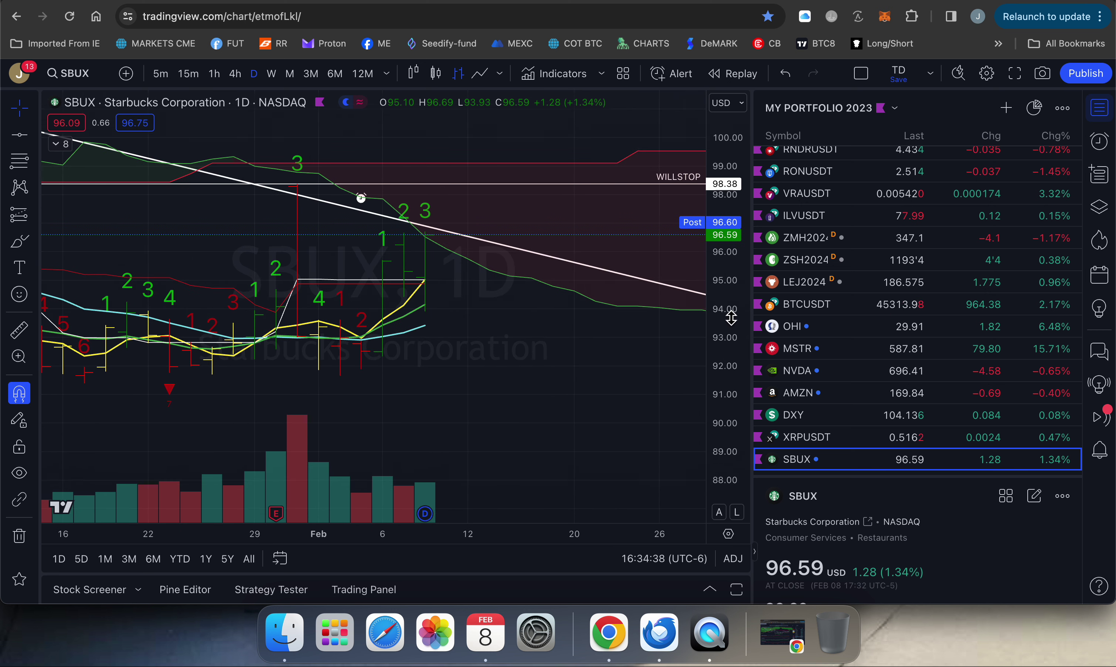